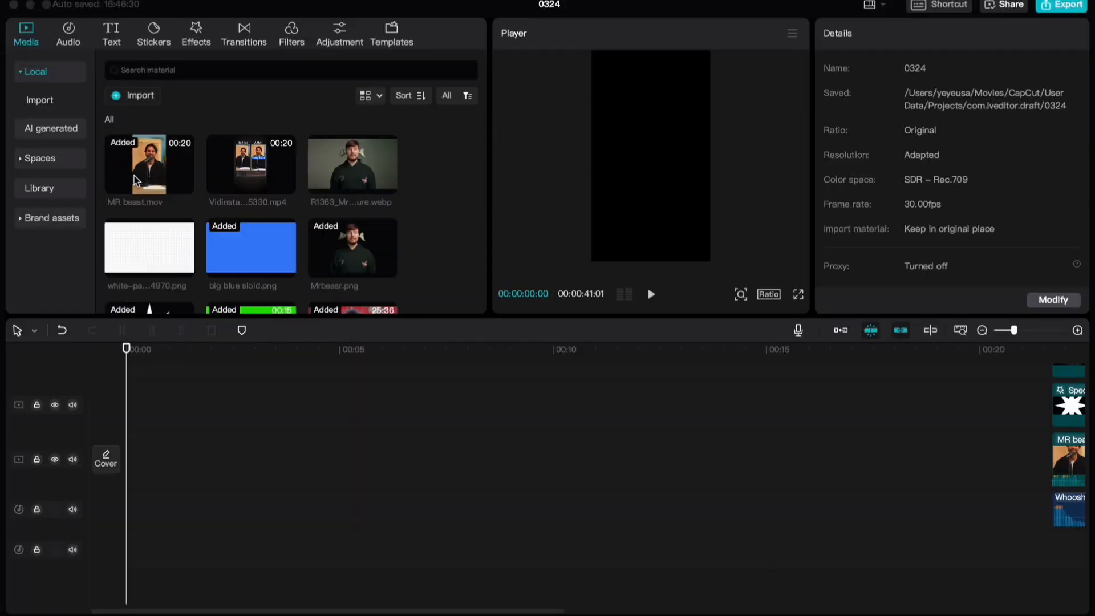
Add MR beast.mov to the start of the main track and play back its opening seconds
left_click_drag(135, 143, 102, 453)
left_click(105, 434)
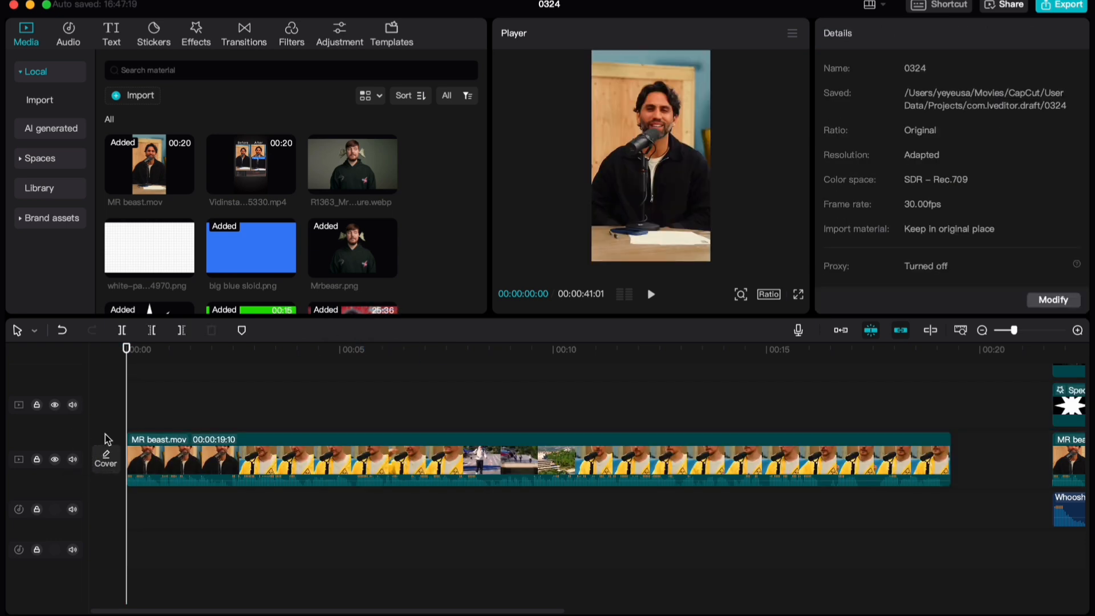
key("space")
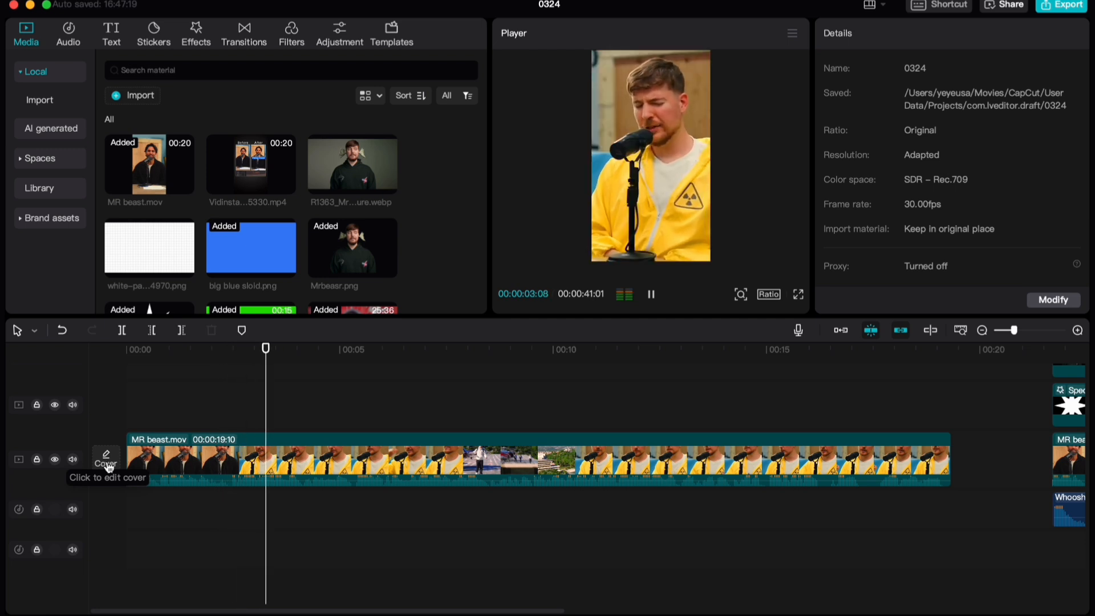
left_click(180, 406)
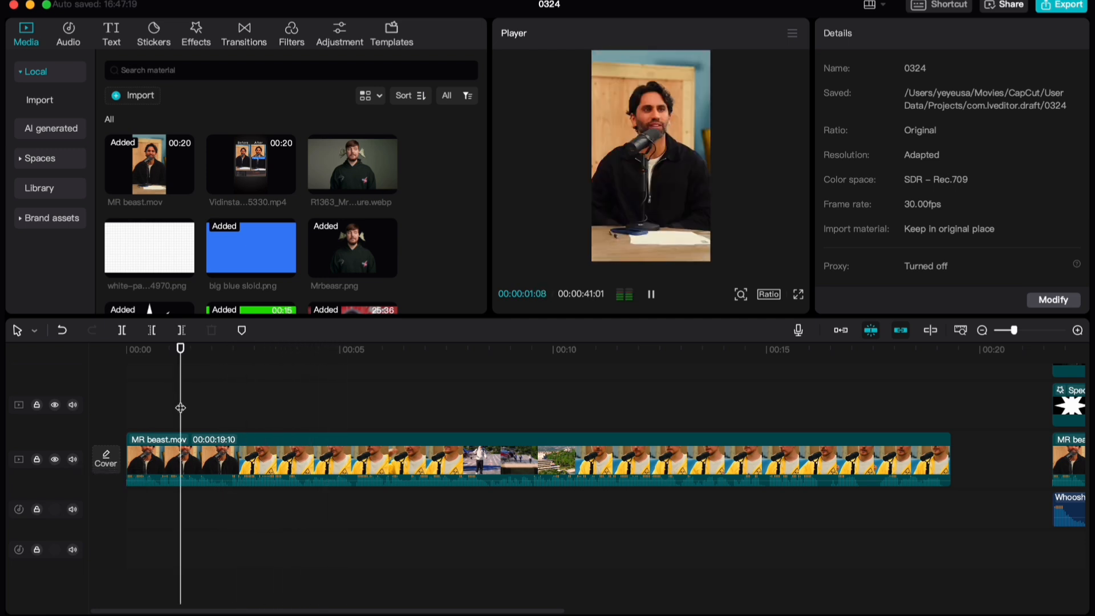
key("space")
Split the MR beast.mov clip at 00:00:02:14, where the shot changes to the man in the yellow jacket
scroll(232, 413, "up", 3)
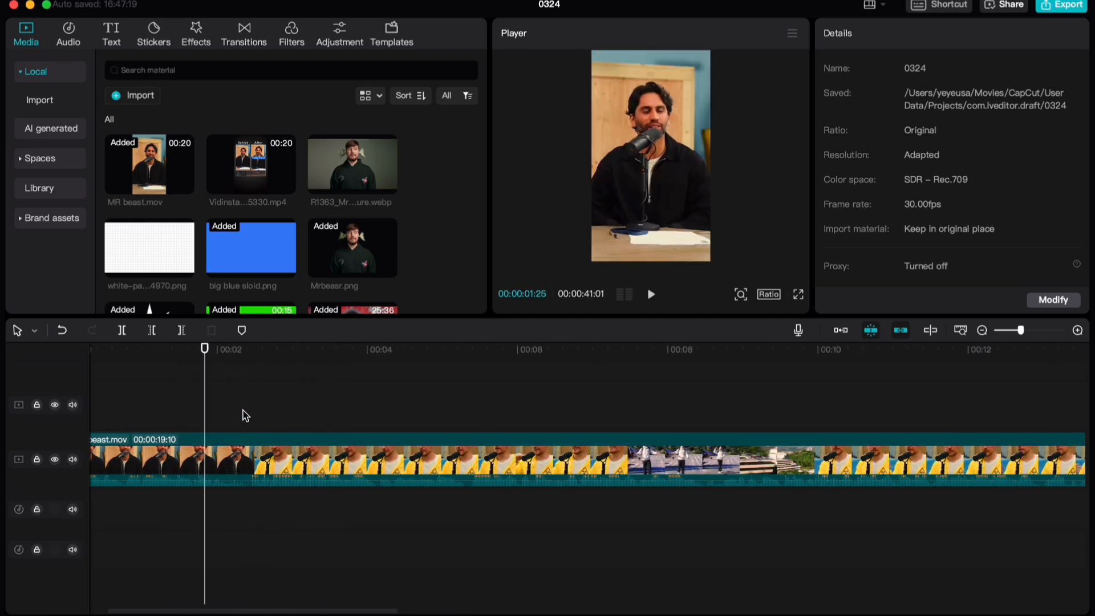
mouse_move(243, 396)
left_mouse_down()
mouse_move(234, 391)
mouse_move(252, 395)
left_mouse_up()
scroll(240, 531, "up", 2)
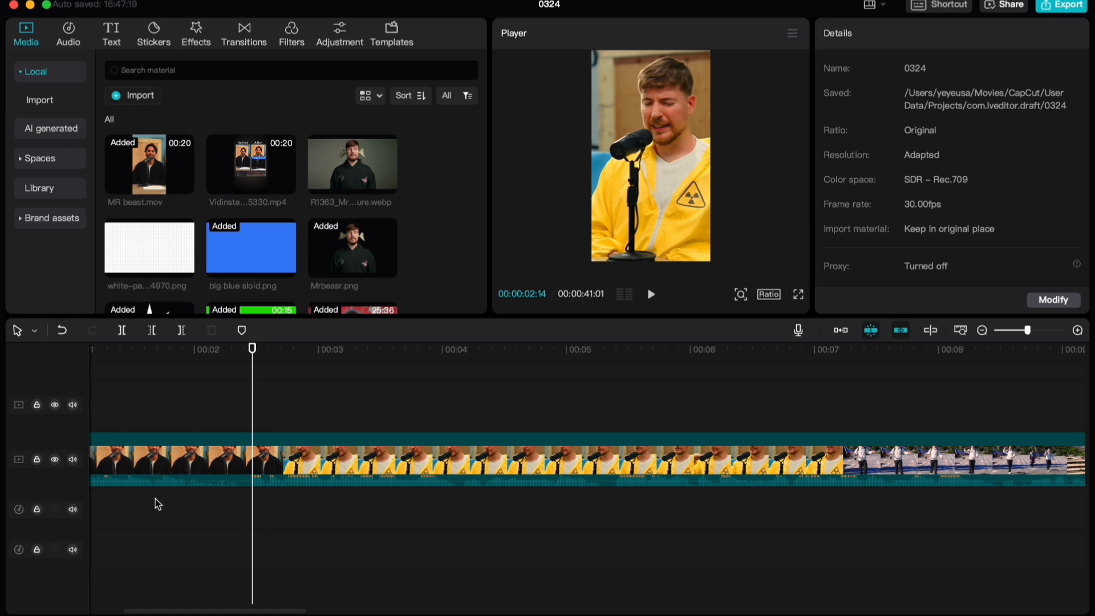
key("Left")
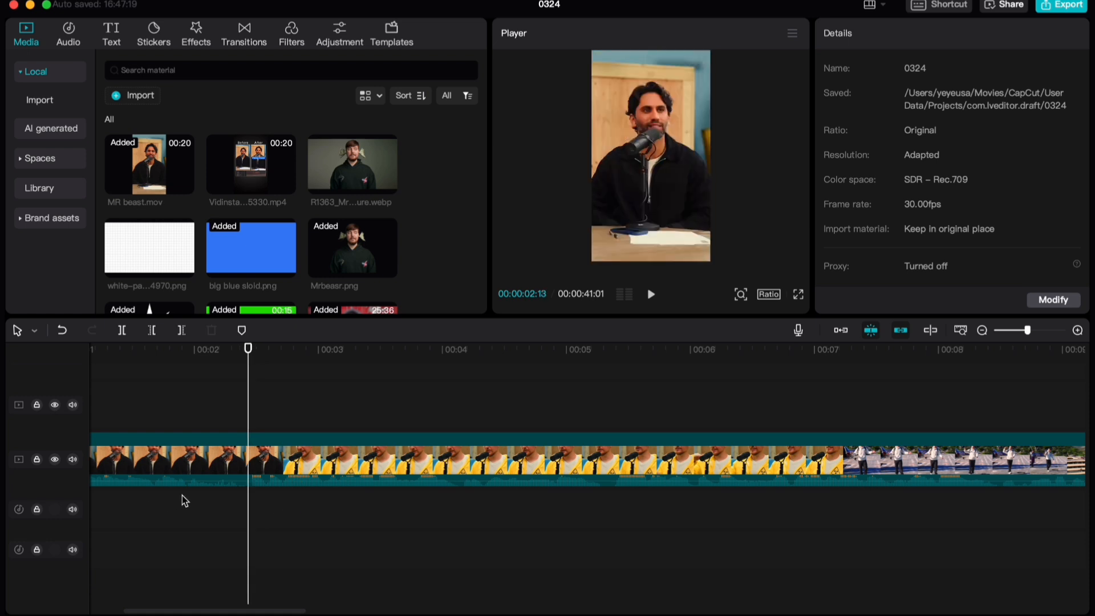
key("Right")
key("Left")
key("Right")
key("super+b")
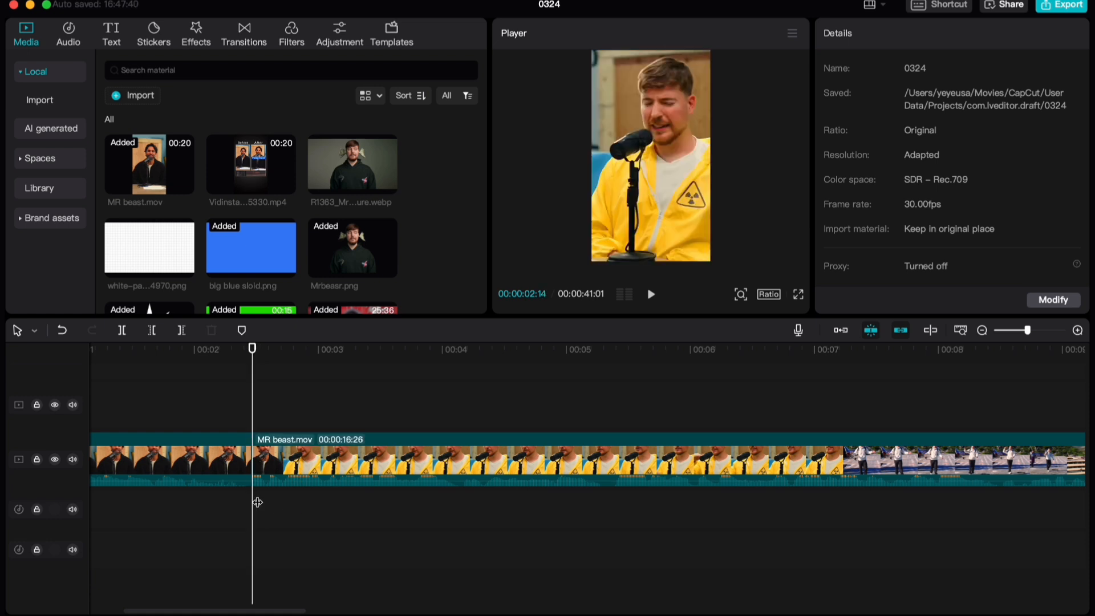
Place big blue sloid.png as an overlay above the main clip, starting at 00:00
scroll(256, 500, "left", 5)
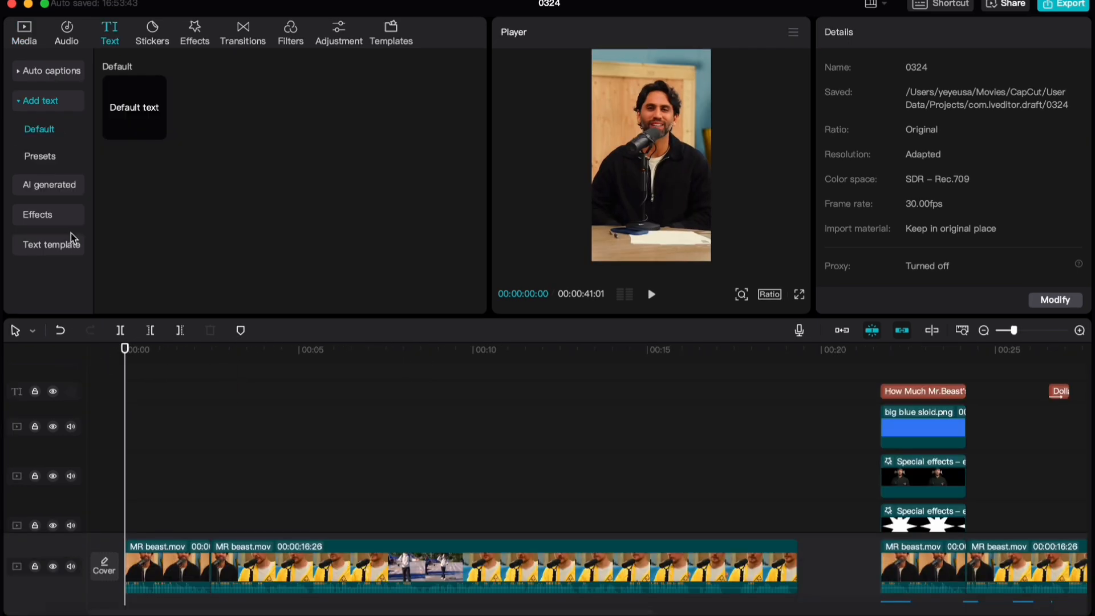
left_click(24, 33)
left_click_drag(251, 239, 127, 479)
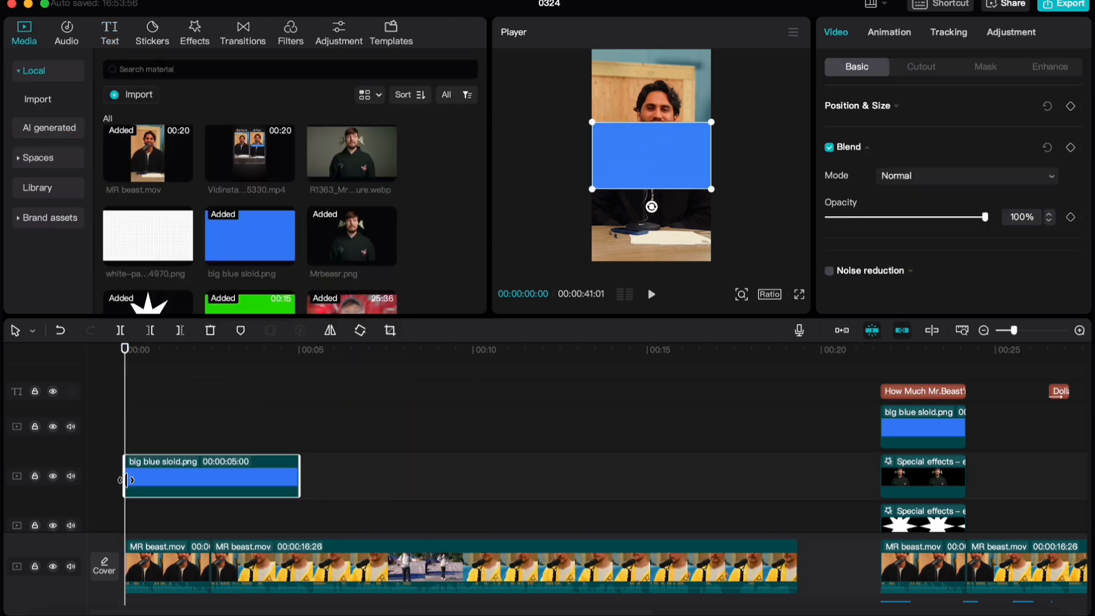
Turn off uniform scale for the blue image and set its scale width to 92% and scale height to 25%
left_click(875, 109)
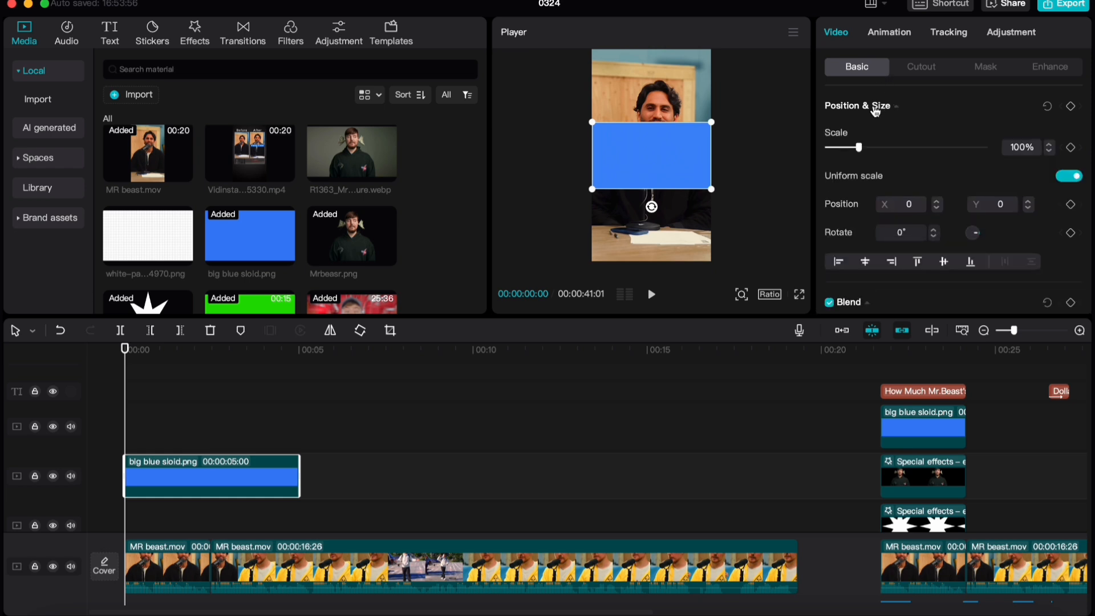
left_click(1070, 176)
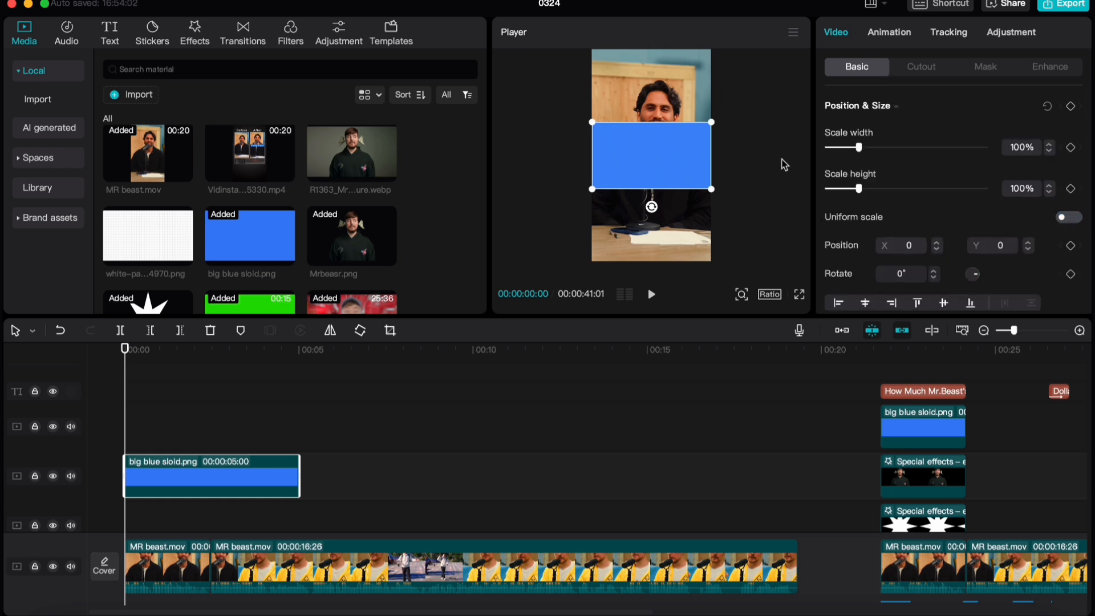
left_click_drag(859, 147, 881, 142)
key("super+z")
left_click(1027, 144)
left_click_drag(1027, 144, 1005, 146)
type("92")
key("Return")
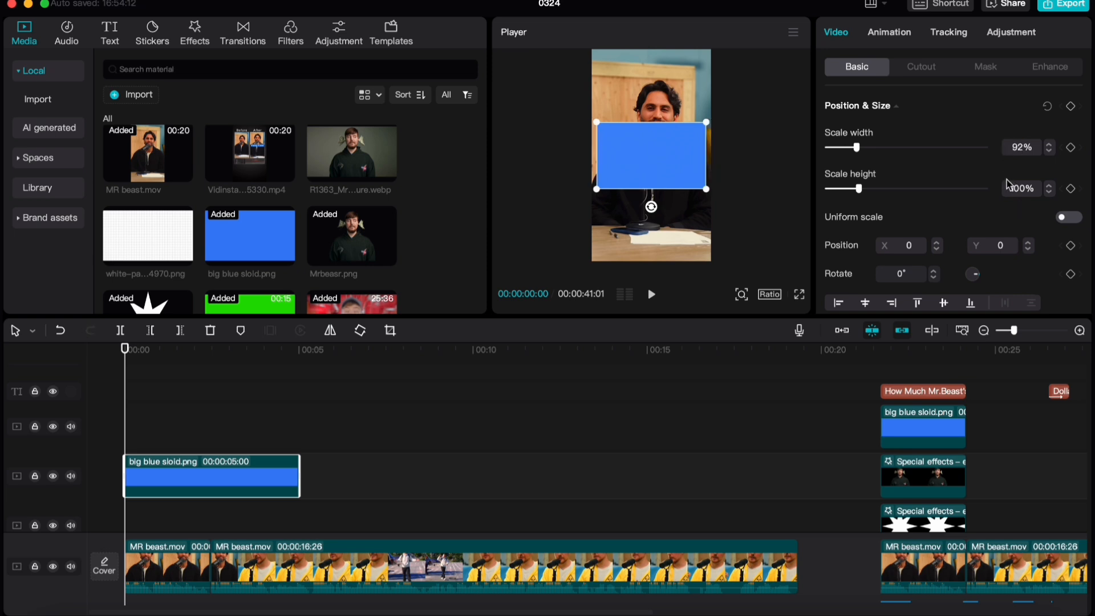
left_click(1013, 187)
key("BackSpace")
type("25")
key("Return")
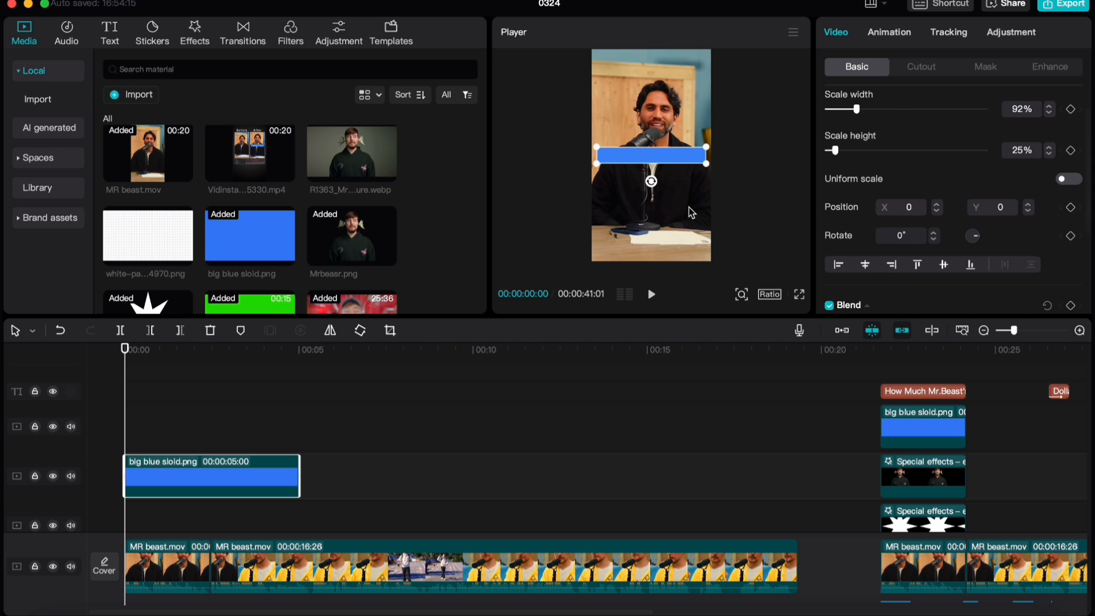
left_click(119, 476)
Add a default text clip at the start of the timeline above the blue image and change its text to "Video Cost"
scroll(117, 200, "down", 3)
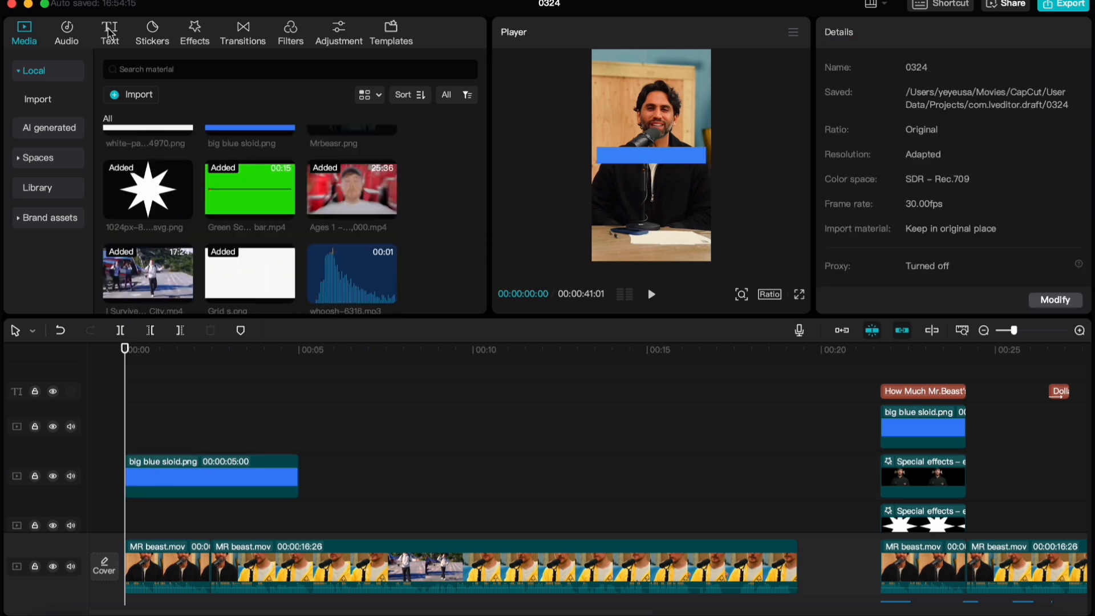
left_click(113, 27)
left_click(913, 362)
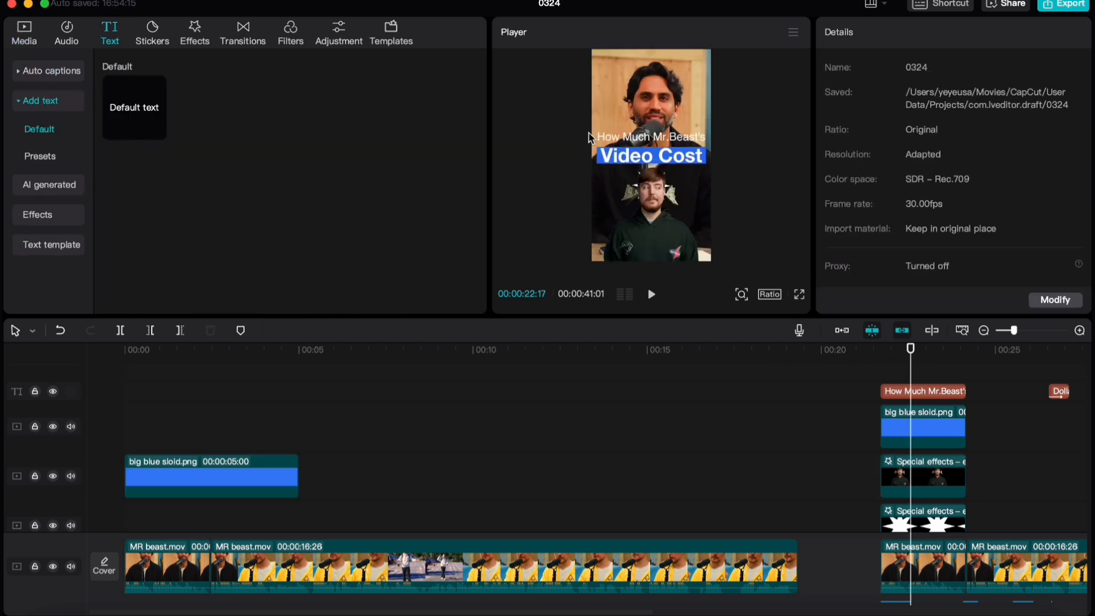
mouse_move(133, 395)
left_mouse_down()
mouse_move(125, 404)
mouse_move(152, 391)
mouse_move(120, 411)
left_mouse_up()
left_click_drag(229, 409, 300, 409)
key("super+a")
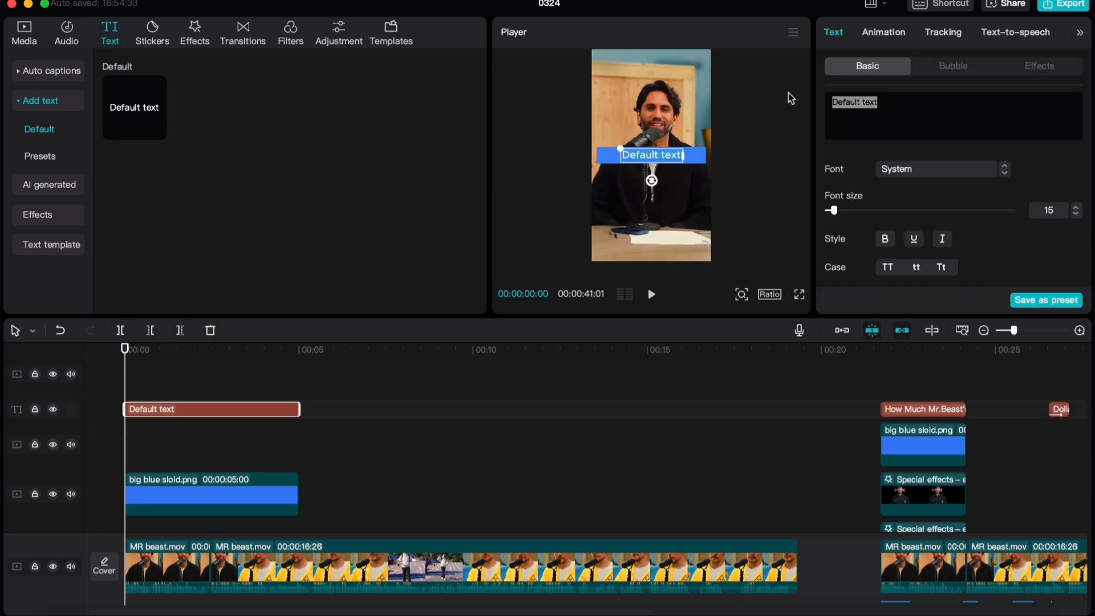
type("Video Cost")
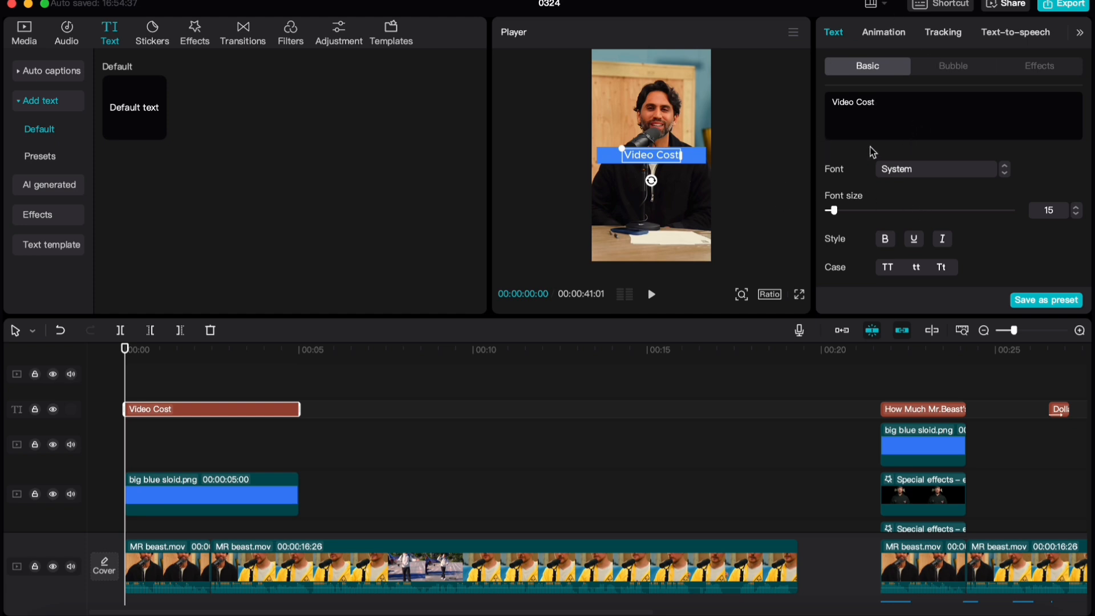
Set the font of the "Video Cost" text to HelveticaNeue75
left_click(914, 172)
scroll(930, 146, "up", 5)
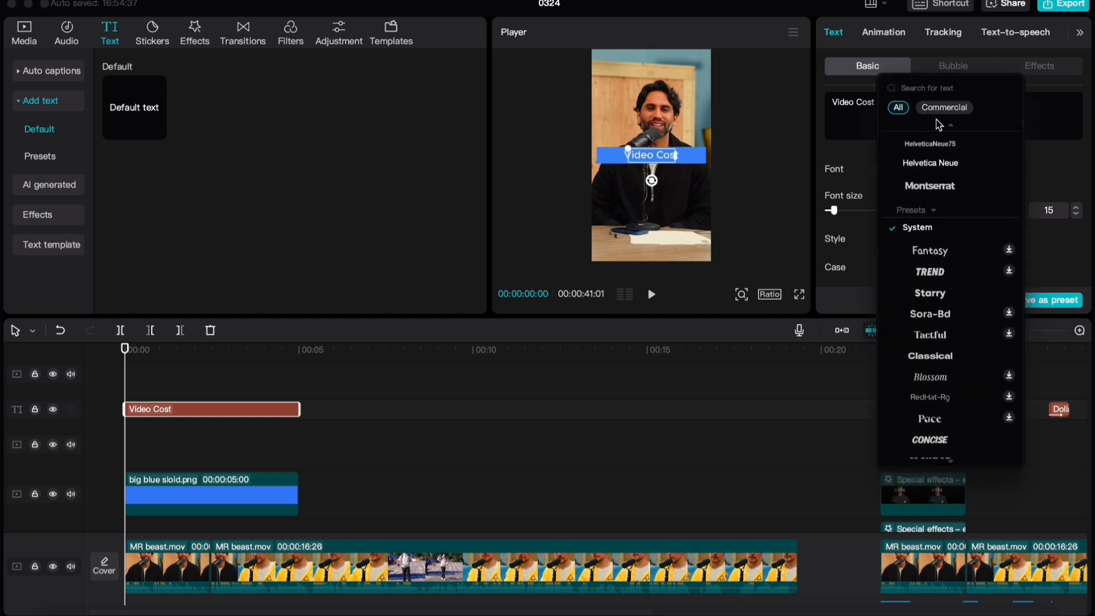
left_click(918, 89)
type("He")
key("BackSpace")
key("BackSpace")
key("BackSpace")
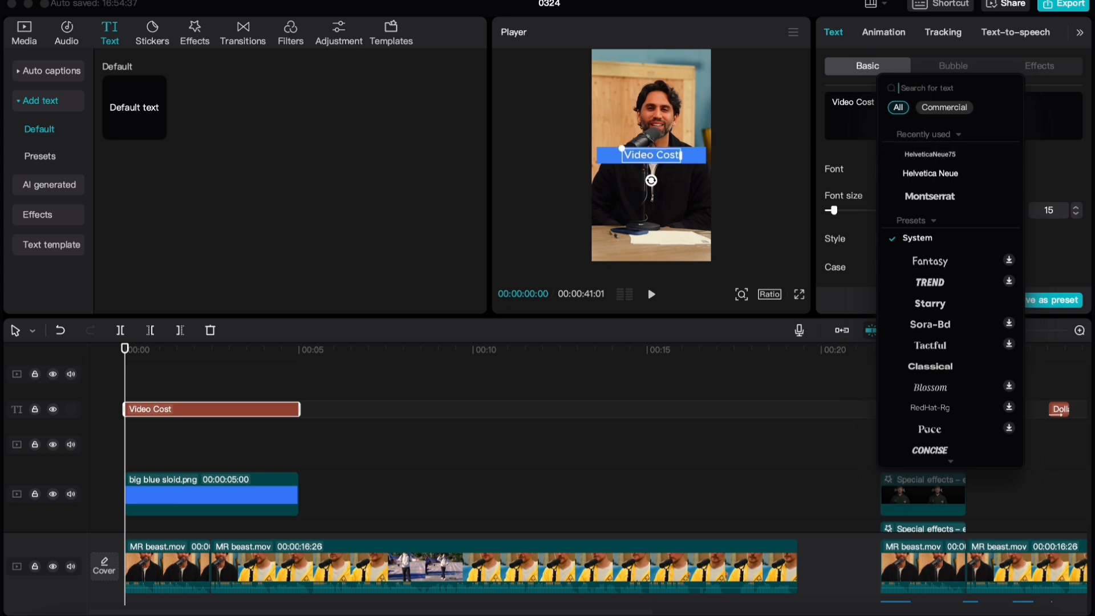
left_click(928, 159)
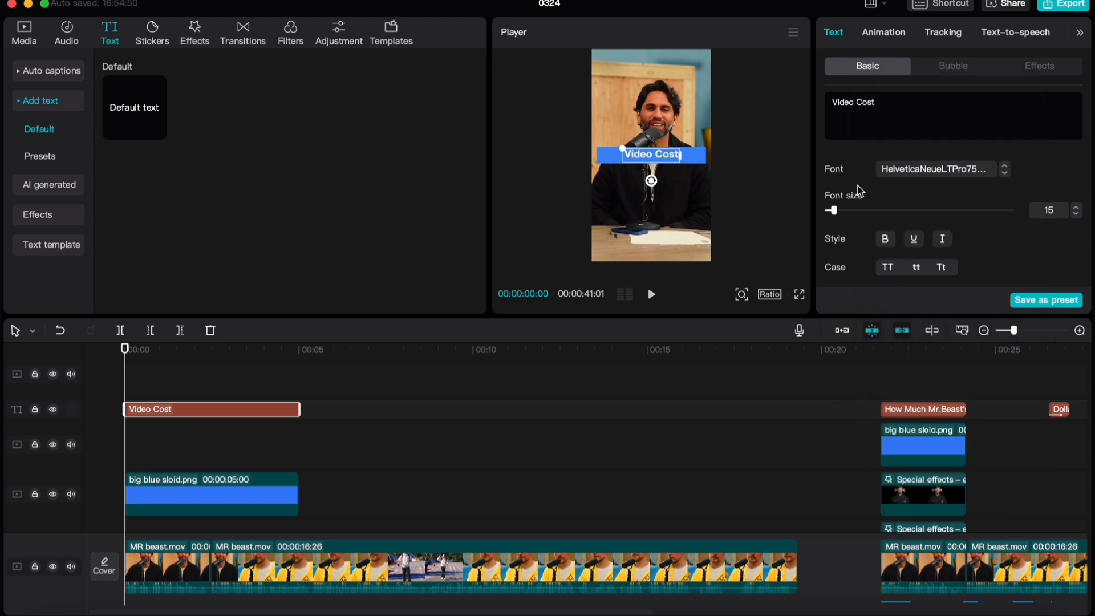
Scale the "Video Cost" text to 190% and move it down to about Y -49 to centre it on the blue bar
scroll(914, 228, "down", 10)
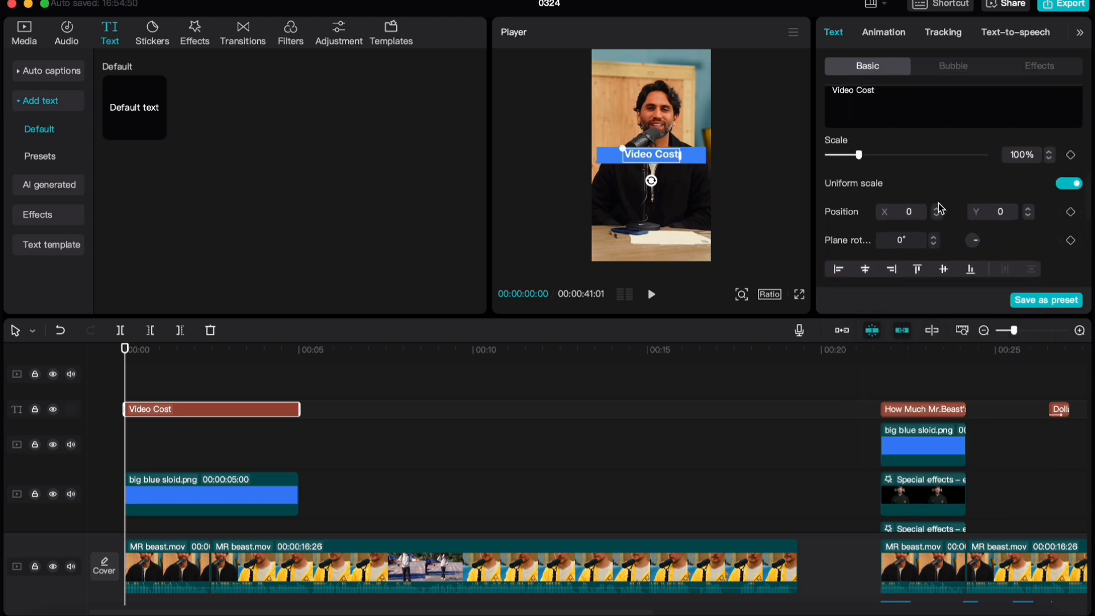
left_click(1027, 166)
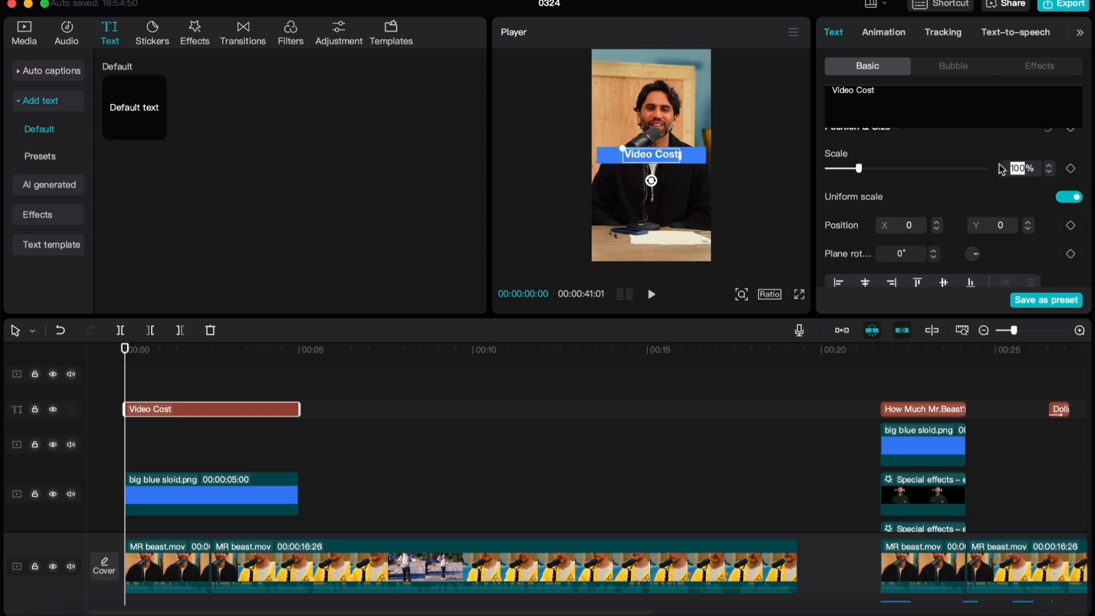
type("190")
key("Return")
scroll(628, 192, "up", 5)
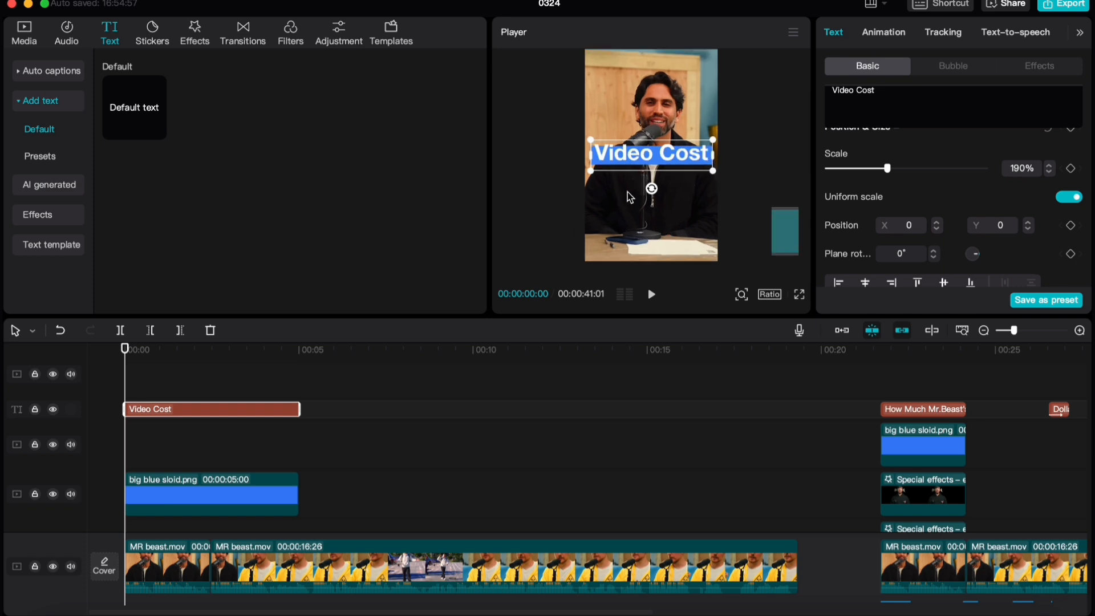
left_click_drag(616, 162, 629, 165)
scroll(269, 409, "down", 3)
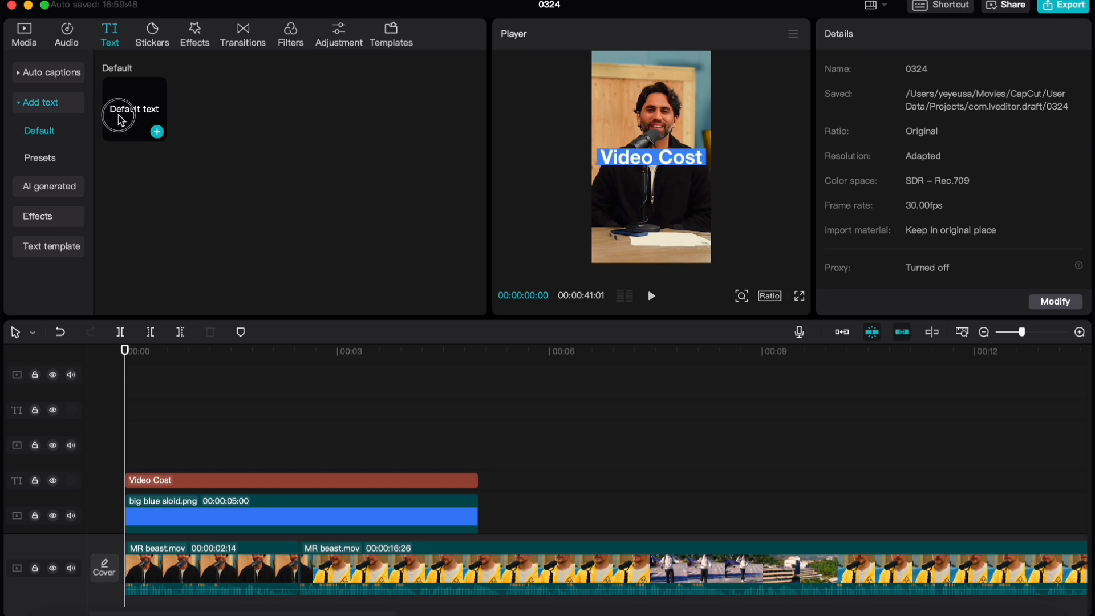
Add a second text clip at the start reading "How Much Mr. Beast's" and position it just above the "Video Cost" title
left_click_drag(145, 122, 116, 447)
triple_click(901, 118)
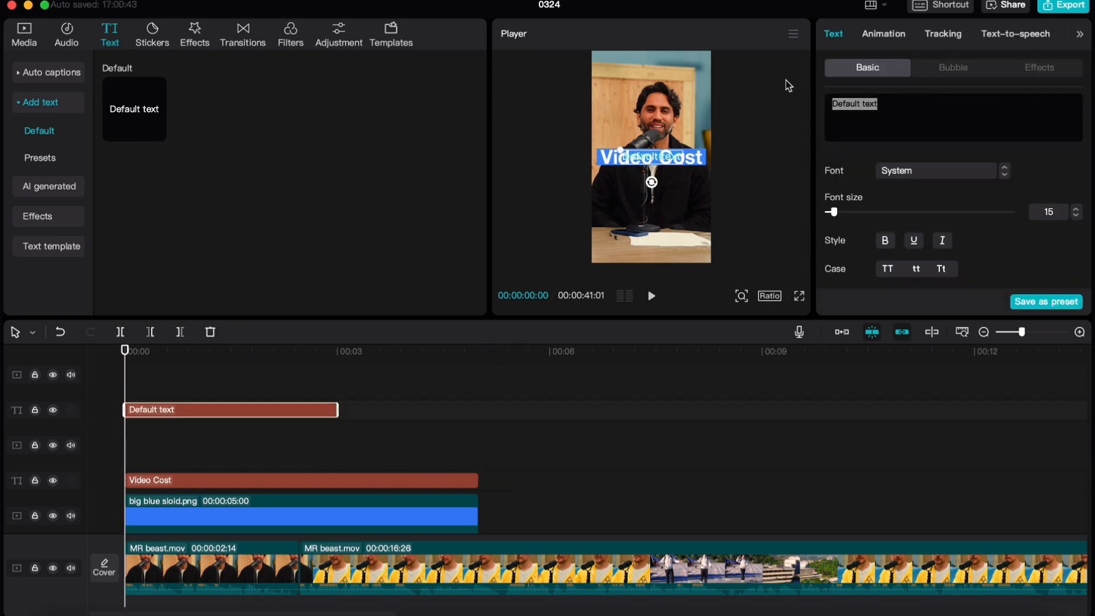
type("How")
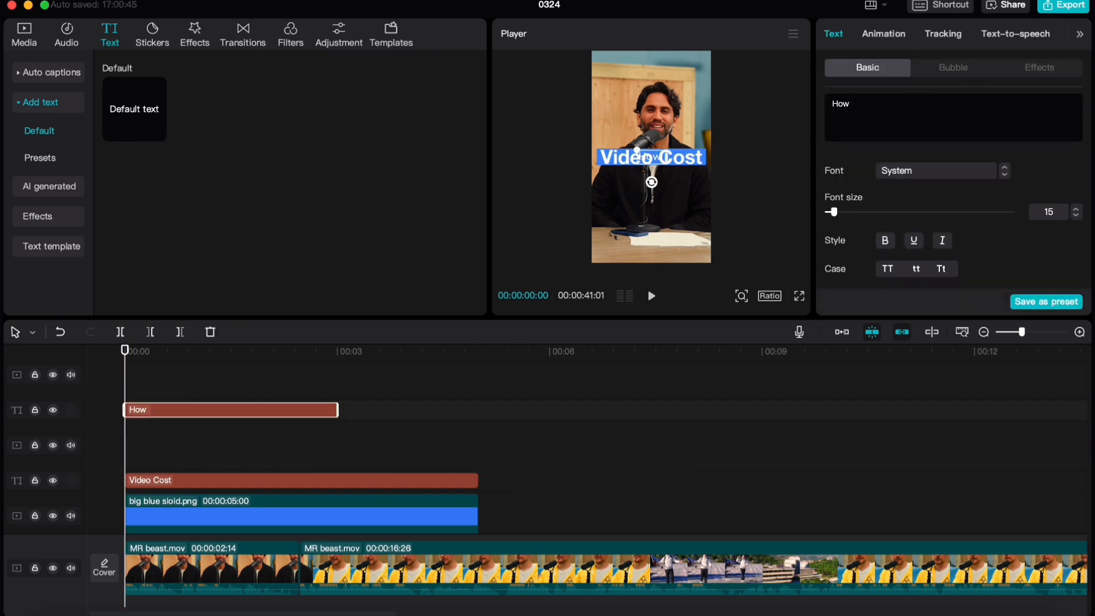
type(" Much Mr.")
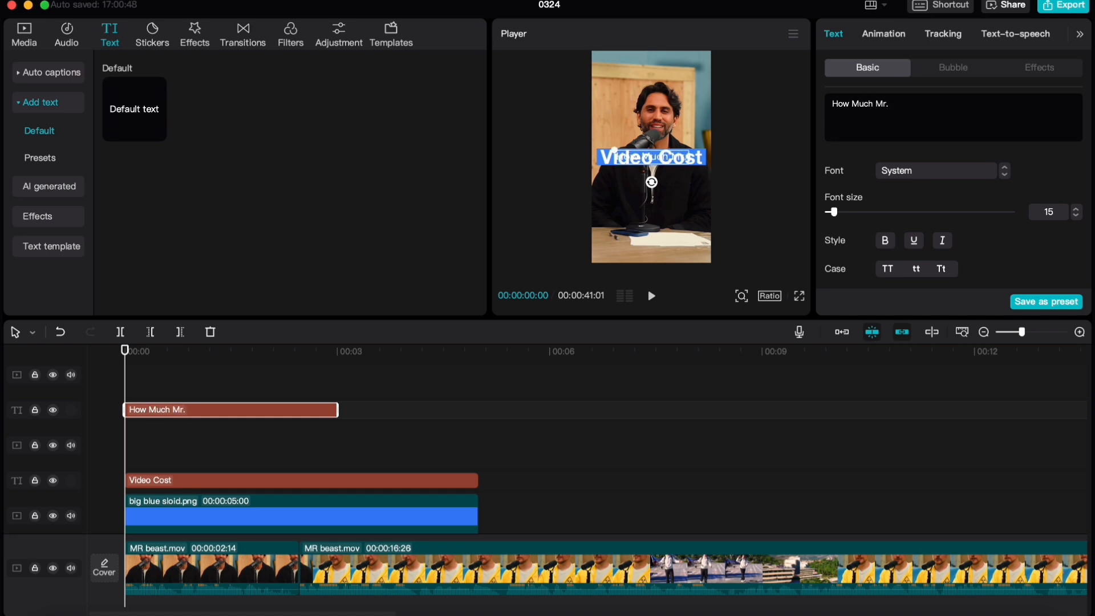
type(" Beasts")
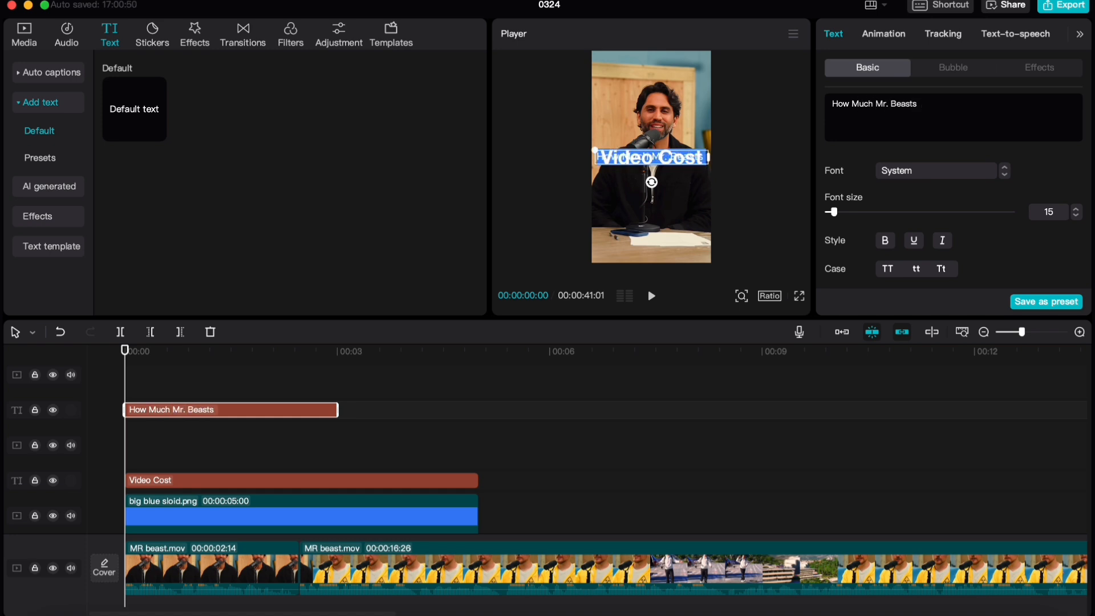
key("BackSpace")
key("BackSpace")
type("'s")
left_click_drag(630, 154, 628, 138)
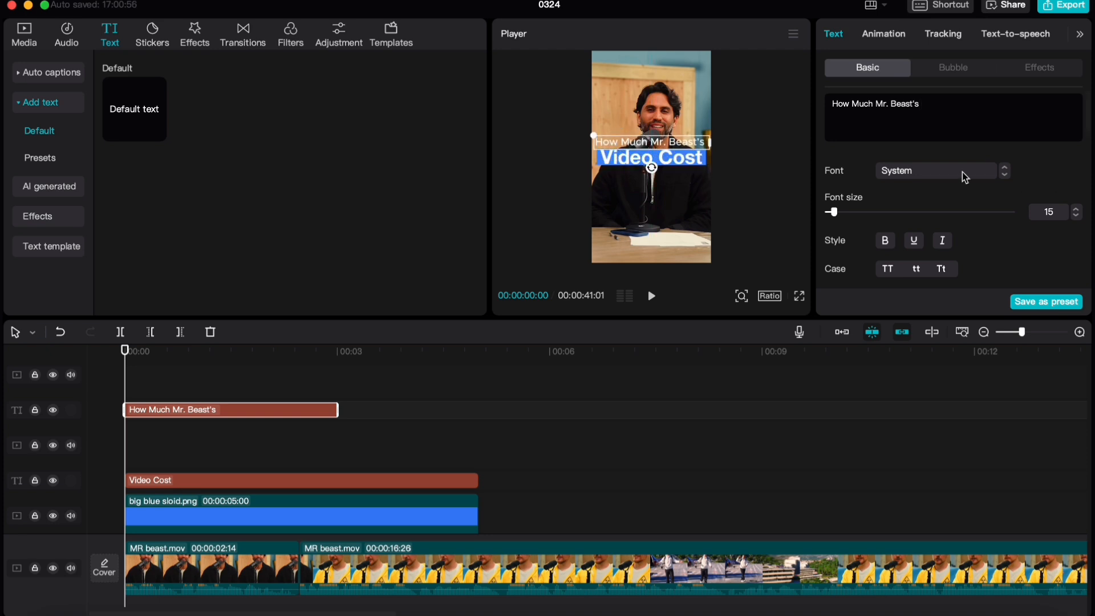
Search the fonts for Helvetica and apply the Helvetica system font to the "How Much Mr. Beast's" text
left_click(893, 171)
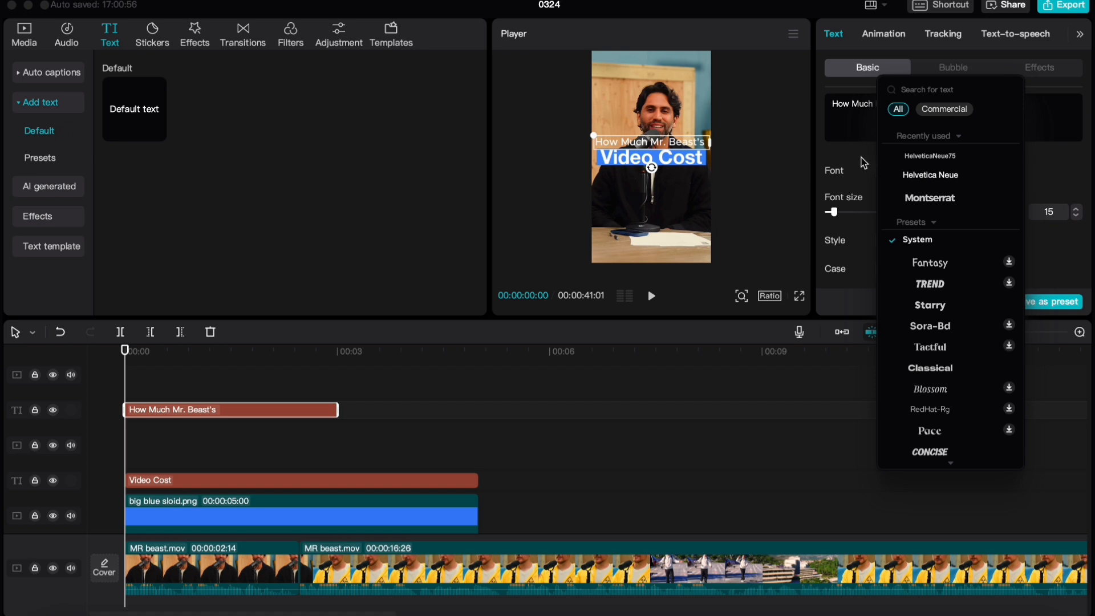
left_click(911, 90)
type("Helvetica")
left_click(912, 156)
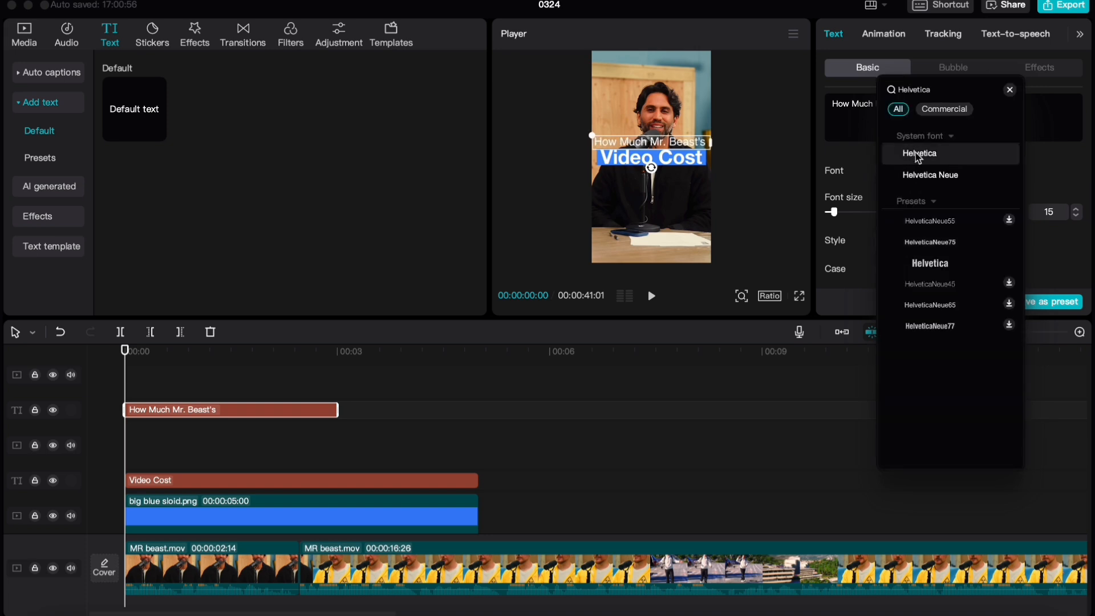
left_click(918, 157)
Enable a black shadow on the "How Much Mr. Beast's" text
scroll(1003, 206, "down", 5)
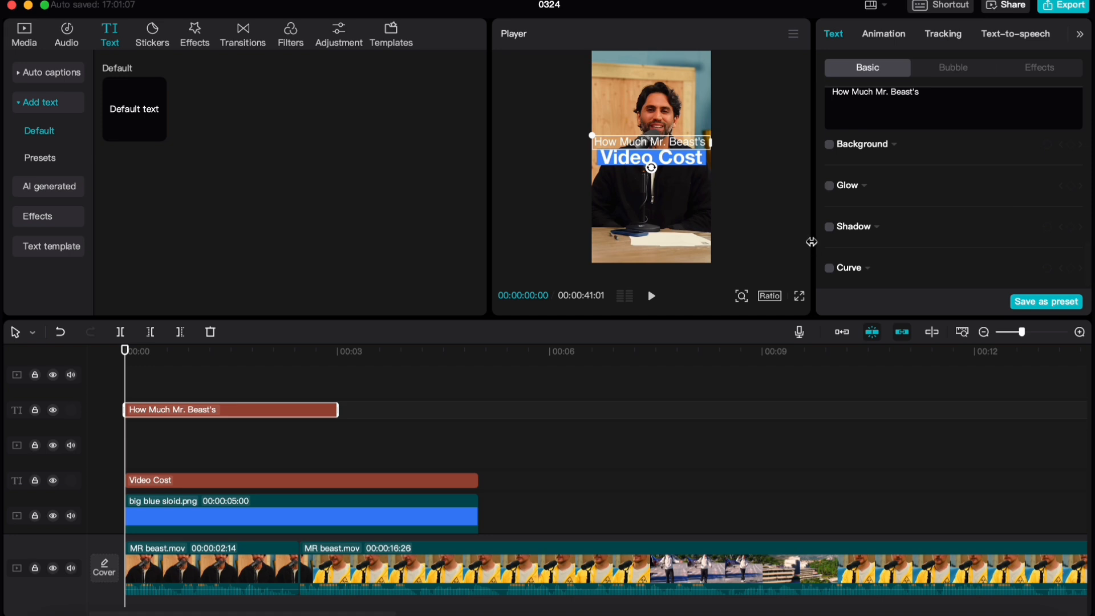
left_click(830, 228)
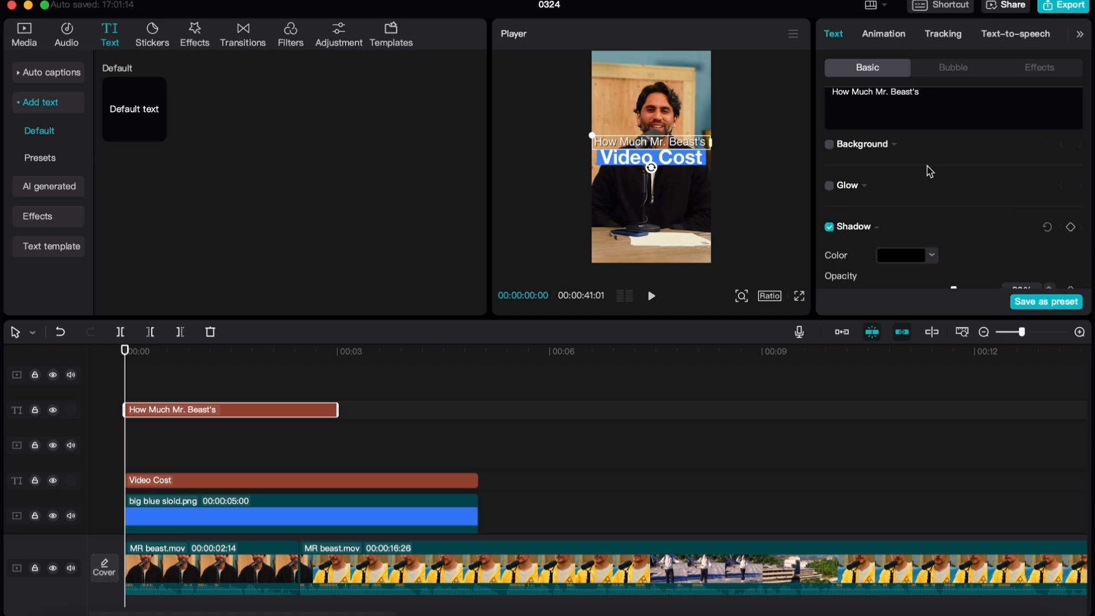
scroll(867, 230, "down", 3)
scroll(867, 230, "up", 1)
scroll(867, 231, "down", 1)
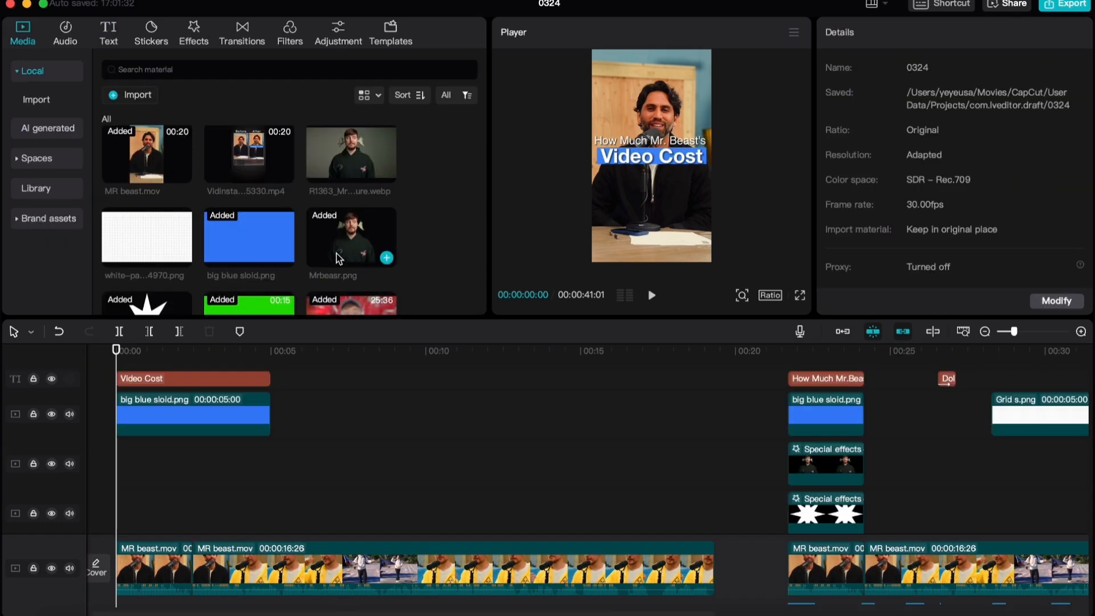
Place Mrbeasr.png at the start of the track below the blue bar and scale it to 150%
left_click_drag(327, 248, 120, 465)
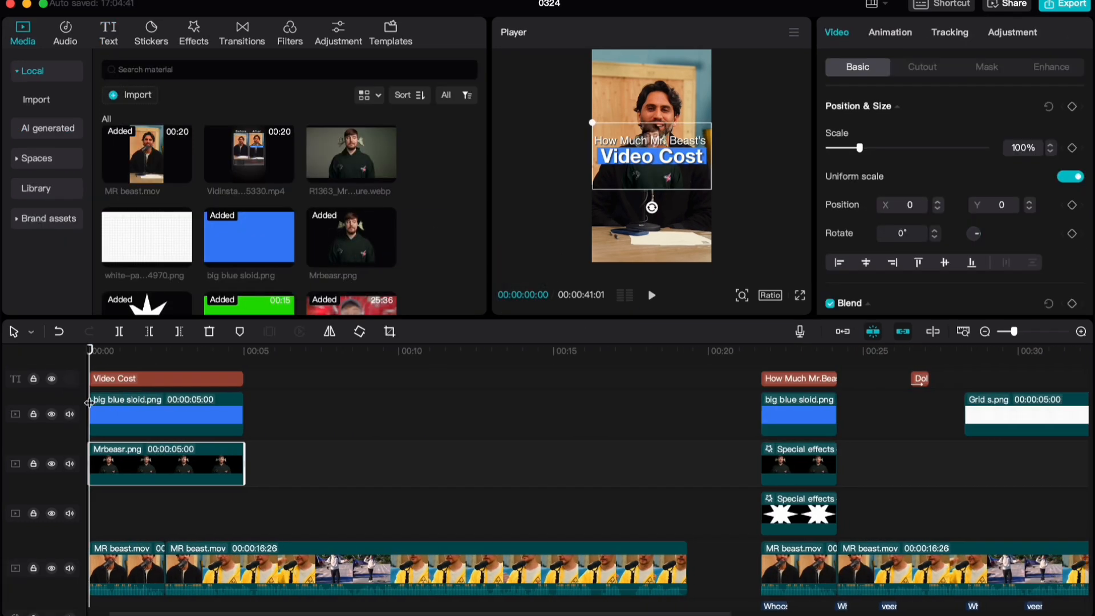
left_click(1026, 152)
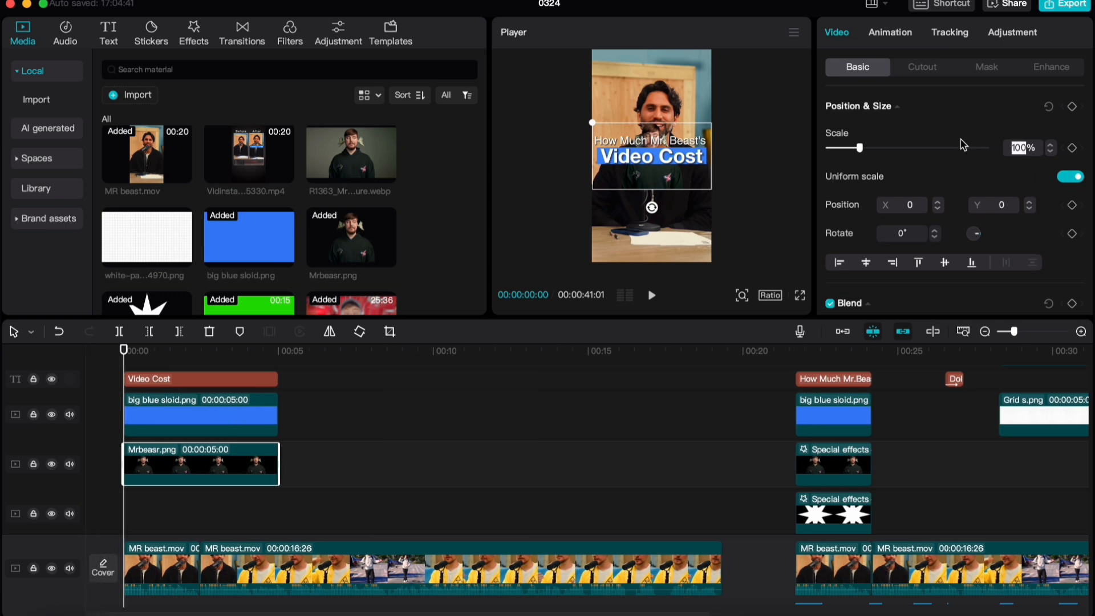
type("150")
key("Return")
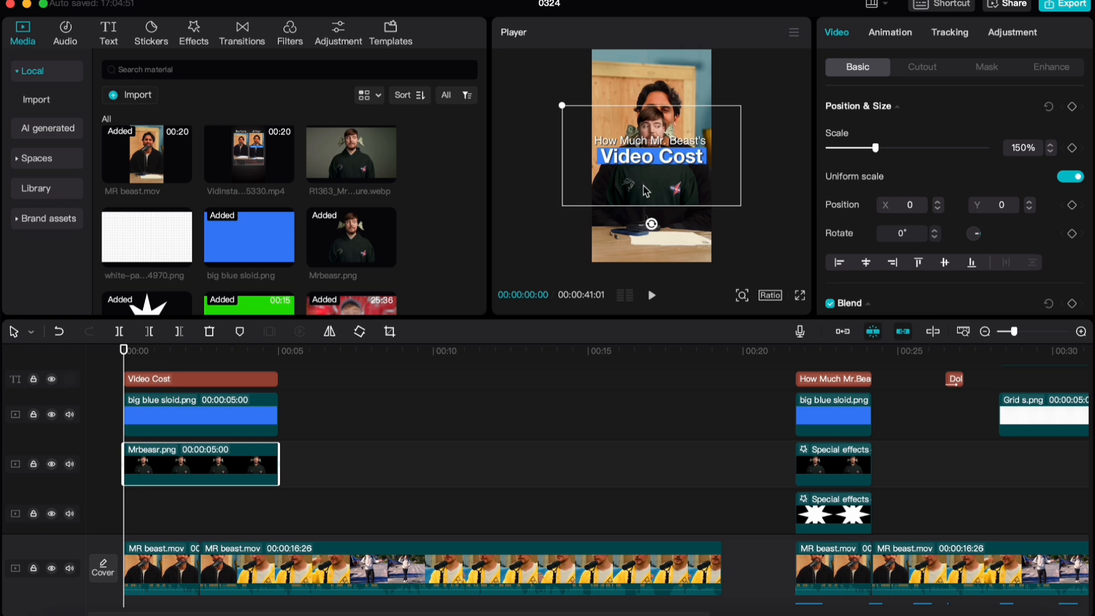
Move the Mrbeasr.png image down out of the frame to about Y -2660 and add a position keyframe at 00:00:00:00
left_click_drag(645, 186, 640, 332)
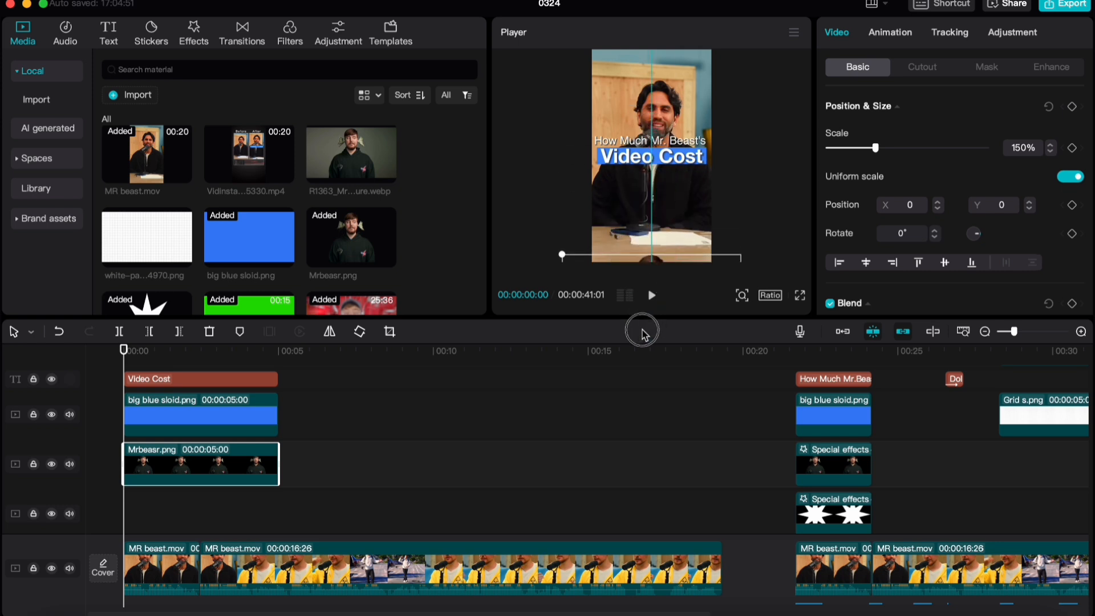
scroll(1080, 190, "down", 1)
left_click(1073, 173)
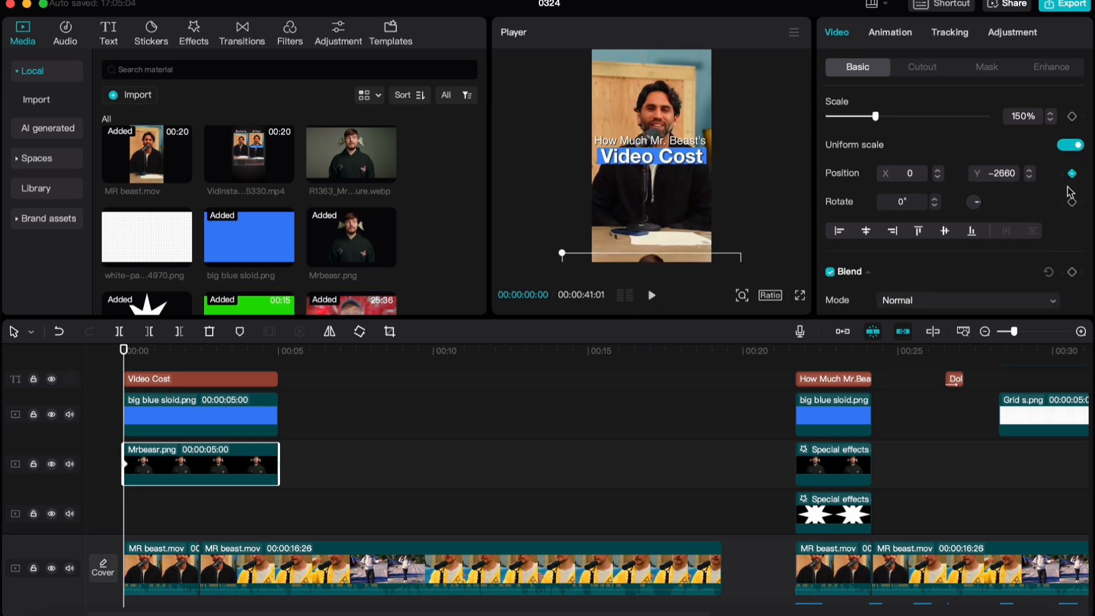
scroll(286, 472, "up", 2)
scroll(210, 461, "down", 1)
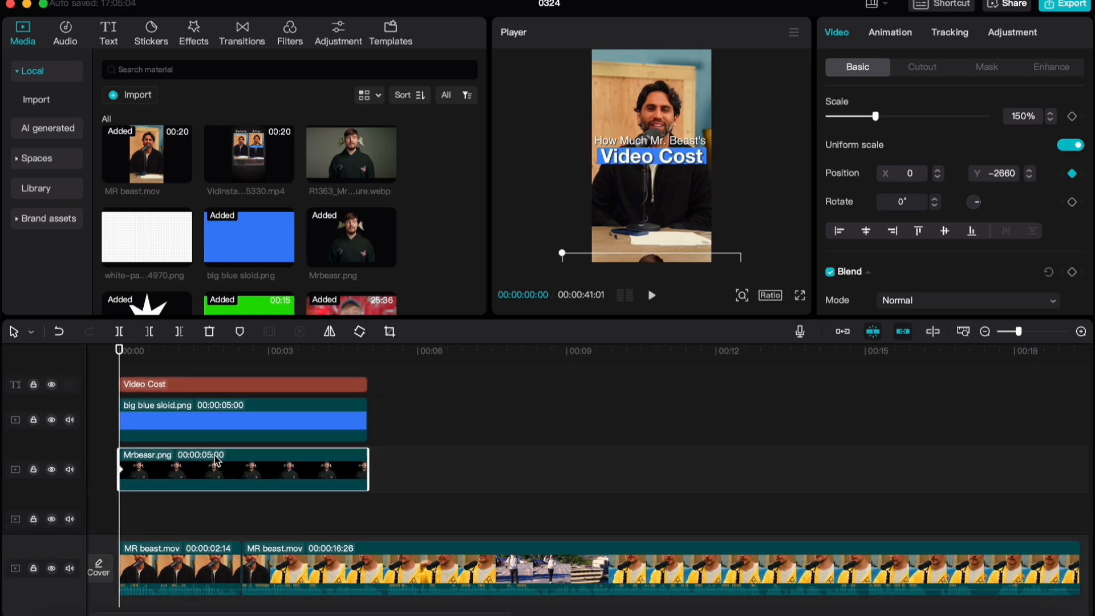
At 00:00:01:15, move the Mrbeasr.png image up into the frame to about Y -1010 and preview the slide-in
key("space")
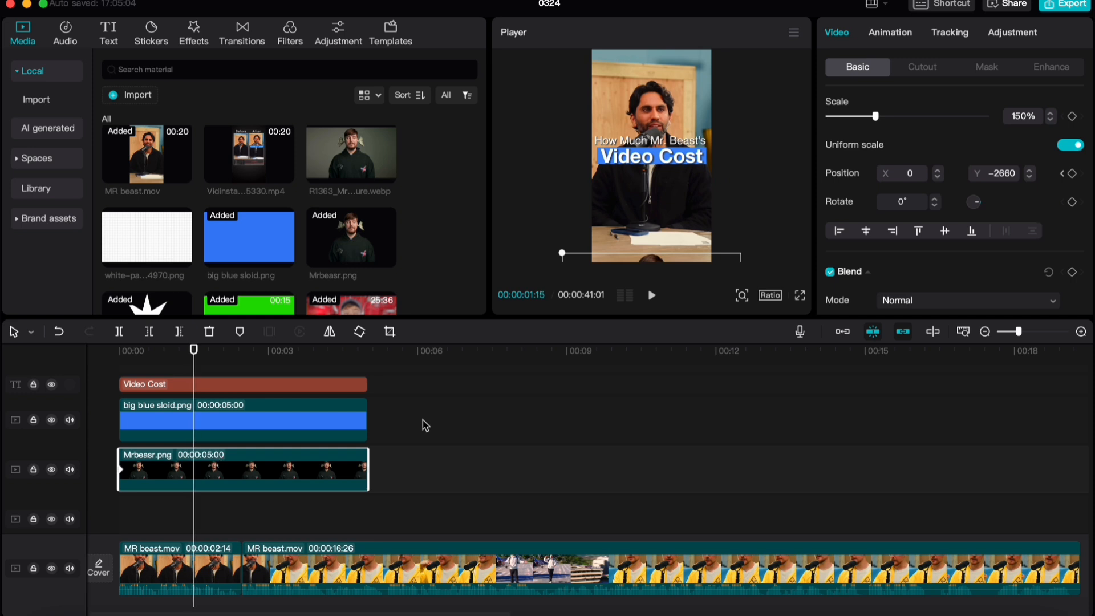
left_click_drag(653, 261, 658, 171)
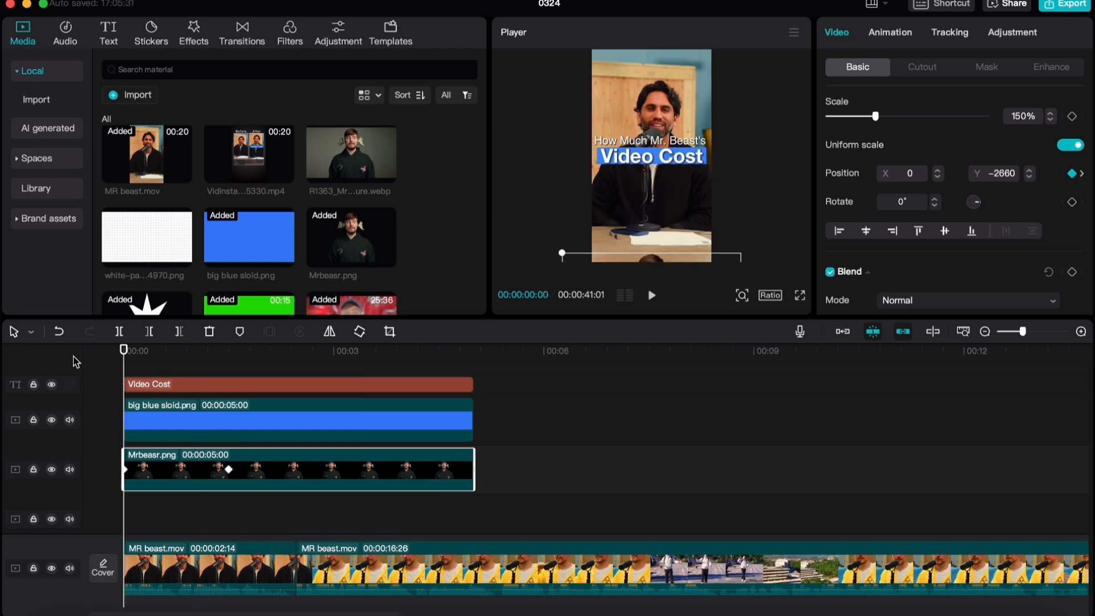
left_click(105, 532)
key("space")
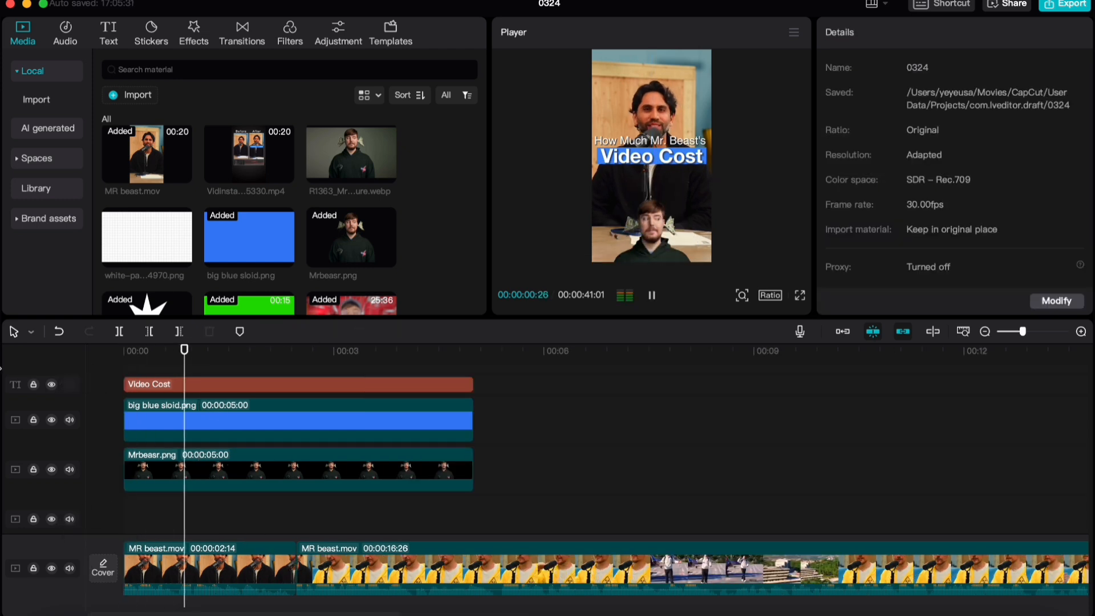
Return to the first position keyframe of Mrbeasr.png and lower the image to about Y -2727
left_click(150, 482)
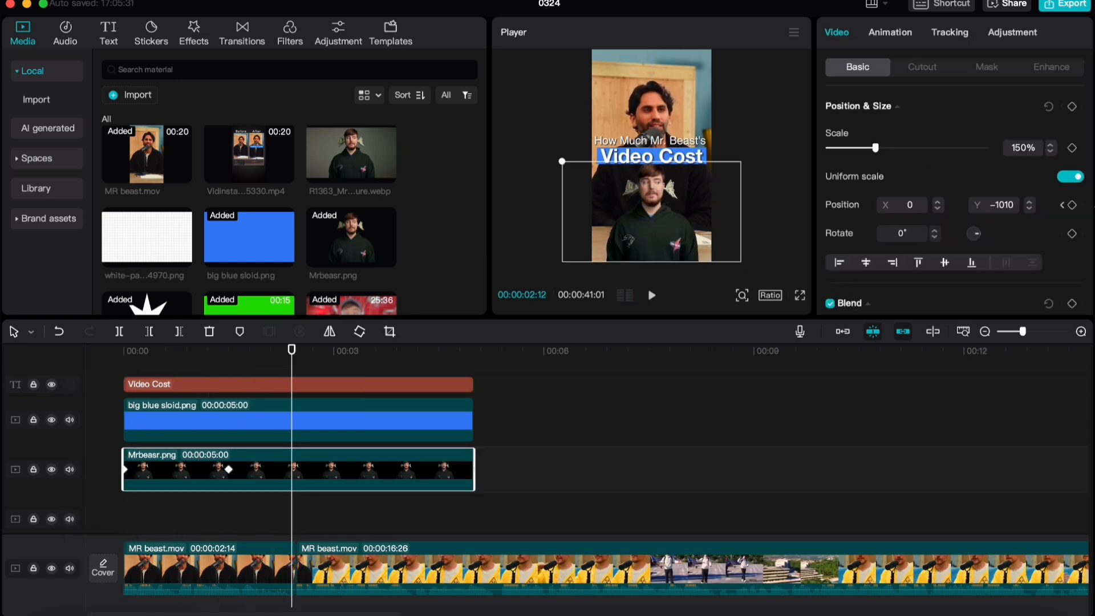
left_click(1062, 206)
left_click(1062, 205)
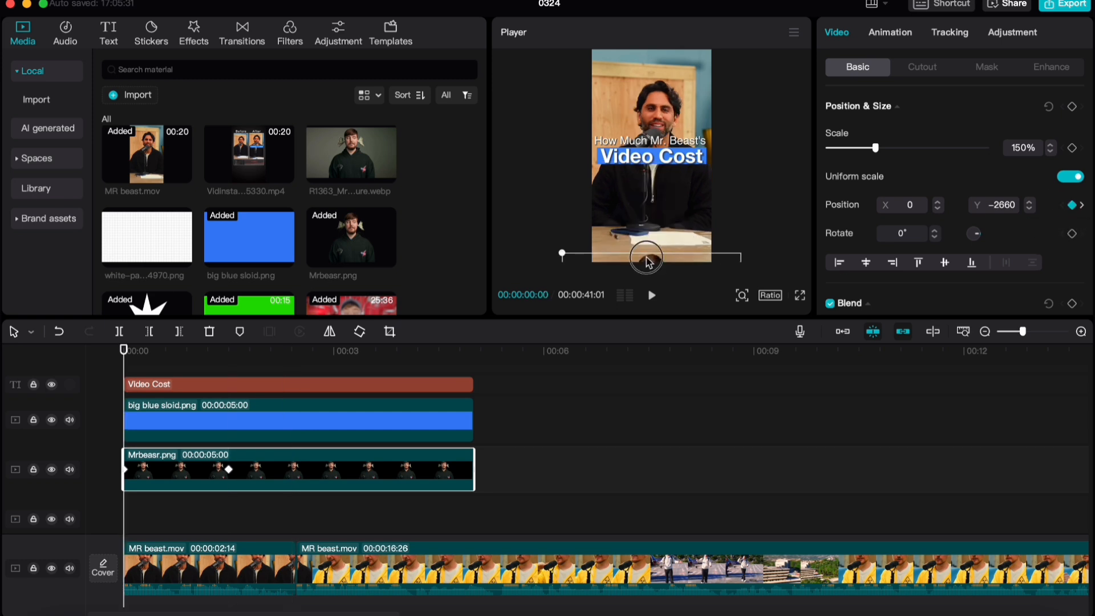
left_click_drag(649, 262, 642, 272)
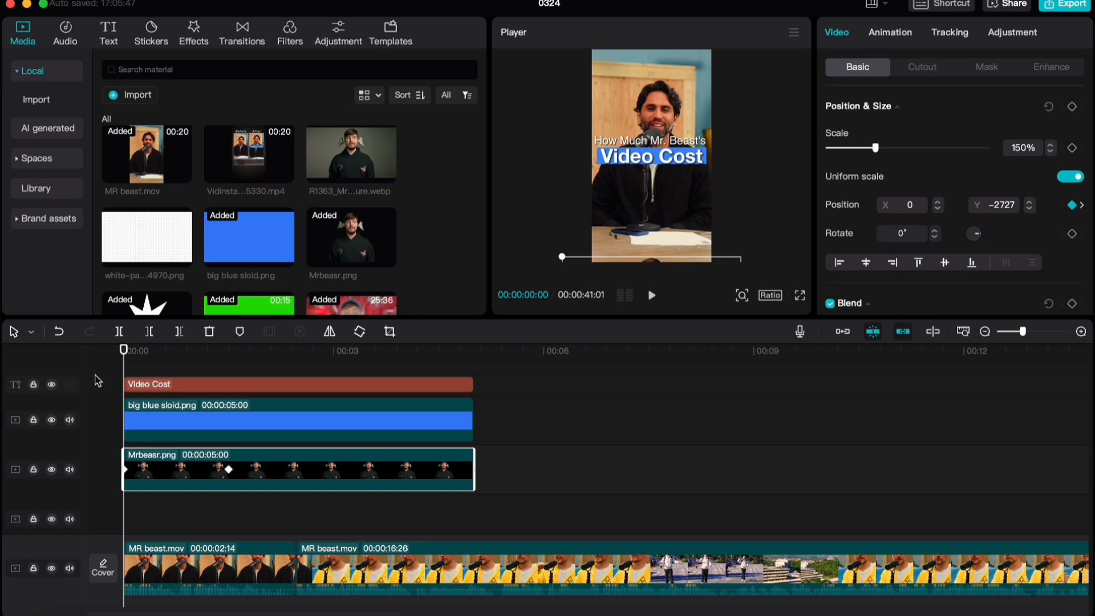
Show the keyframe curves of Mrbeasr.png and apply the Ease Out 1 graph to its Y position segment
scroll(234, 429, "up", 2)
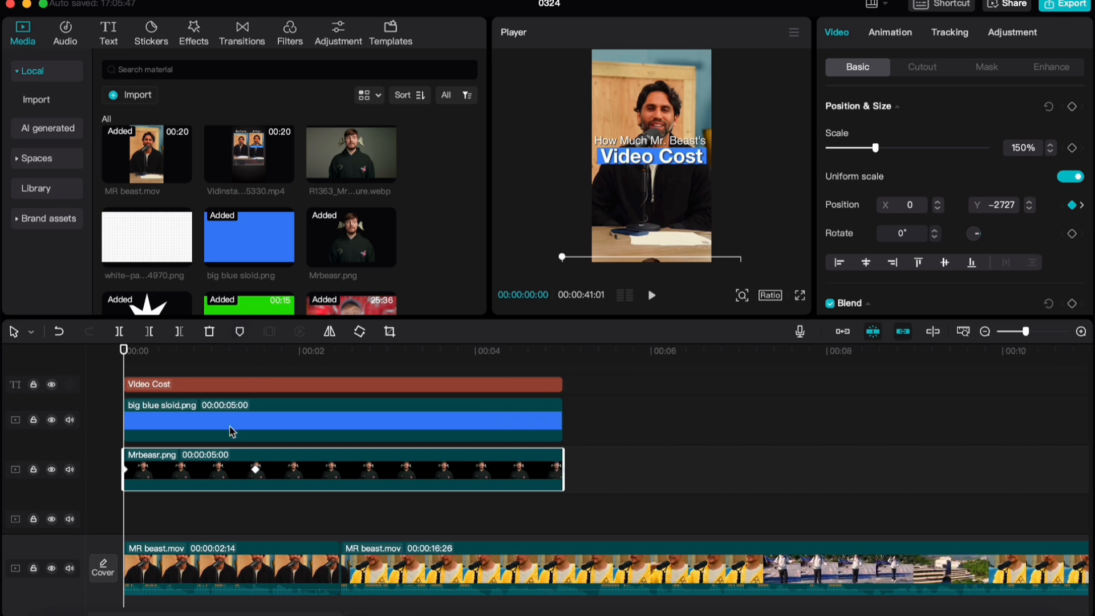
key("alt+k")
left_click(373, 437)
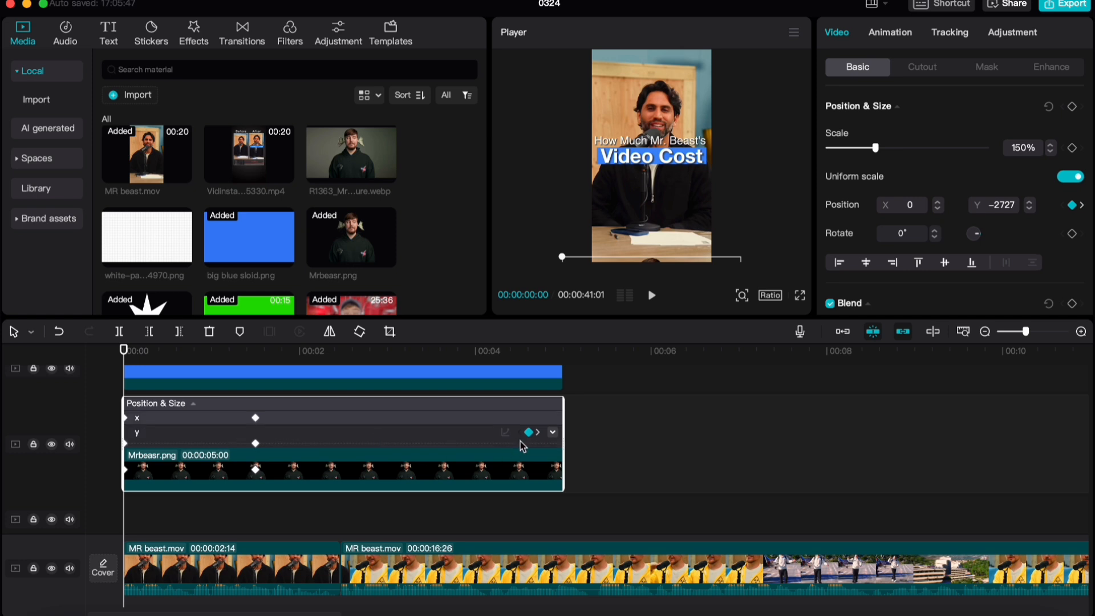
left_click(553, 432)
scroll(305, 442, "up", 2)
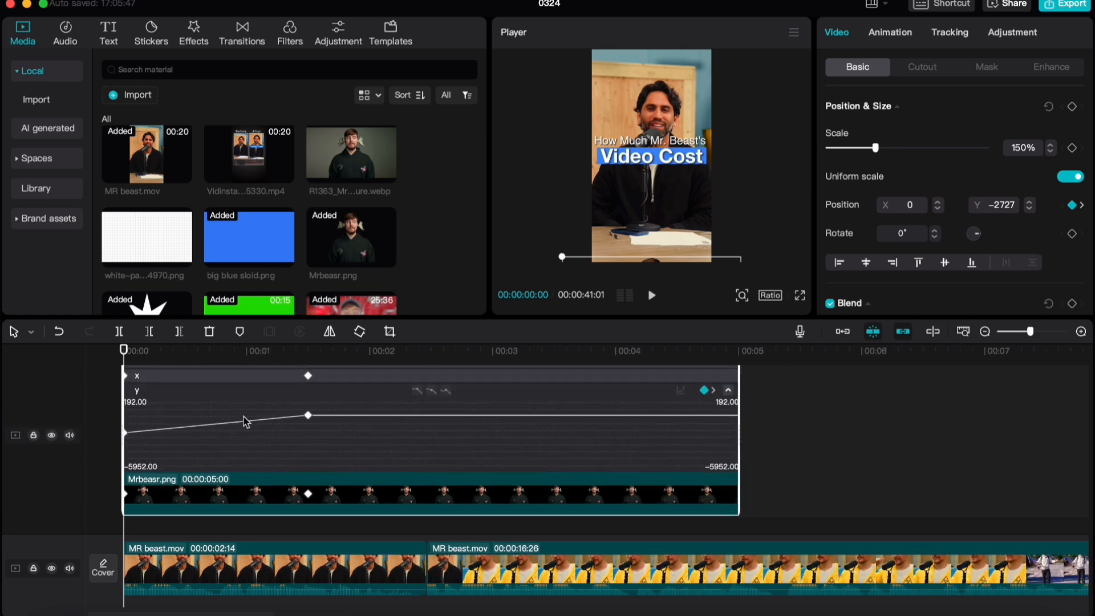
left_click(186, 454)
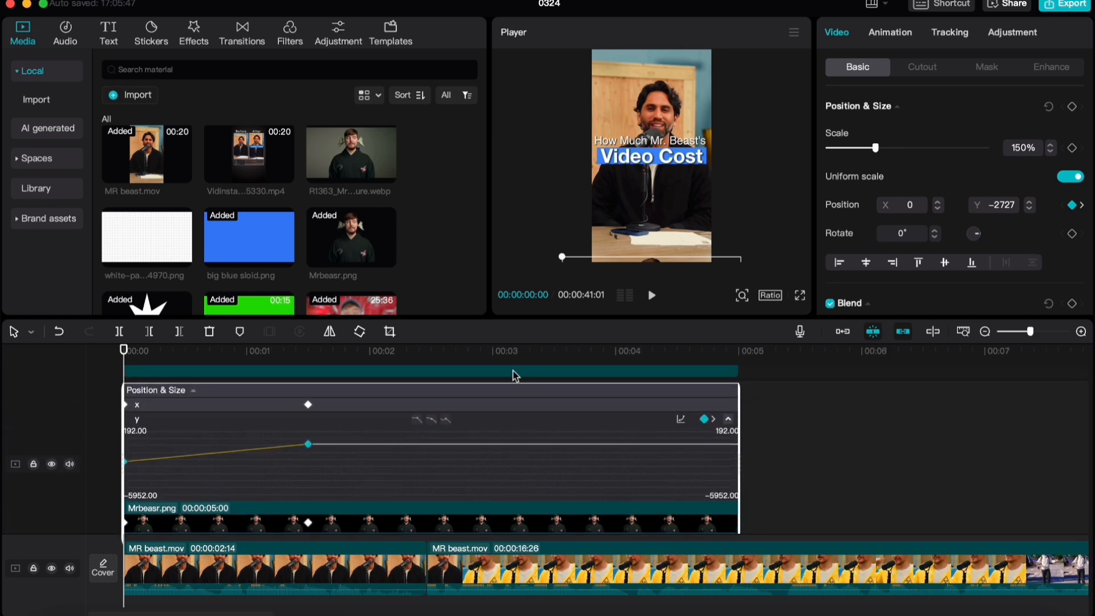
left_click(681, 417)
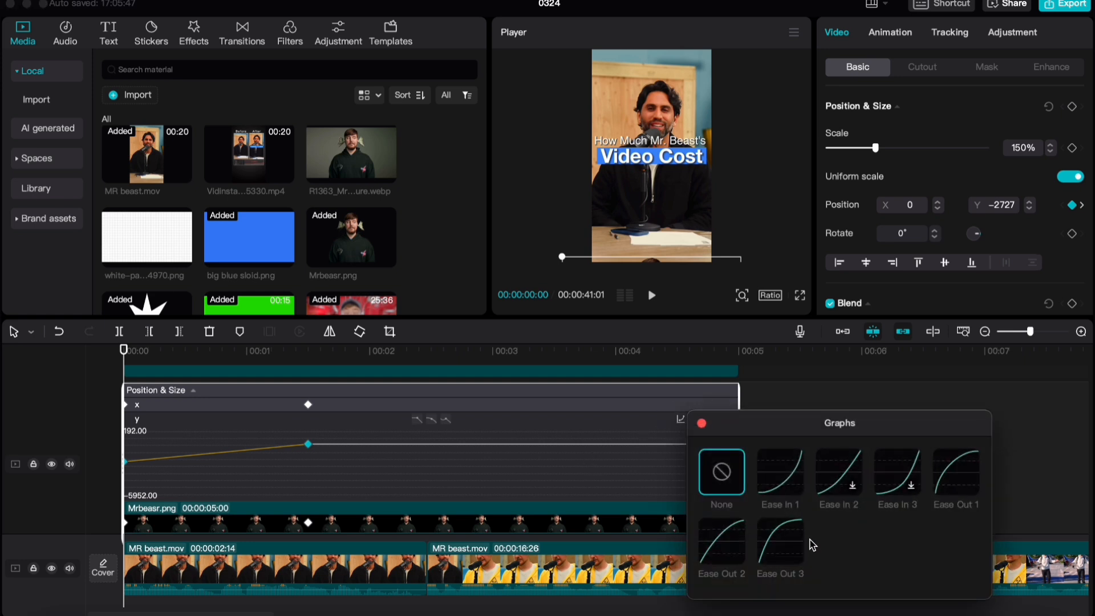
left_click(971, 468)
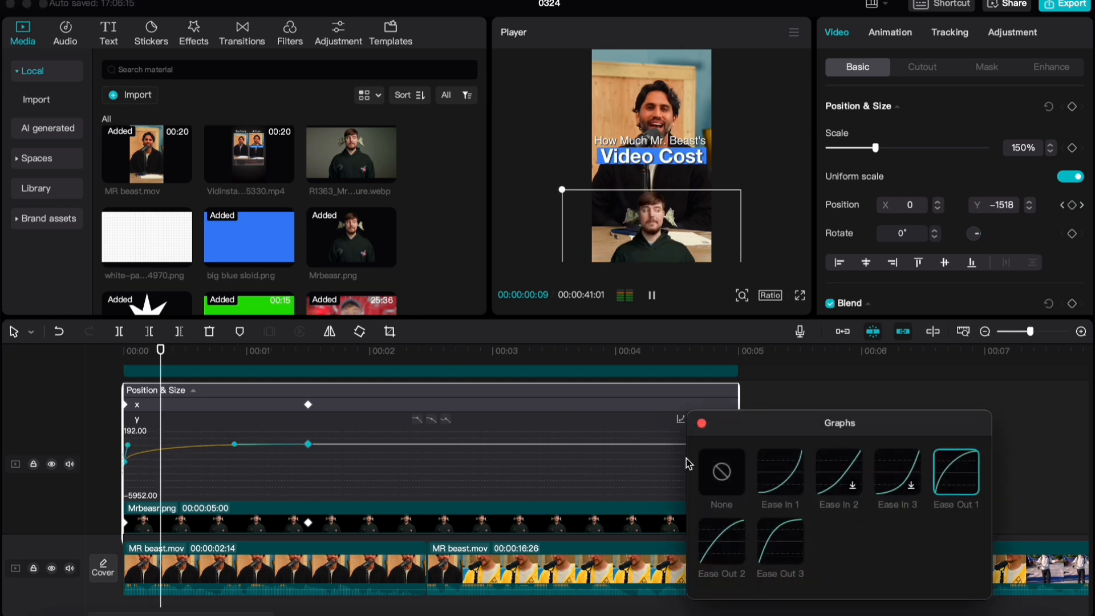
left_click(702, 424)
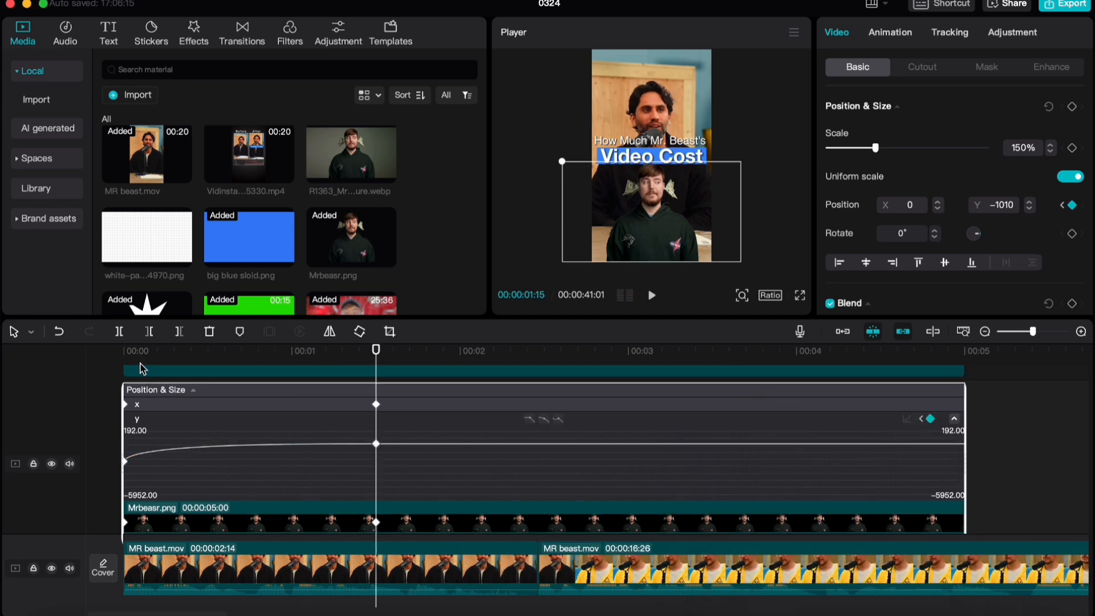
Adjust the first keyframe's handle on the Y position curve for a gentler start, preview the slide-in, and hide the keyframe curves
left_click_drag(127, 349, 11, 360)
key("space")
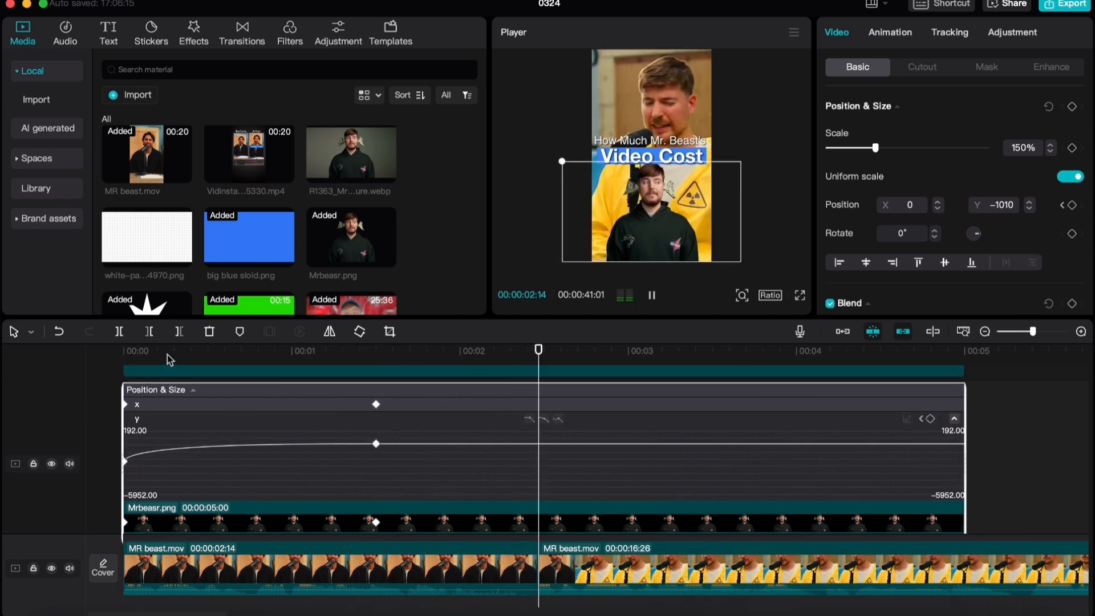
key("space")
left_click(126, 456)
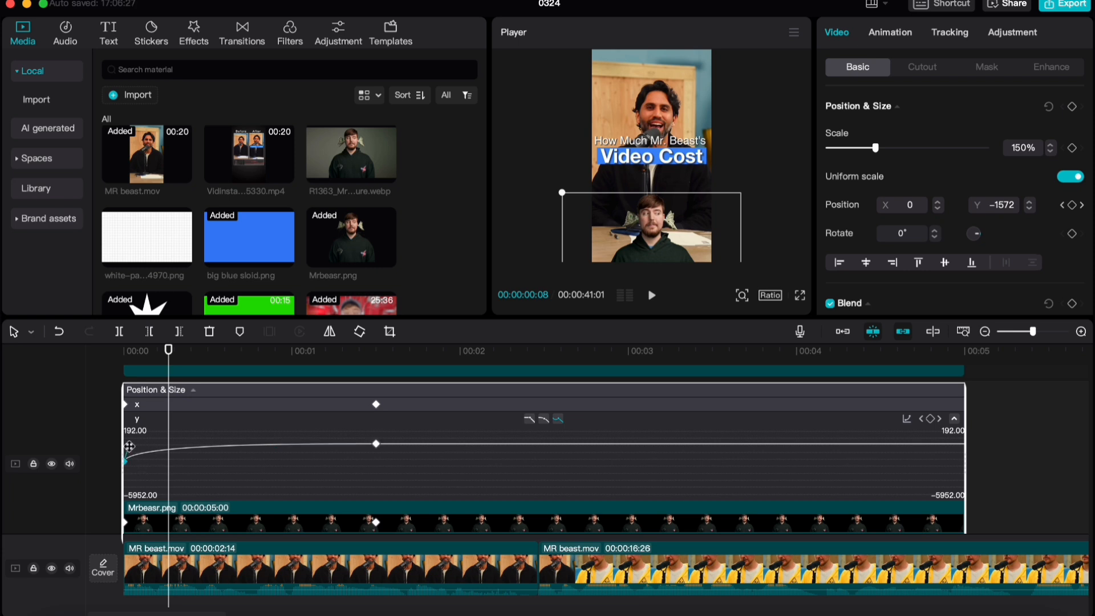
scroll(147, 470, "up", 1)
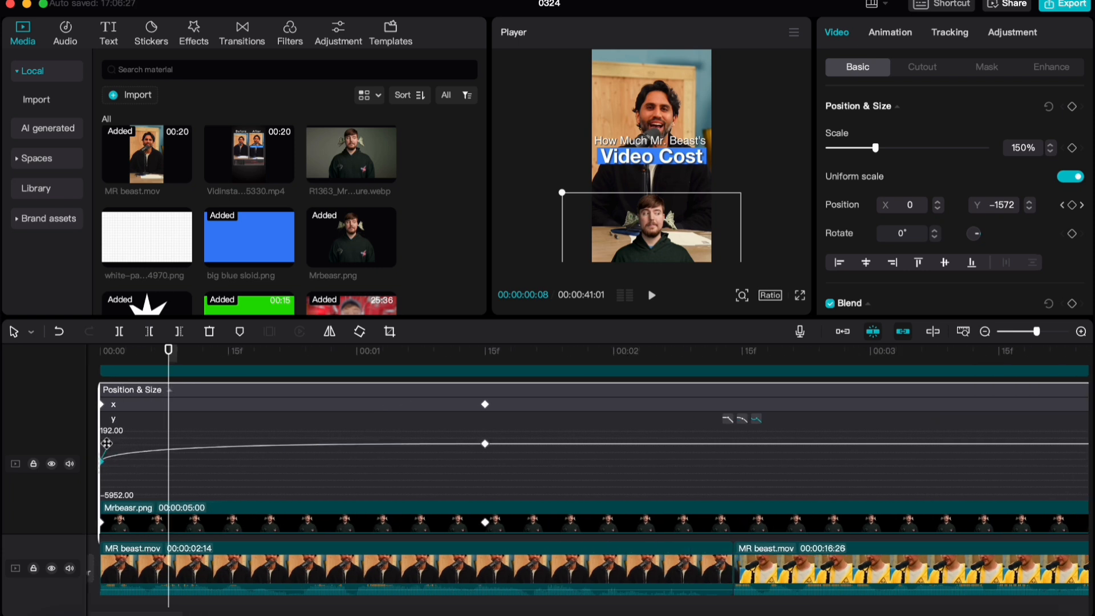
left_click_drag(106, 443, 117, 449)
left_click_drag(170, 354, 7, 343)
key("space")
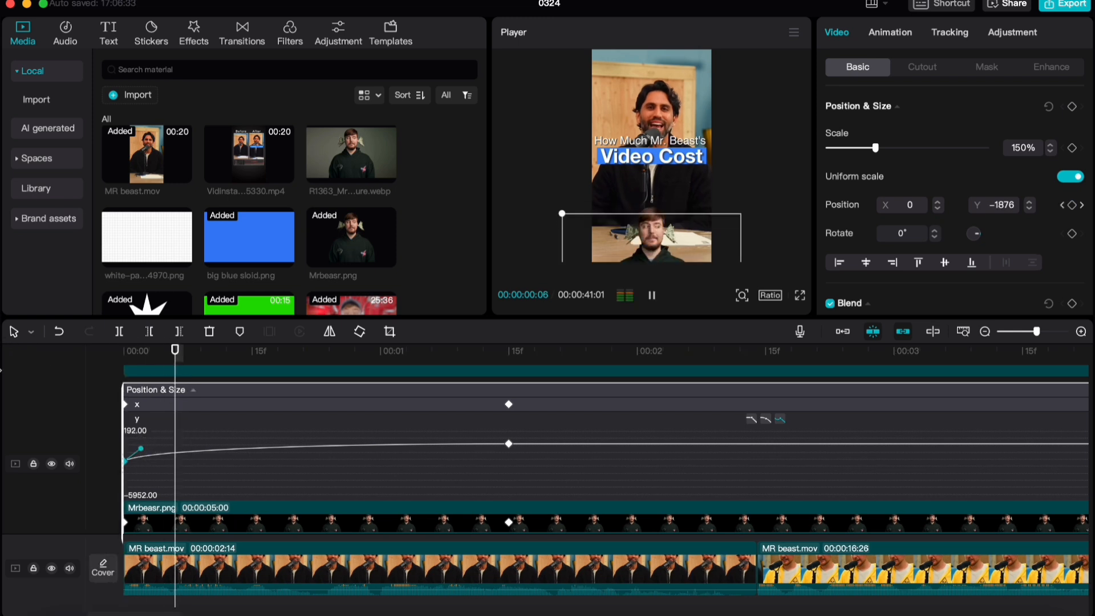
key("space")
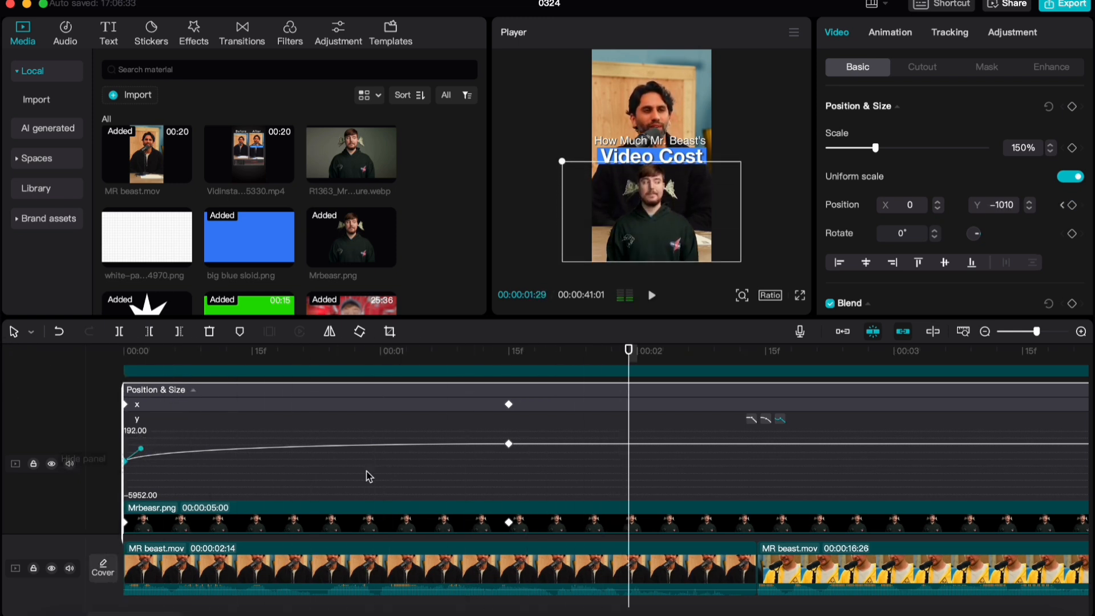
key("super+minus")
scroll(399, 492, "down", 2)
key("alt+k")
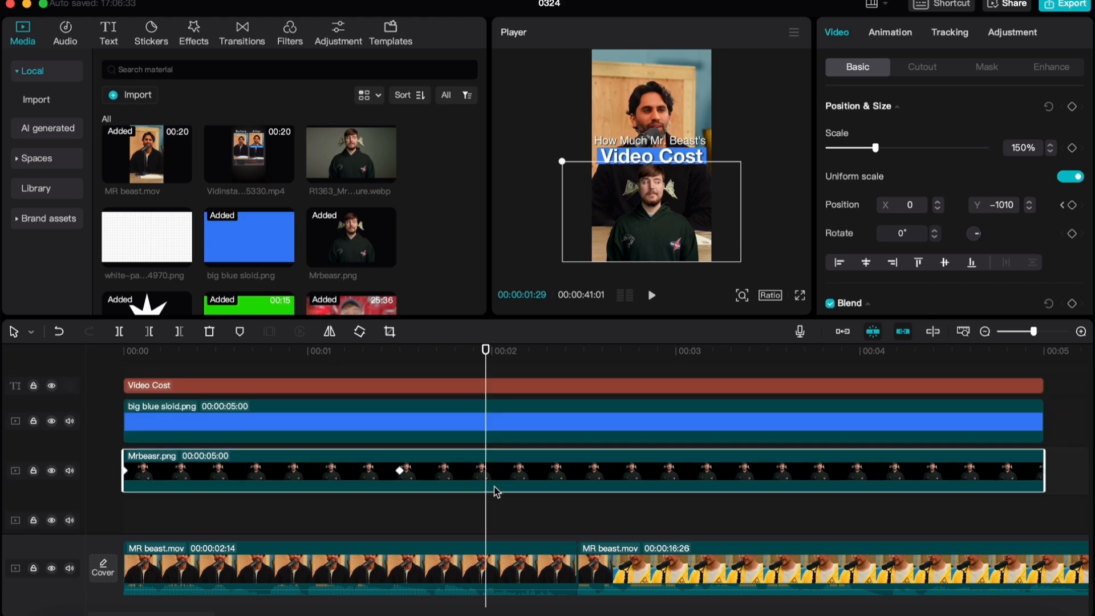
Trim the intro's text, blue bar and Mrbeasr.png clips together so they end at the main video's cut at 00:00:02:14
key("super+minus")
left_click_drag(849, 498, 449, 365)
scroll(439, 416, "down", 3)
left_click(438, 353)
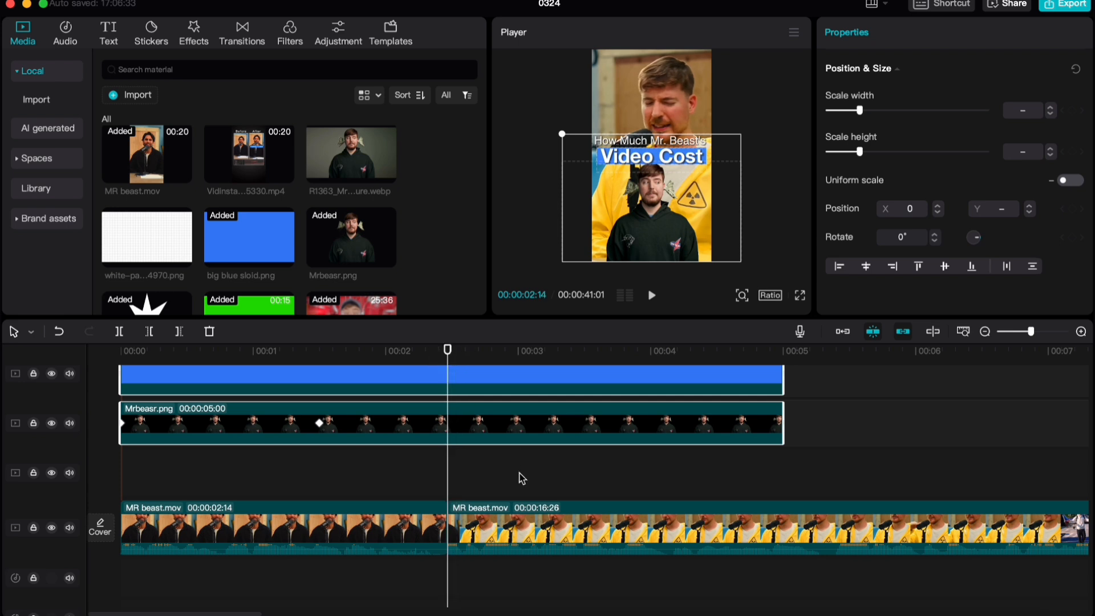
scroll(522, 478, "up", 2)
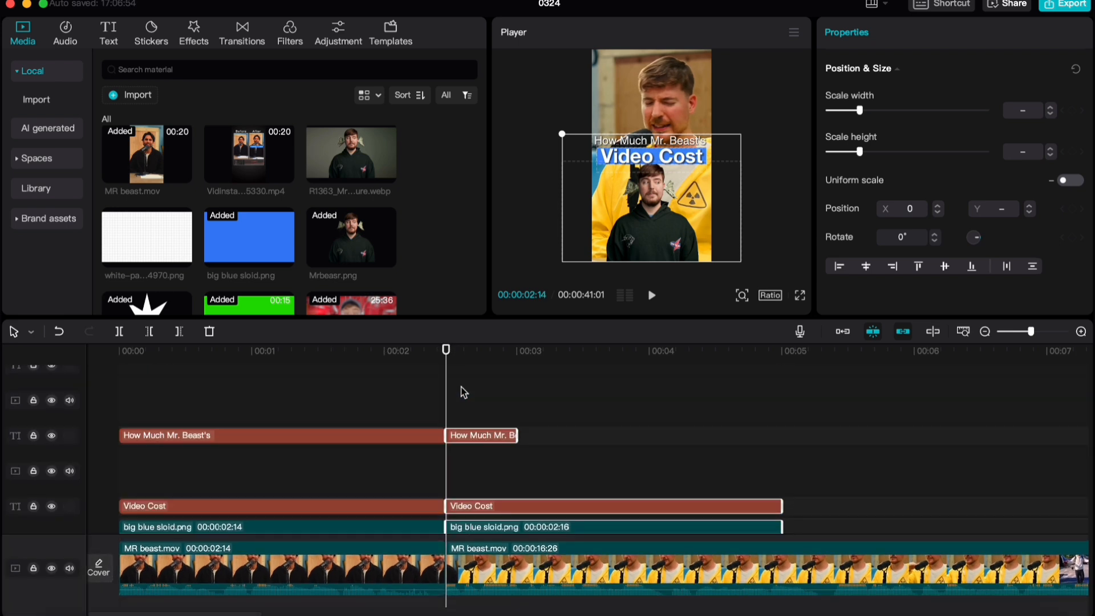
key("Delete")
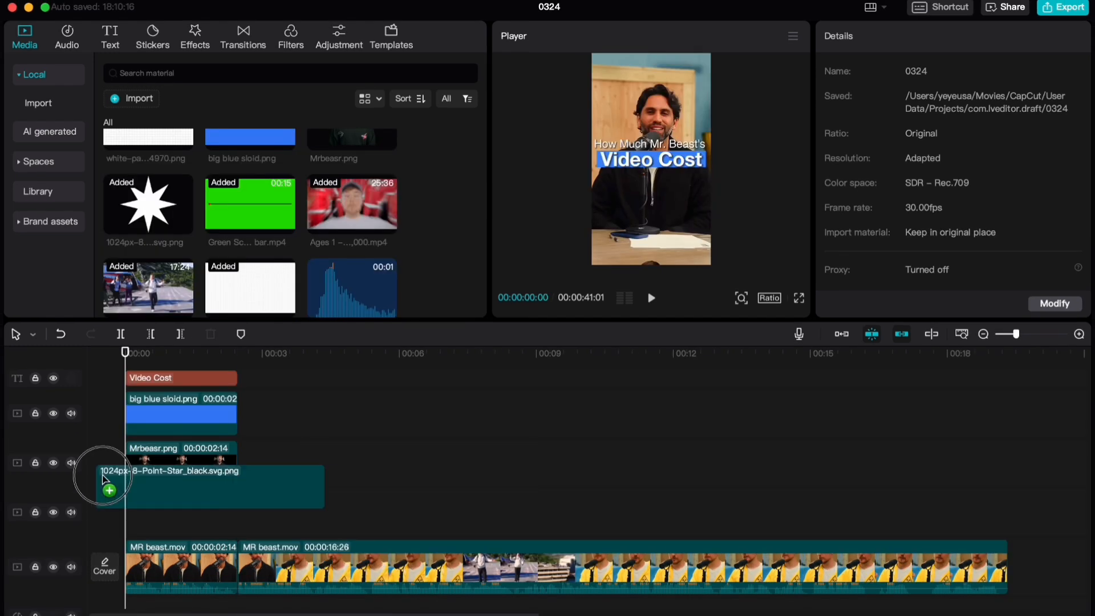
Add the eight-point star image below Mrbeasr.png at the start, scale it to 60%, and trim it to 00:00:02:14
left_click_drag(105, 481, 108, 516)
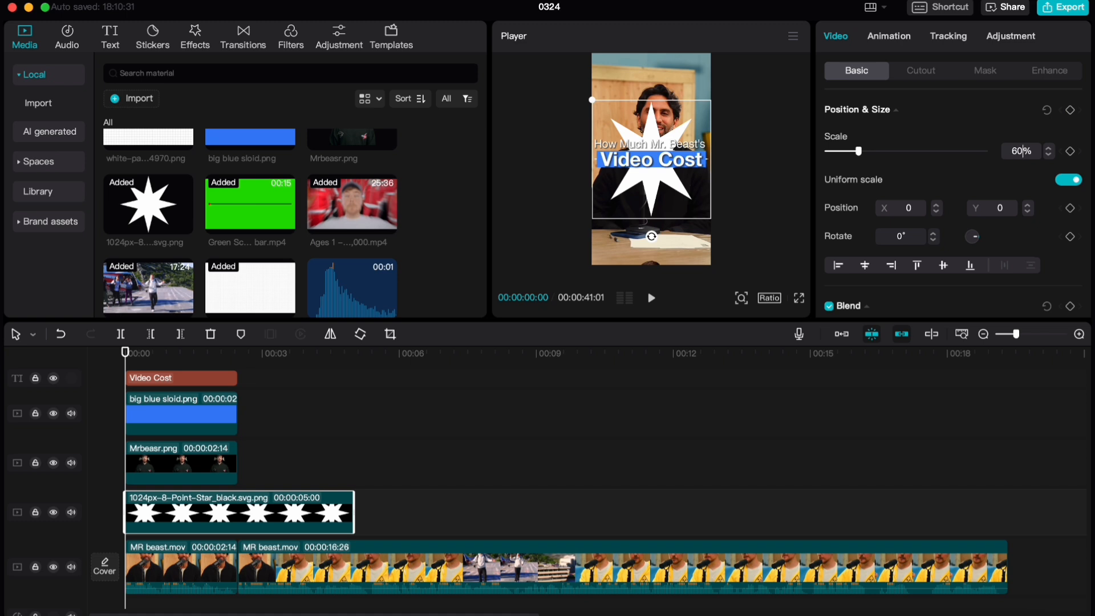
key("Return")
left_click_drag(354, 503, 238, 503)
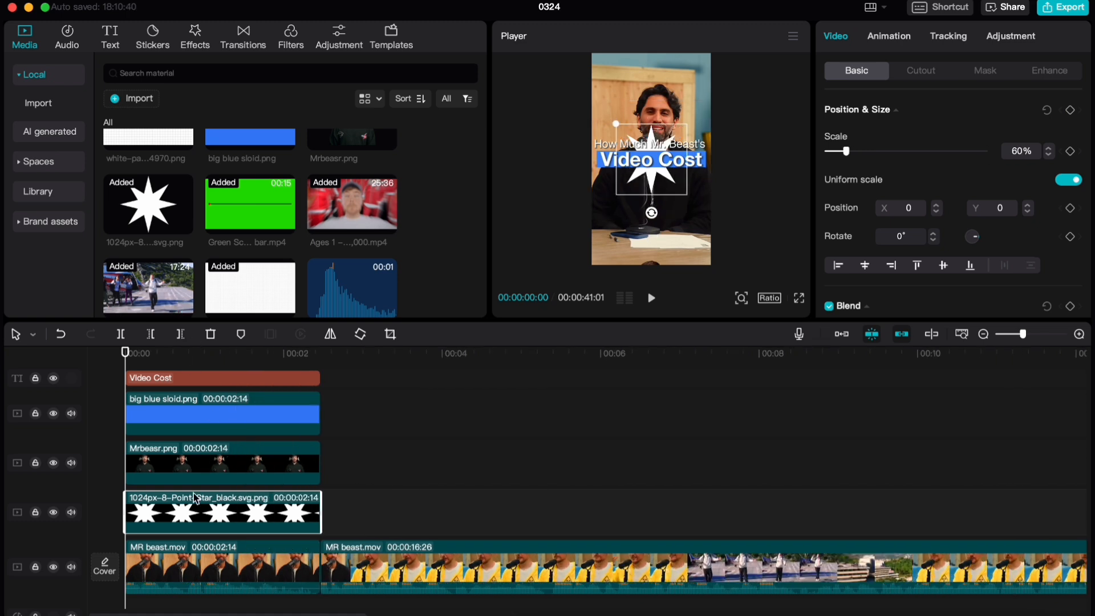
Move the star down behind the Mrbeasr.png figure to about Y -611 and preview the intro up to about 00:00:00:19
key("space")
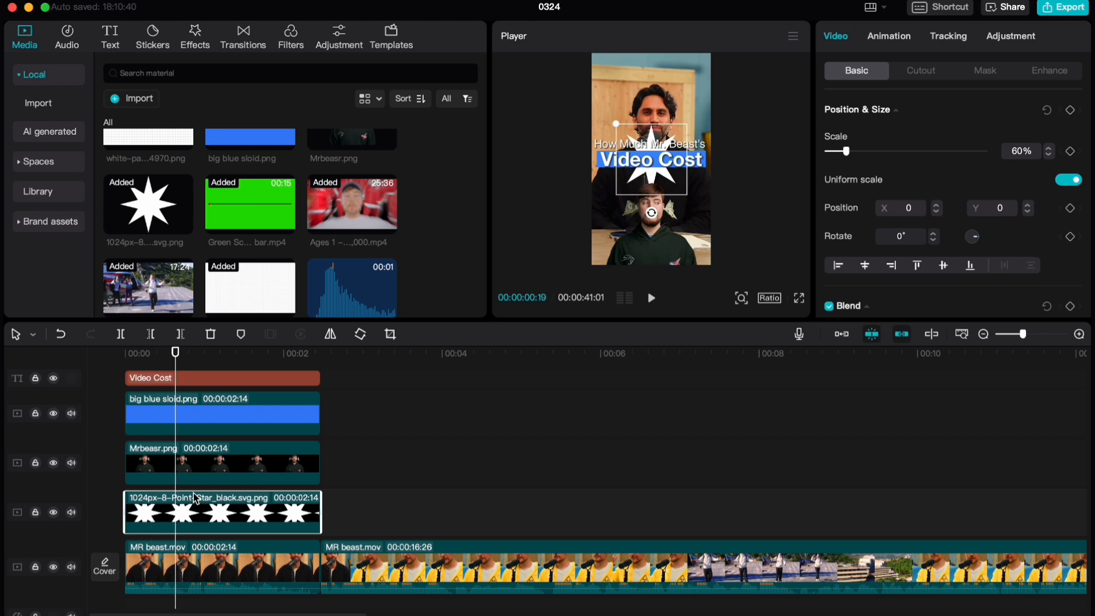
left_click_drag(656, 178, 653, 219)
left_click_drag(175, 352, 286, 359)
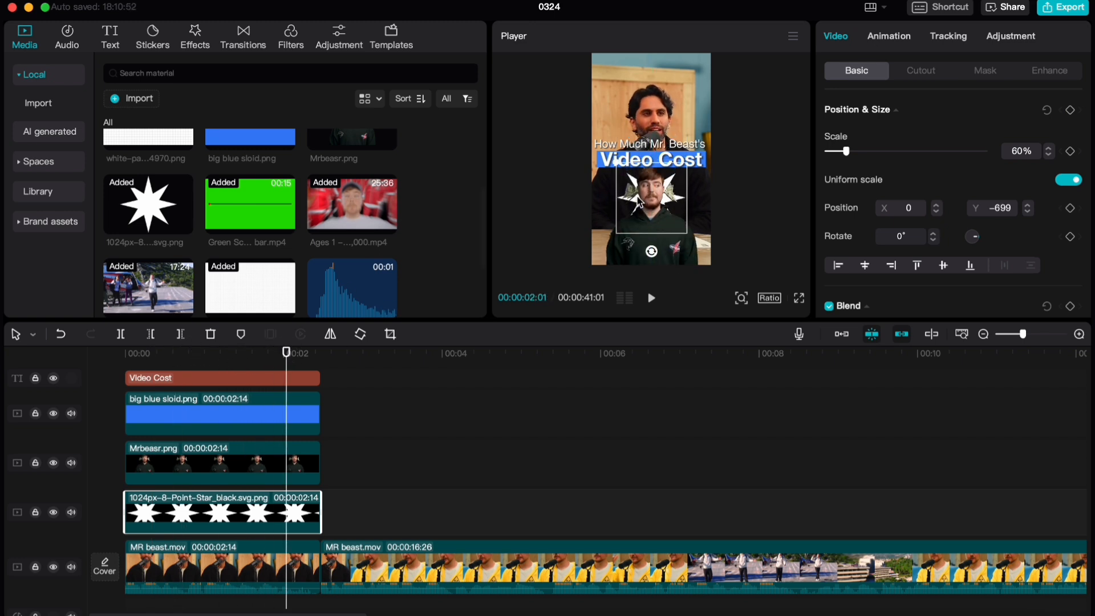
left_click_drag(649, 214, 648, 210)
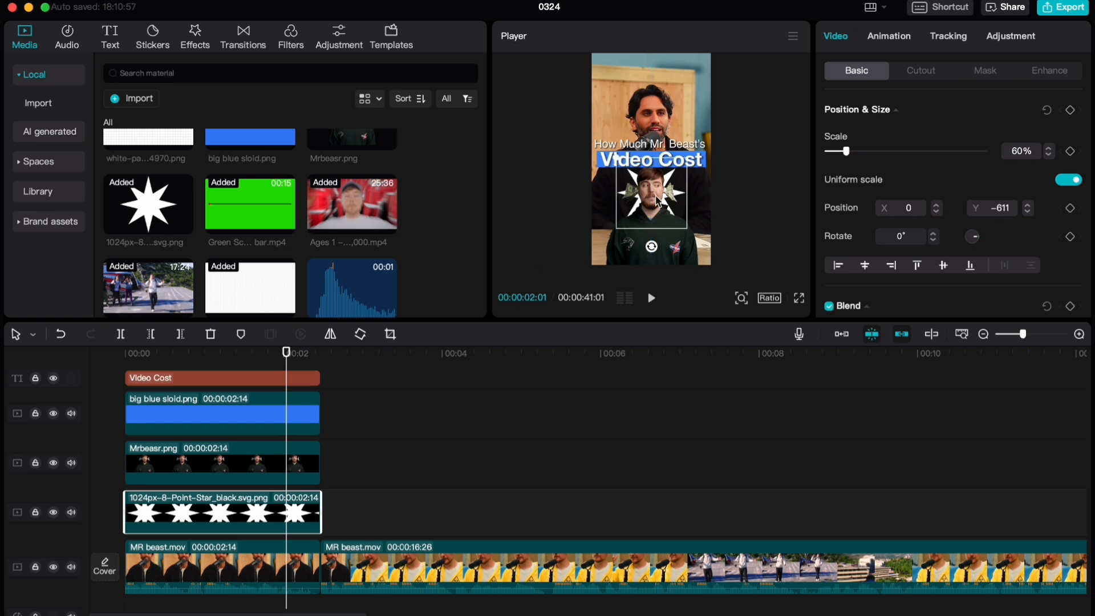
left_click_drag(212, 358, 93, 374)
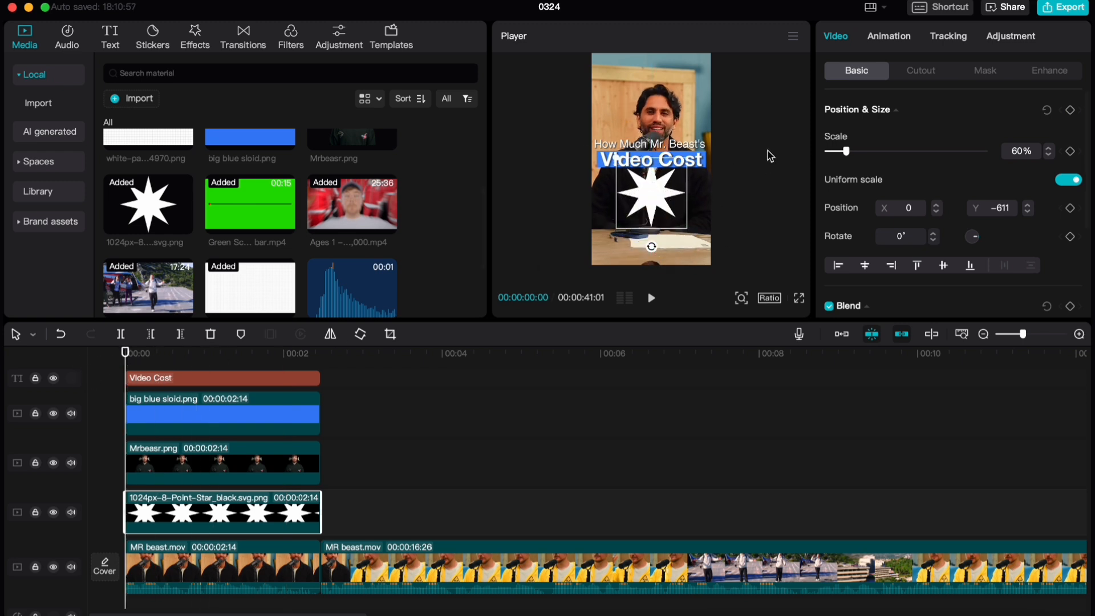
key("space")
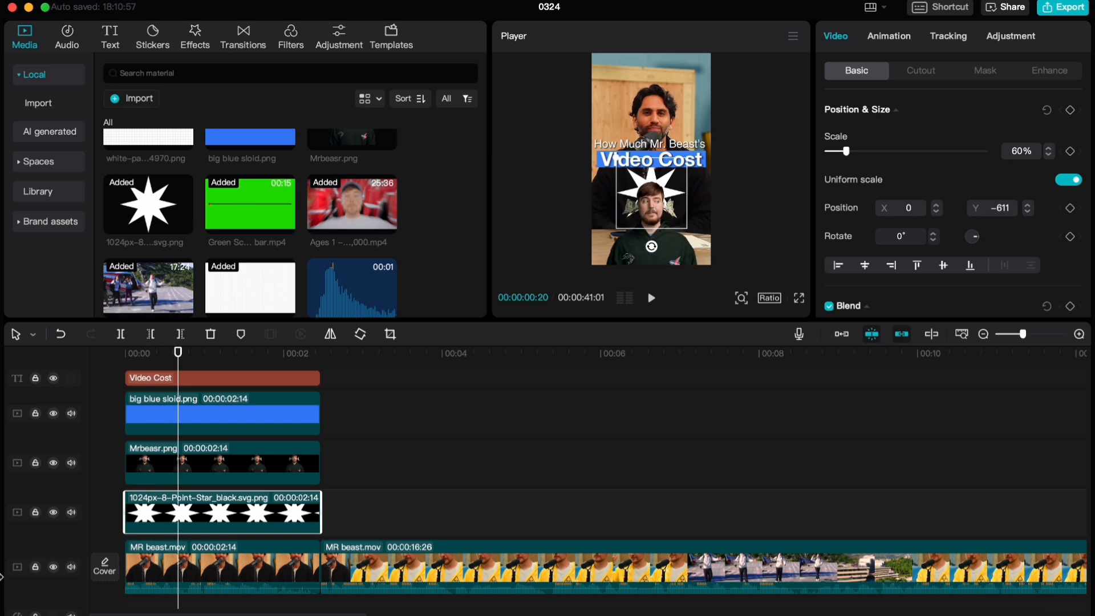
key("space")
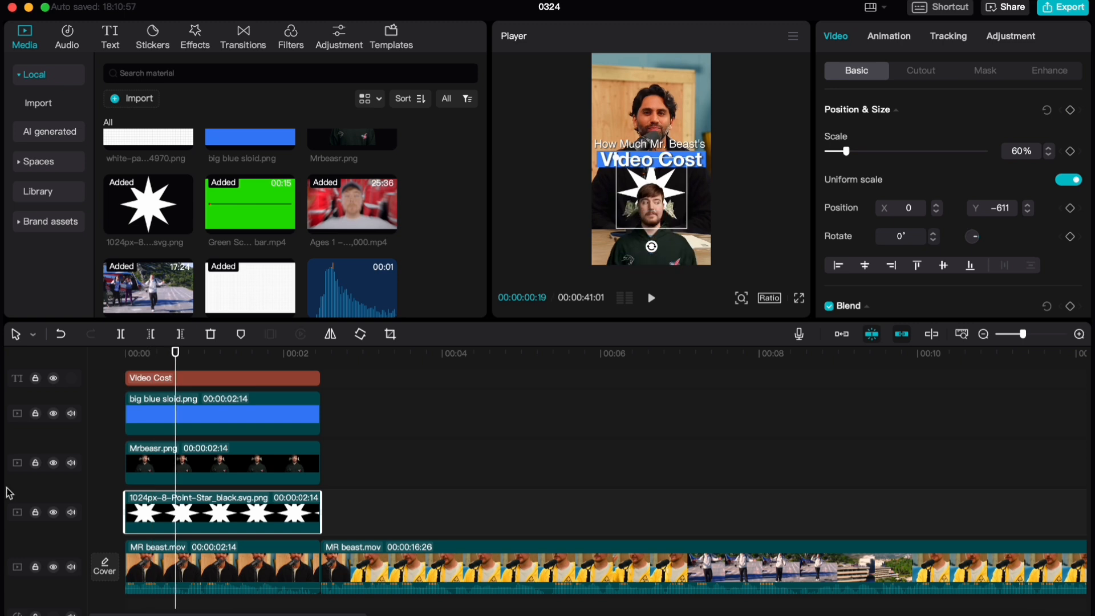
Keyframe the star's scale from 1% at 00:00:00:19 to 60% at 00:00:01:19 and preview the pop-up animation
left_click(1071, 152)
left_click_drag(864, 158, 813, 155)
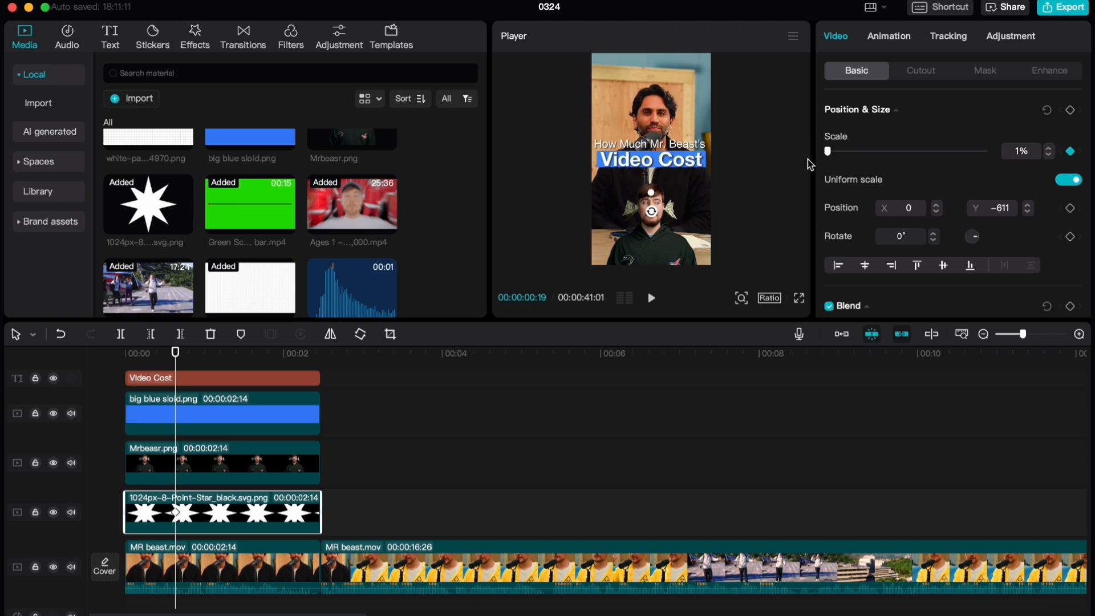
key("shift+Right")
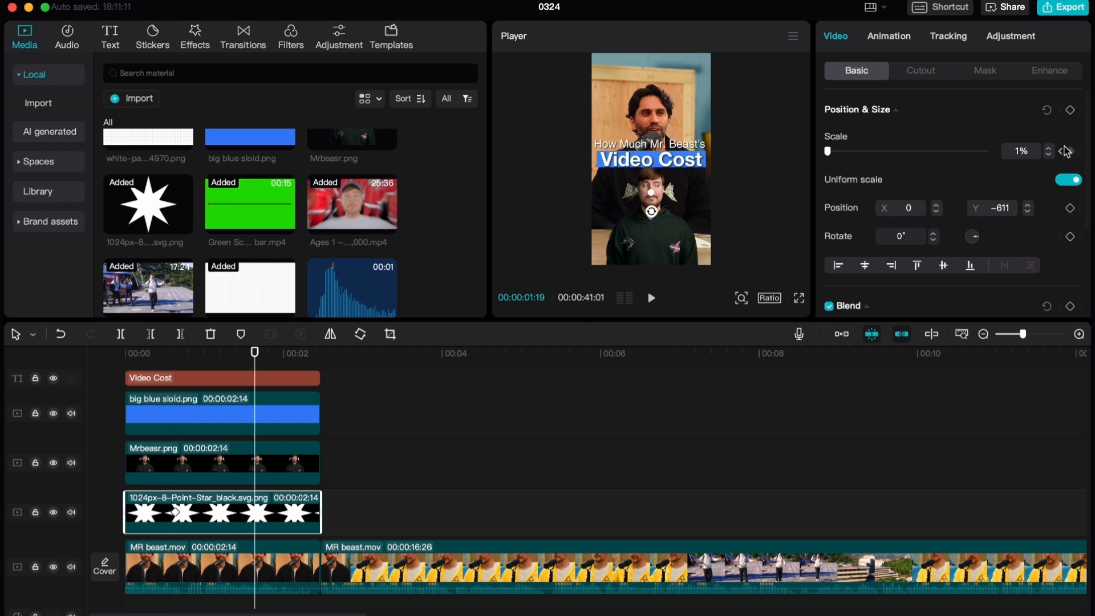
type("60")
key("Return")
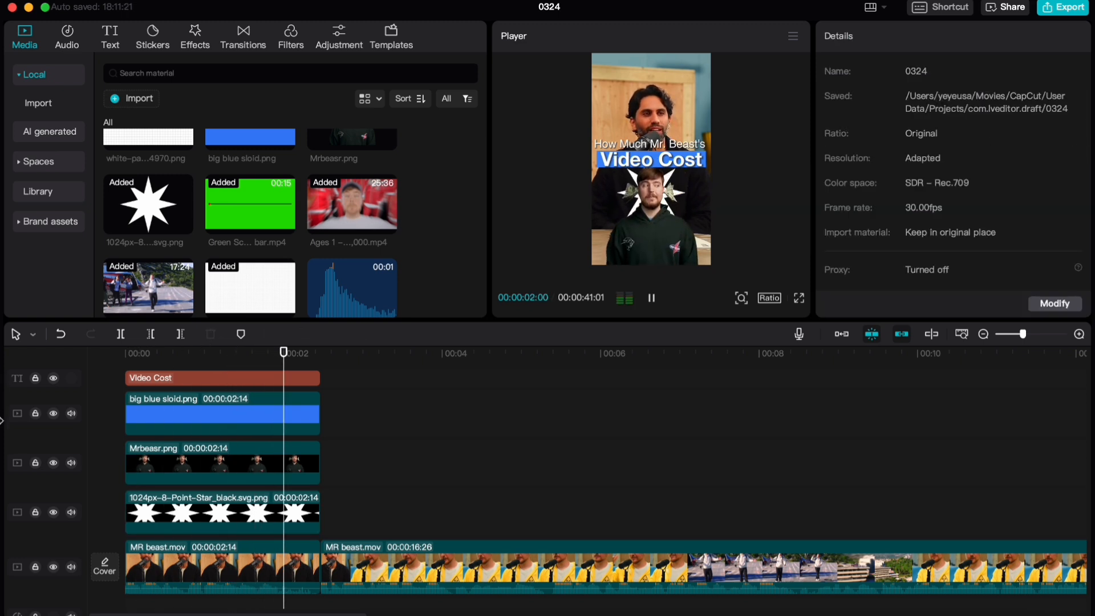
key("space")
key("Home")
Open the star clip's Scale keyframe curve and apply the Ease Out 1 graph between its two keyframes
left_click(218, 518)
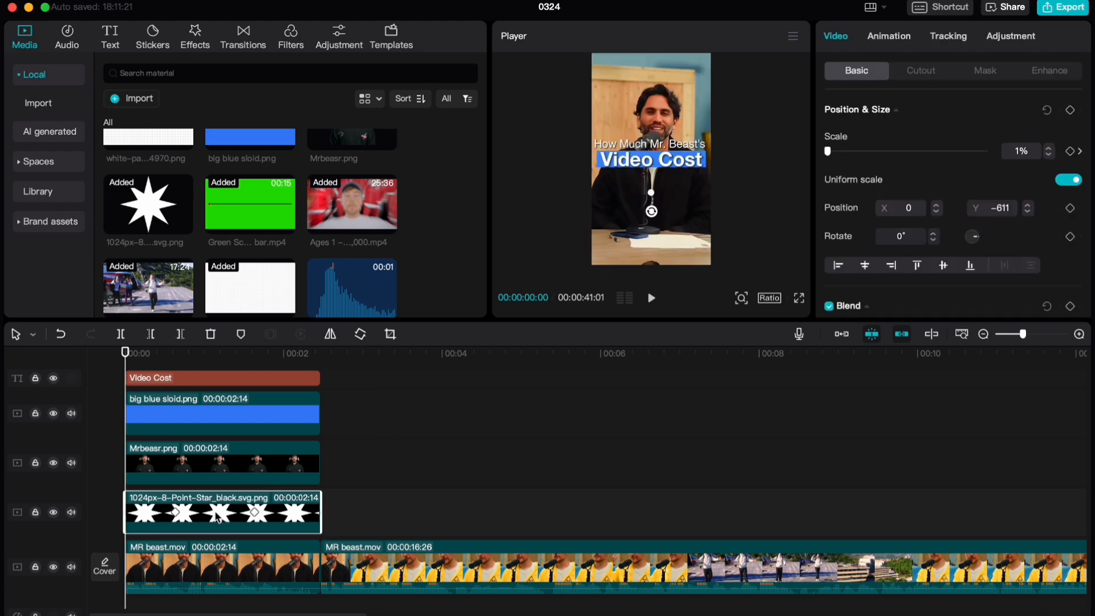
double_click(218, 517)
left_click(310, 474)
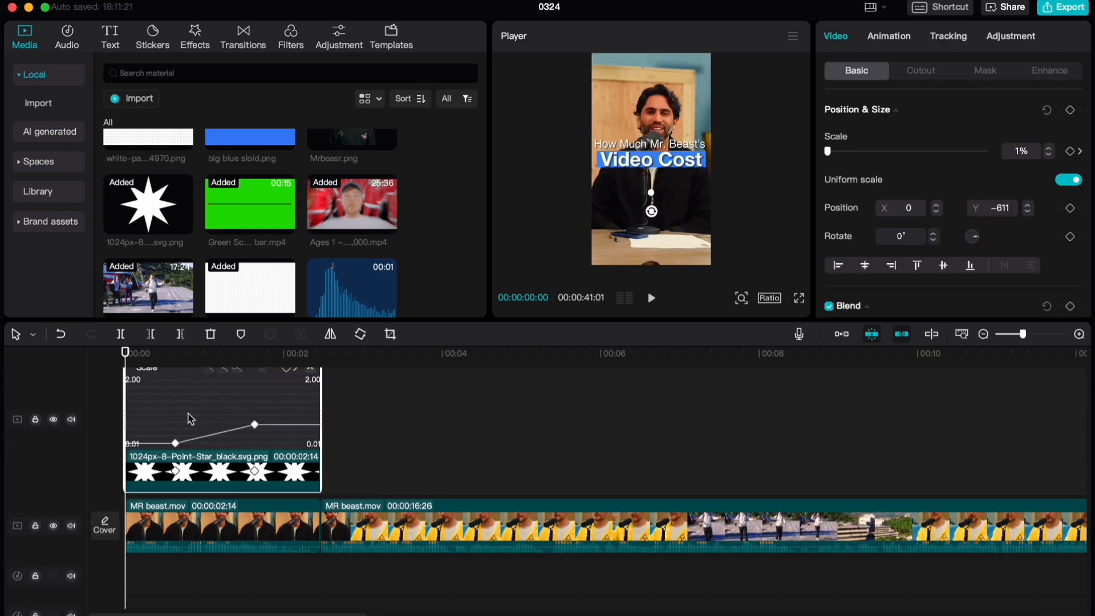
scroll(191, 419, "up", 1)
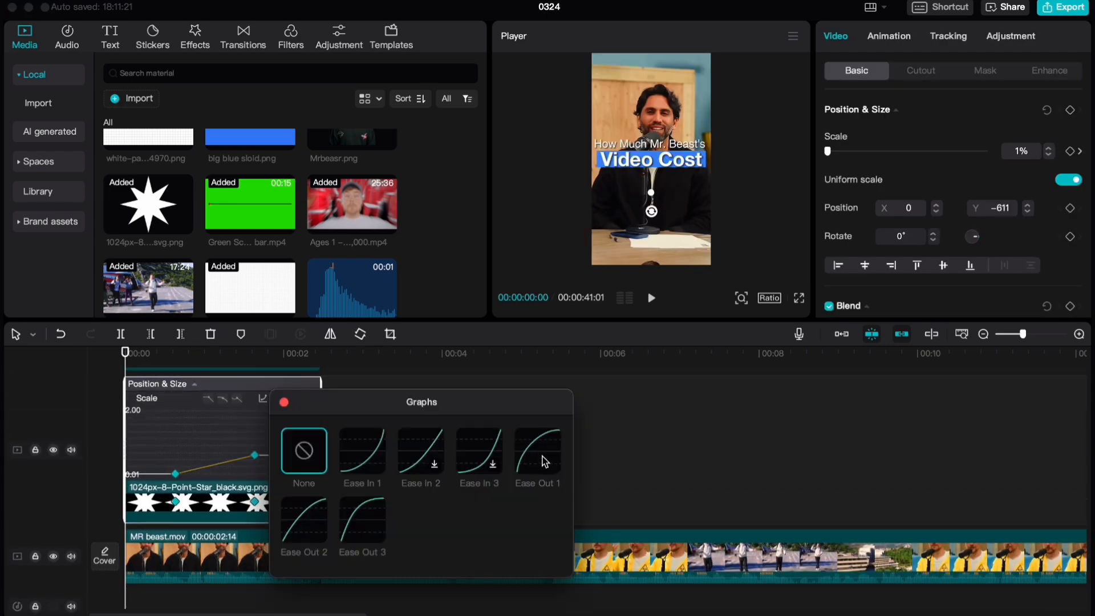
left_click(542, 457)
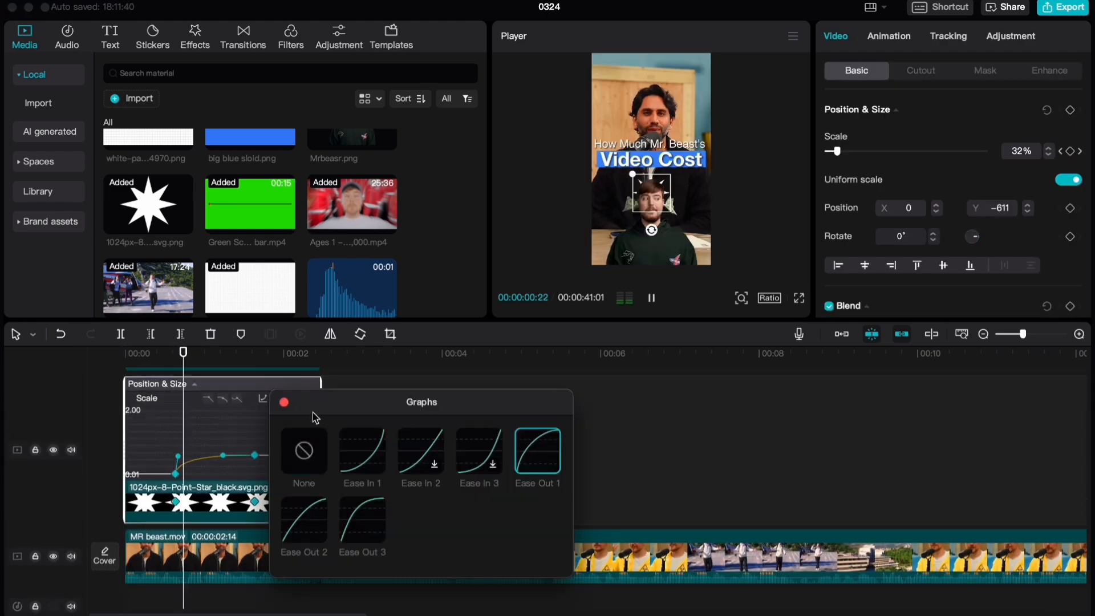
left_click(284, 401)
Adjust the first Scale keyframe's handle for a slightly less steep start and preview the star's growth
scroll(148, 486, "up", 3)
scroll(148, 487, "up", 2)
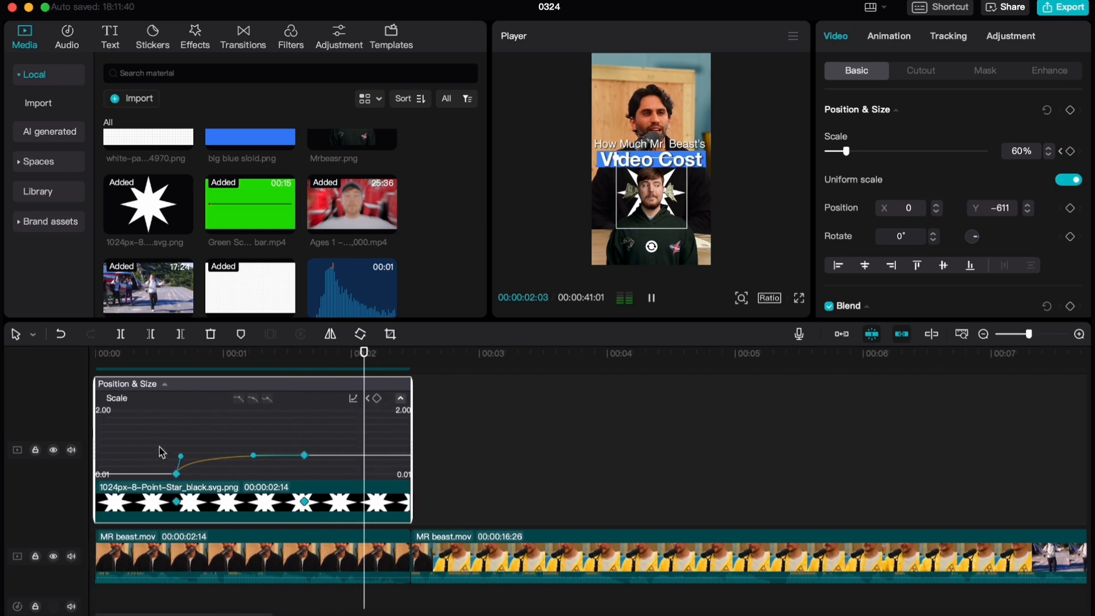
left_click(176, 358)
left_click_drag(180, 359, 158, 358)
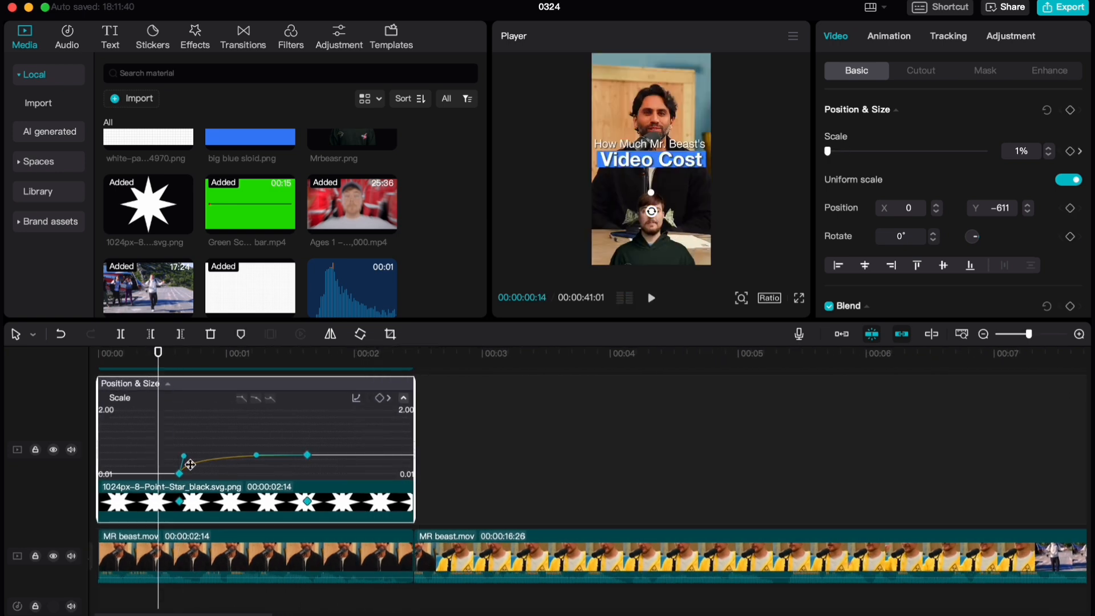
left_click(187, 455)
left_click(182, 474)
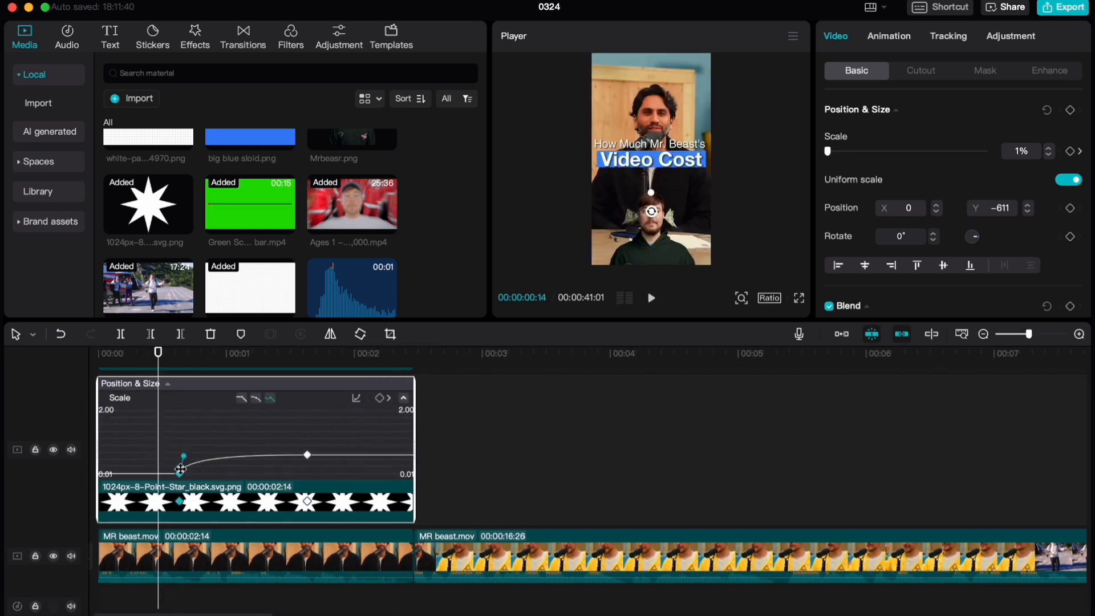
left_click(187, 459)
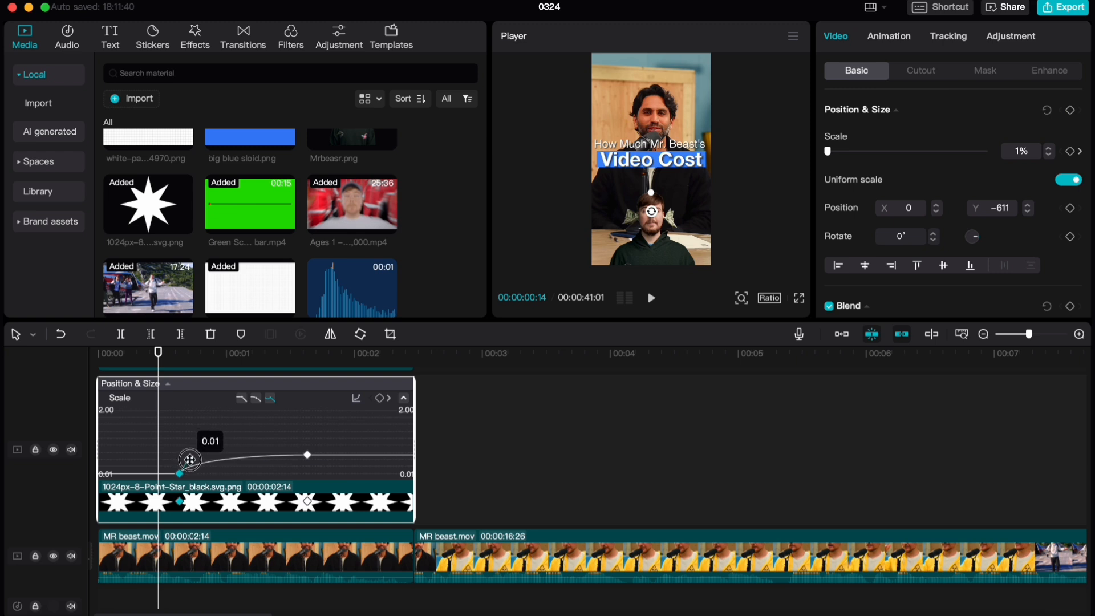
key("space")
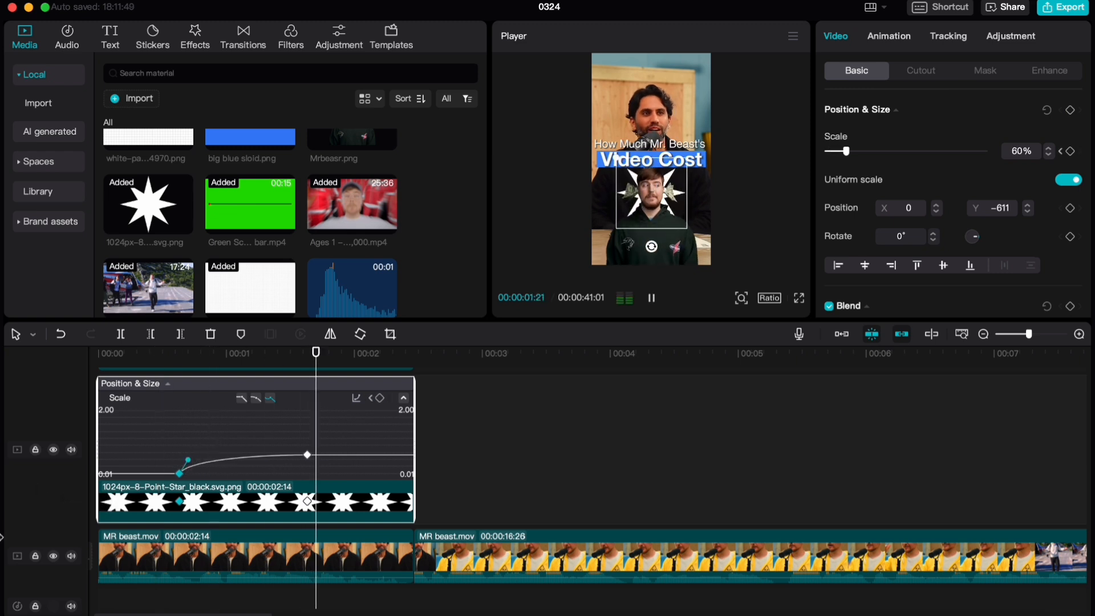
key("space")
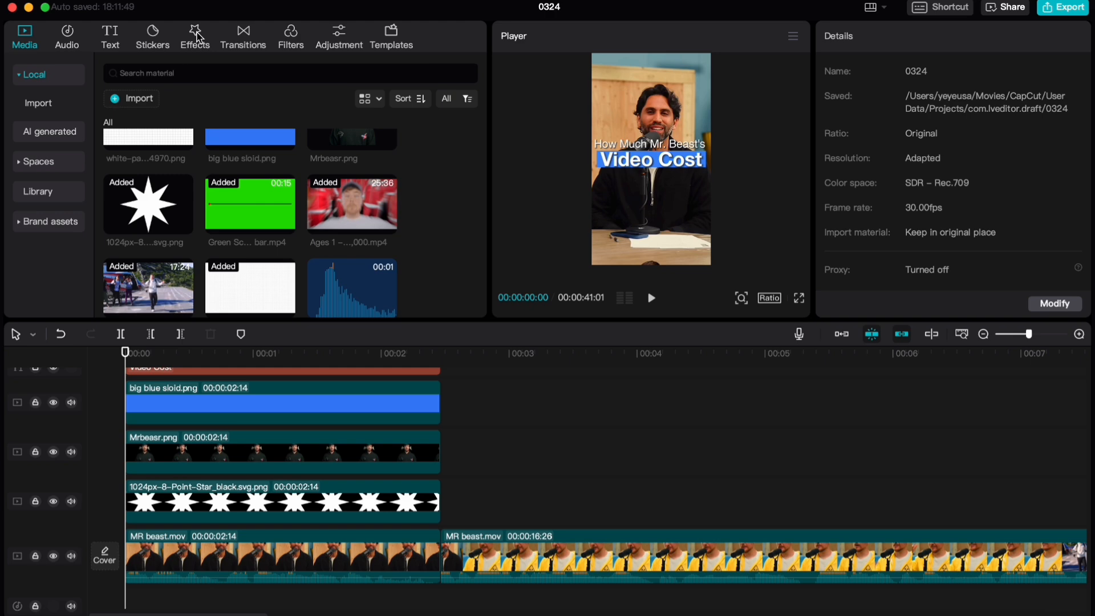
Add the Play Pendulum effect to the Mrbeasr.png clip with Twist 10, Strength 10, Sharpen 0 and Speed 65
left_click(197, 37)
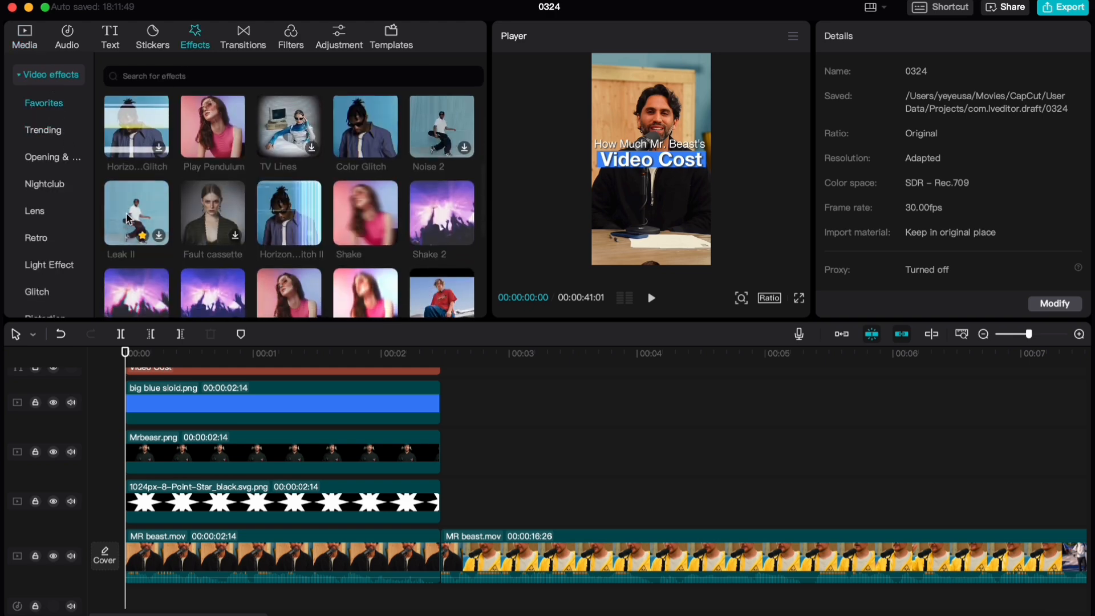
left_click_drag(204, 157, 226, 451)
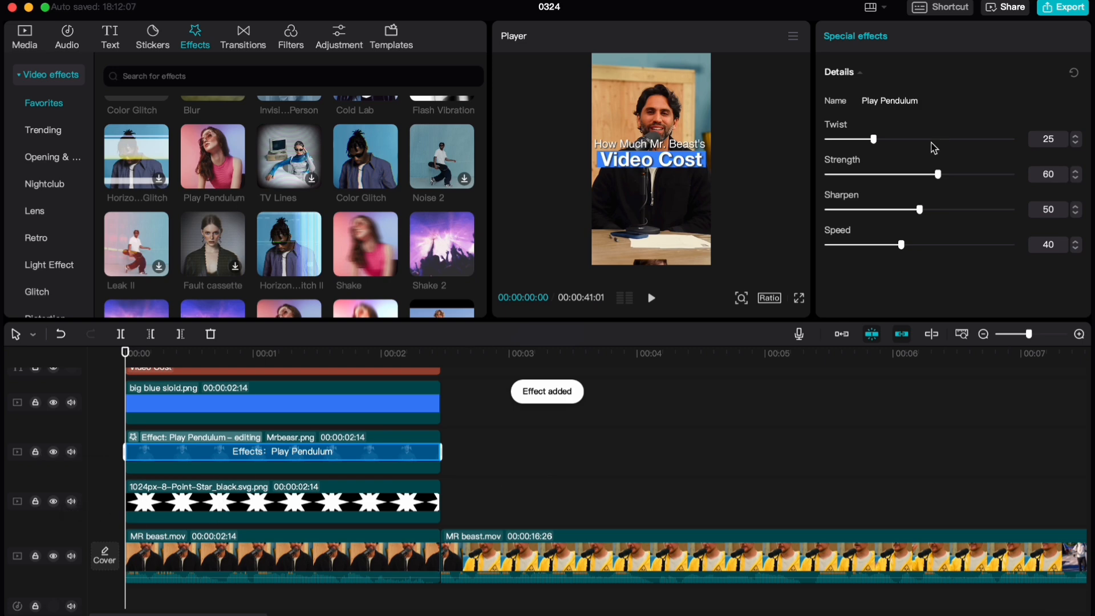
scroll(729, 507, "down", 5)
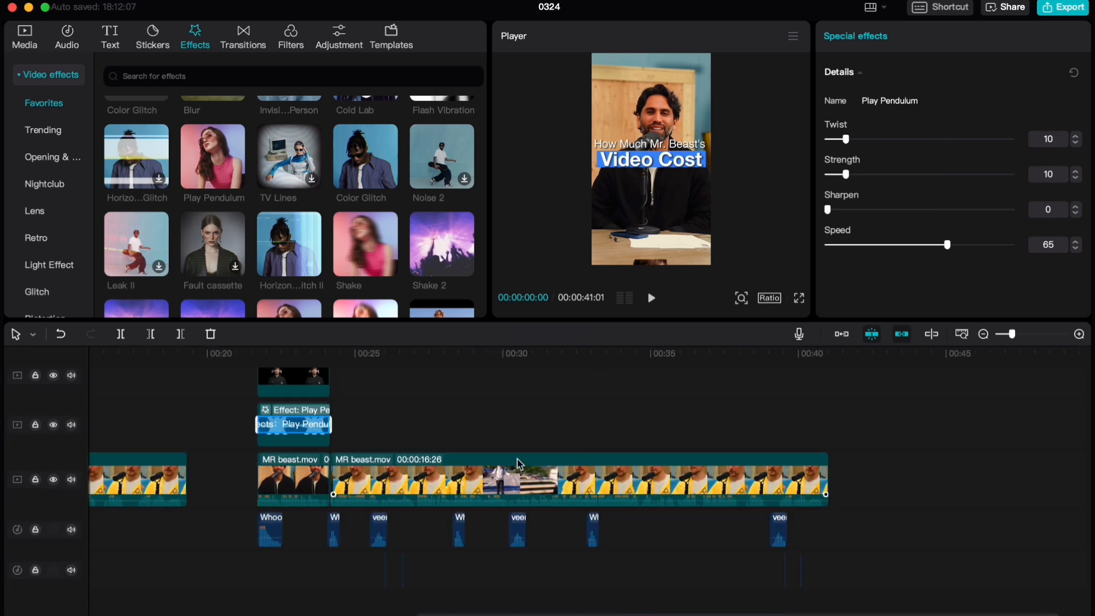
scroll(520, 463, "left", 10)
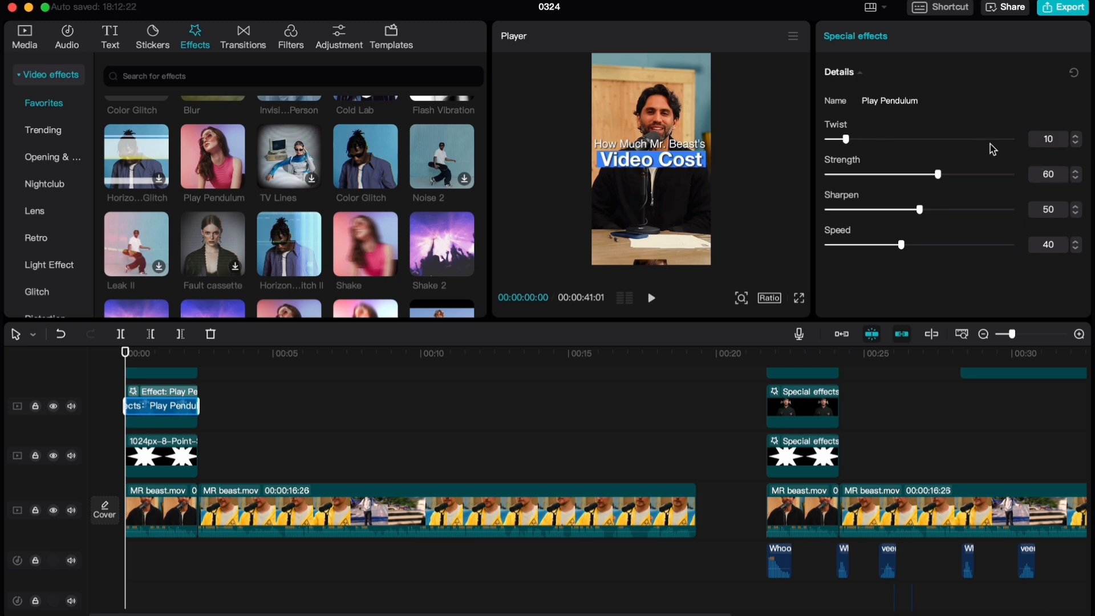
left_click(1034, 206)
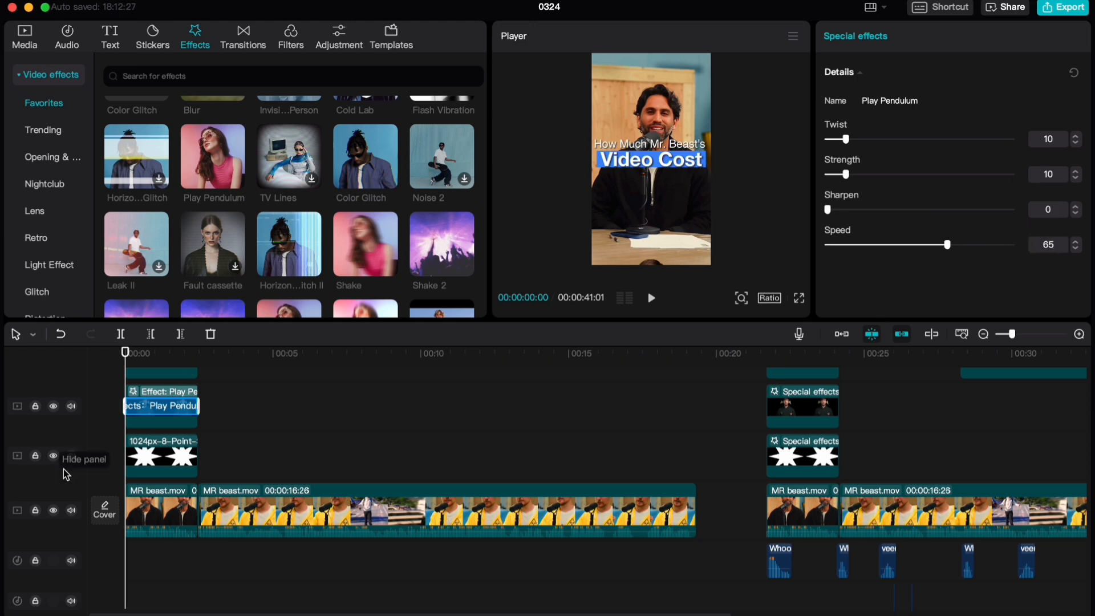
Add the Play Pendulum effect to the star clip with Twist 10, Strength 10, Sharpen 0 and Speed 65, and preview the intro
left_click_drag(207, 164, 163, 456)
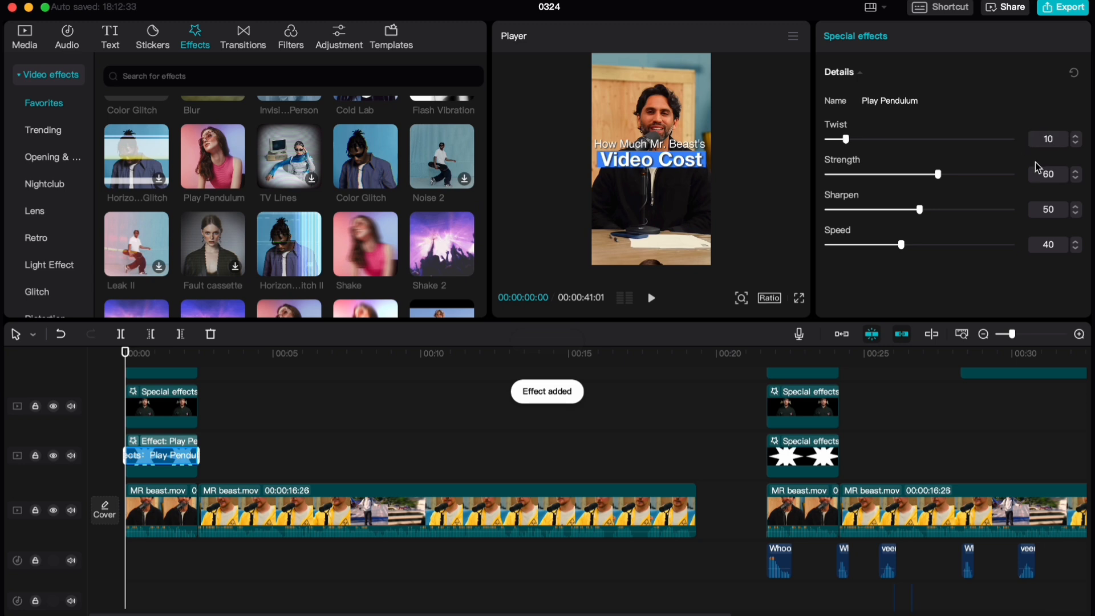
left_click(1061, 170)
type("10")
key("Return")
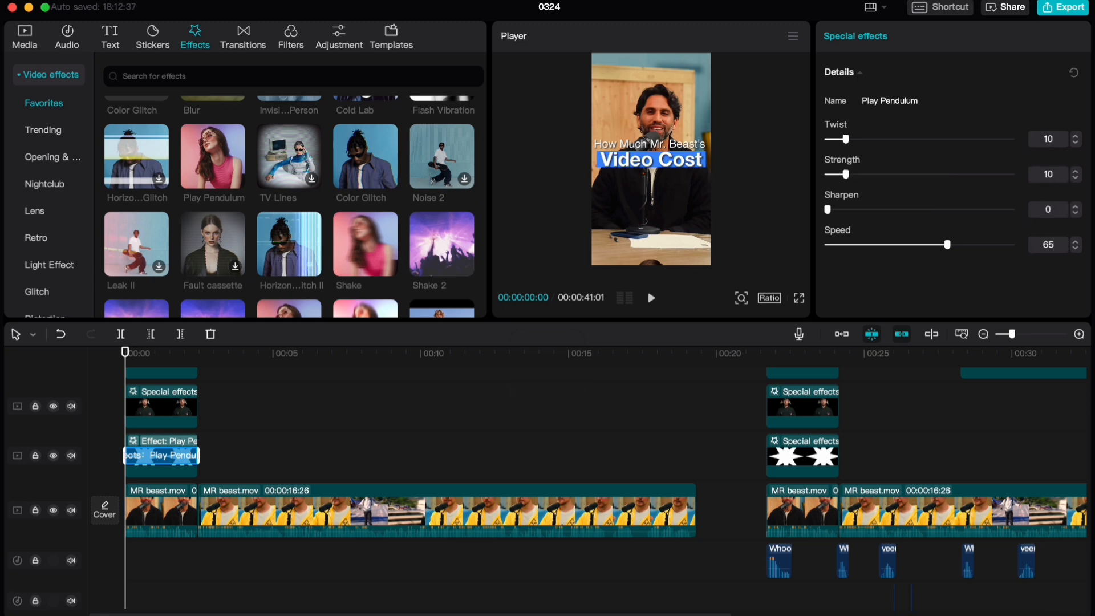
key("space")
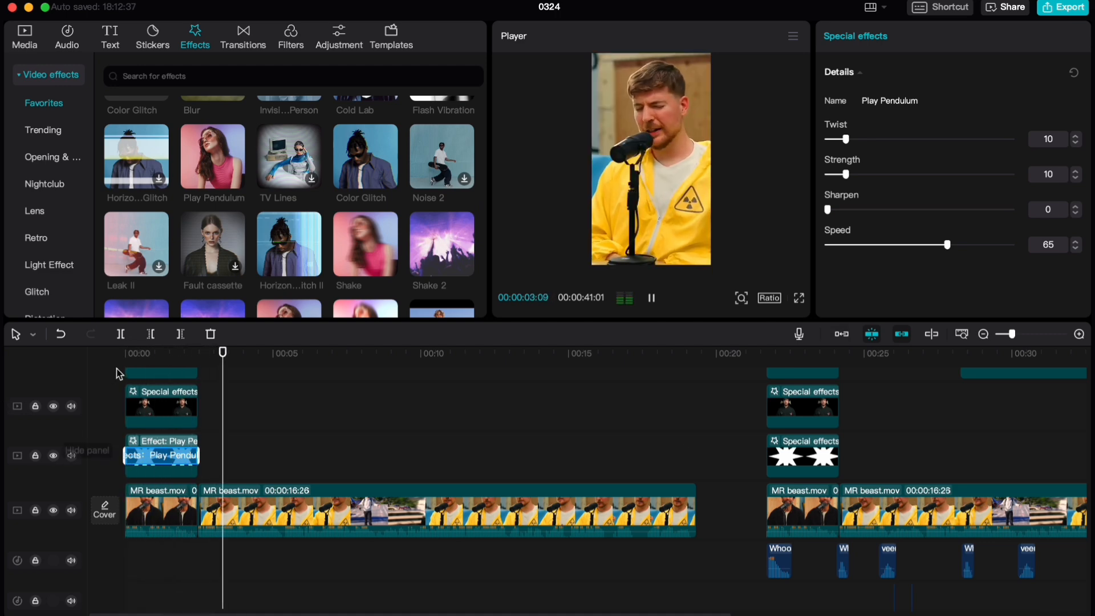
left_click(144, 354)
Examine the finished version of the edit further along the timeline, with its captions and overlays at about 00:00:25:10
scroll(230, 462, "up", 5)
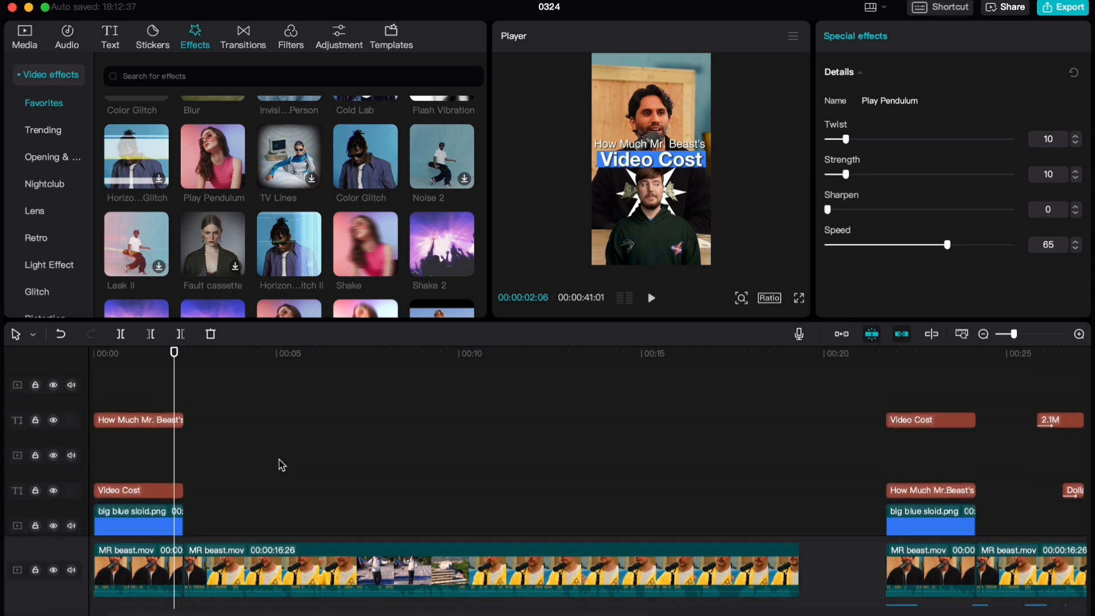
scroll(281, 462, "right", 10)
scroll(365, 425, "down", 5)
left_click(357, 412)
scroll(352, 428, "down", 1)
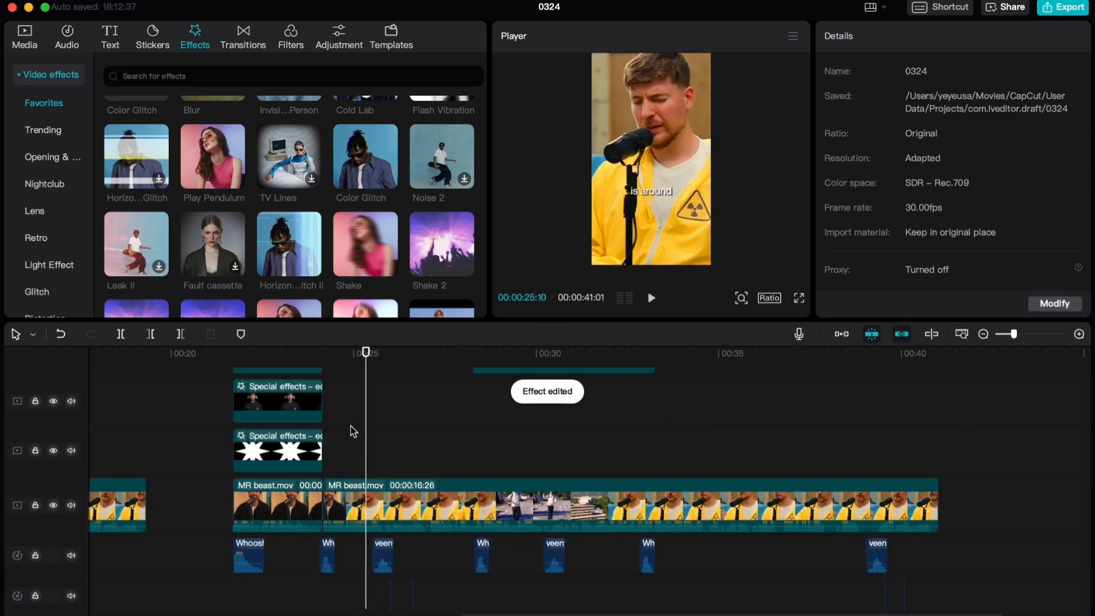
scroll(343, 432, "left", 10)
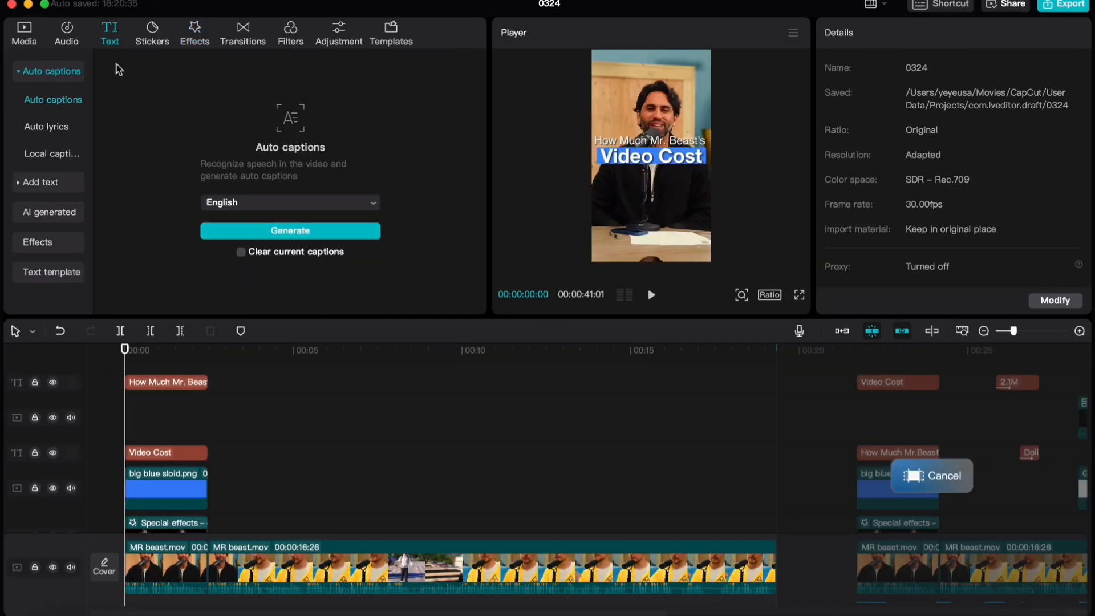
Generate English auto captions for the video and skim through them up to about 00:00:05:19
left_click(292, 231)
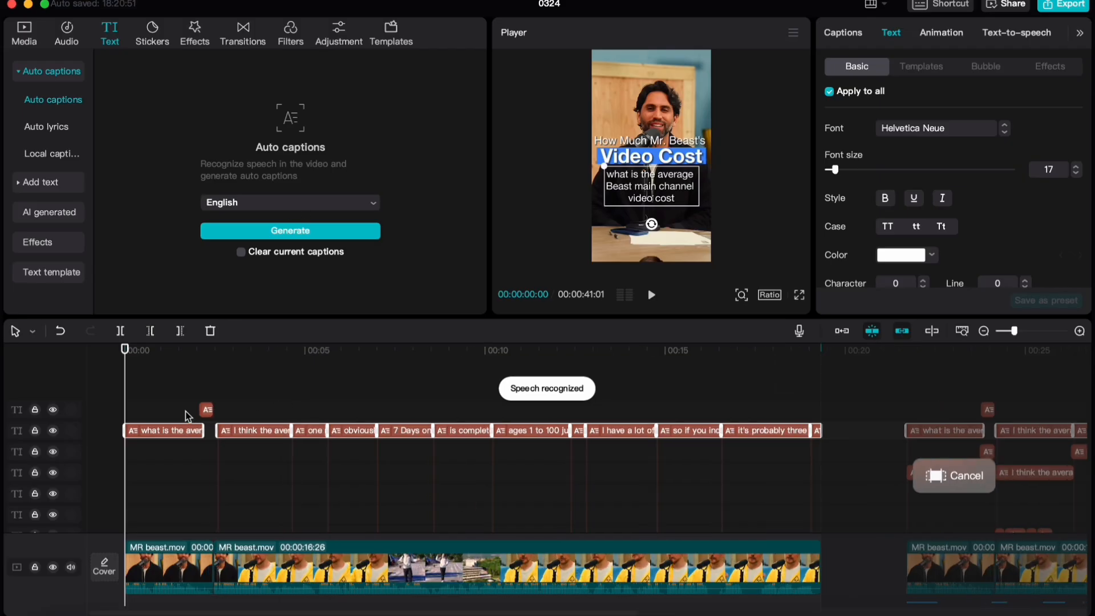
left_click(150, 389)
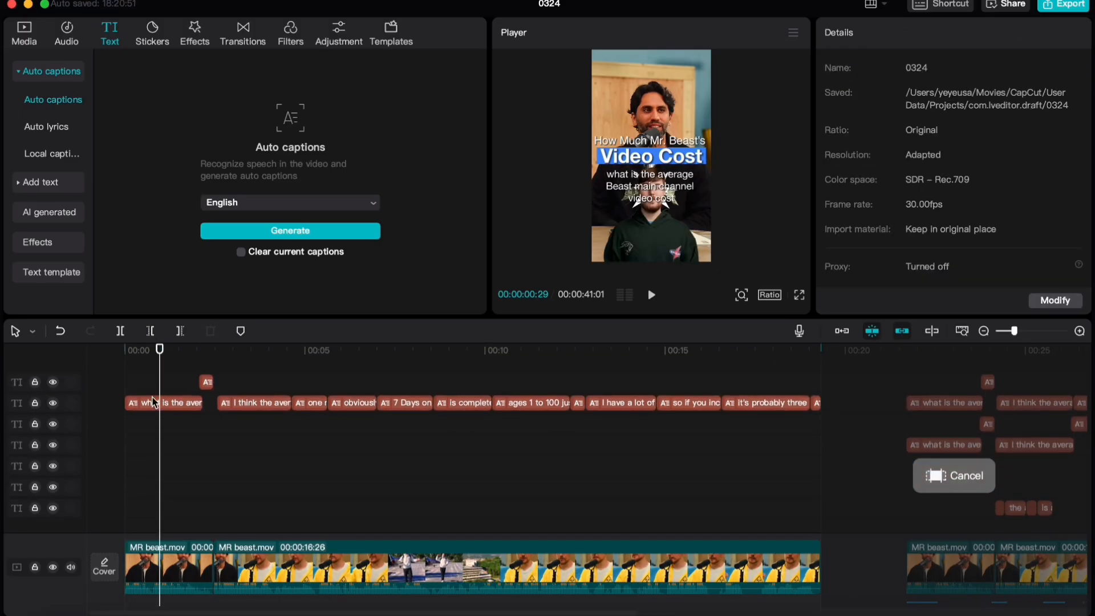
left_click_drag(150, 389, 331, 380)
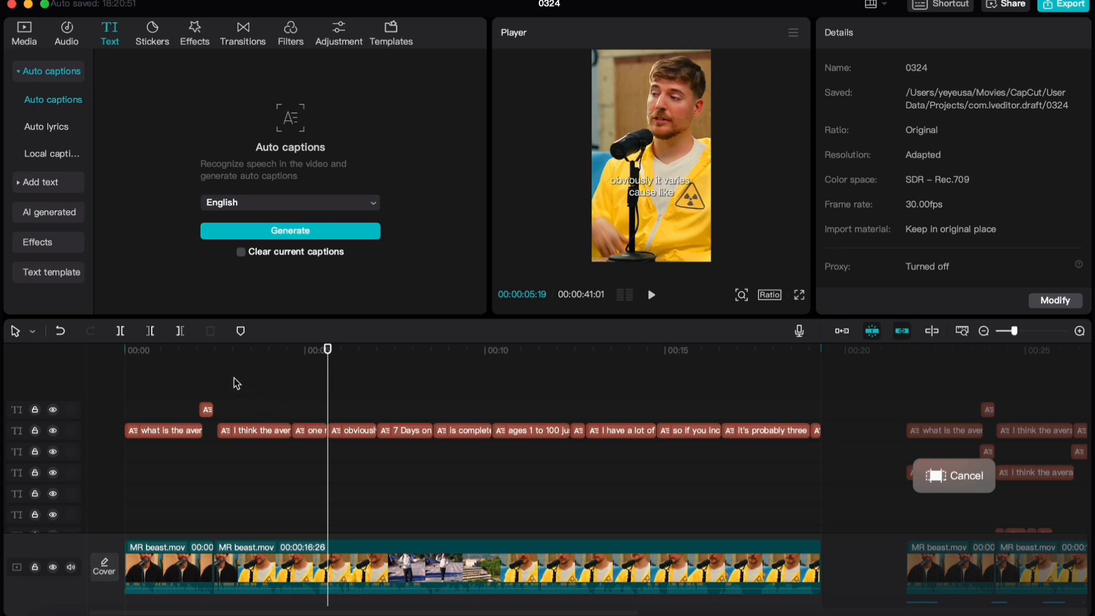
Remove the captions before "well obviously" and split the remaining ones into short phrases such as "7 Days on" and "a deserted island"
left_click_drag(230, 381, 335, 408)
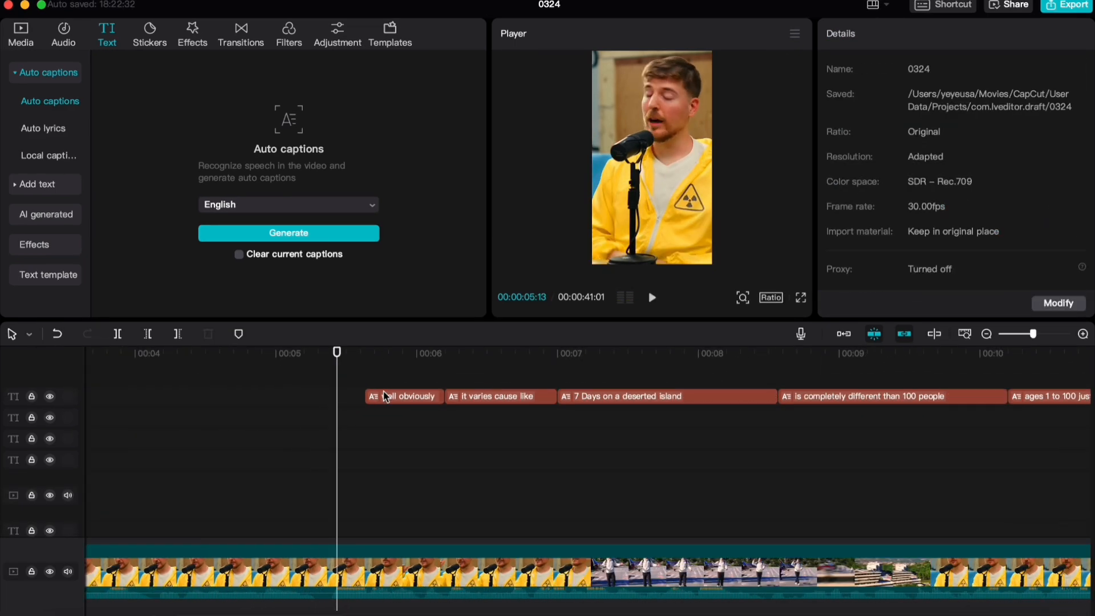
left_click(412, 381)
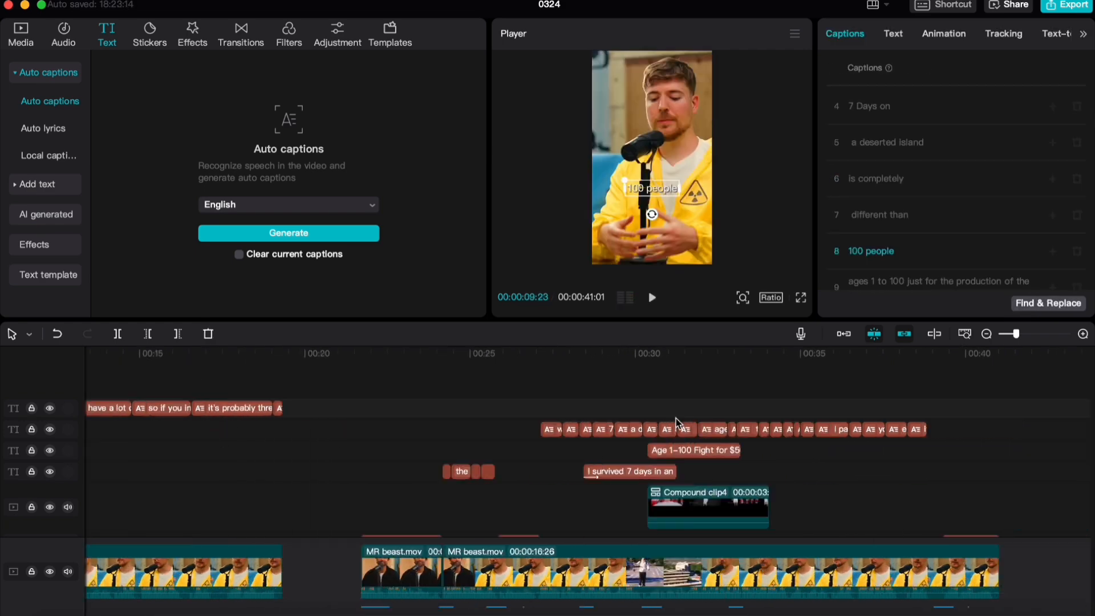
left_click(485, 436)
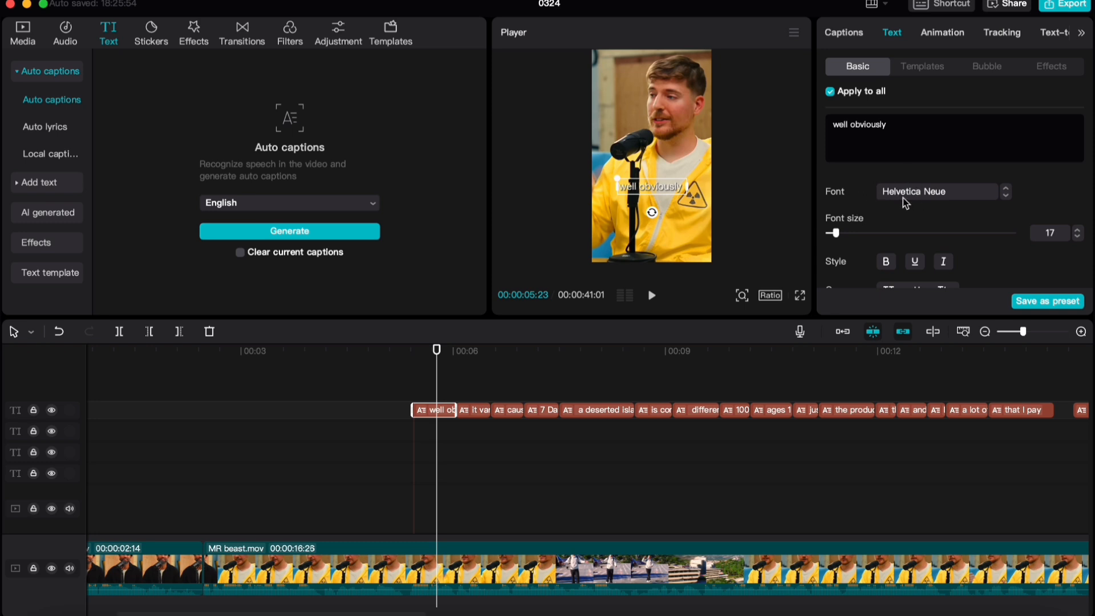
Move the "well obviously" caption down to Y -700, with the change applied to all captions
scroll(1027, 211, "down", 2)
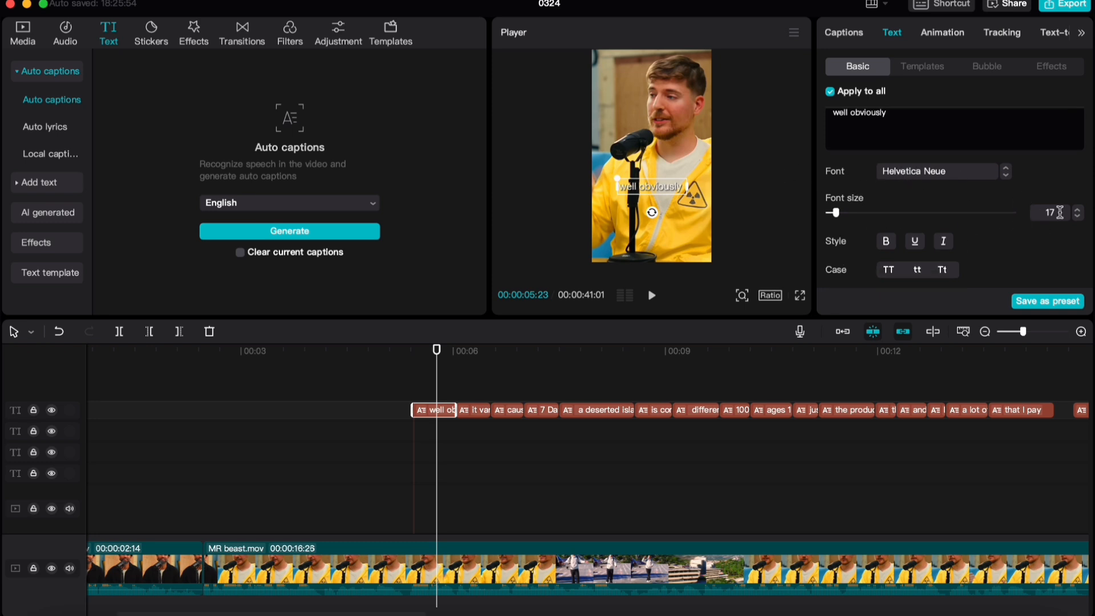
scroll(1060, 212, "down", 10)
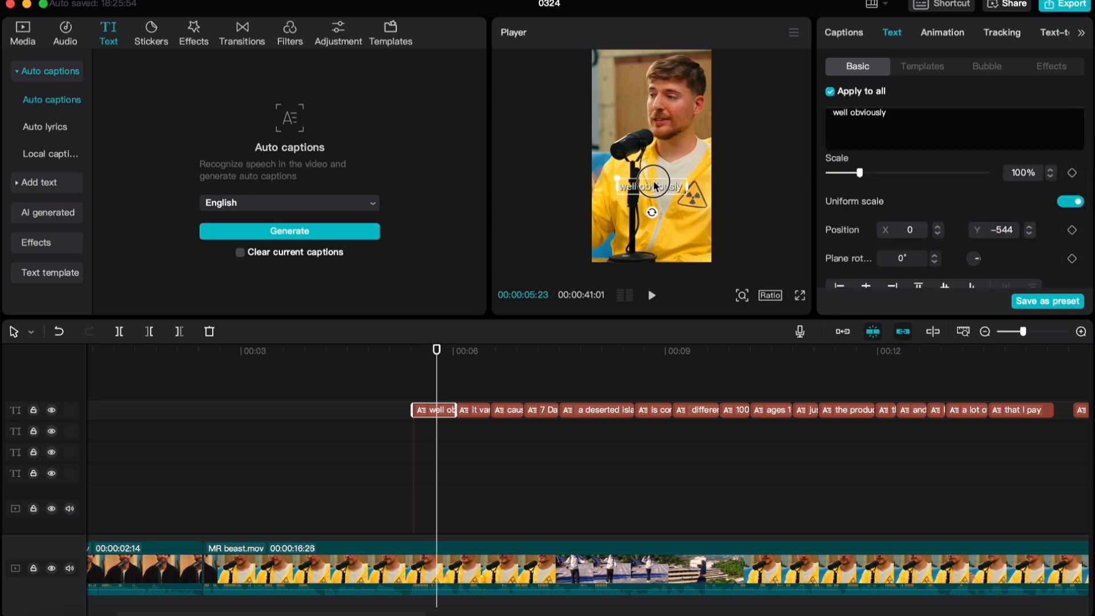
left_click_drag(655, 186, 656, 203)
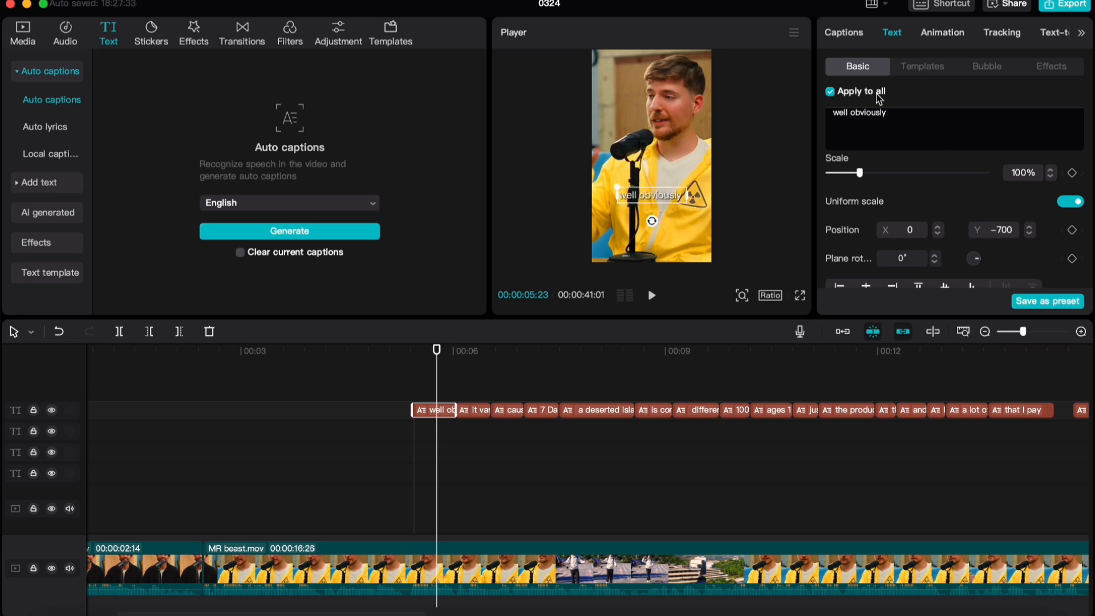
Return to the start of the "well obviously" caption at 00:00:05:13 and review the captions' shadow settings
scroll(570, 385, "right", 5)
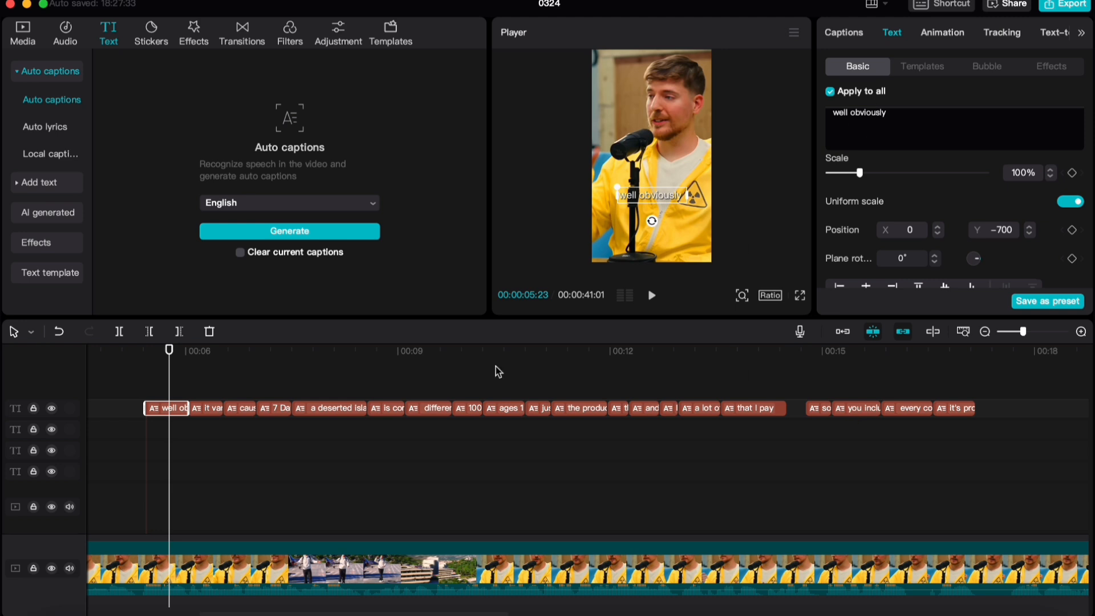
scroll(563, 468, "down", 2)
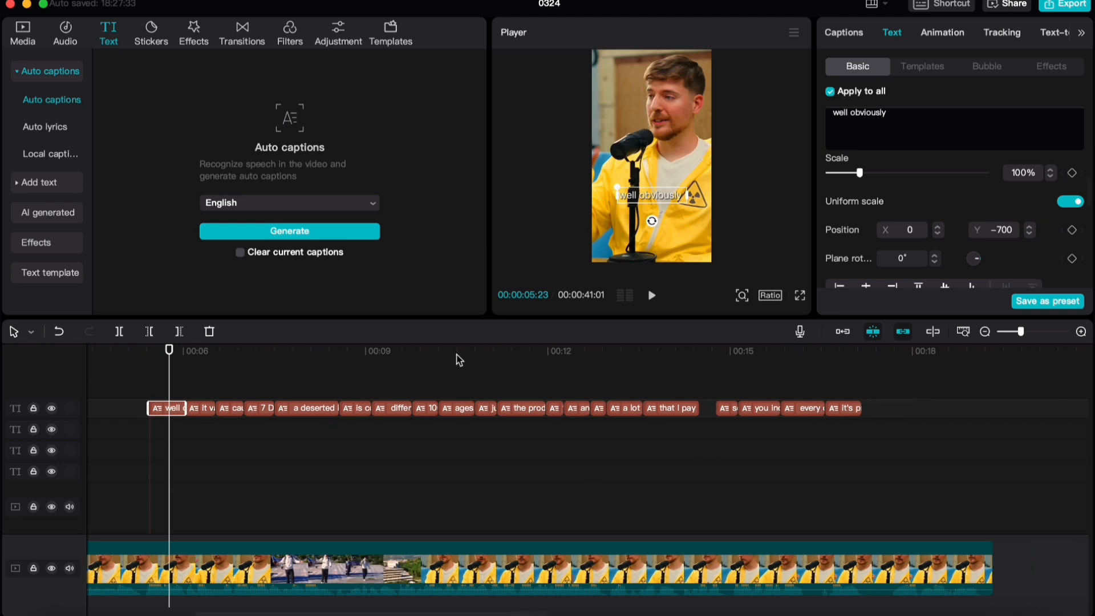
scroll(459, 359, "left", 5)
scroll(912, 189, "down", 5)
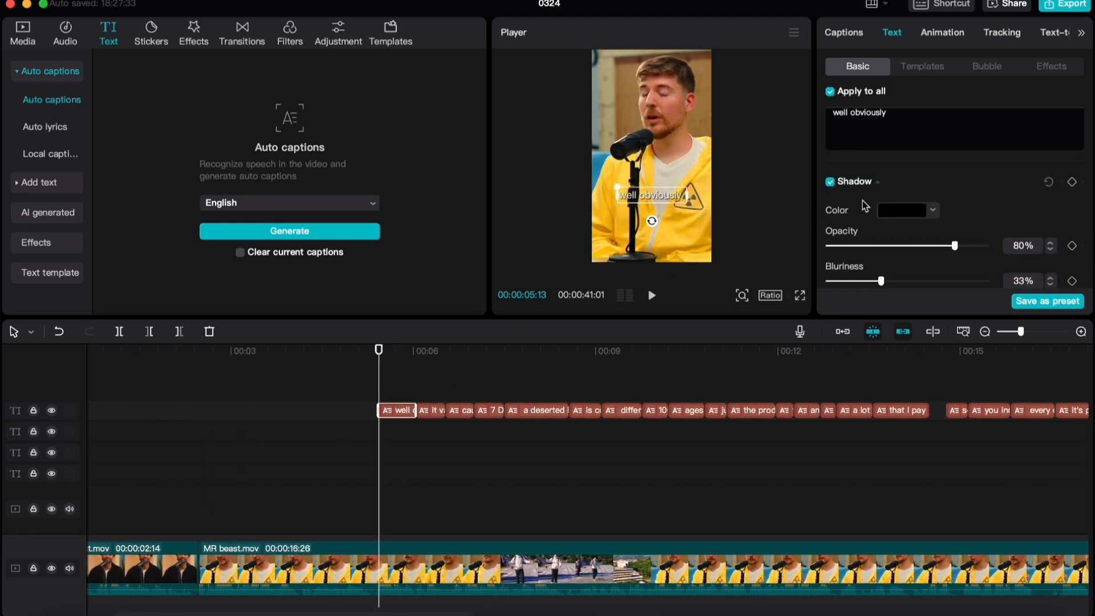
scroll(885, 211, "down", 4)
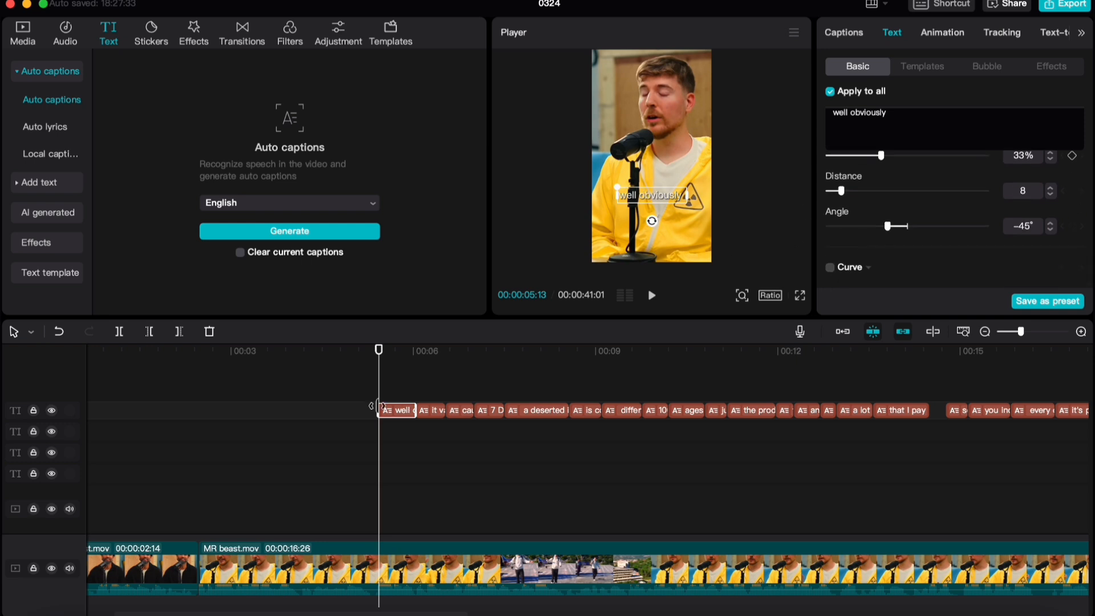
Return to the end of the intro titles at 00:00:02:14 and look over the layers around it
scroll(378, 406, "down", 2)
scroll(311, 425, "down", 10)
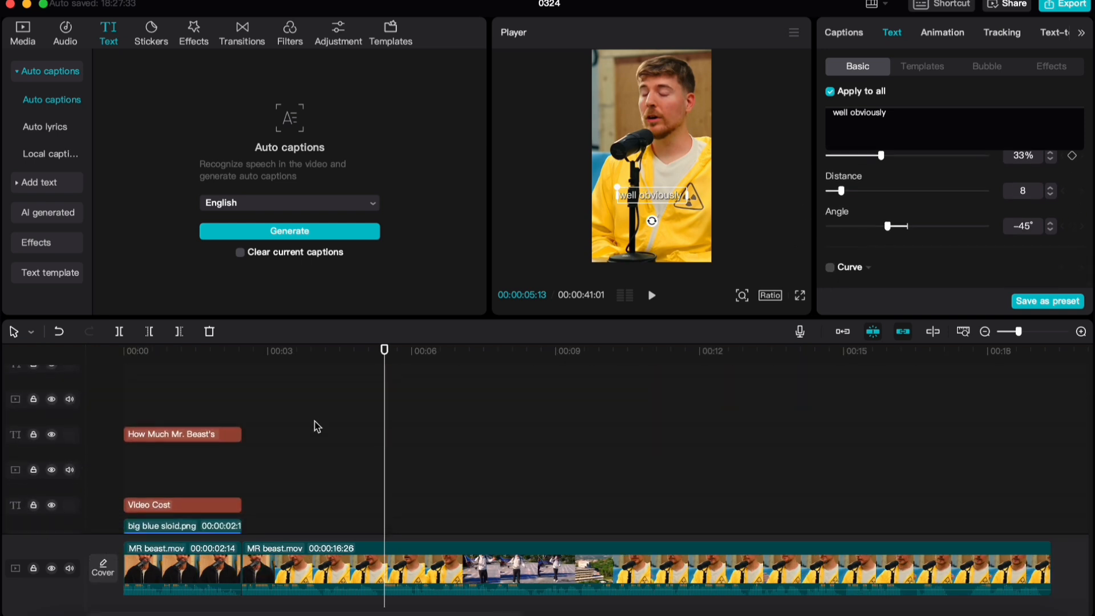
scroll(284, 440, "up", 8)
scroll(257, 450, "down", 6)
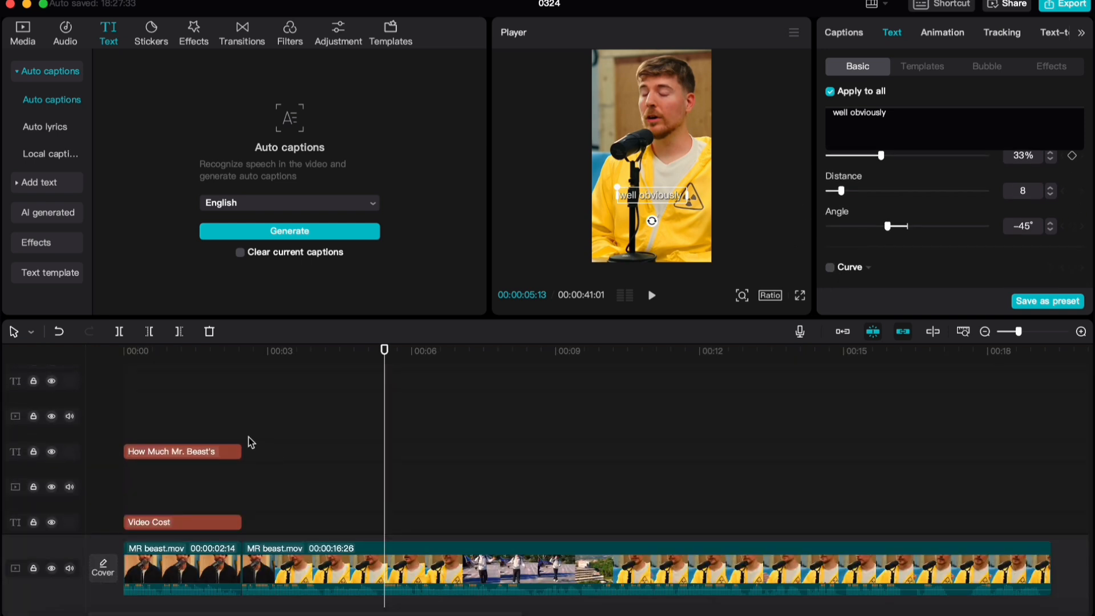
scroll(254, 406, "up", 5)
left_click(242, 393)
scroll(242, 393, "down", 2)
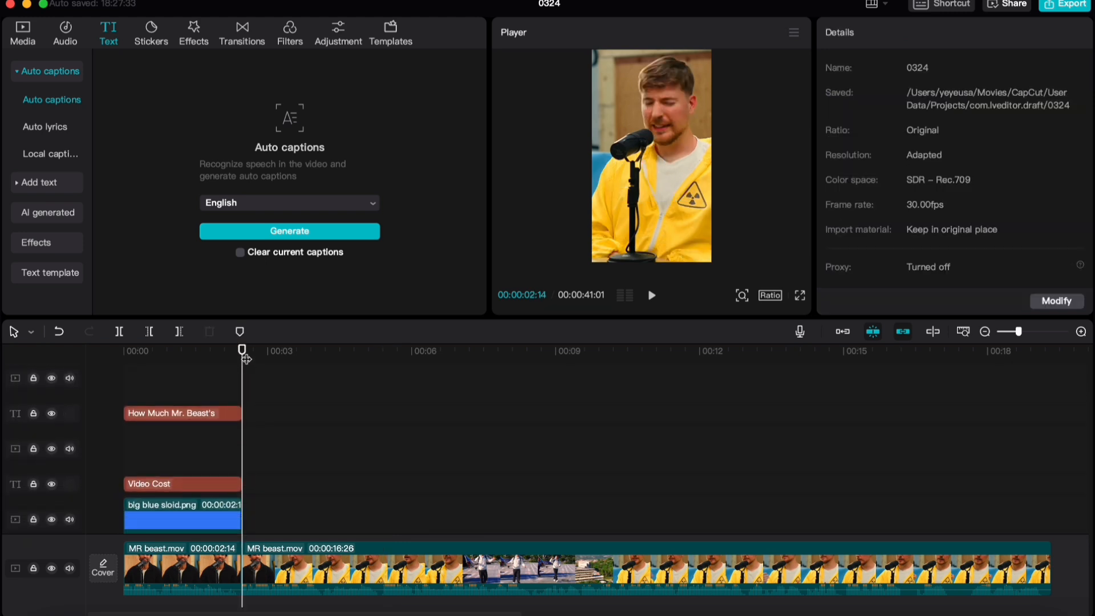
left_click_drag(242, 351, 227, 392)
Play the finished reference edit from 00:00:25:25 to examine how its "2.1M" and "Dollars" texts appear
scroll(245, 379, "up", 5)
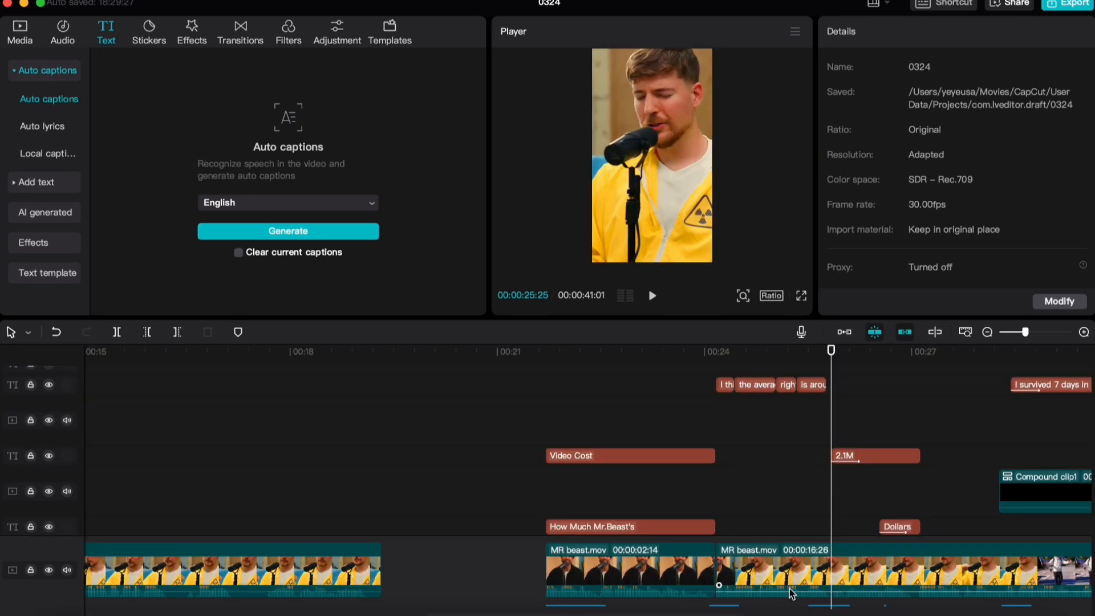
scroll(856, 483, "down", 3)
scroll(765, 437, "right", 4)
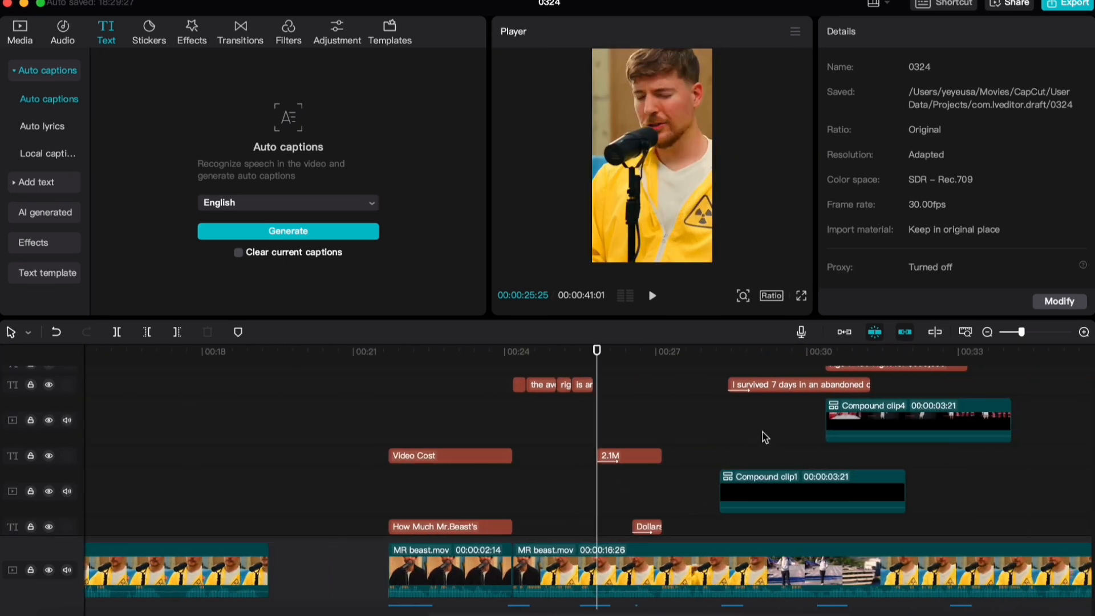
key("space")
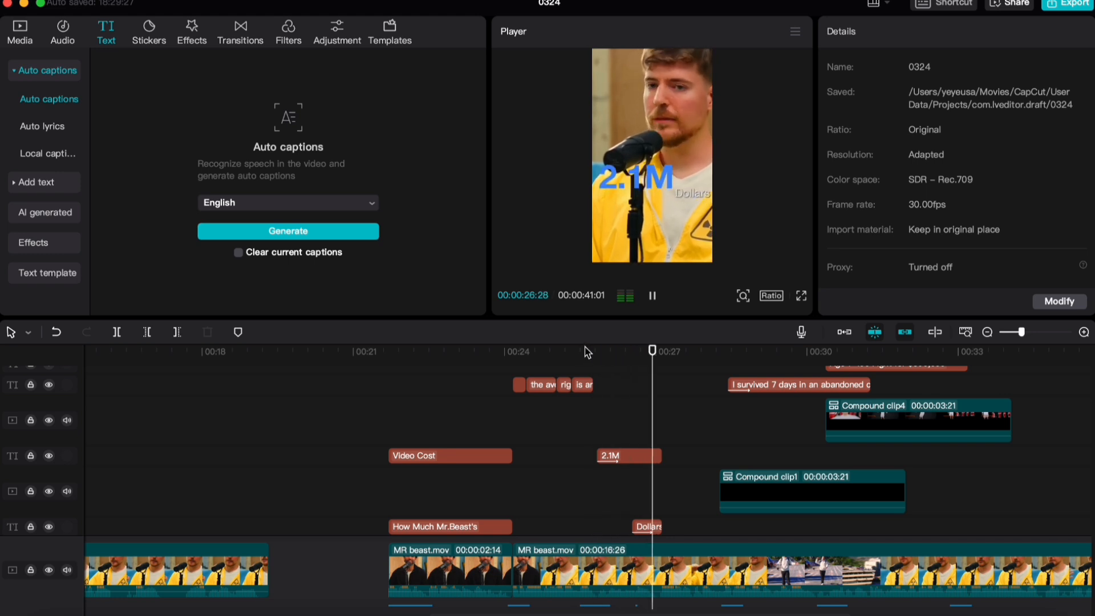
left_click_drag(594, 355, 646, 386)
Add a default text reading "2.1M" at 00:00:04:02, right after the short captions that follow the intro
scroll(431, 452, "left", 15)
left_click(340, 447)
scroll(330, 456, "down", 2)
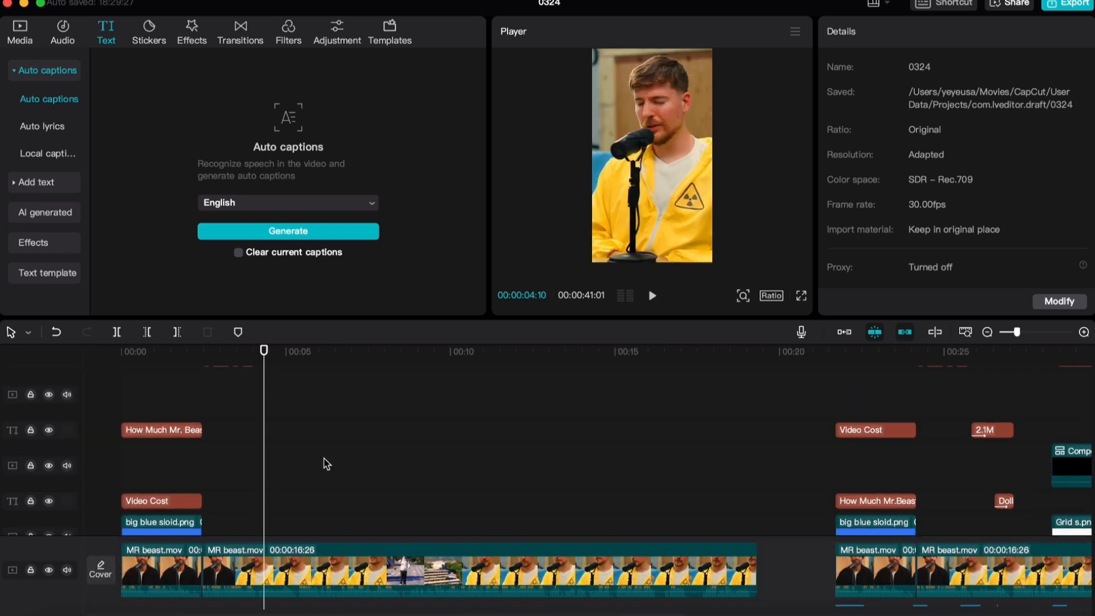
scroll(327, 456, "down", 2)
scroll(319, 451, "up", 4)
left_click(255, 399)
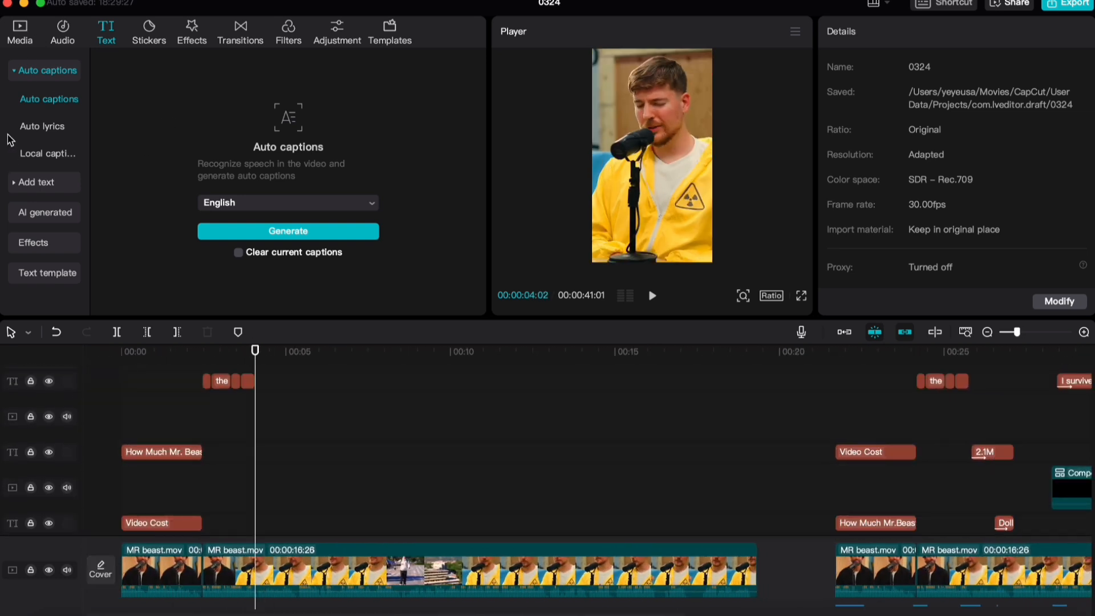
left_click(35, 182)
left_click_drag(150, 126, 258, 458)
type("2.1M")
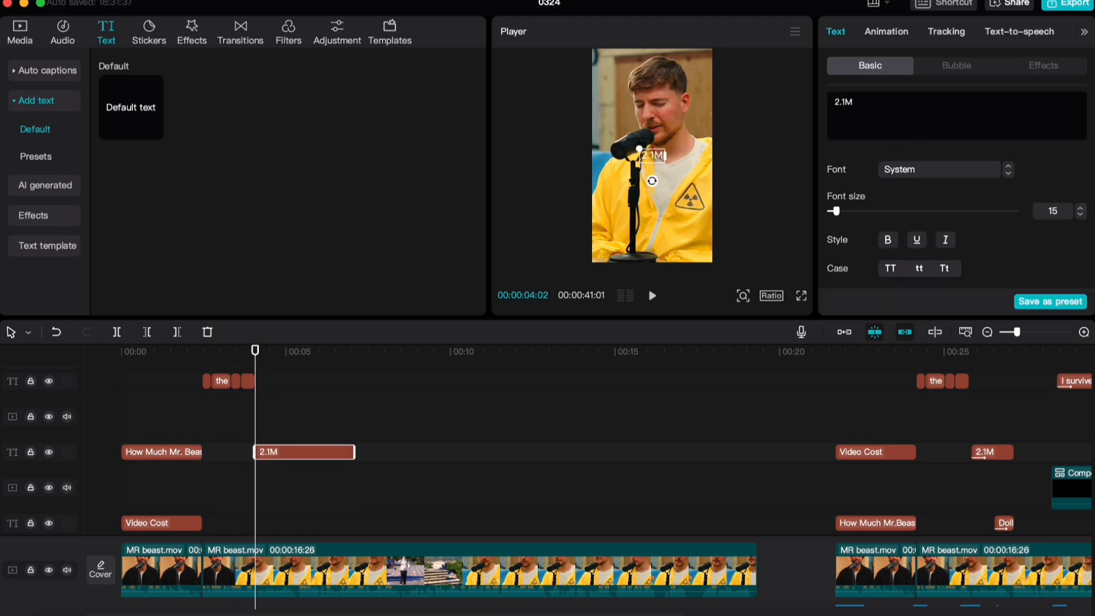
Style the new "2.1M" text with the HelveticaNeueLTPro75 font at size 19 and a 250% scale, matching the reference text
left_click(941, 170)
scroll(929, 163, "up", 2)
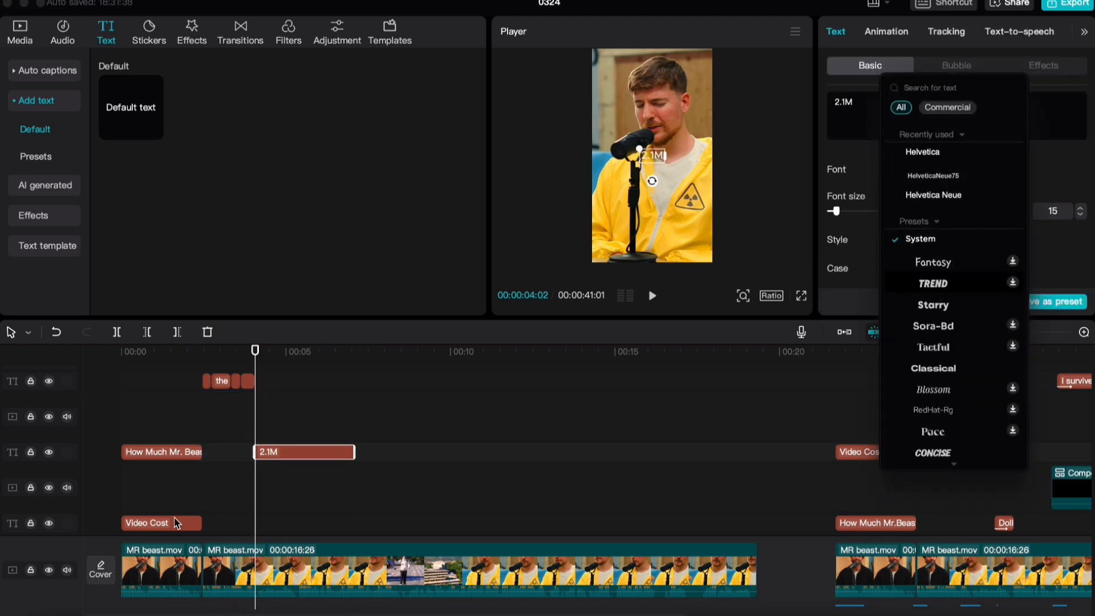
left_click(978, 198)
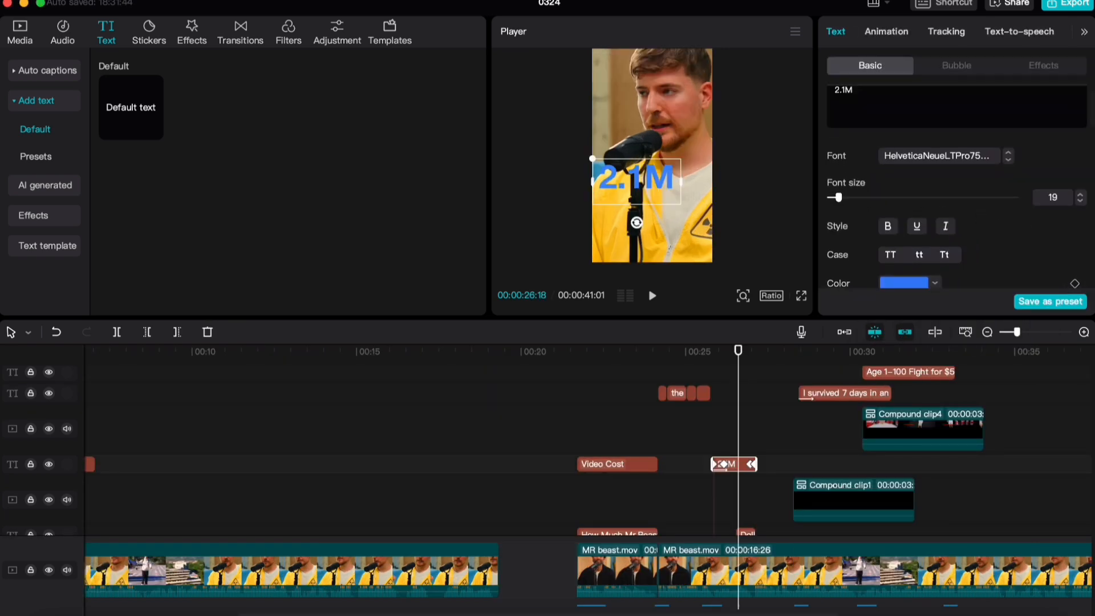
scroll(981, 211, "down", 5)
scroll(980, 212, "up", 2)
scroll(900, 250, "down", 6)
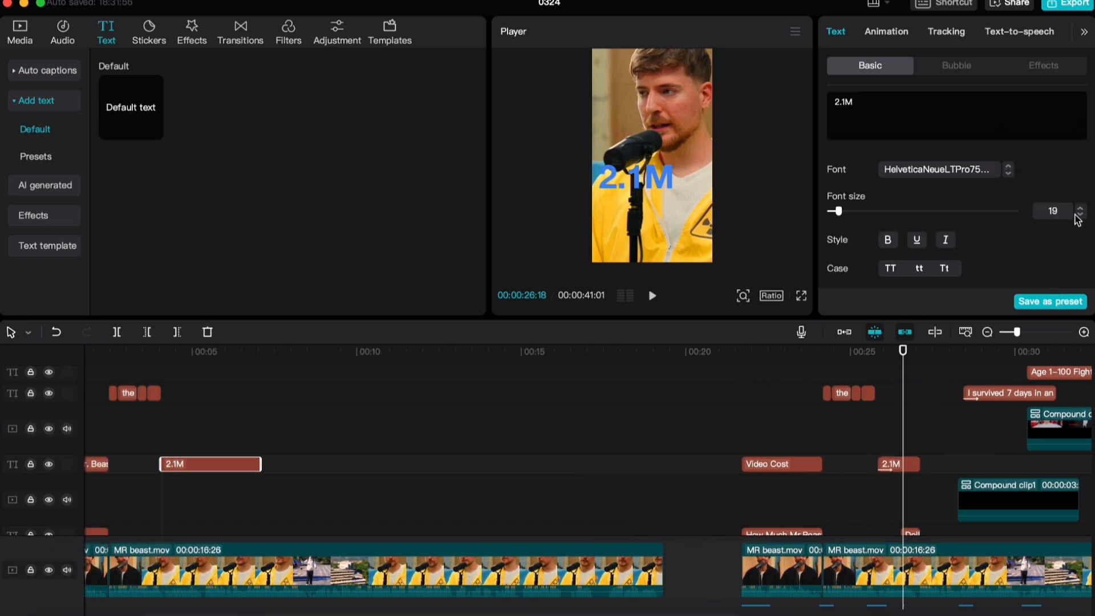
scroll(1078, 219, "down", 6)
scroll(1010, 140, "up", 1)
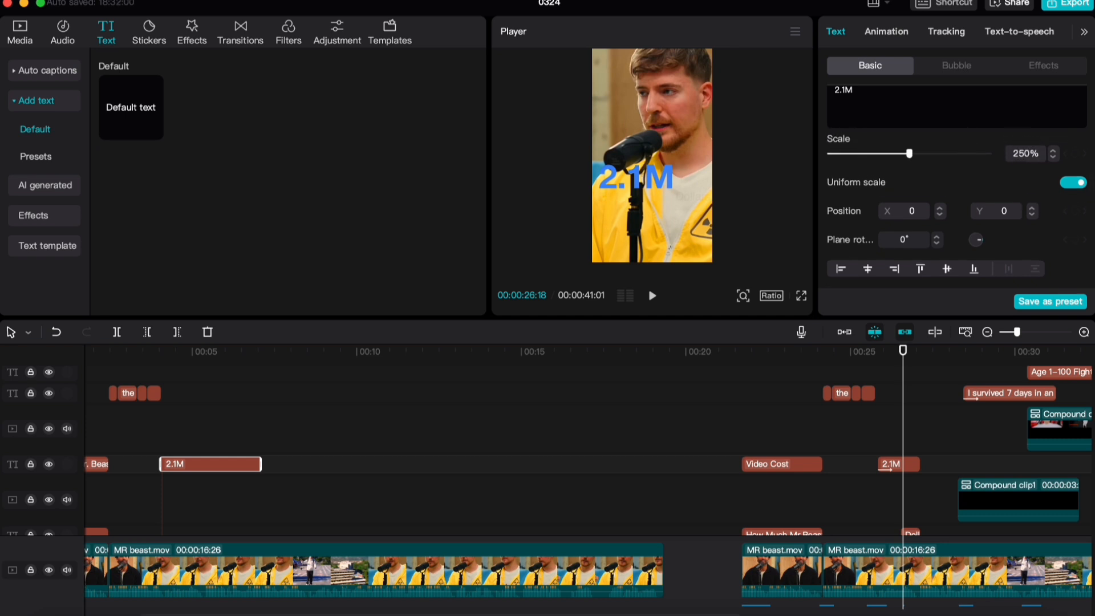
Give the new "2.1M" text a shadow with a distance of 7
scroll(913, 229, "down", 3)
scroll(847, 249, "up", 5)
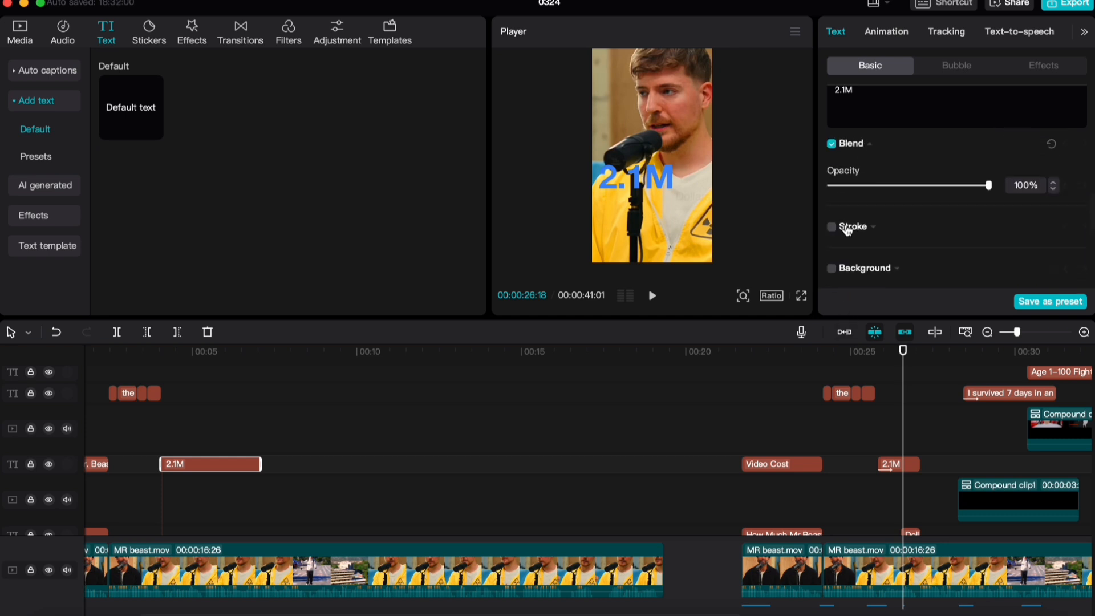
scroll(844, 254, "down", 7)
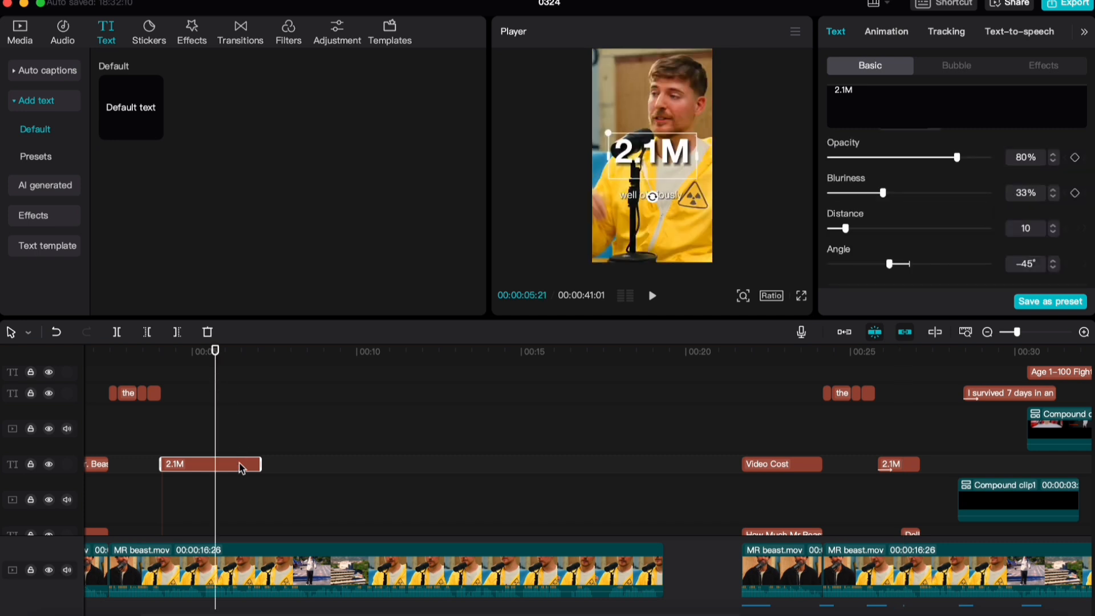
left_click_drag(847, 234, 840, 235)
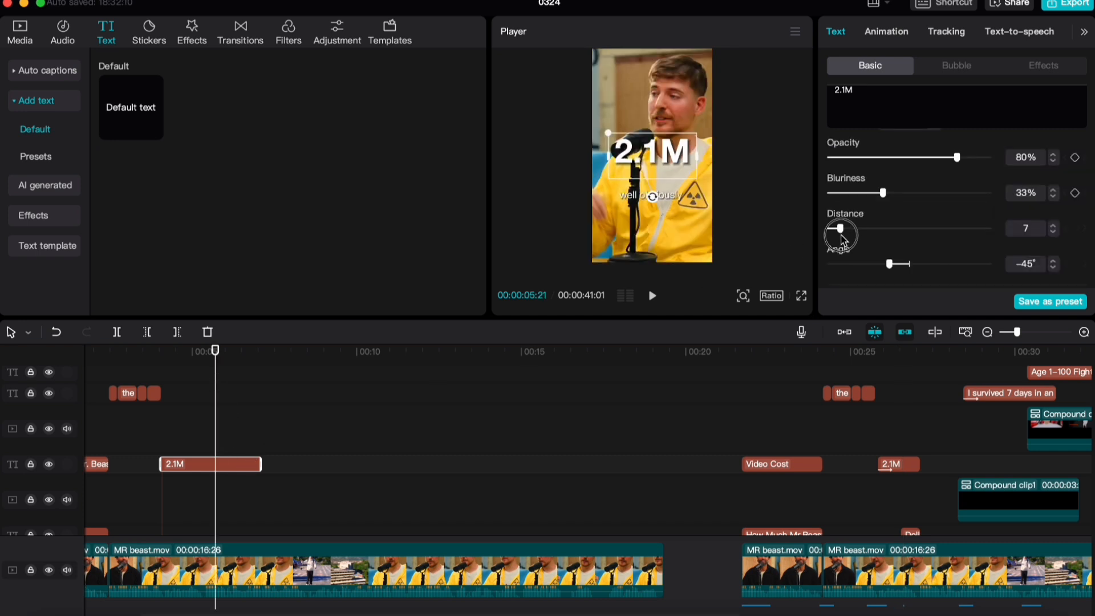
scroll(277, 474, "left", 3)
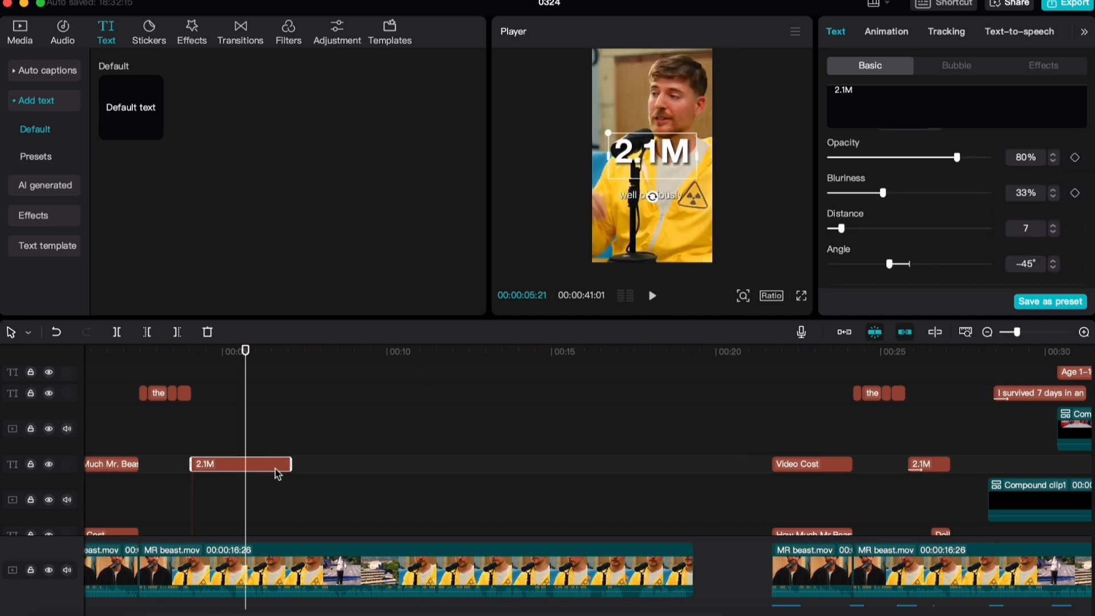
scroll(905, 214, "up", 5)
scroll(661, 371, "up", 3)
scroll(364, 428, "down", 4)
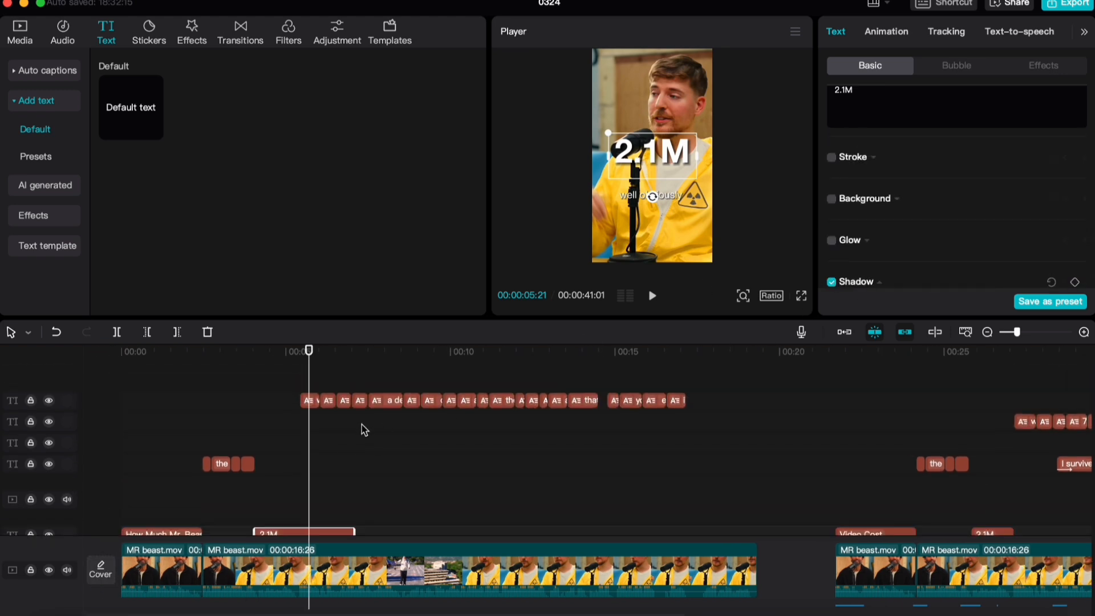
left_click(320, 485)
scroll(844, 256, "up", 4)
scroll(205, 481, "up", 4)
scroll(205, 481, "down", 2)
left_click(224, 403)
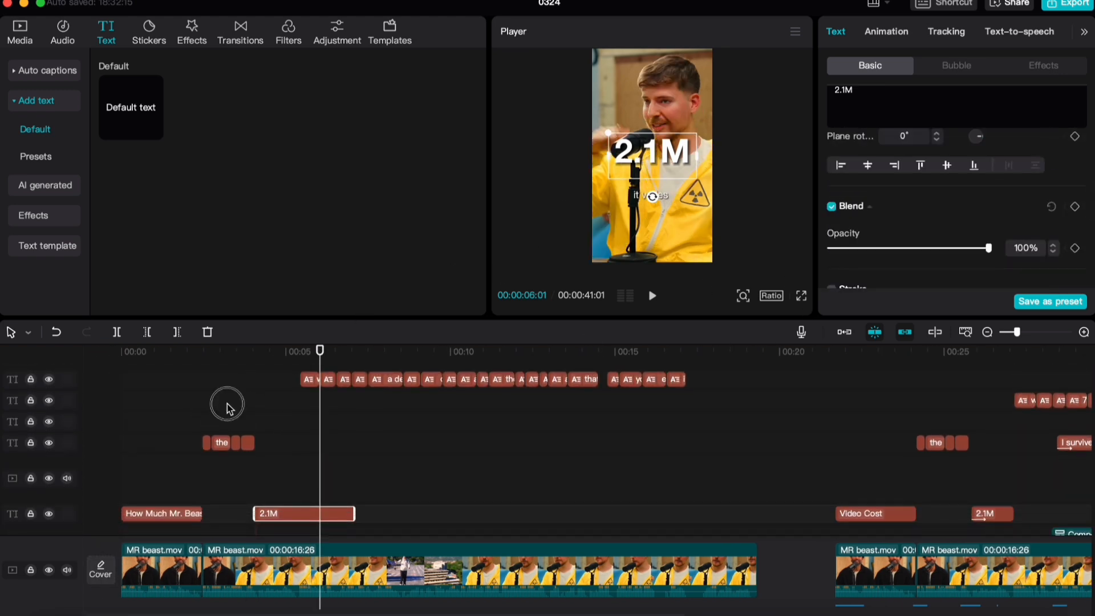
Recolour the "2.1M" text to blue 3880F7, sampled from the big blue sloid.png media thumbnail
left_click(25, 42)
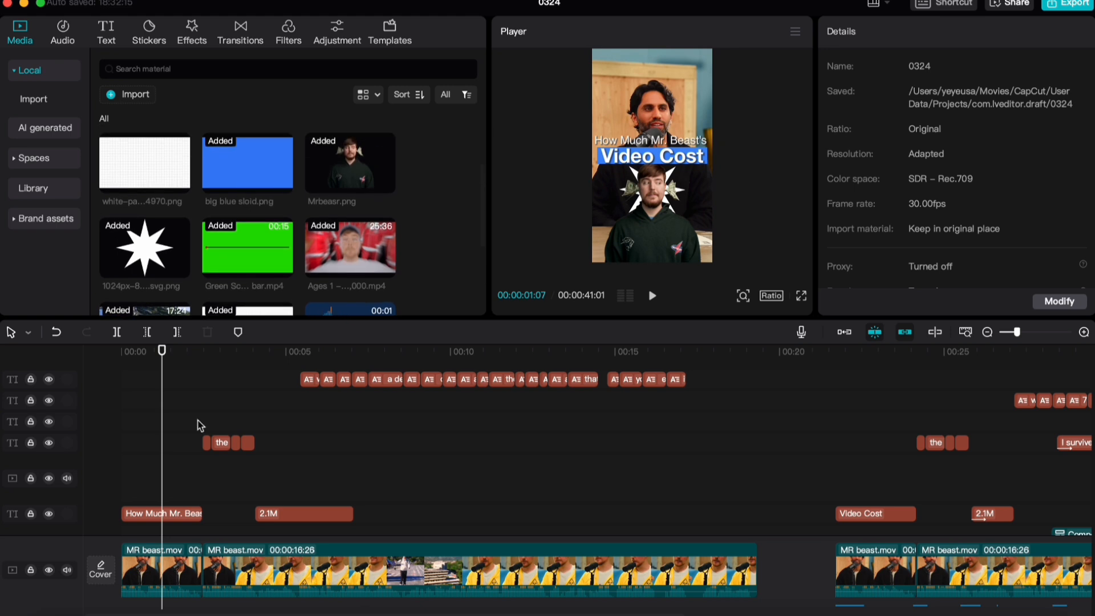
left_click(274, 513)
scroll(907, 228, "up", 3)
scroll(902, 249, "down", 2)
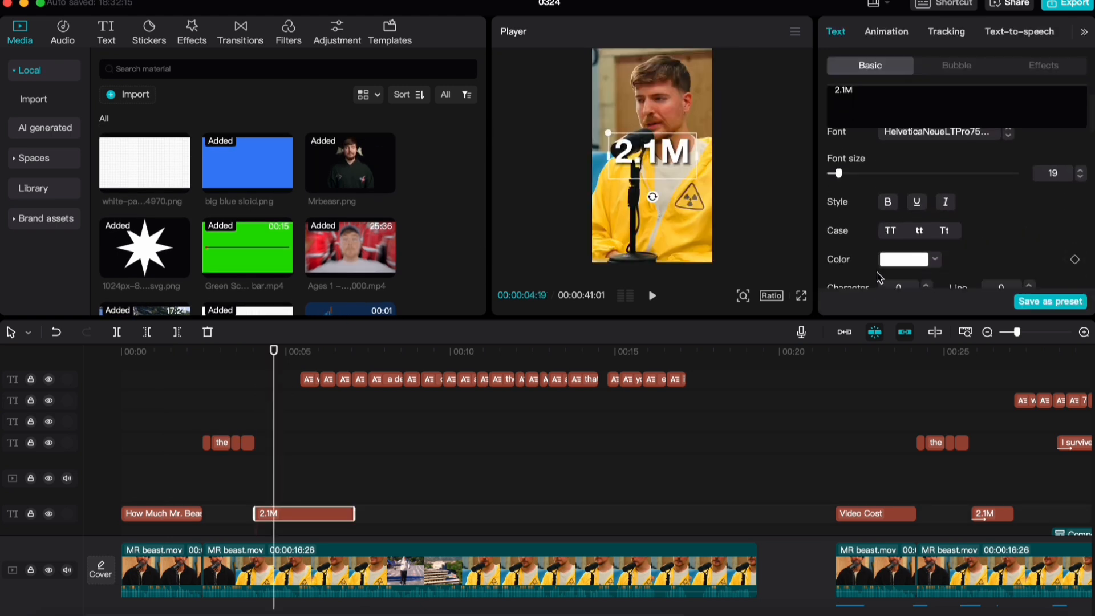
left_click(905, 228)
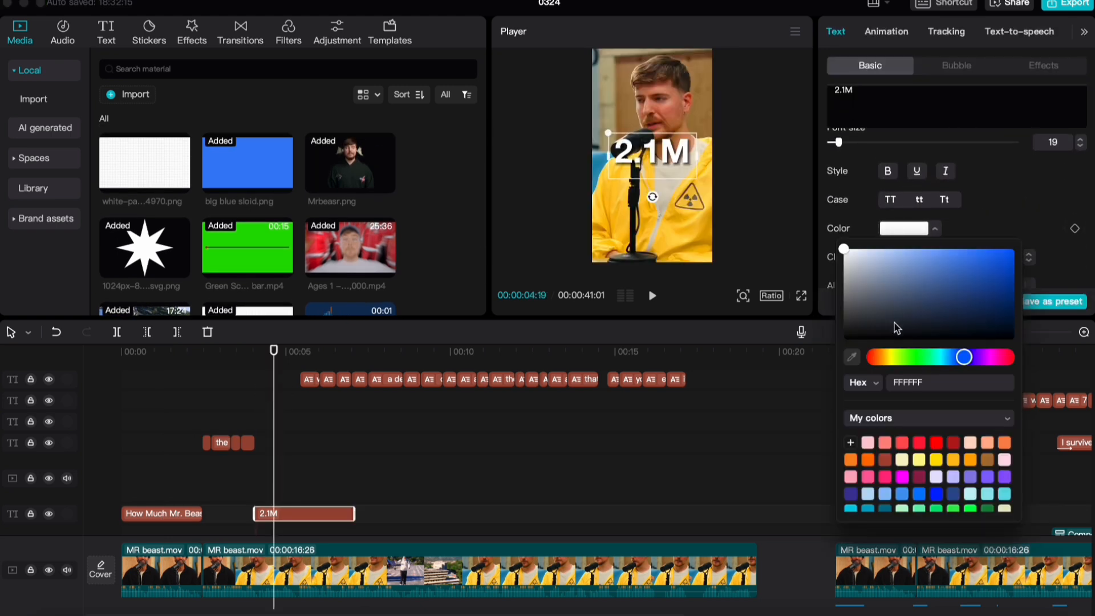
left_click(853, 359)
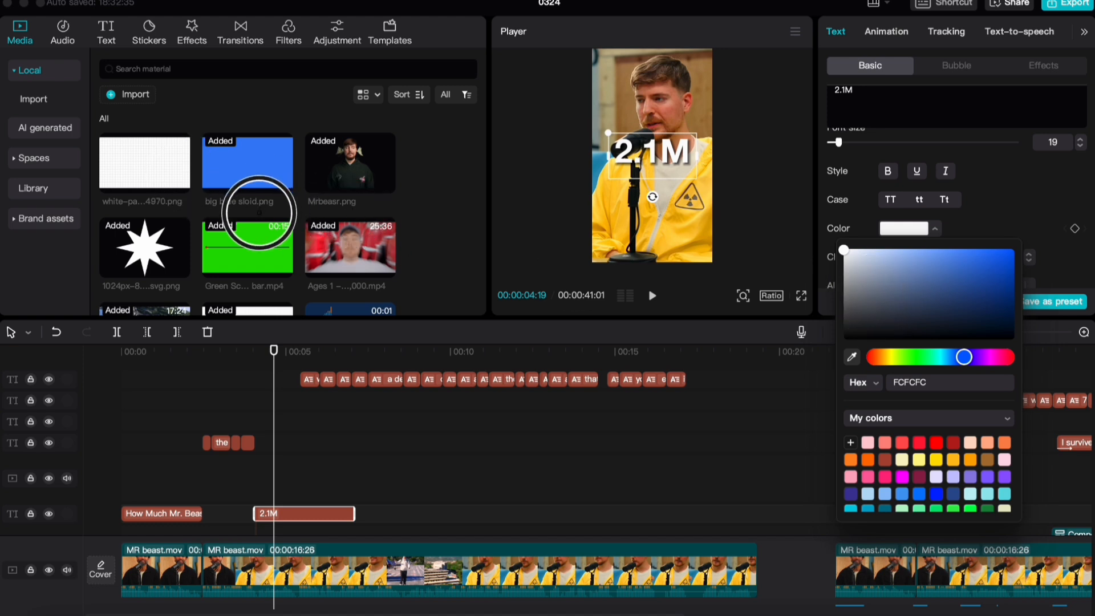
left_click(248, 175)
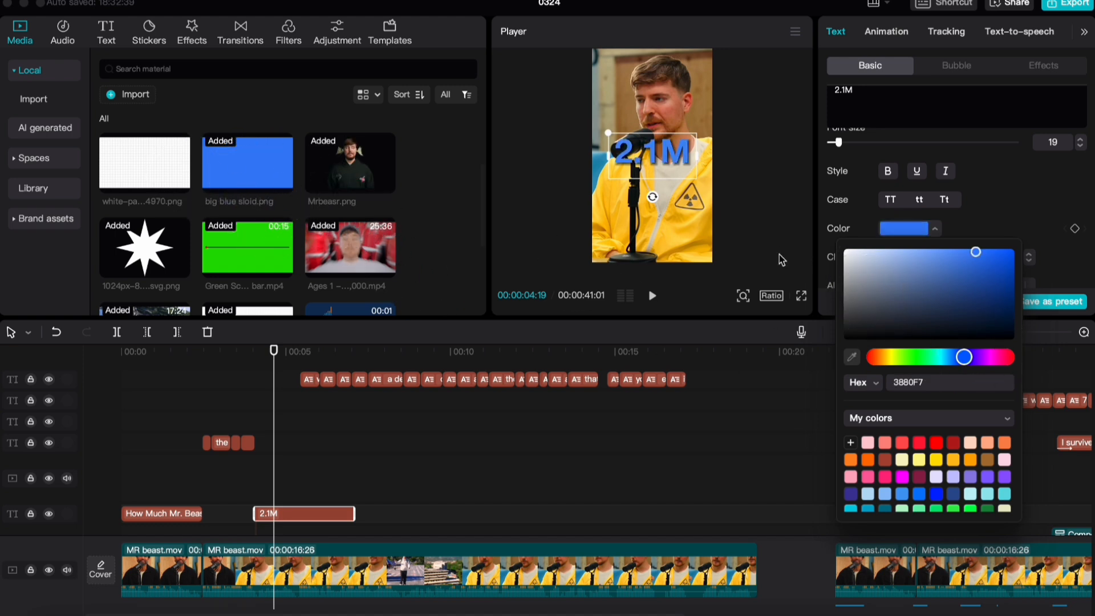
left_click(1025, 197)
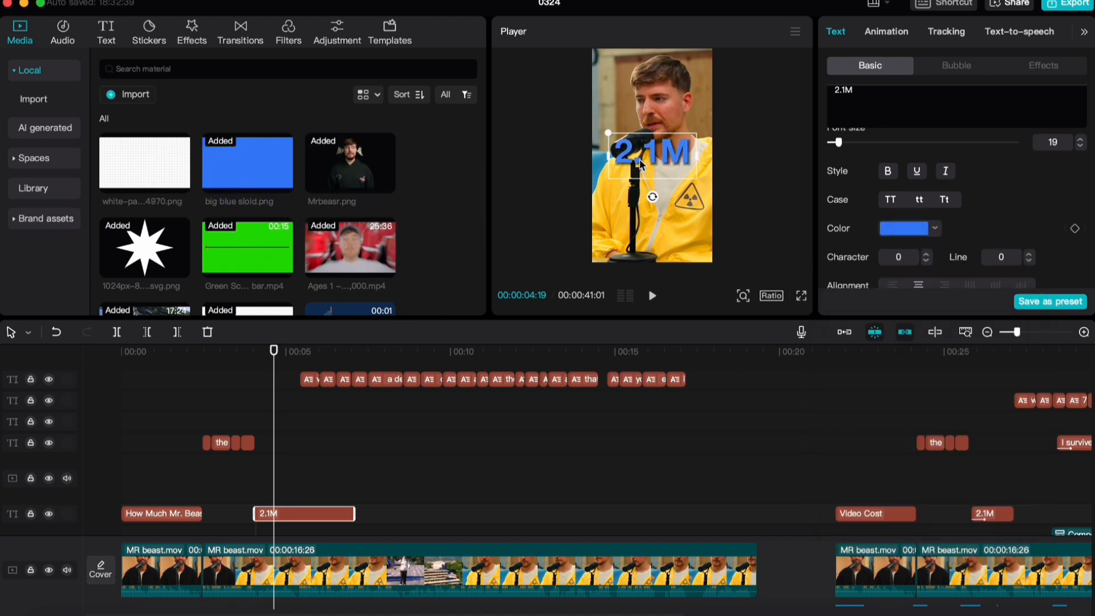
Move the "2.1M" text to X -367, Y -733 and give it a 0.4-second Slide Up entrance animation
left_click_drag(640, 164, 630, 191)
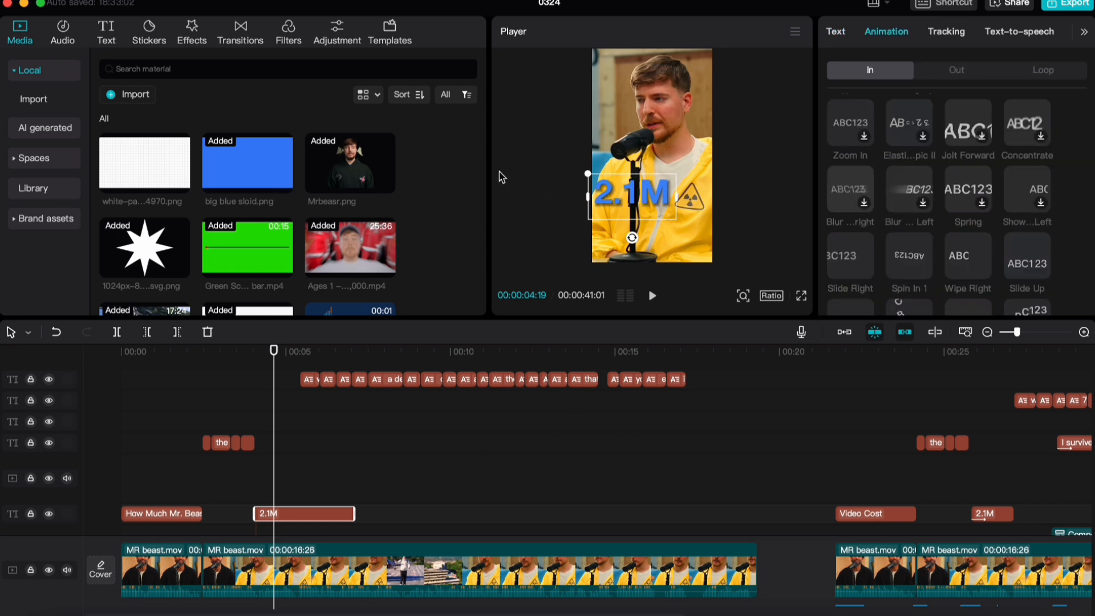
scroll(885, 171, "down", 2)
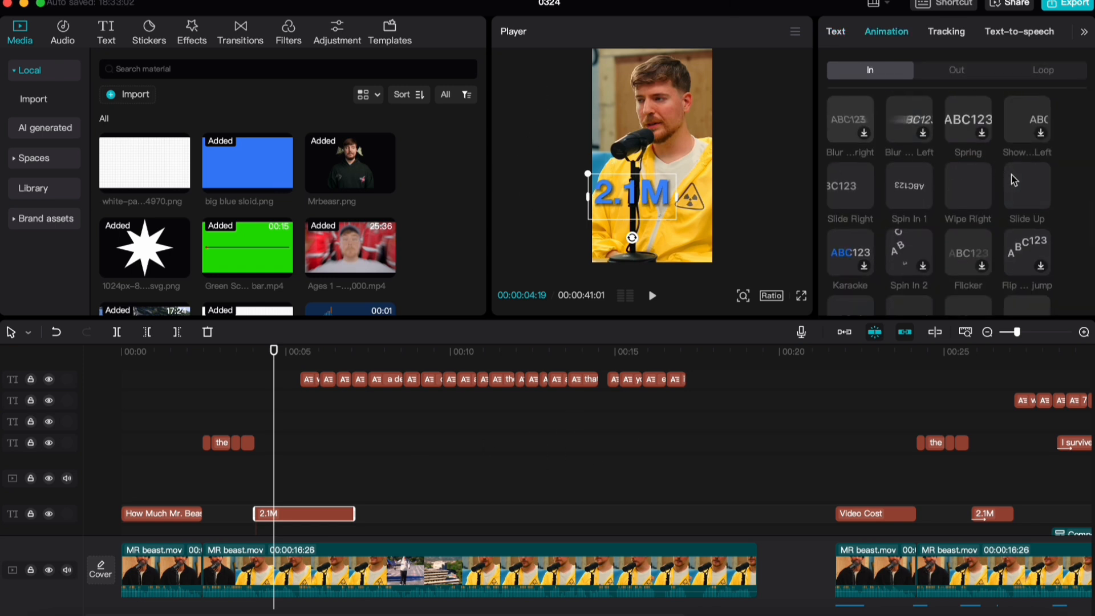
left_click(1015, 180)
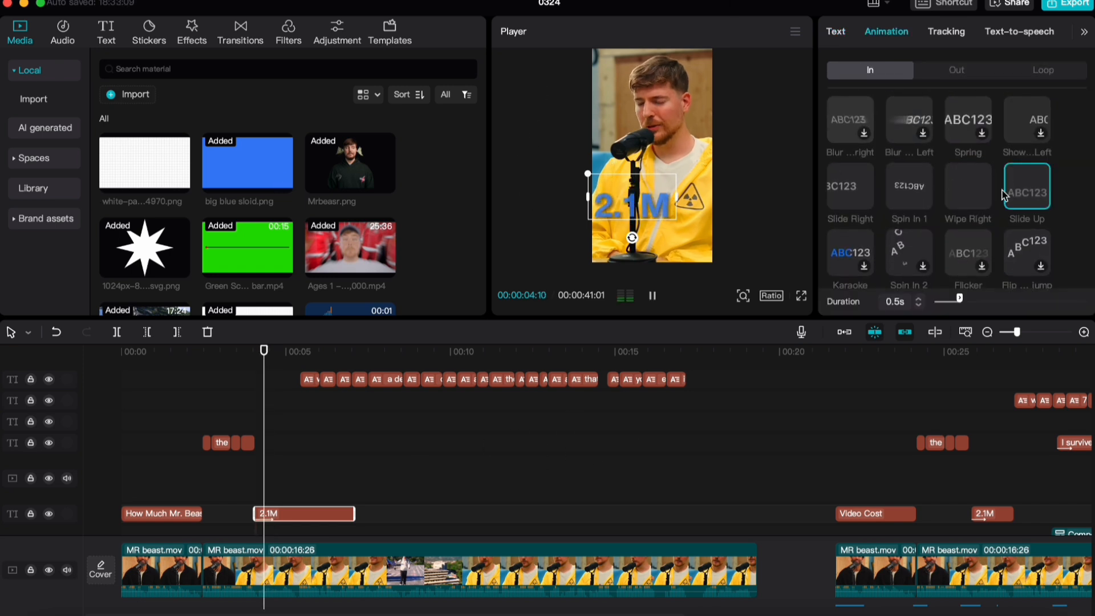
left_click(920, 306)
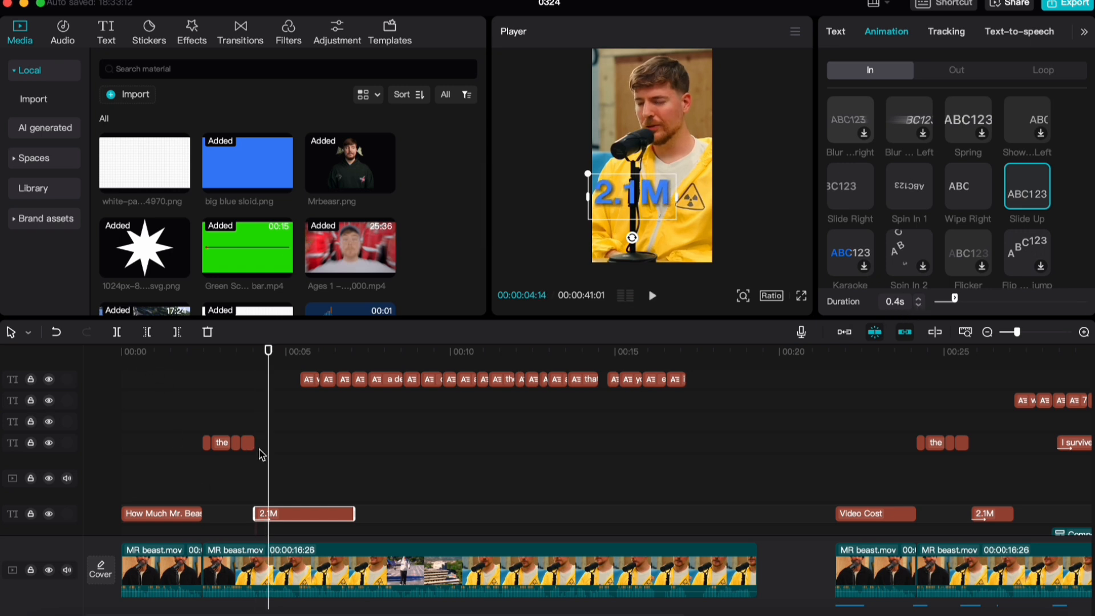
Set the "2.1M" text's opacity to 0% at its first frame, 00:00:04:02, and add an opacity keyframe there
scroll(260, 406, "down", 1)
key("super+equal")
key("super+equal")
key("super+equal")
left_click_drag(268, 426, 245, 432)
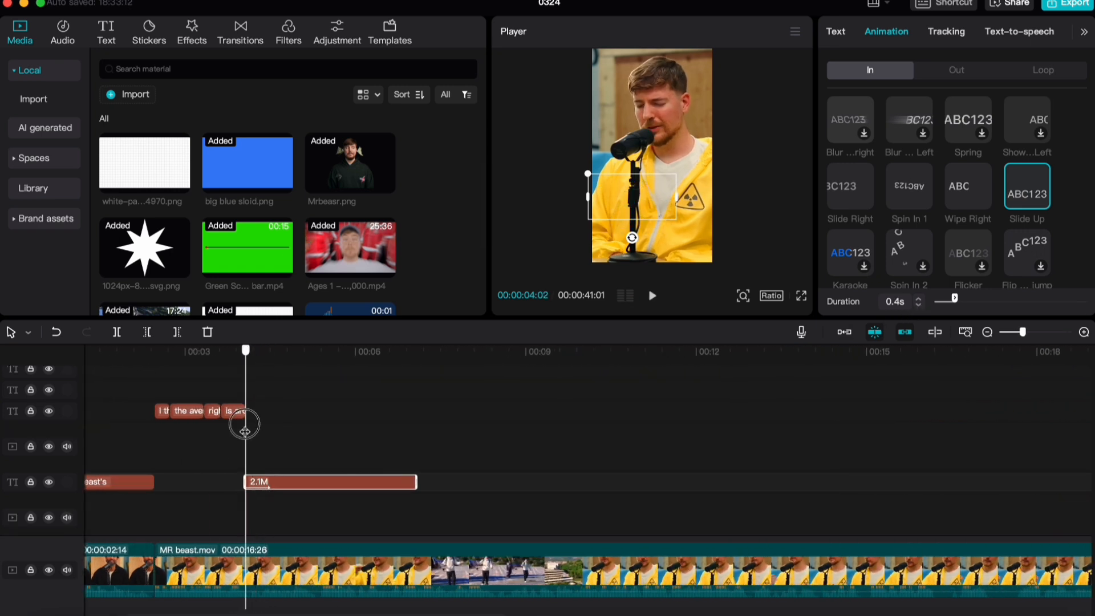
left_click(842, 36)
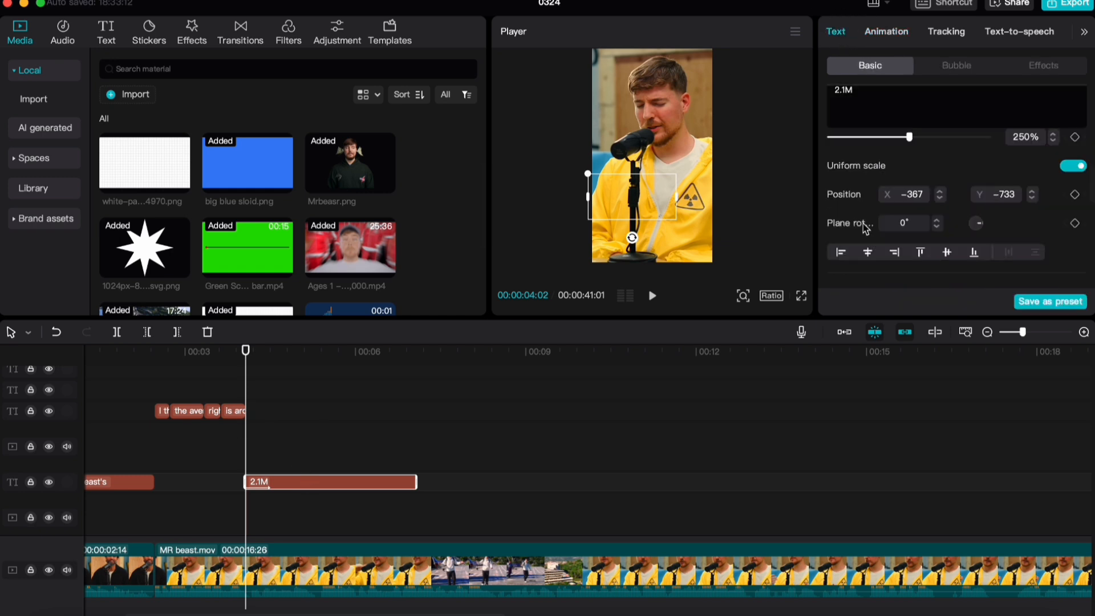
scroll(873, 228, "down", 4)
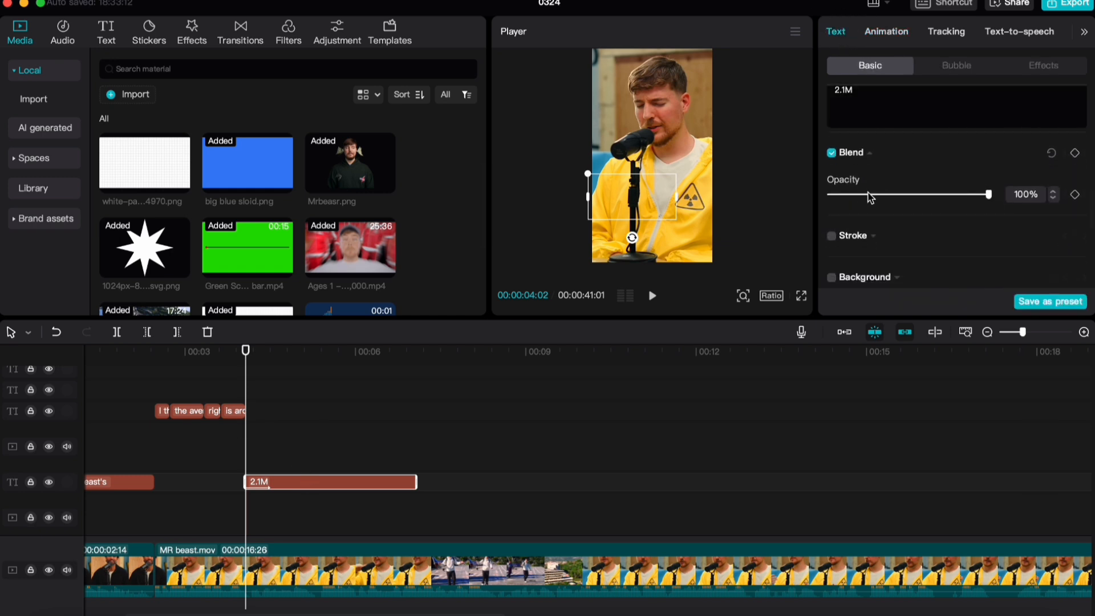
left_click_drag(870, 198, 828, 196)
key("super+equal")
key("super+equal")
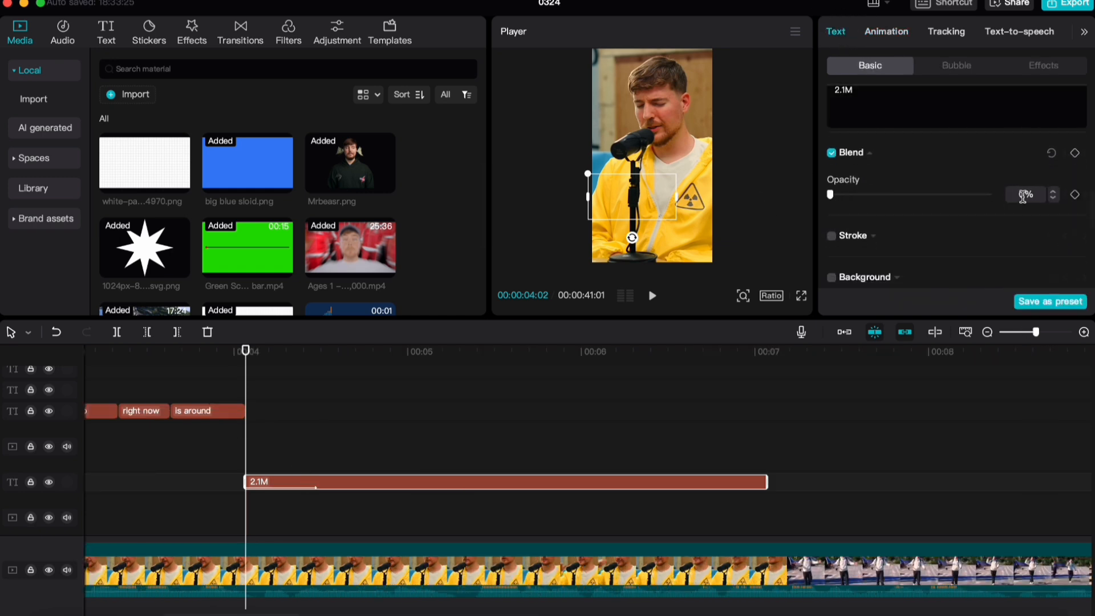
left_click(1075, 196)
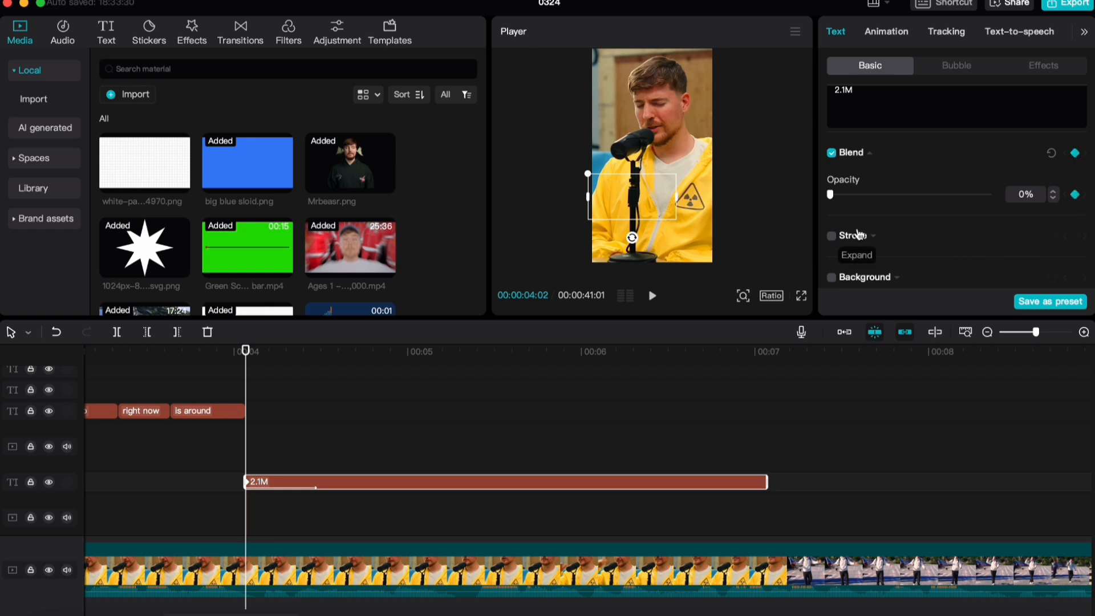
Set the "2.1M" text's opacity to 100% at 00:00:04:07 and play back its fade-in
key("Right")
key("Right")
key("Right")
key("Right")
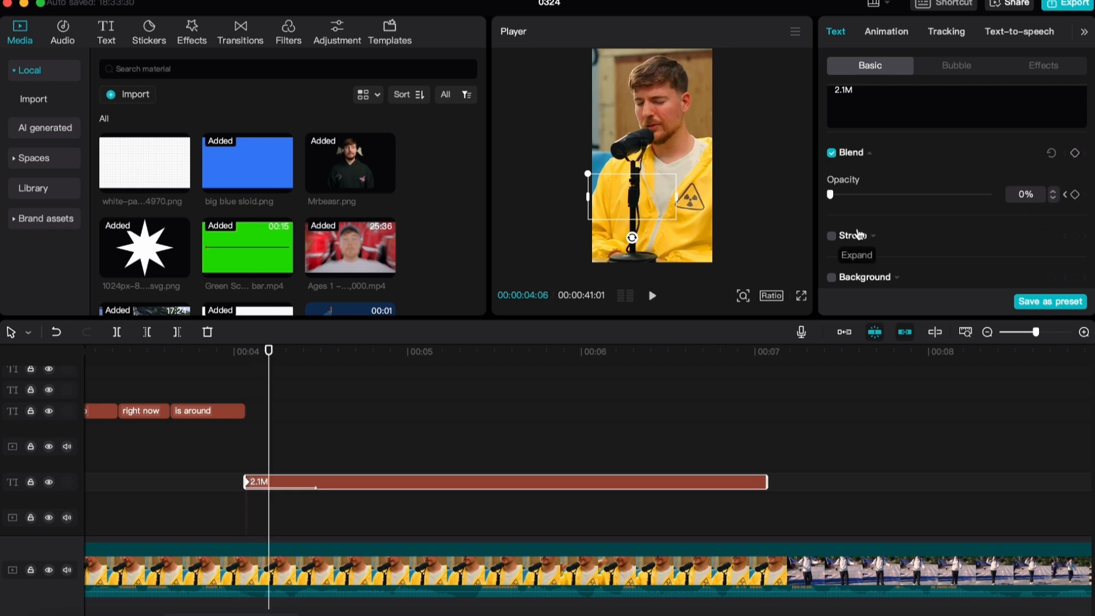
key("Right")
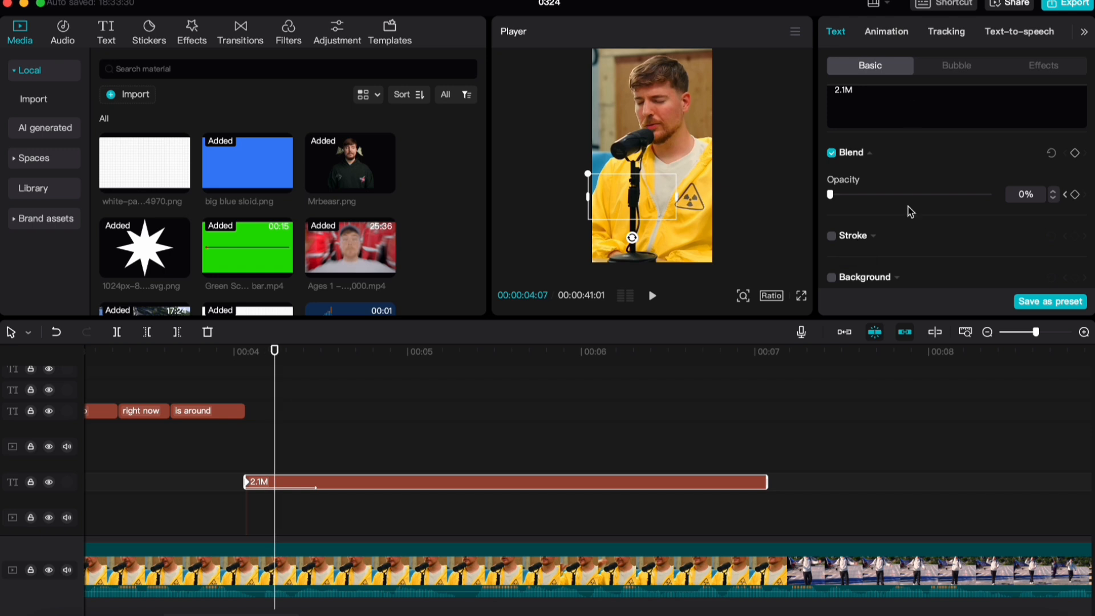
left_click_drag(888, 194, 1087, 206)
key("space")
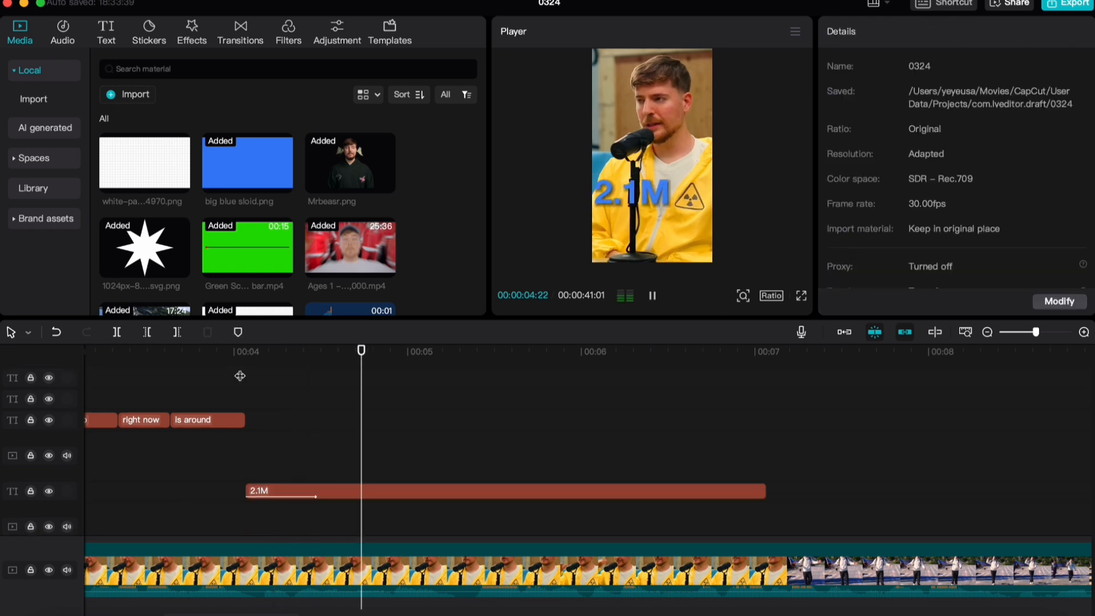
left_click(240, 376)
key("space")
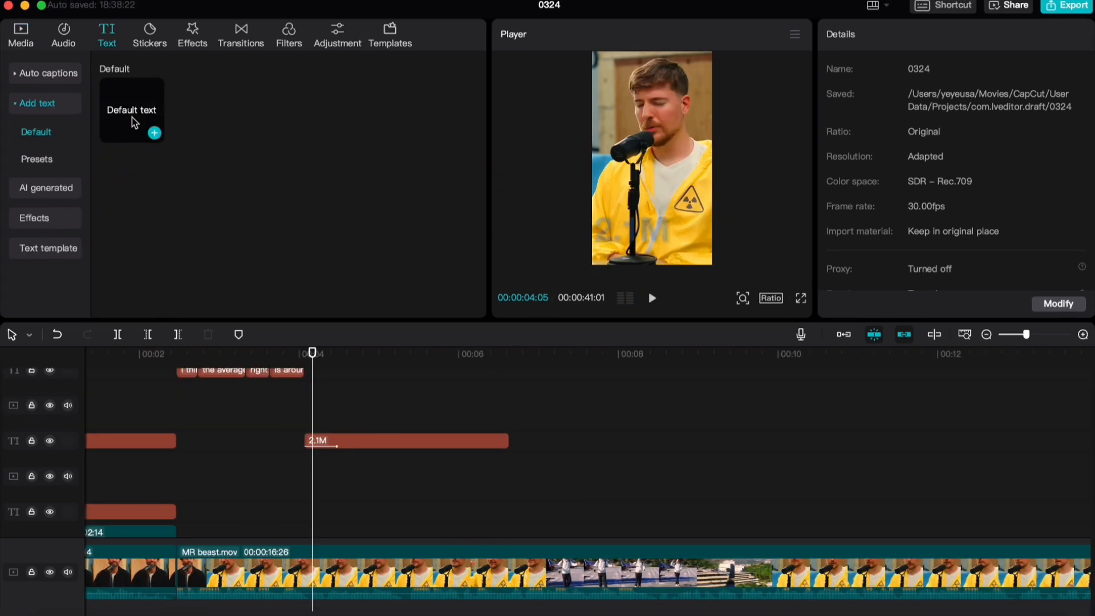
Add a default text clip on the track below "2.1M" and shift it to start at about 00:00:05:00
left_click_drag(134, 123, 350, 463)
key("space")
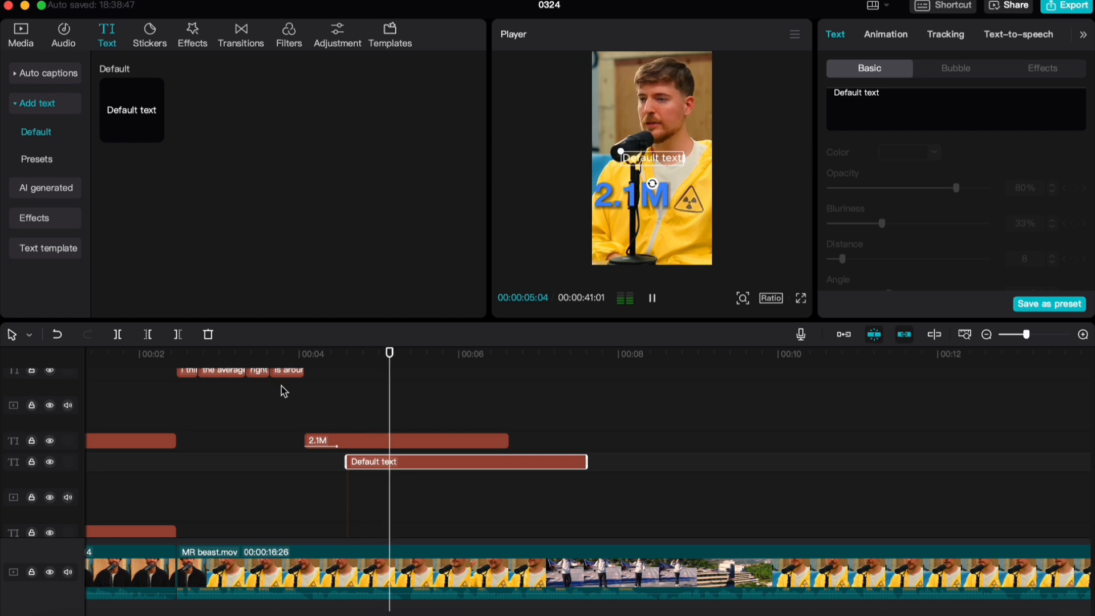
key("space")
left_click_drag(389, 473, 421, 476)
left_click(374, 428)
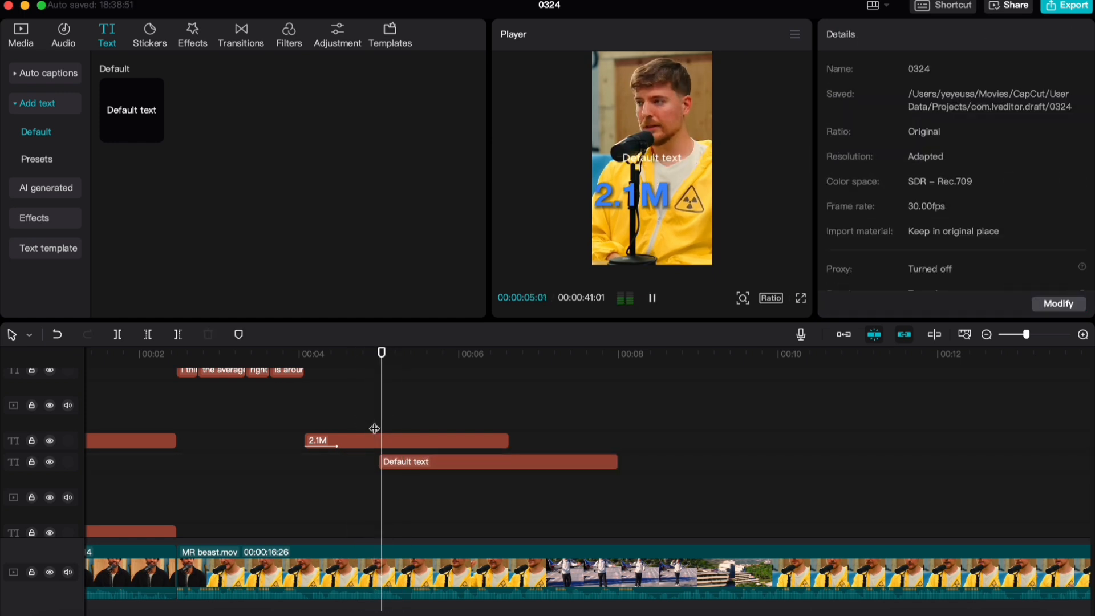
Change the new text's wording to "Dollars" and set its font to Helvetica
left_click(411, 463)
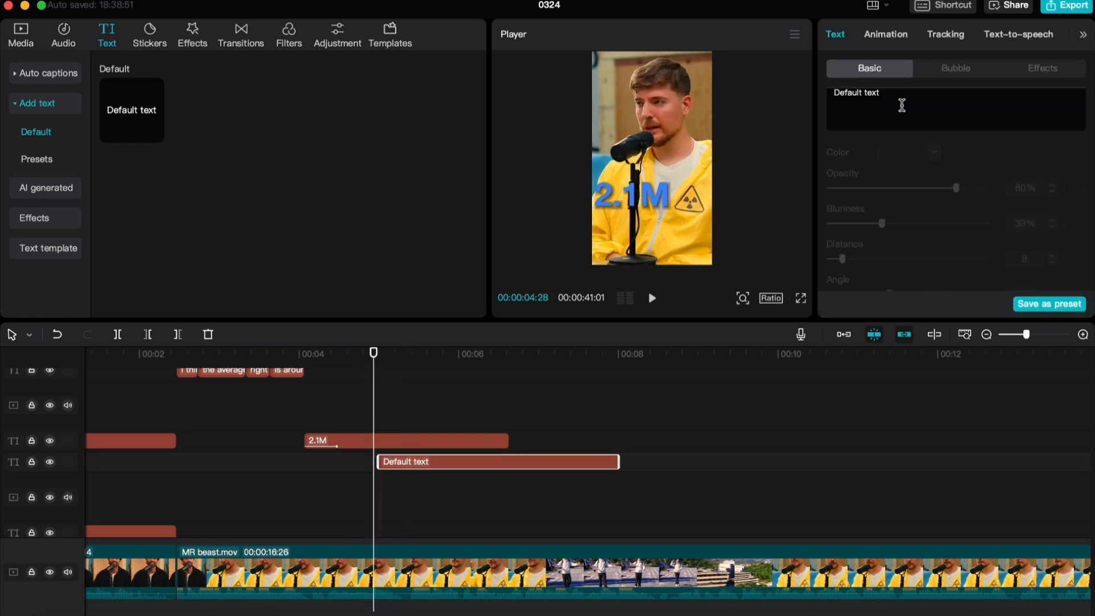
type("Dolla")
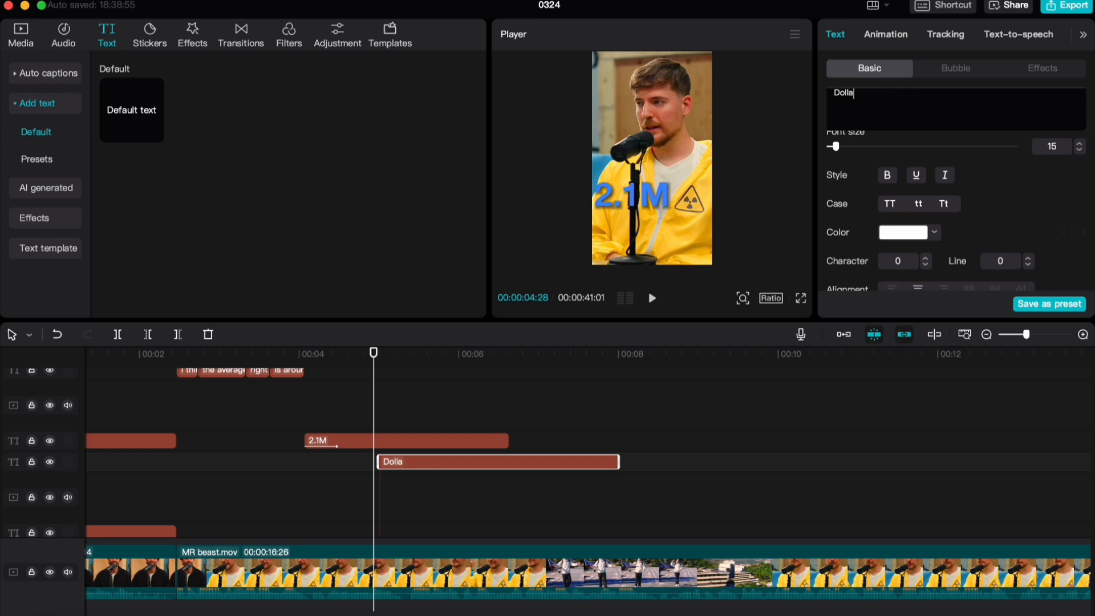
type("rs")
scroll(956, 190, "up", 2)
left_click(919, 172)
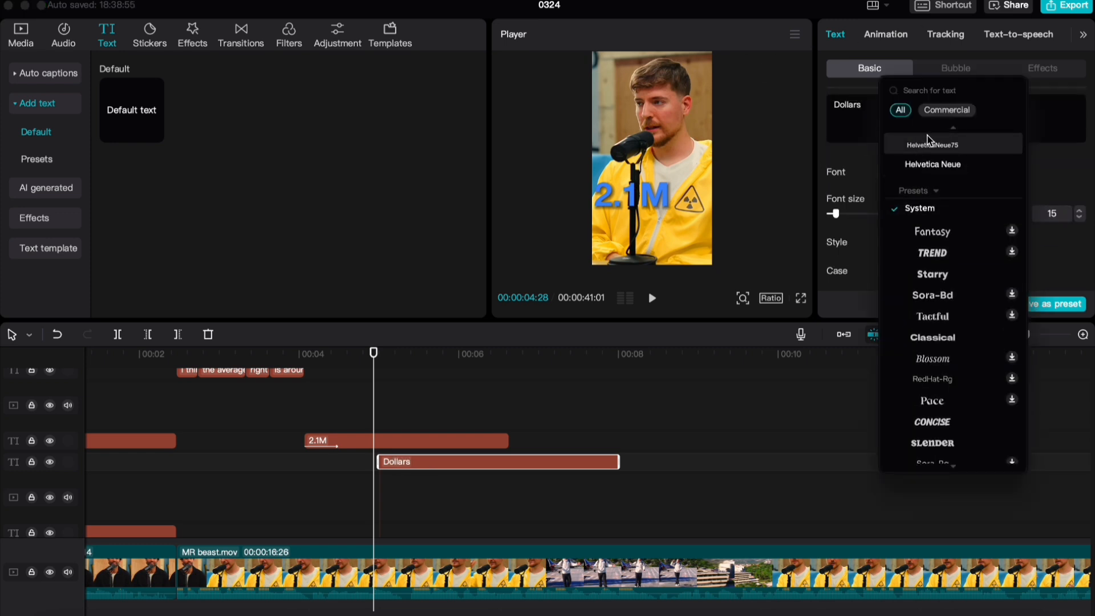
scroll(927, 140, "up", 2)
left_click(927, 152)
Turn on the shadow for the "Dollars" text and play back the result
scroll(864, 225, "down", 2)
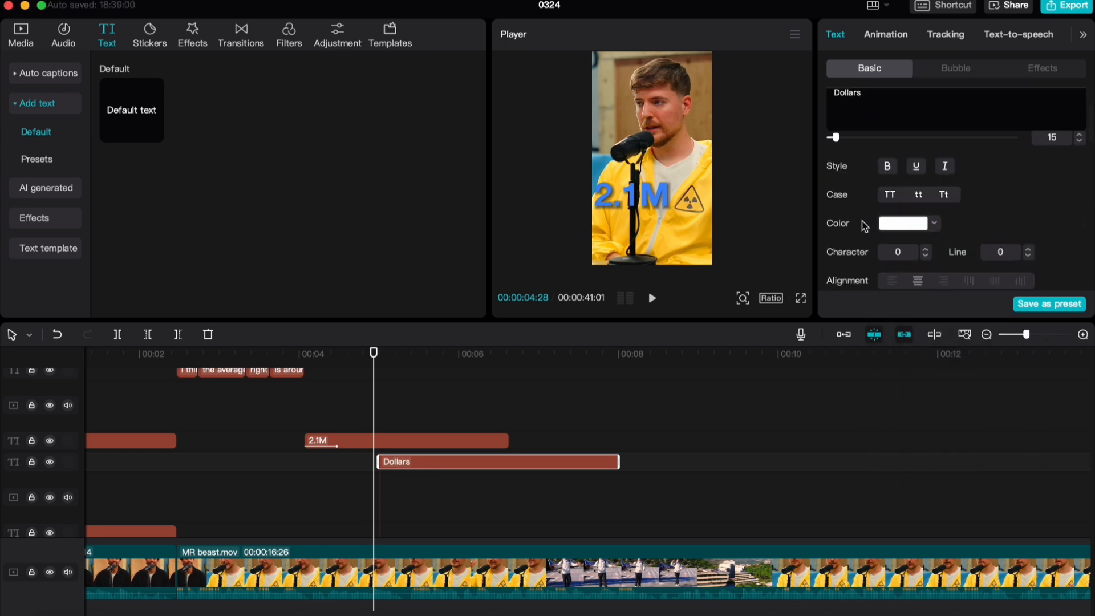
scroll(866, 225, "down", 5)
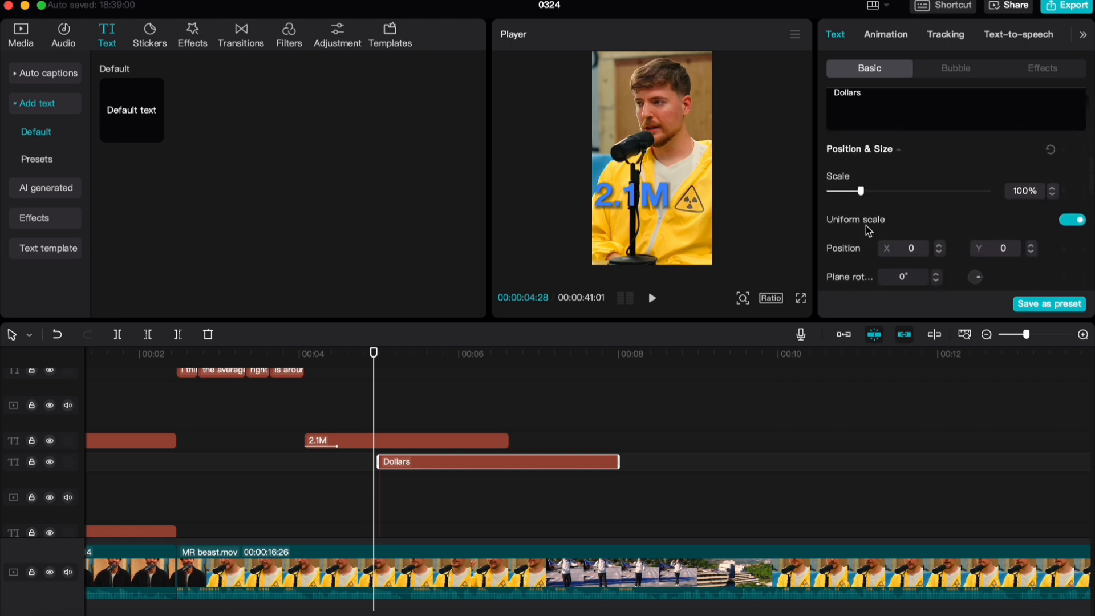
scroll(884, 211, "down", 6)
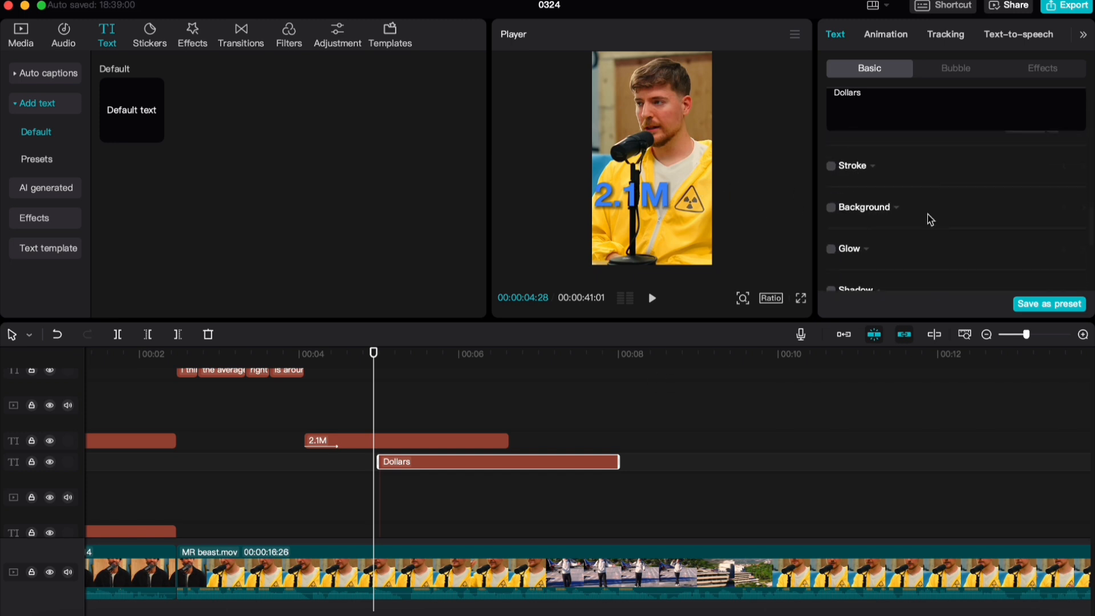
scroll(913, 228, "down", 2)
left_click(868, 251)
left_click(834, 250)
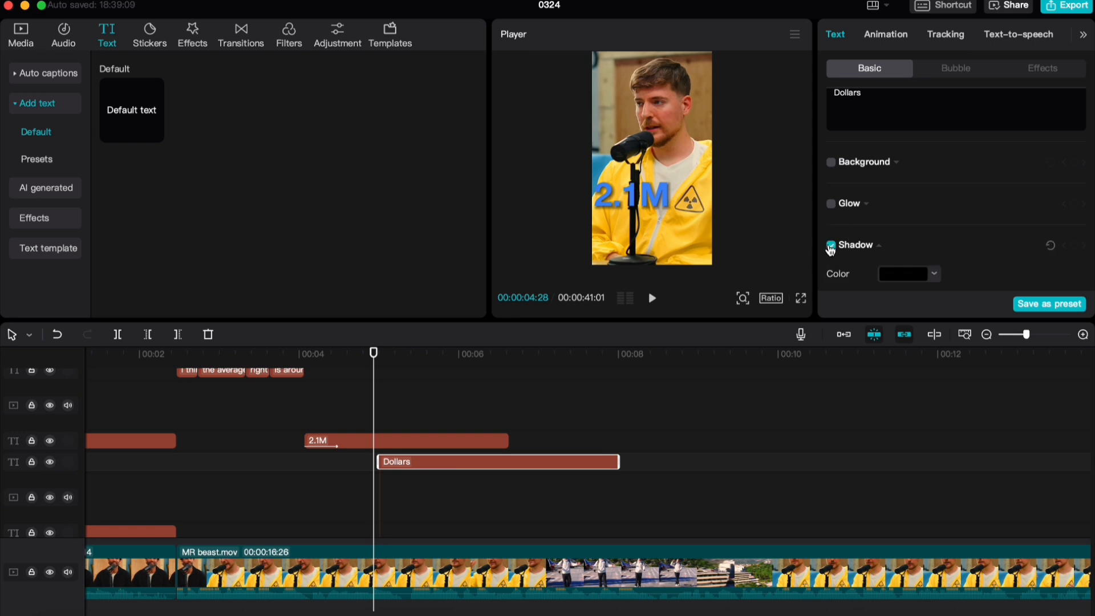
left_click(336, 393)
key("space")
key("space")
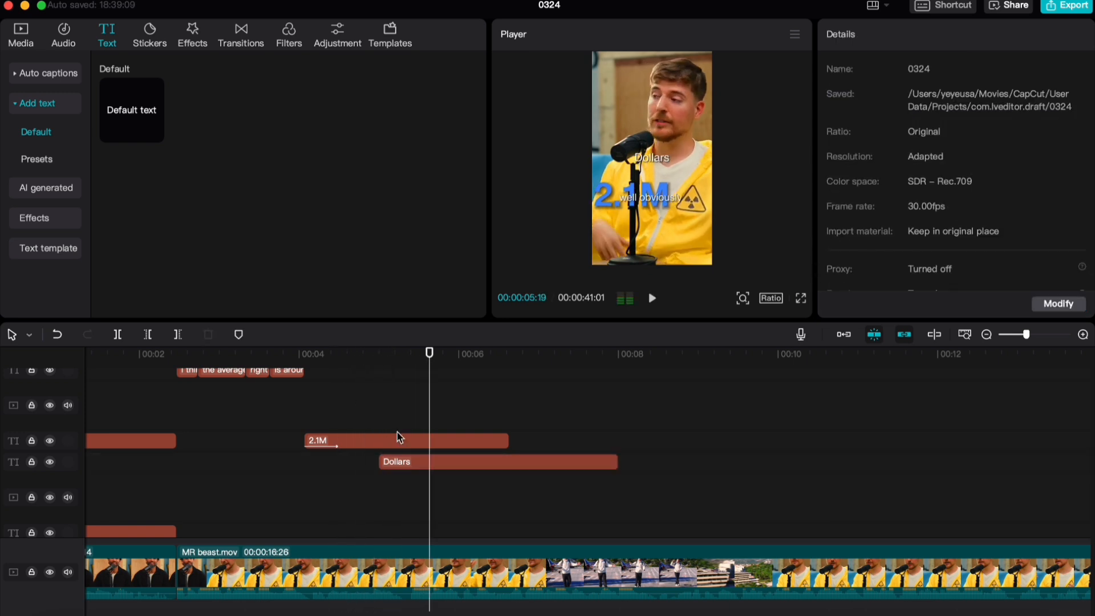
Move the "Dollars" text in the preview to just right of "2.1M" and play back the section
left_click(645, 158)
left_click_drag(645, 157, 680, 201)
left_click(322, 399)
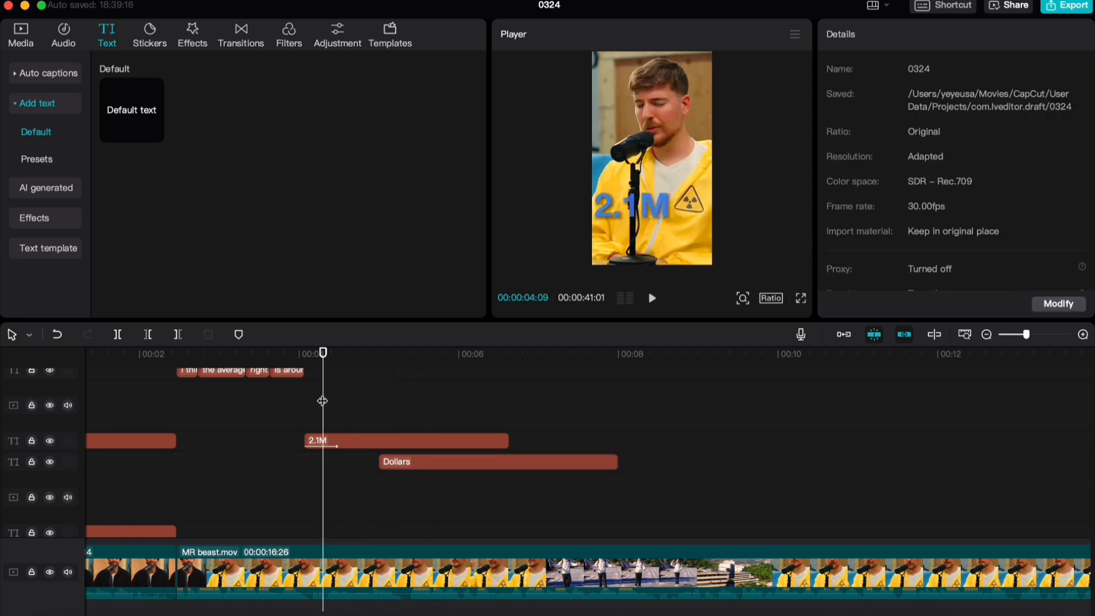
key("space")
Fine-tune the position of the "Dollars" text beside "2.1M" and return to 00:00:05:00
key("space")
scroll(370, 440, "up", 2)
scroll(372, 442, "up", 2)
left_click(358, 423)
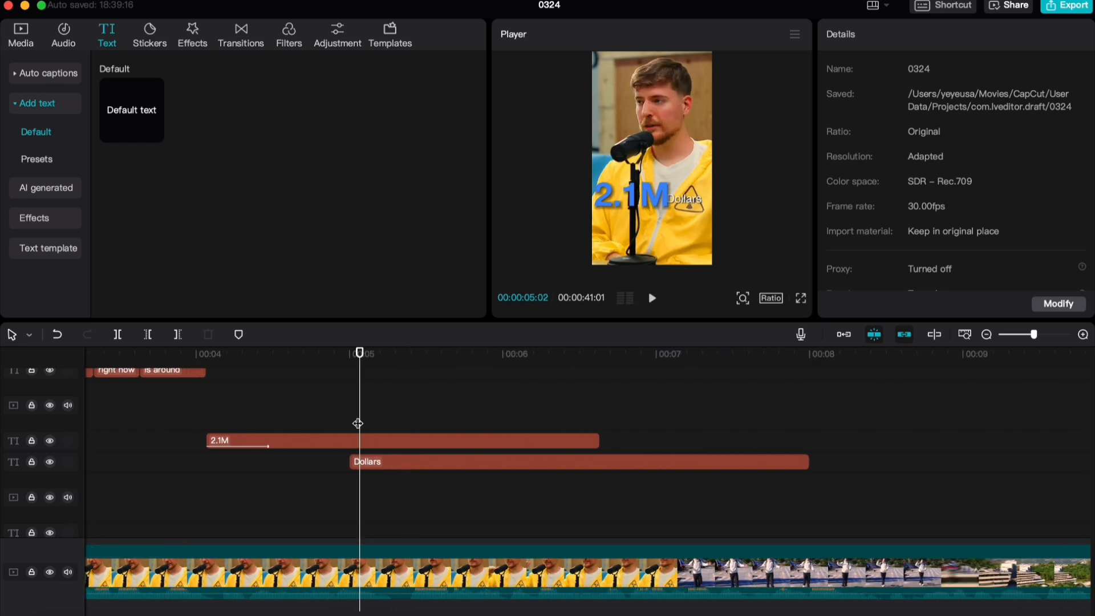
left_click(349, 422)
key("space")
left_click(349, 422)
left_click(649, 187)
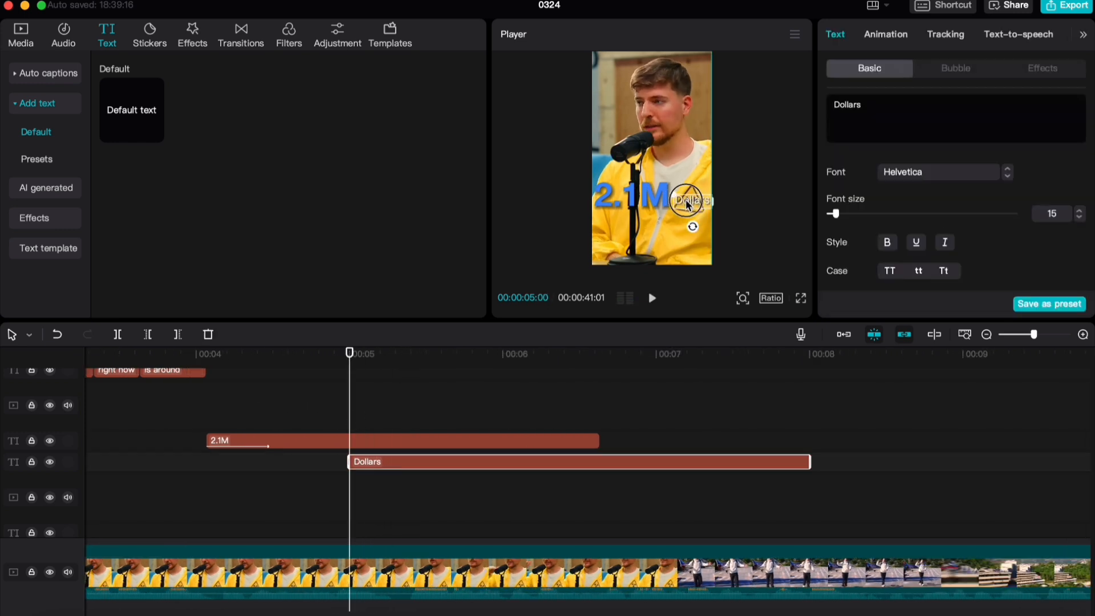
left_click_drag(358, 393, 355, 394)
left_click(350, 403)
Give the "Dollars" text a 0.4-second Slide Up entrance animation
left_click(427, 464)
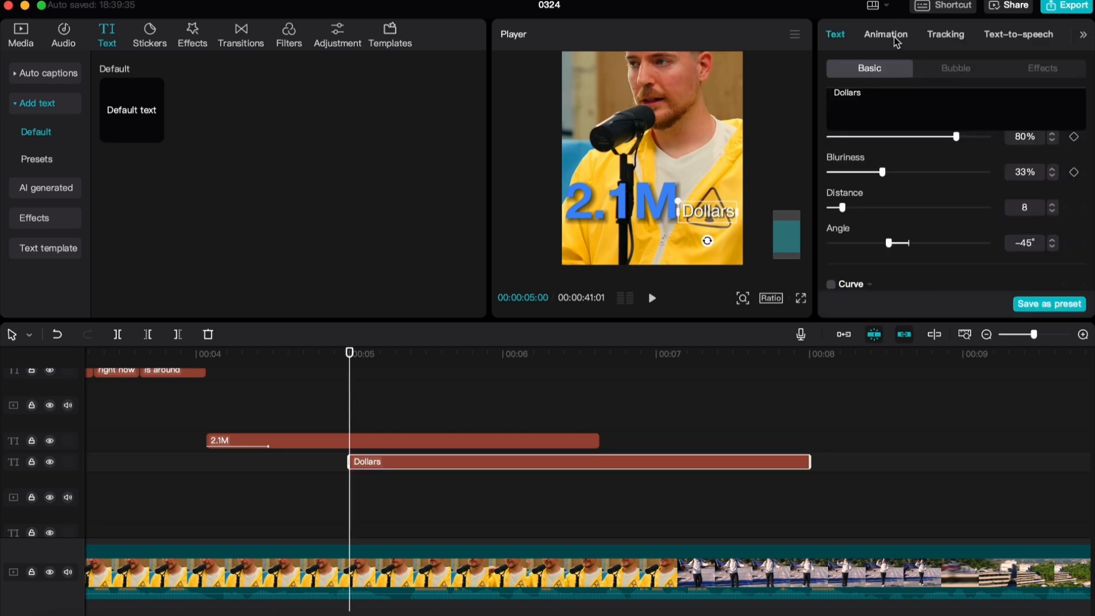
left_click(885, 34)
scroll(1013, 157, "down", 2)
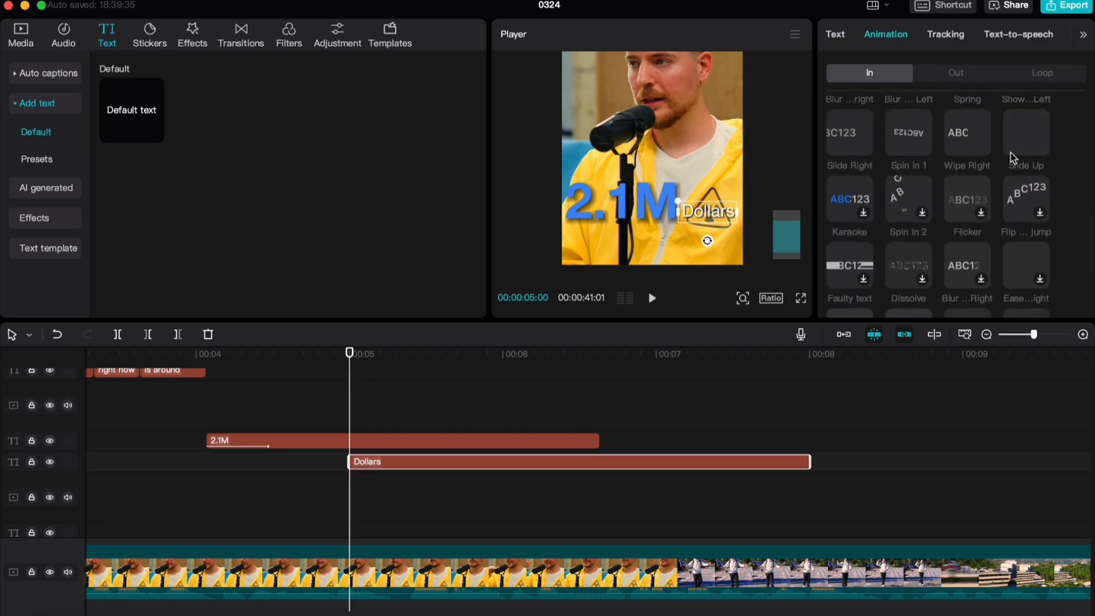
left_click(1013, 157)
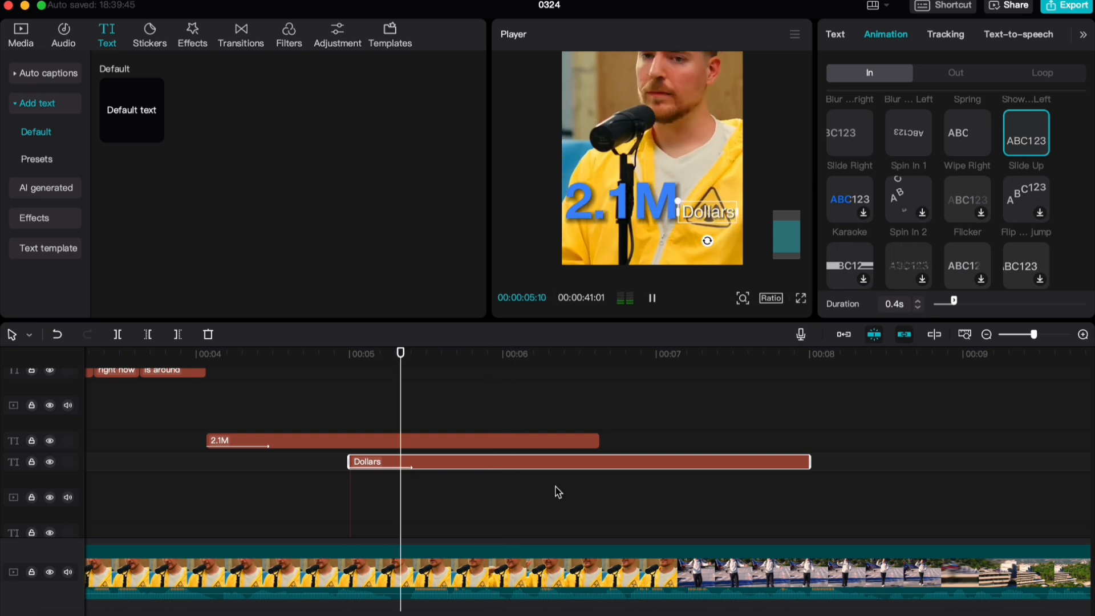
Set the "Dollars" text's opacity to 0% at 00:00:05:00 and add an opacity keyframe there
left_click(350, 410)
left_click(422, 462)
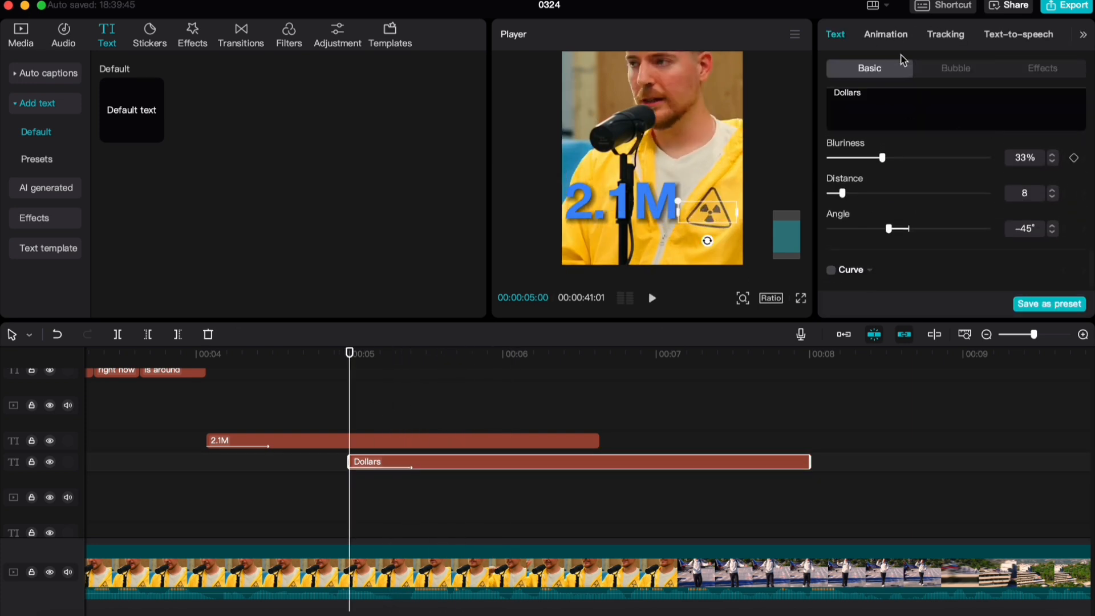
scroll(1039, 225, "up", 5)
left_click_drag(867, 208, 828, 208)
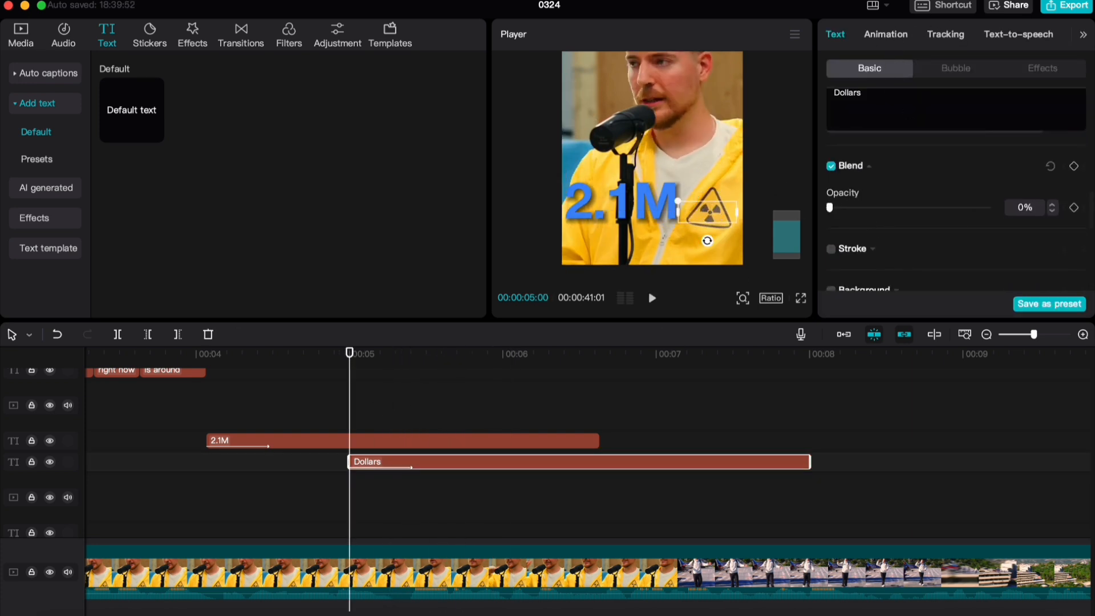
Set the "Dollars" text's opacity to 100% at 00:00:05:05 and play back both text entrances
key("Right")
key("Right")
key("Right")
key("Right")
key("Right")
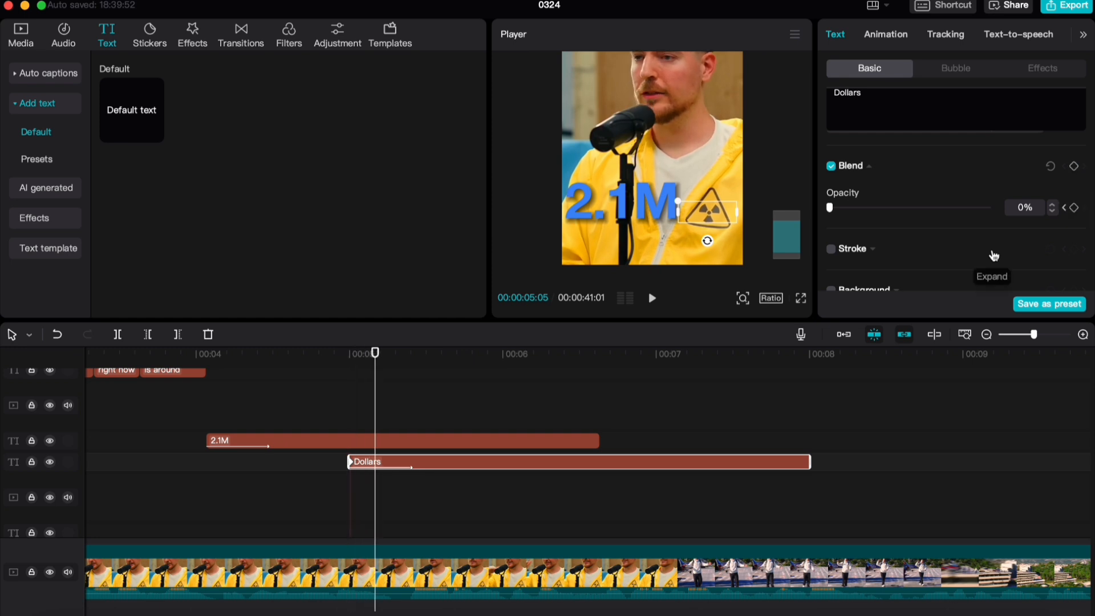
left_click(989, 208)
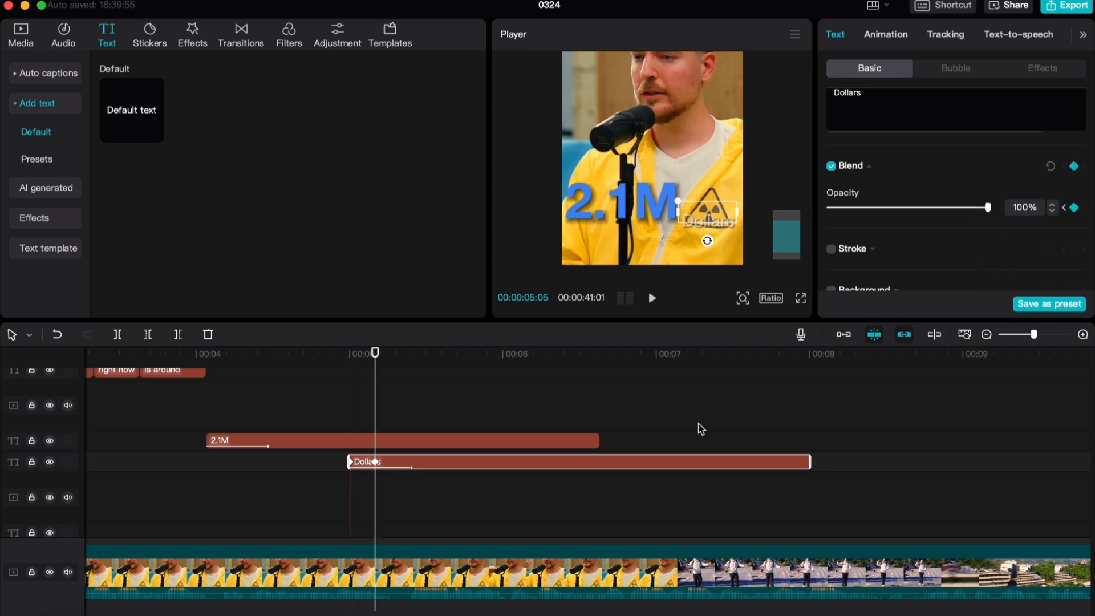
left_click(305, 390)
key("space")
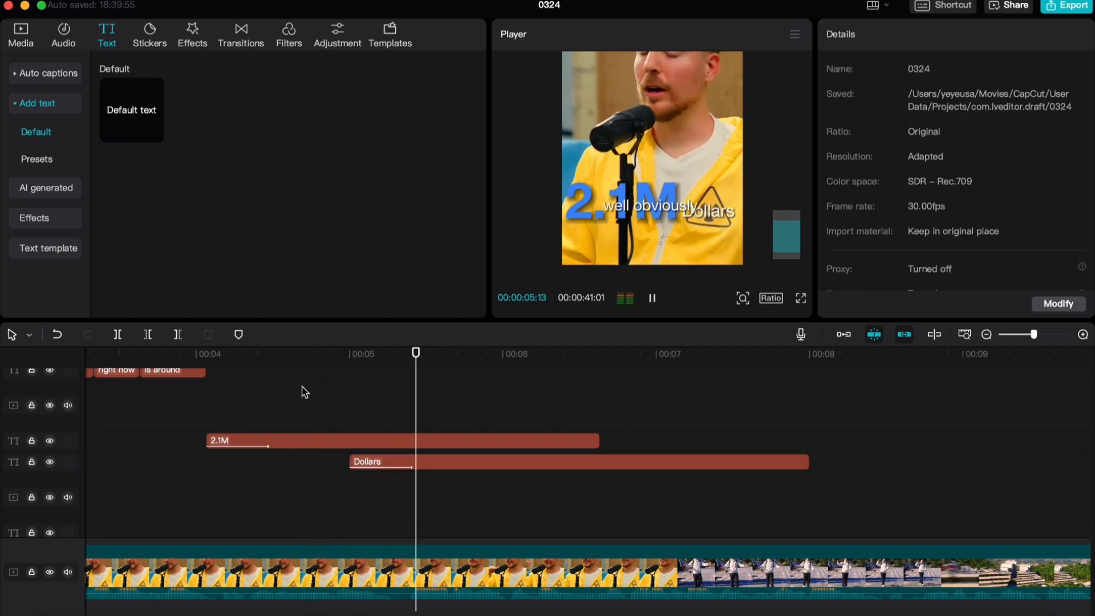
left_click(268, 390)
left_click(167, 408)
key("space")
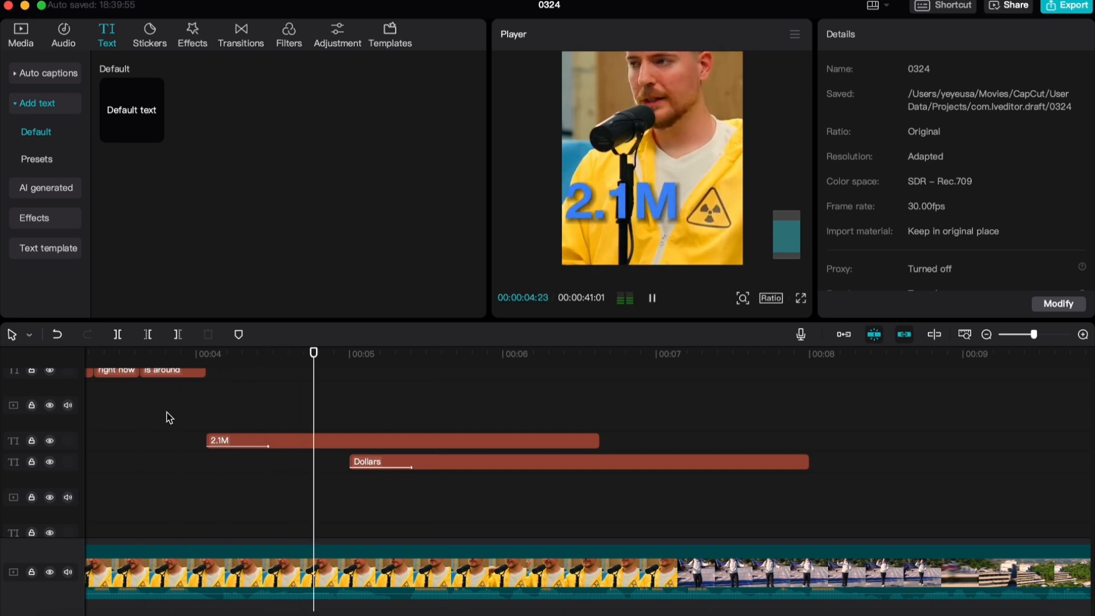
scroll(319, 456, "up", 2)
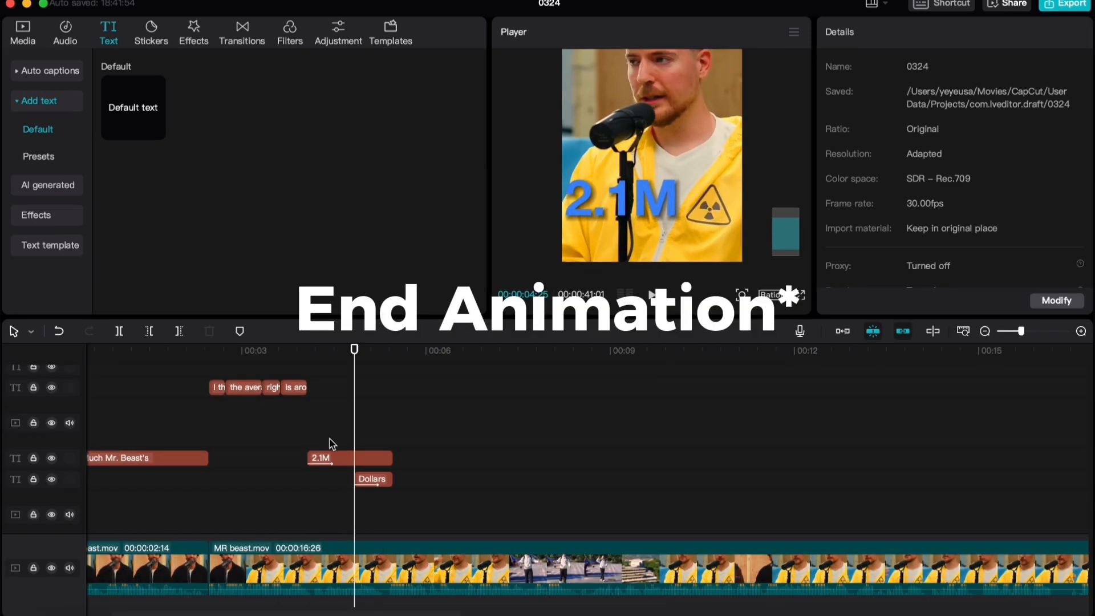
Try a 0.5-second Slide Down exit animation on the "2.1M" text, and remove it again
scroll(375, 471, "up", 3)
left_click_drag(354, 349, 440, 344)
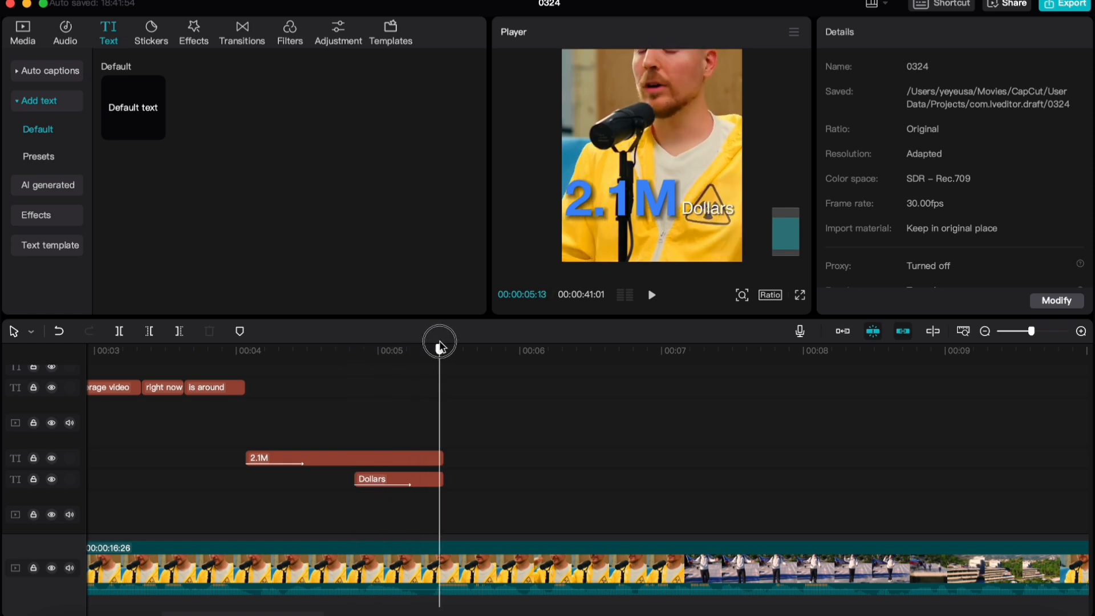
left_click(402, 458)
left_click(913, 36)
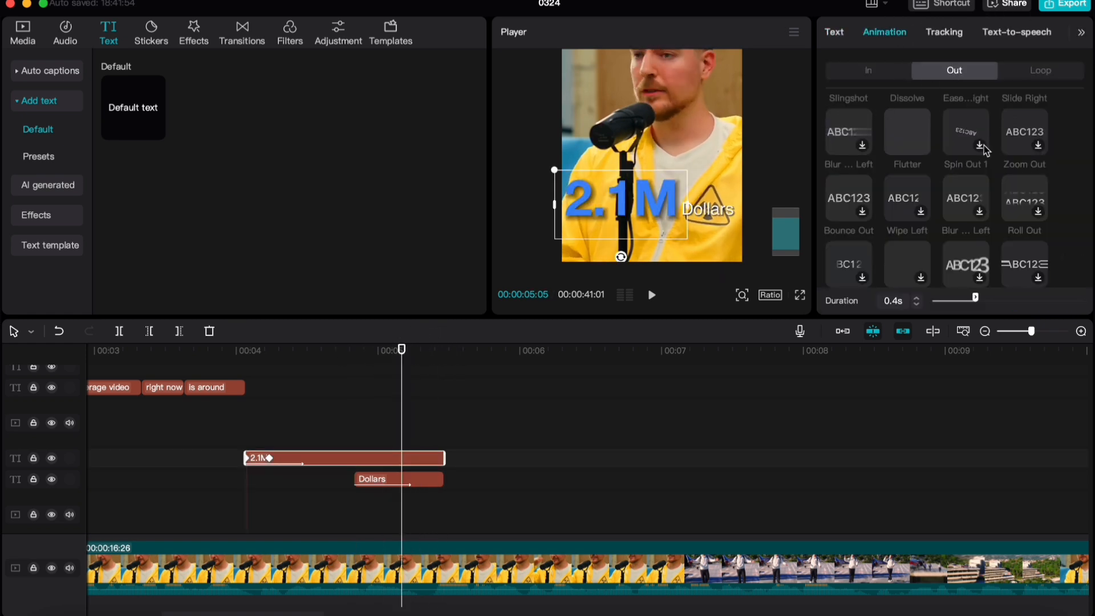
scroll(985, 149, "down", 5)
scroll(942, 236, "up", 5)
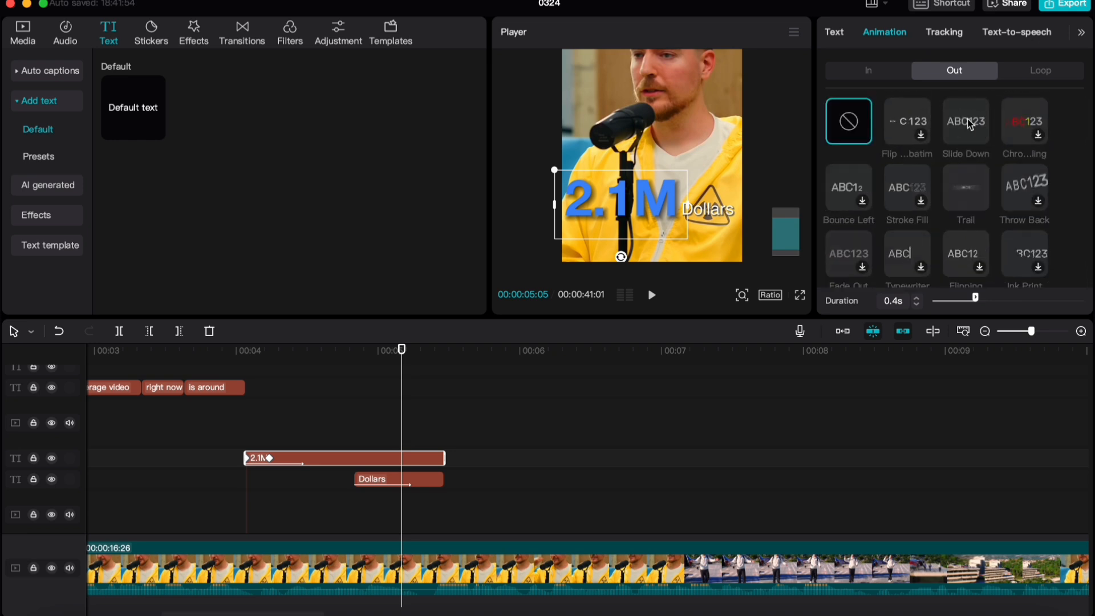
left_click(970, 123)
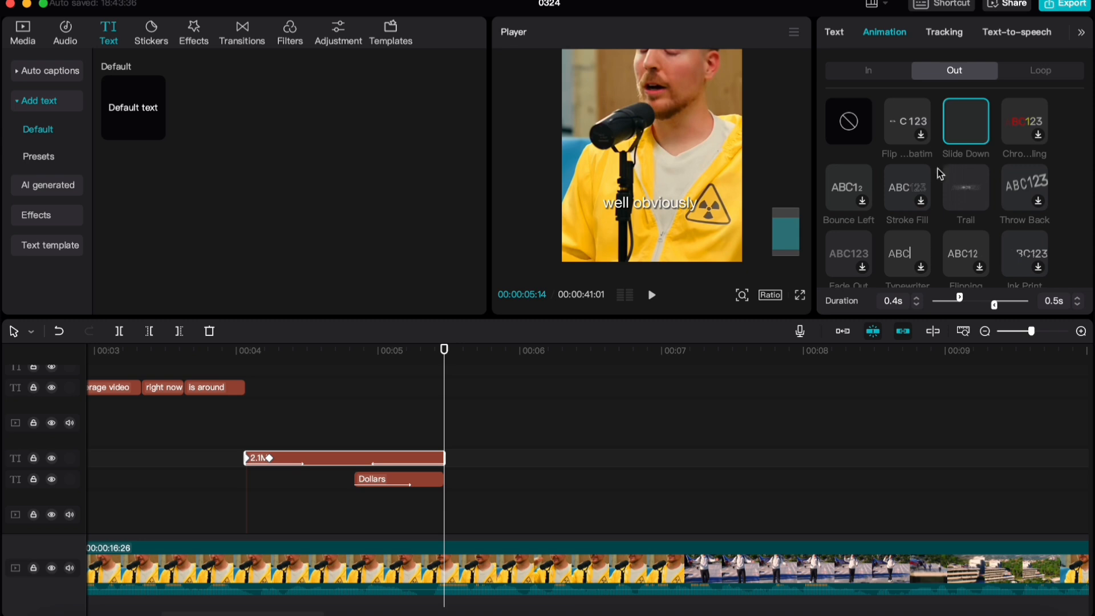
left_click(848, 122)
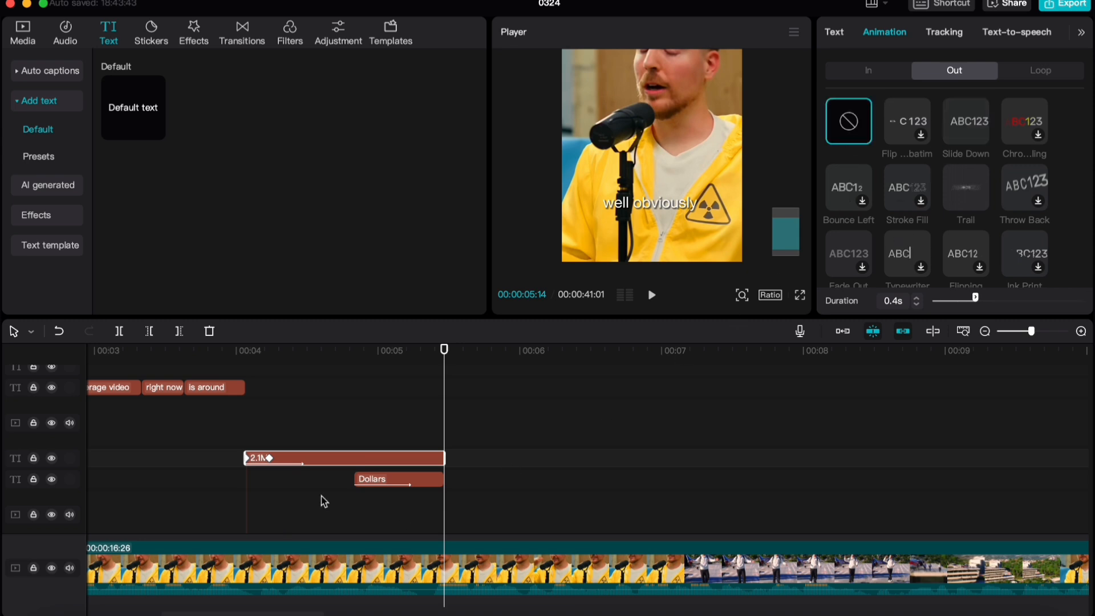
Add a keyframe to the "2.1M" text at 00:00:05:10, four frames before its end
scroll(321, 495, "up", 5)
left_click(387, 395)
left_click_drag(388, 393, 445, 398)
left_click(429, 481)
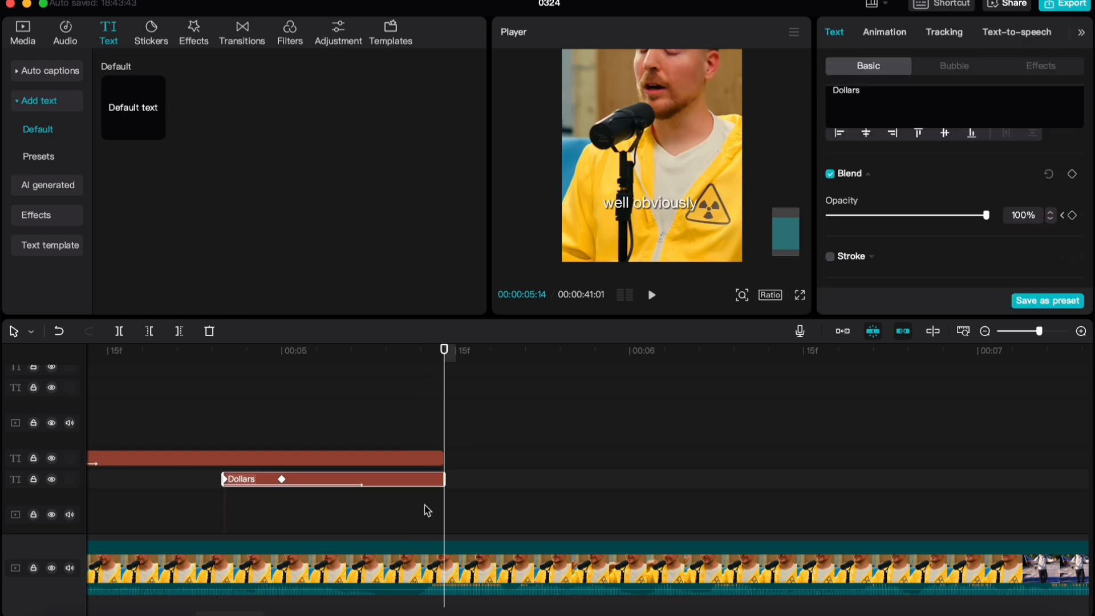
key("Left")
key("Left")
key("Left")
key("Left")
left_click(427, 459)
scroll(1012, 198, "down", 5)
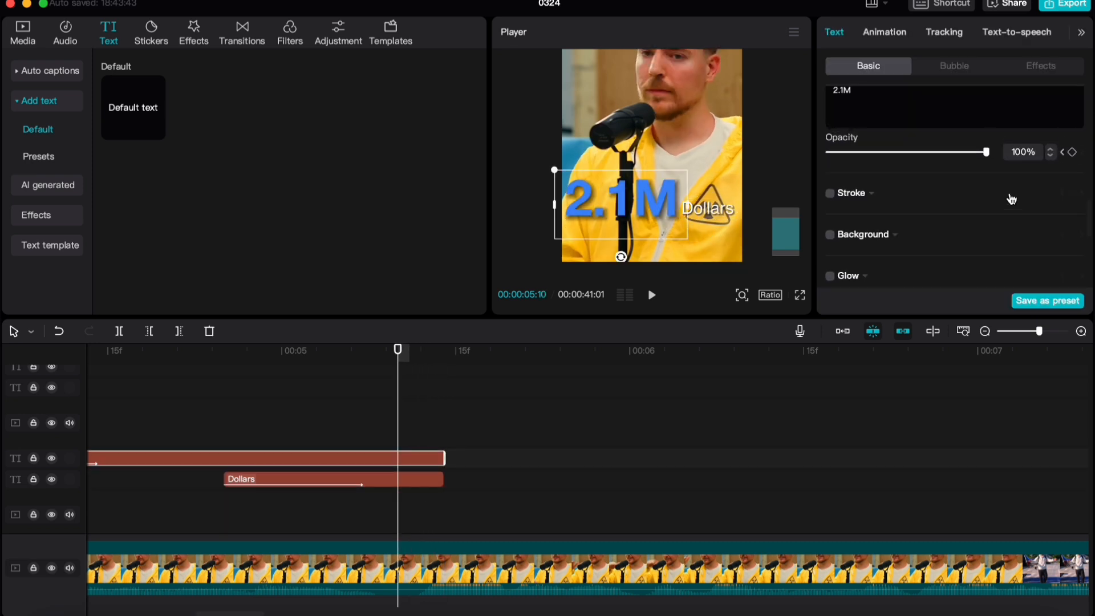
scroll(1038, 206, "up", 2)
scroll(1028, 228, "up", 5)
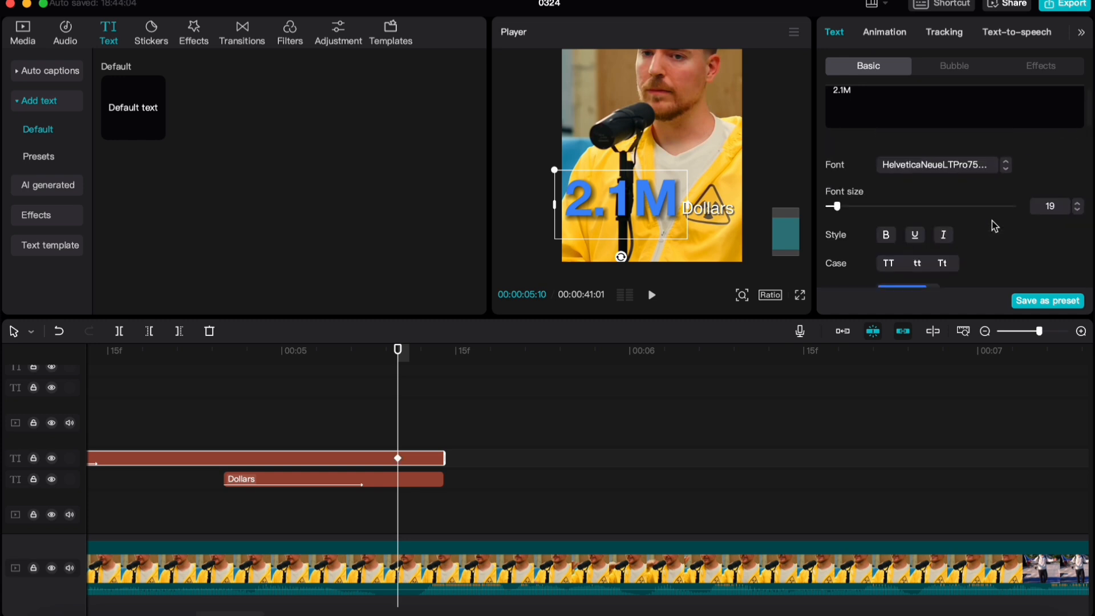
Add a Position & Size keyframe to the "2.1M" text at 00:00:05:10
scroll(1009, 222, "down", 4)
scroll(995, 218, "down", 4)
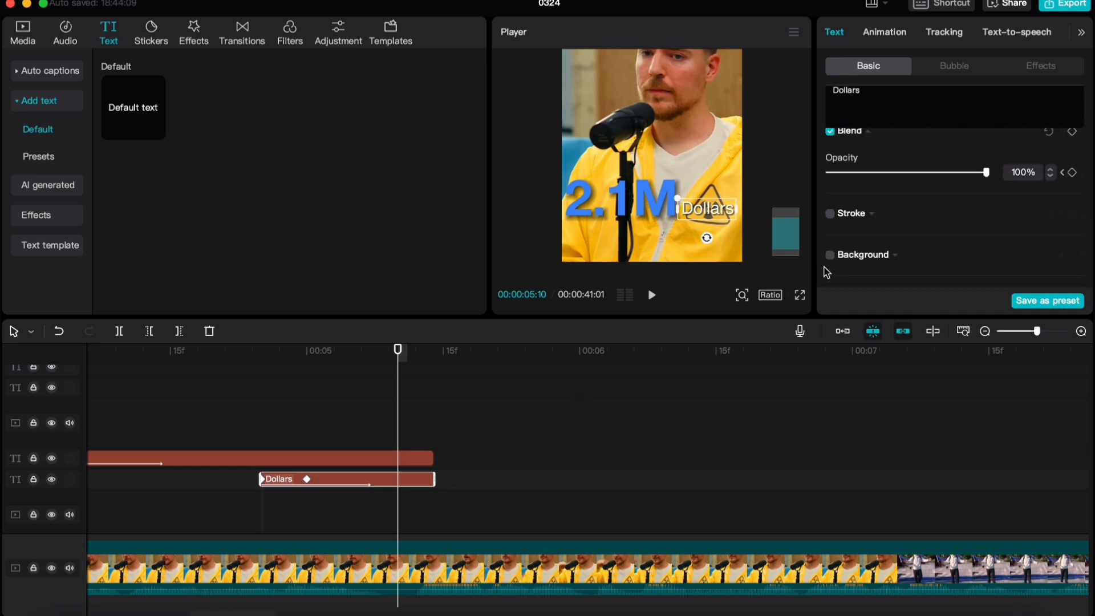
scroll(947, 251, "down", 2)
scroll(1078, 181, "up", 1)
scroll(1072, 188, "up", 2)
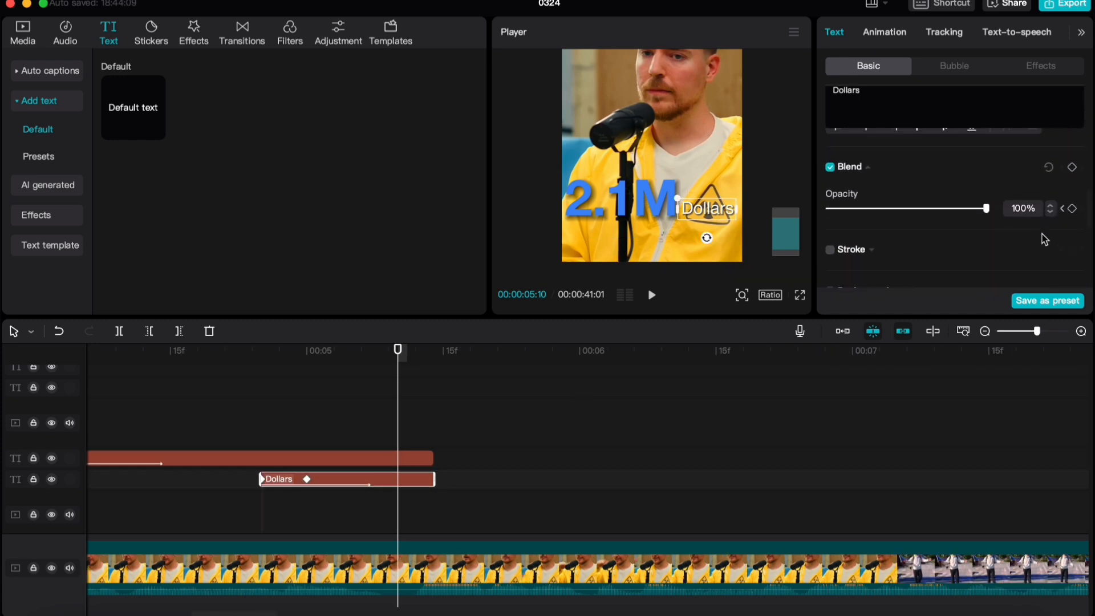
Add opacity and Position & Size keyframes to the "Dollars" text at 00:00:05:10
left_click(1072, 208)
scroll(1062, 205, "up", 6)
scroll(1062, 207, "down", 5)
scroll(1040, 205, "down", 1)
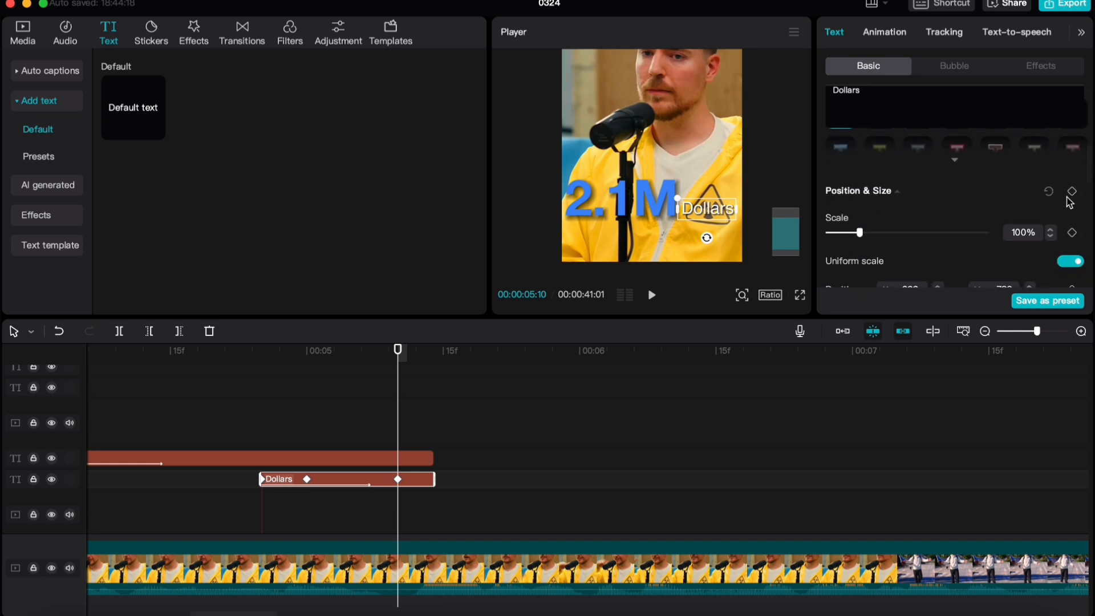
scroll(430, 481, "down", 1)
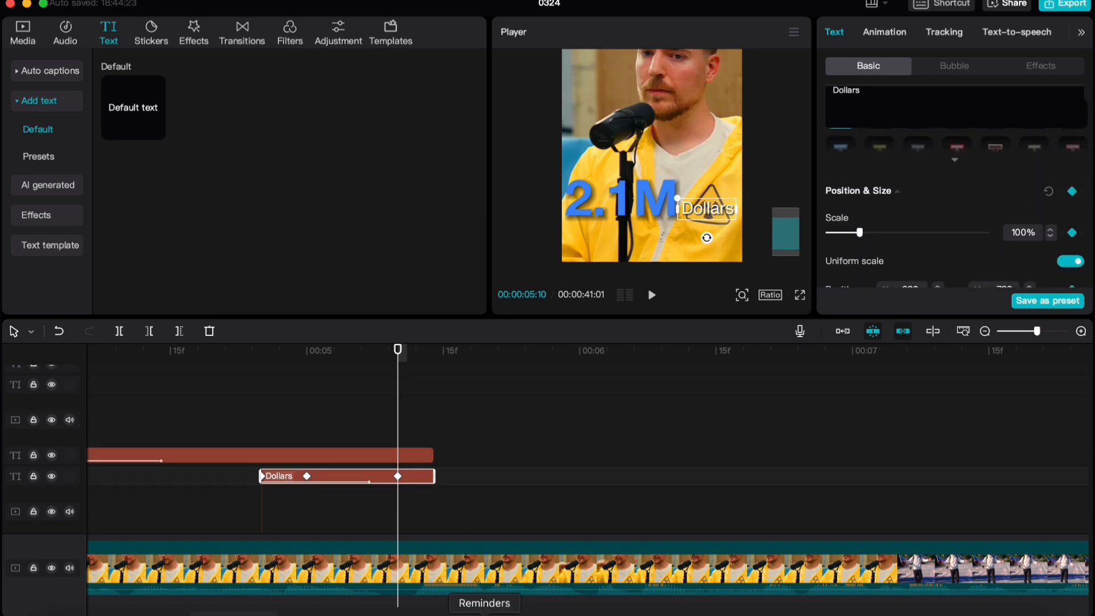
Lower the "Dollars" text straight down to Y -1389 at 00:00:05:13, redoing the first attempt that shifted it sideways
key("Right")
key("Right")
key("Right")
key("Right")
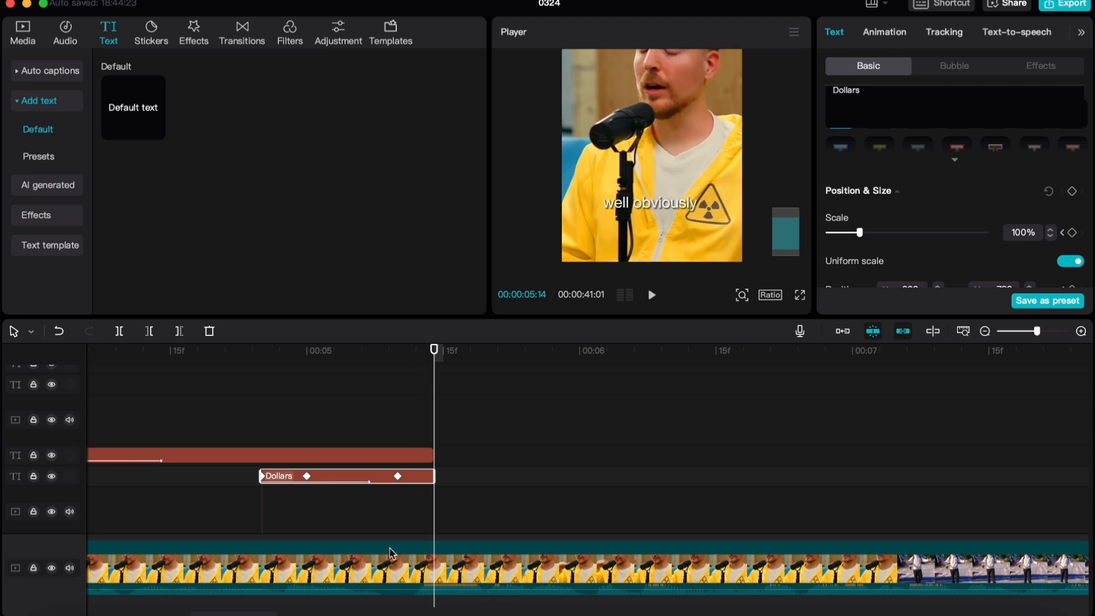
scroll(391, 552, "up", 2)
key("Left")
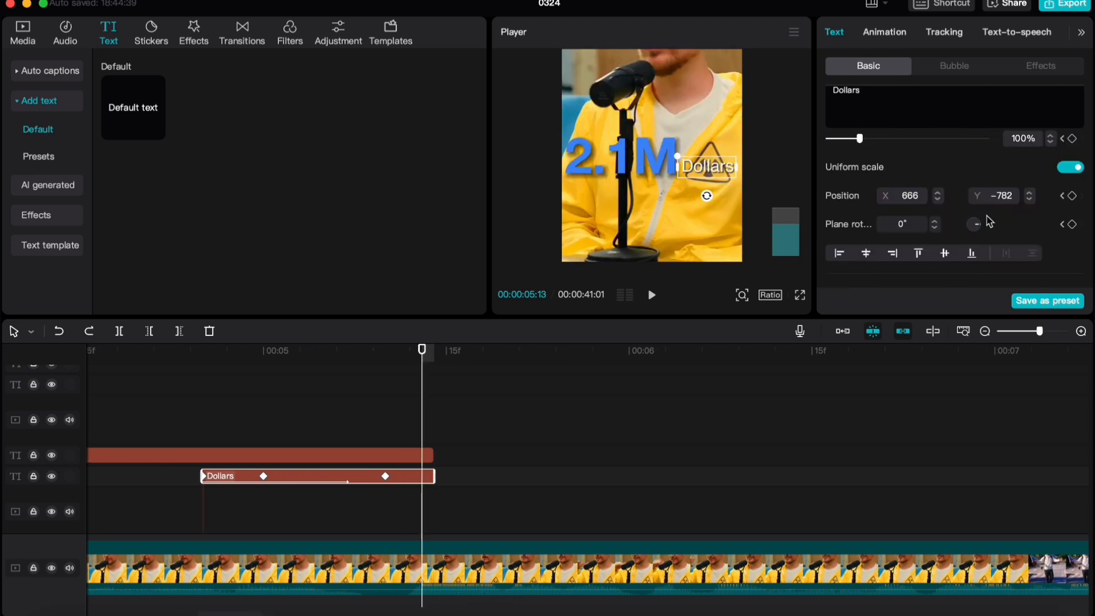
left_click_drag(992, 195, 999, 206)
left_click_drag(722, 172, 722, 211)
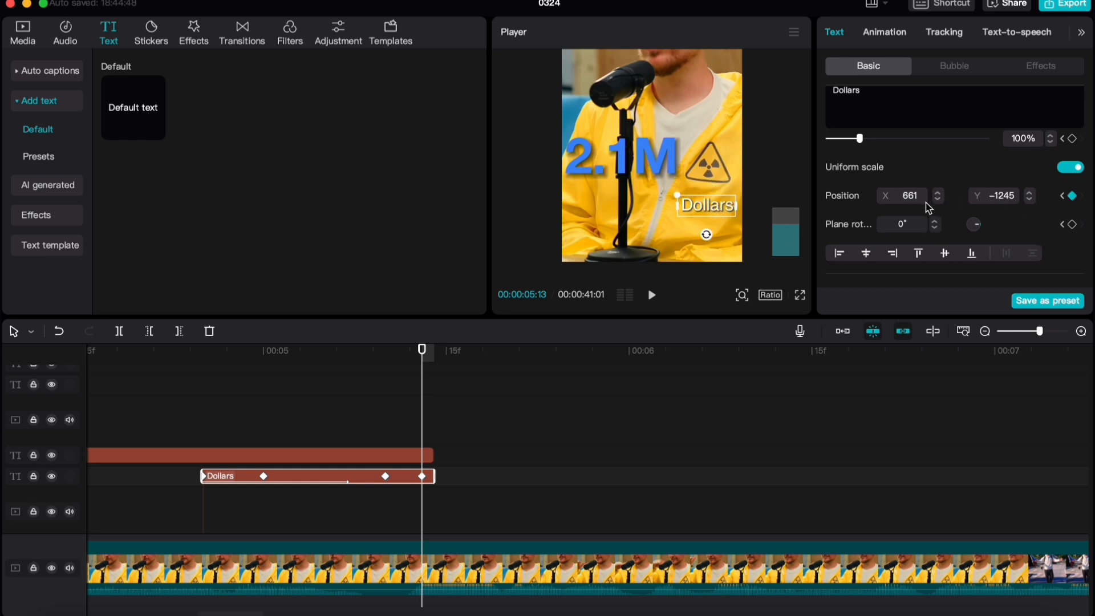
key("super+z")
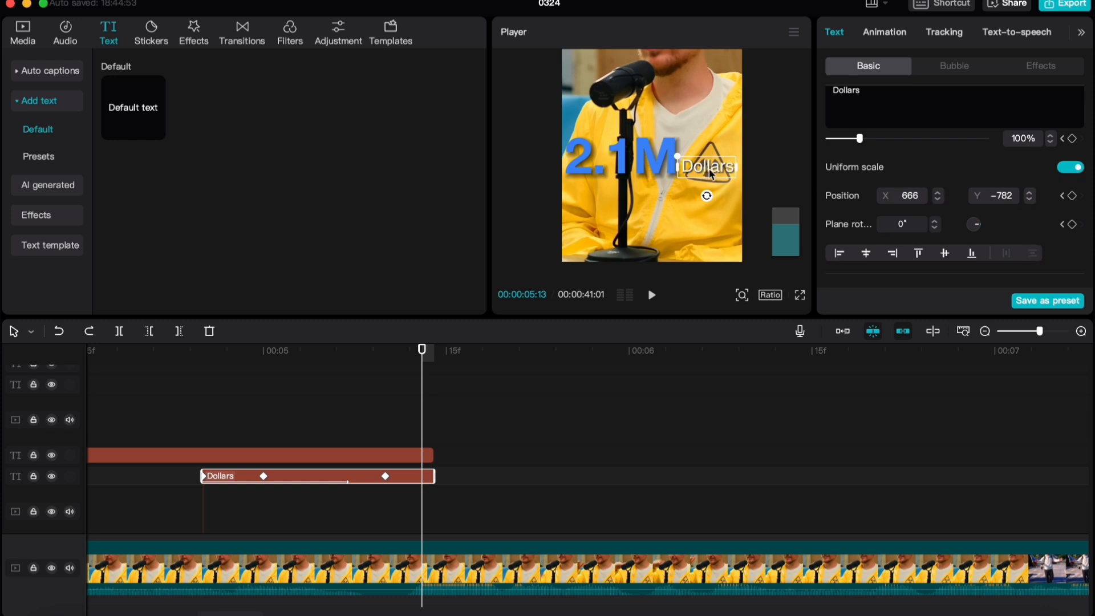
left_click_drag(709, 172, 709, 223)
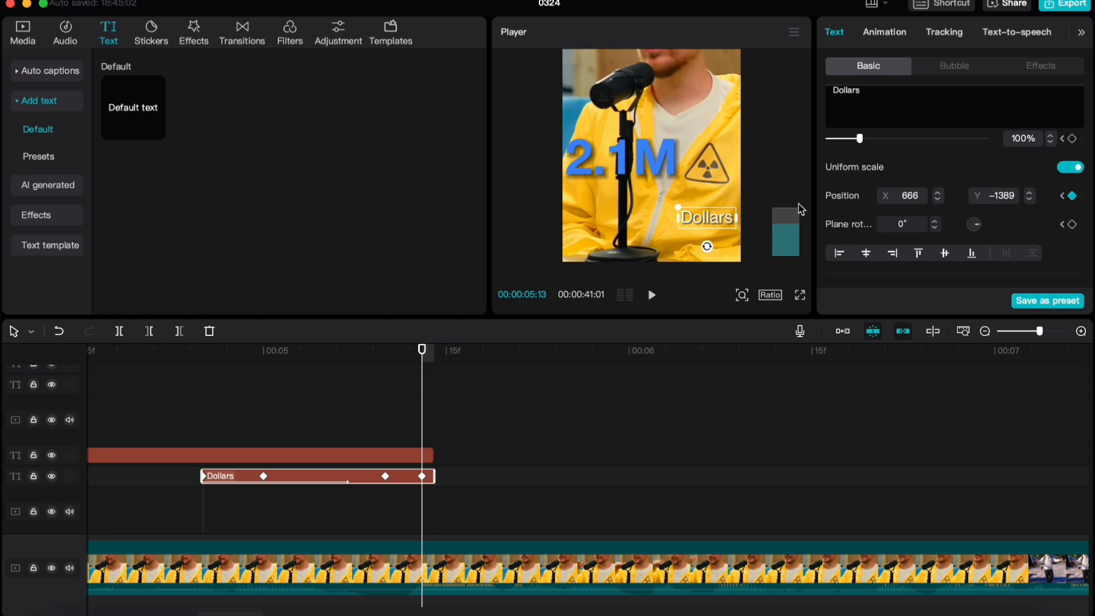
Set the "Dollars" text's opacity to 0% at 00:00:05:13
scroll(856, 237, "down", 3)
left_click(861, 179)
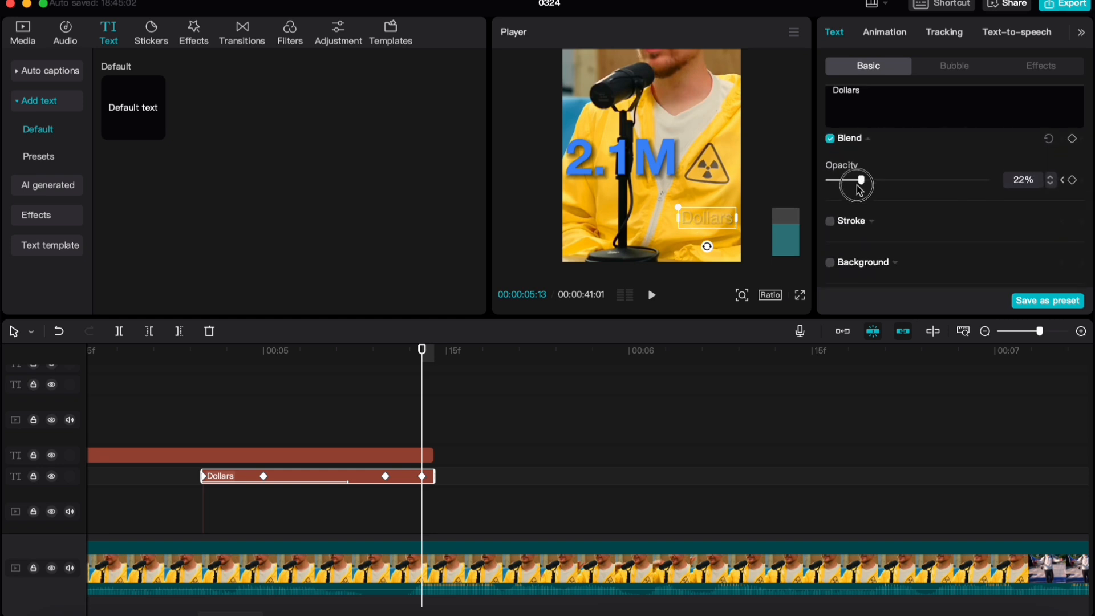
left_click_drag(860, 180, 825, 180)
Lower the "2.1M" text to Y -1617 at 00:00:05:13 and set its opacity to 0%
left_click(427, 455)
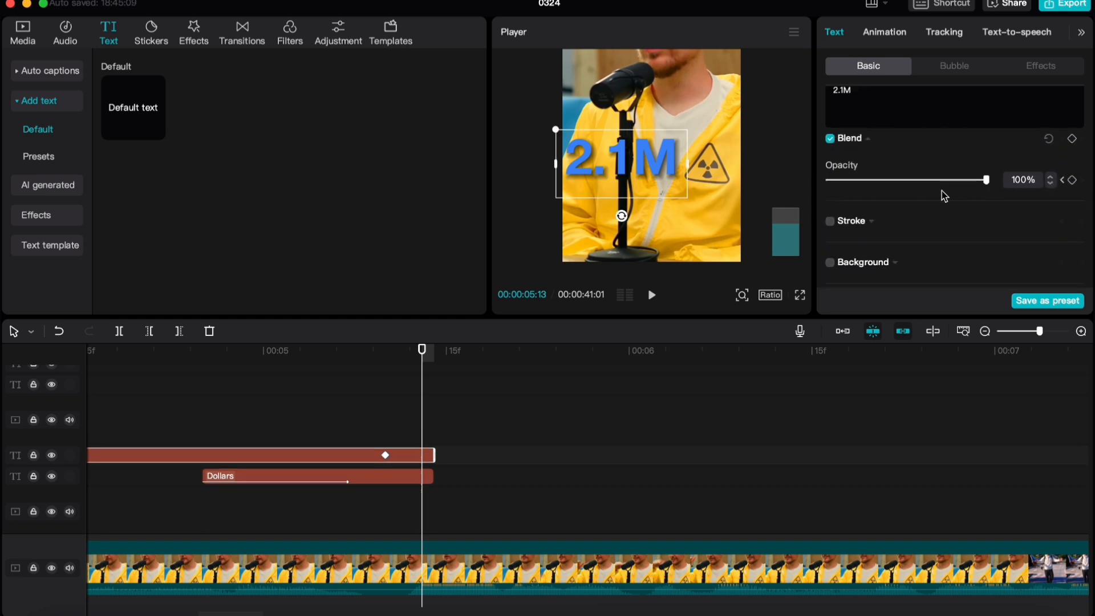
scroll(881, 262, "up", 3)
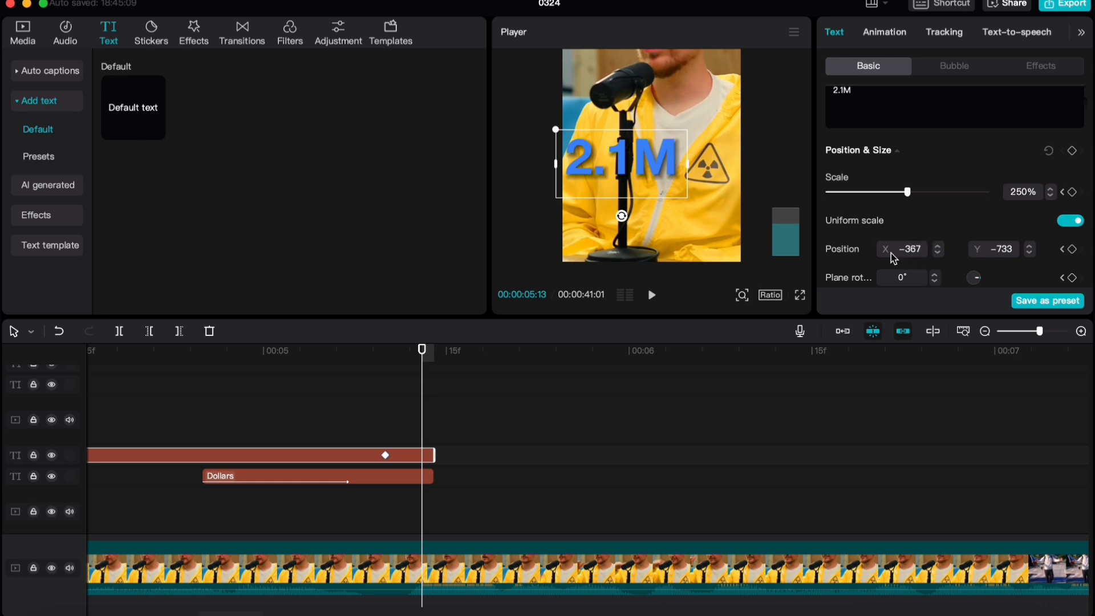
scroll(913, 254, "down", 1)
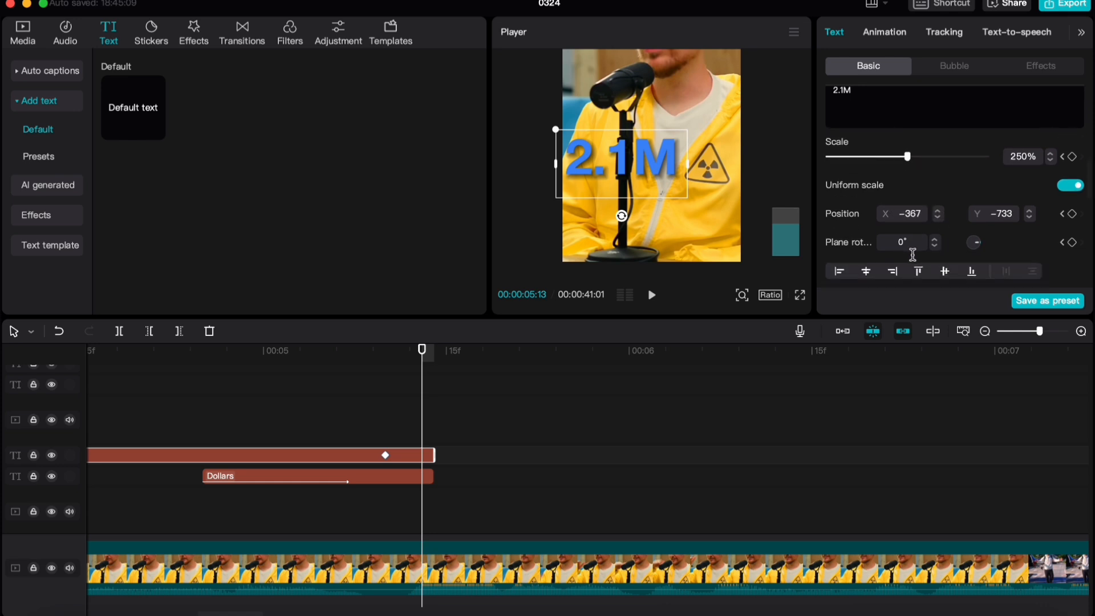
left_click_drag(614, 172, 612, 236)
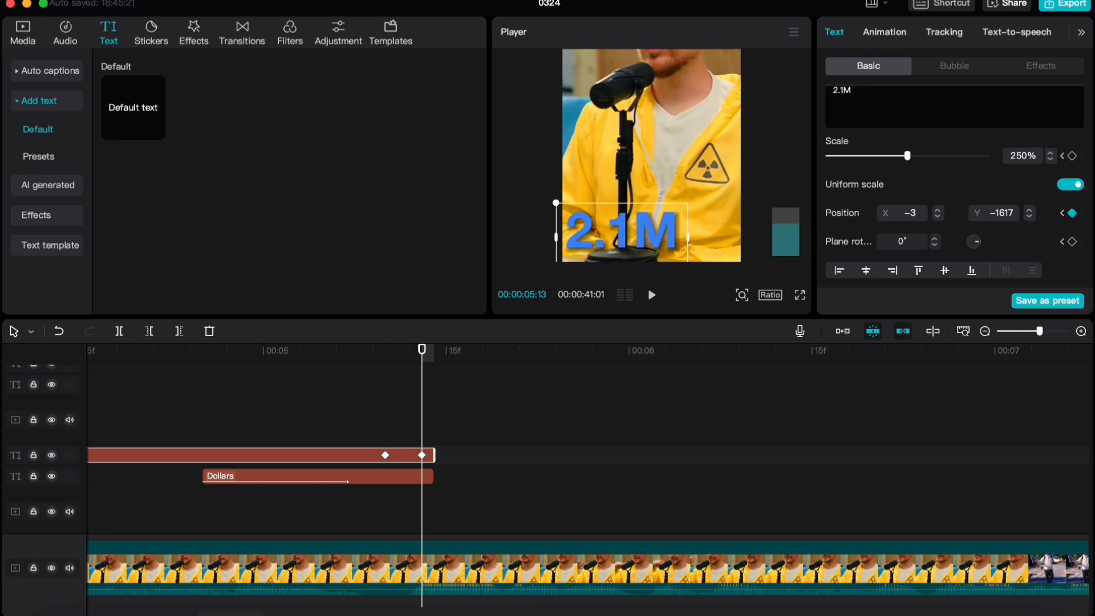
scroll(844, 228, "down", 4)
left_click_drag(847, 211, 821, 213)
scroll(410, 411, "up", 3)
Shift the final keyframes of both texts to their clip ends, and raise the "2.1M" text level with "Dollars" at 00:00:05:13
left_click_drag(431, 455, 447, 458)
left_click(445, 476)
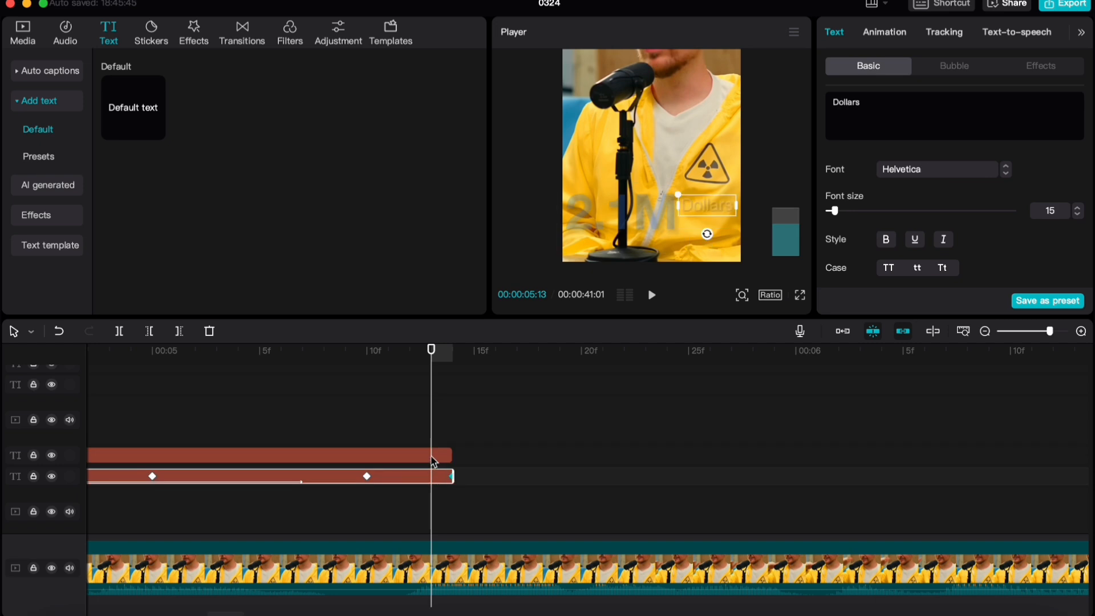
left_click(450, 456)
left_click_drag(618, 226, 615, 207)
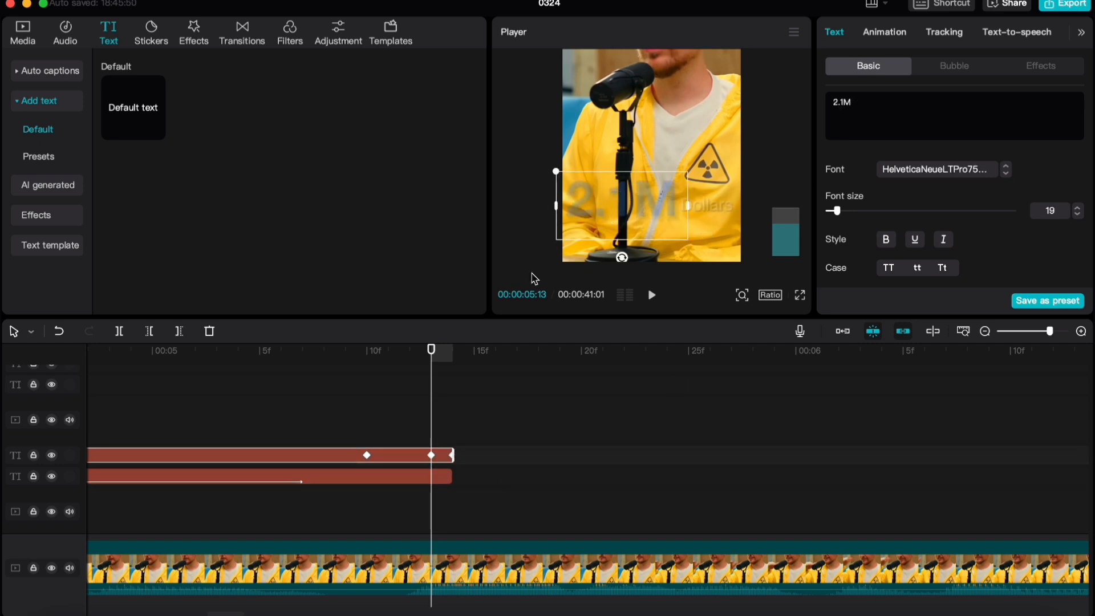
Play back the exit animations of the "2.1M" and "Dollars" texts
left_click(354, 384)
key("space")
scroll(379, 459, "down", 5)
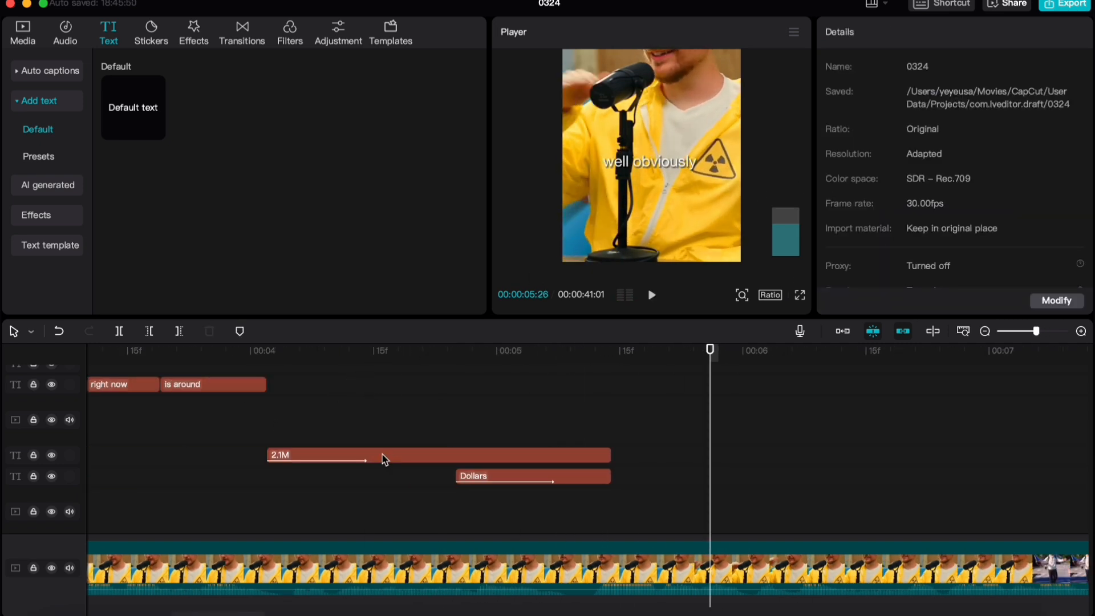
left_click(348, 448)
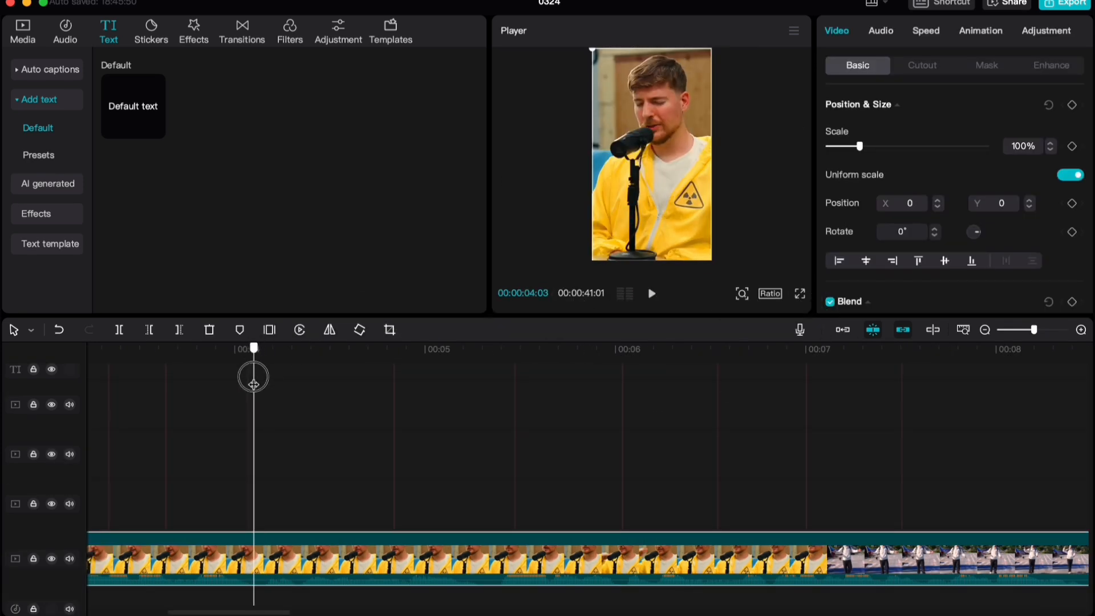
Add scale and position keyframes to the main MR beast.mov clip at 00:00:04:02, where the "2.1M" text starts
left_click_drag(250, 357, 273, 356)
scroll(312, 427, "up", 5)
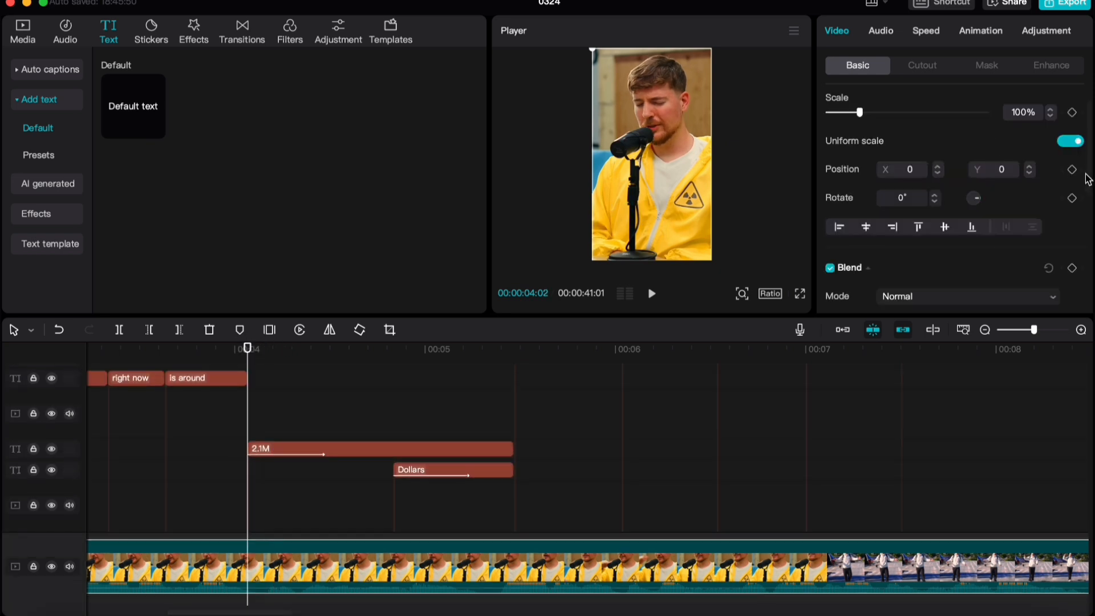
scroll(1066, 155, "up", 2)
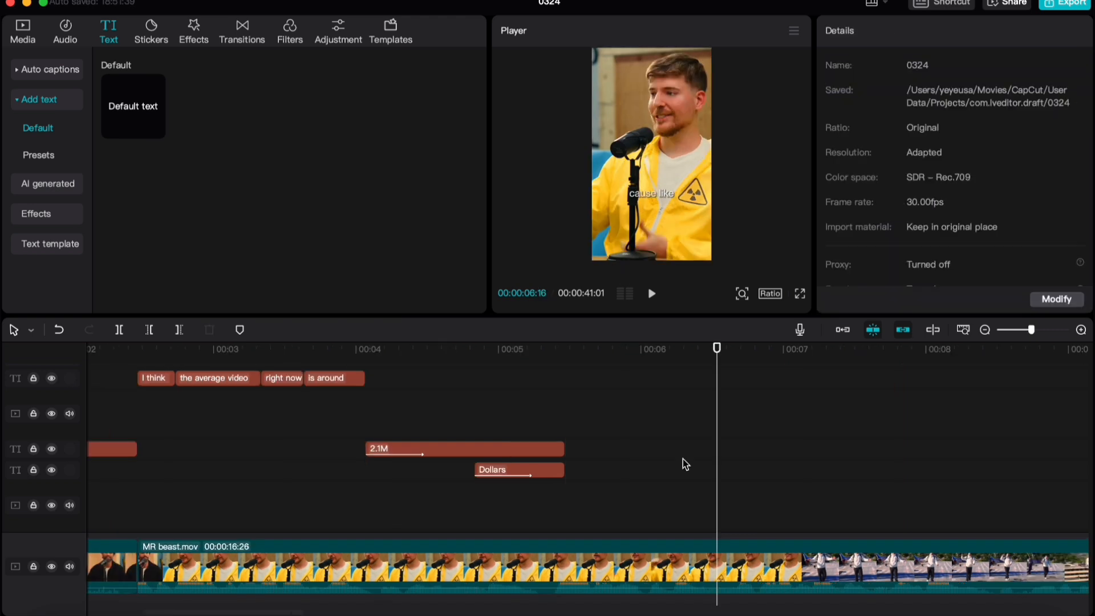
scroll(701, 445, "down", 3)
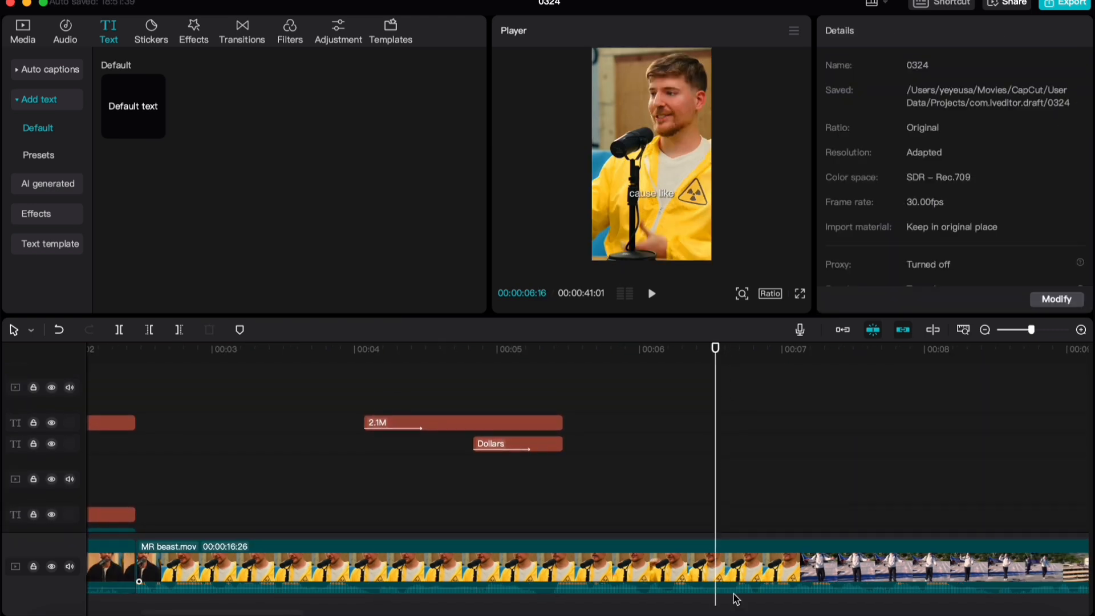
Scale the main MR beast.mov clip to 125% at 00:00:06:16 and reposition it to about X 109, Y -319
scroll(726, 561, "up", 3)
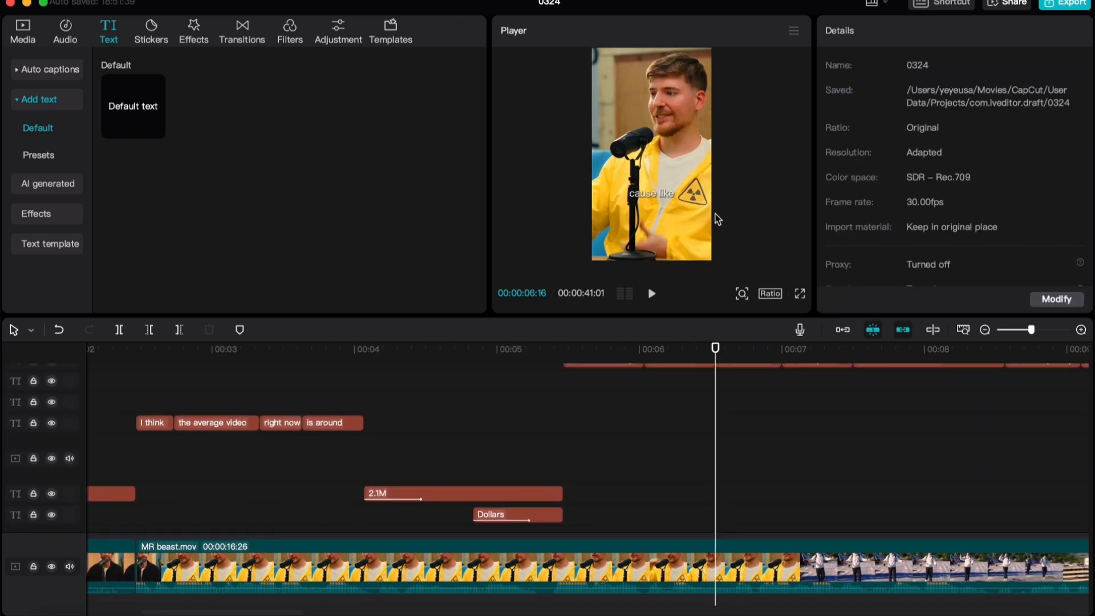
scroll(717, 355, "up", 2)
scroll(724, 520, "down", 1)
left_click(723, 550)
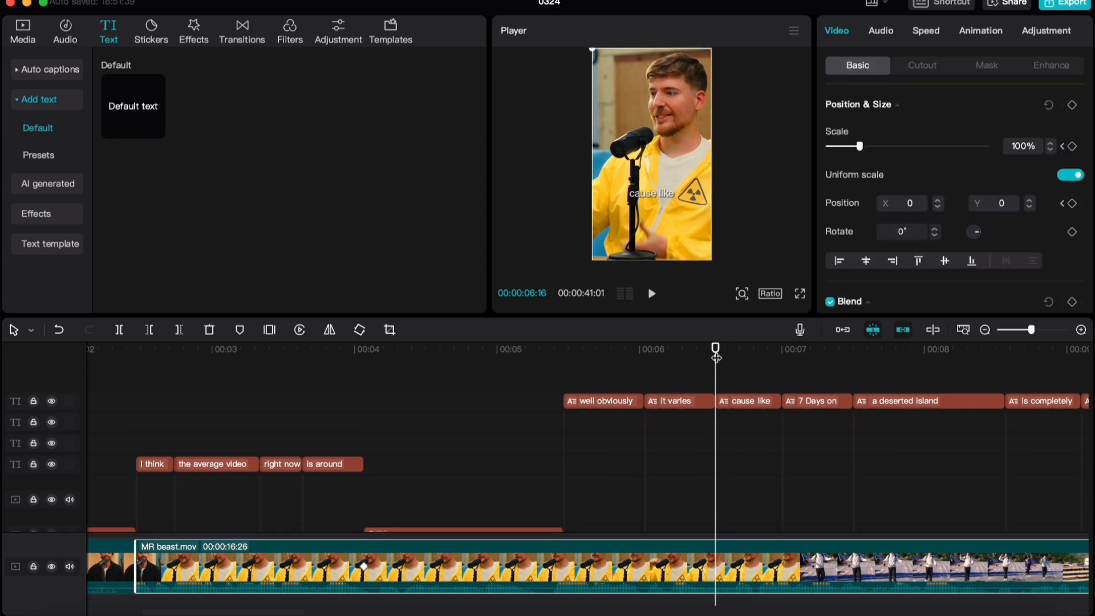
left_click_drag(1028, 147, 981, 151)
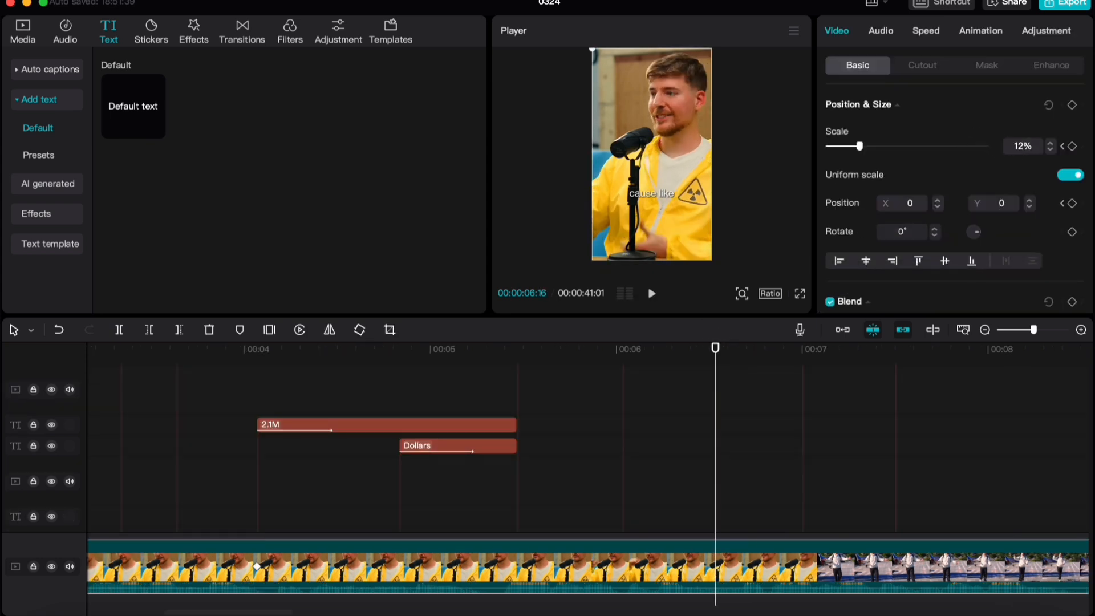
key("Return")
mouse_move(642, 126)
left_mouse_down()
mouse_move(656, 155)
mouse_move(649, 144)
left_mouse_up()
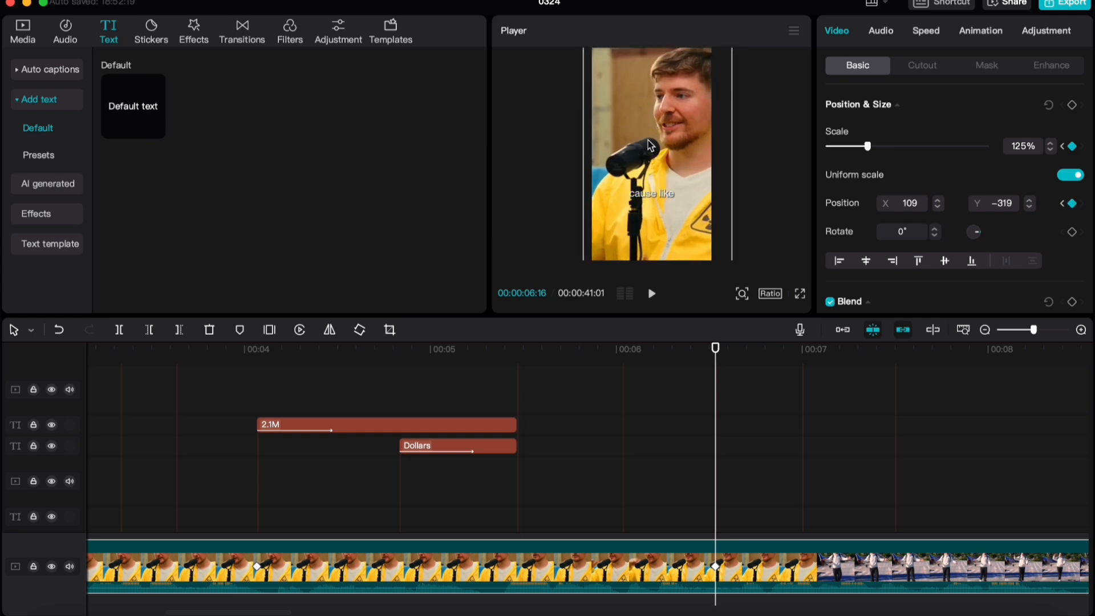
Play back the clip's zoom and return the playhead to 00:00:03:29
key("space")
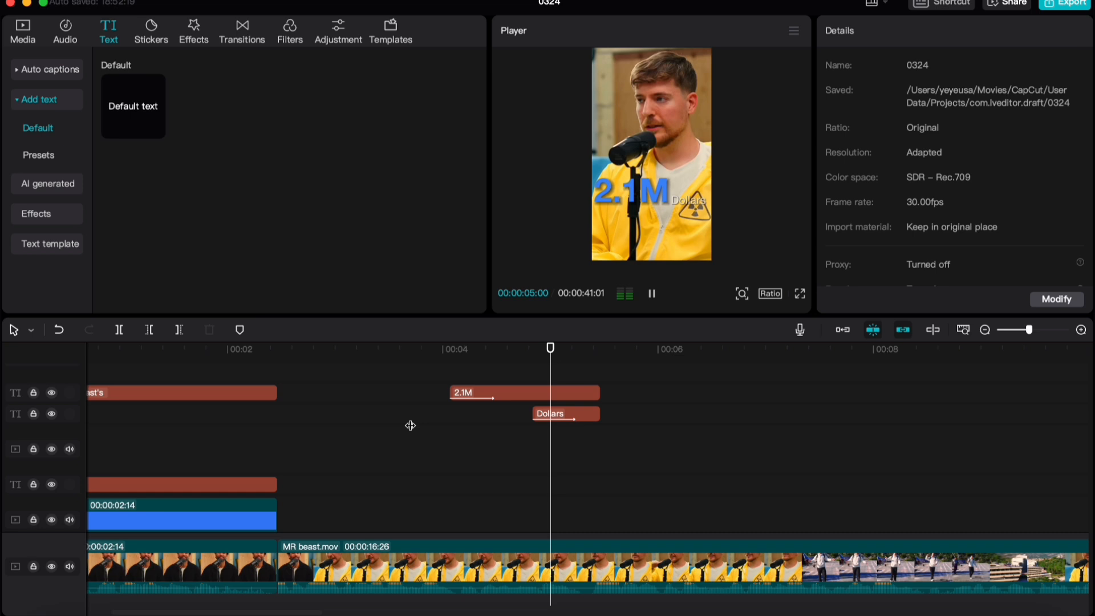
key("space")
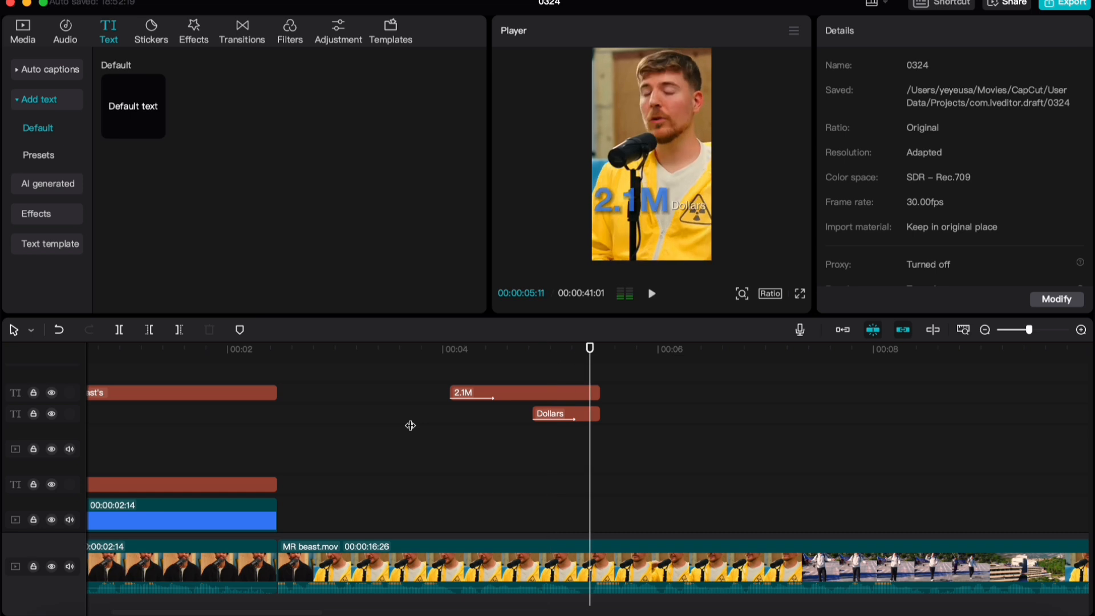
left_click(442, 428)
Show the keyframe lanes of the main MR beast.mov clip and expand its Scale graph
left_click(424, 559)
scroll(561, 514, "down", 3)
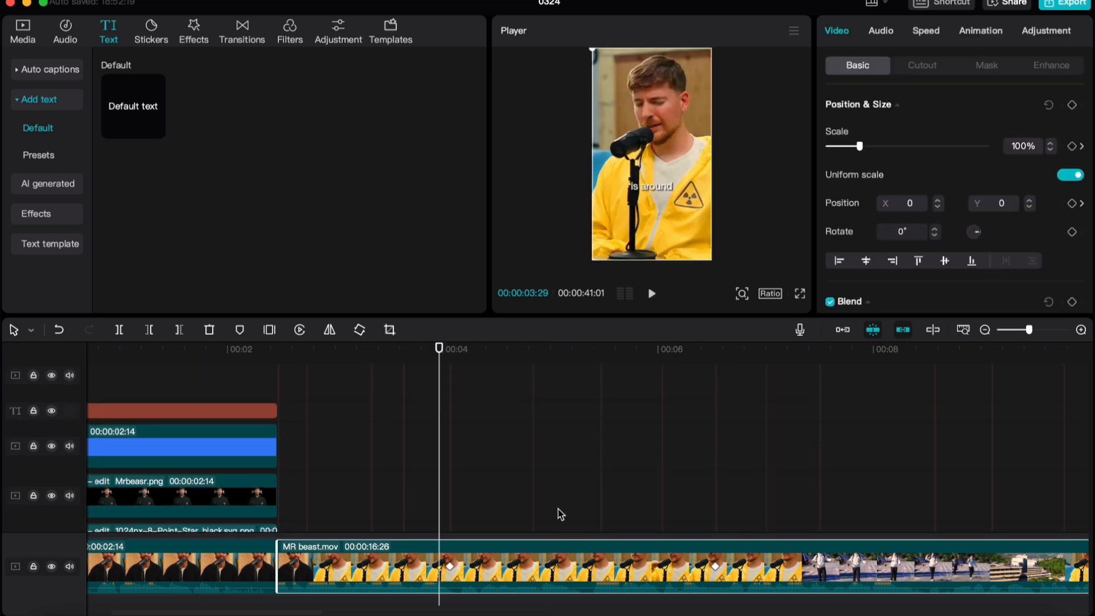
key("alt+k")
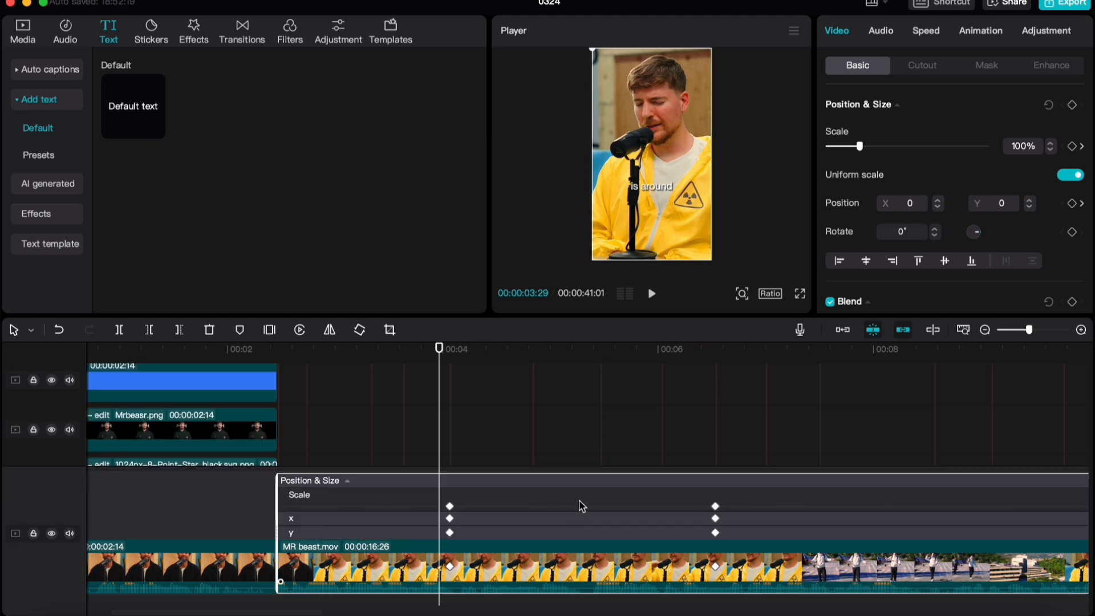
scroll(523, 496, "down", 1)
scroll(525, 499, "down", 1)
scroll(485, 484, "down", 1)
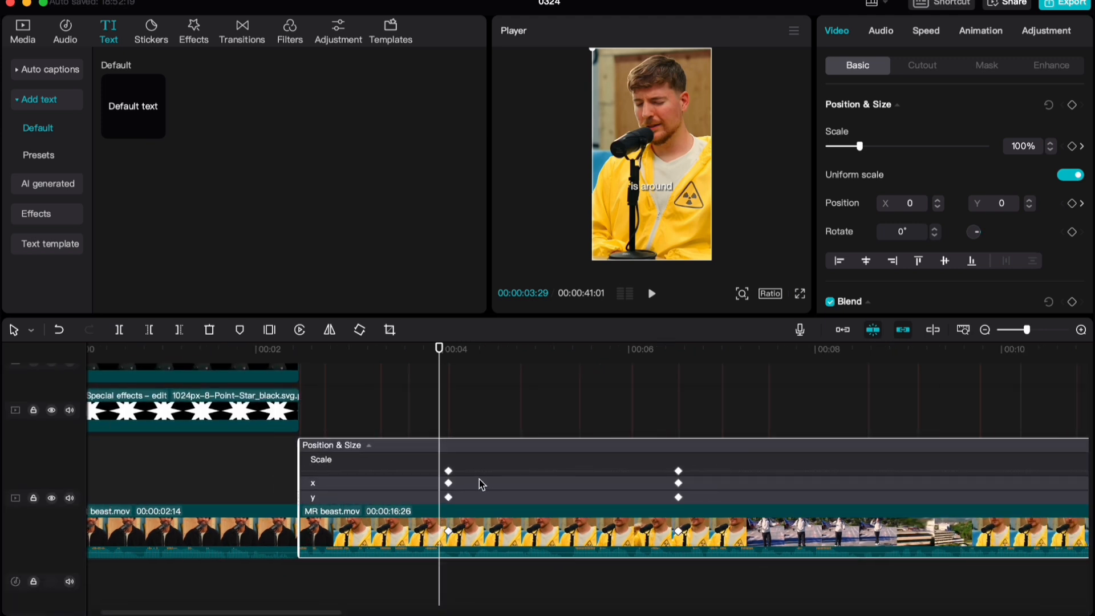
scroll(478, 482, "right", 7)
scroll(453, 480, "down", 2)
scroll(425, 473, "left", 3)
scroll(303, 416, "down", 3)
scroll(300, 424, "up", 2)
scroll(294, 434, "left", 2)
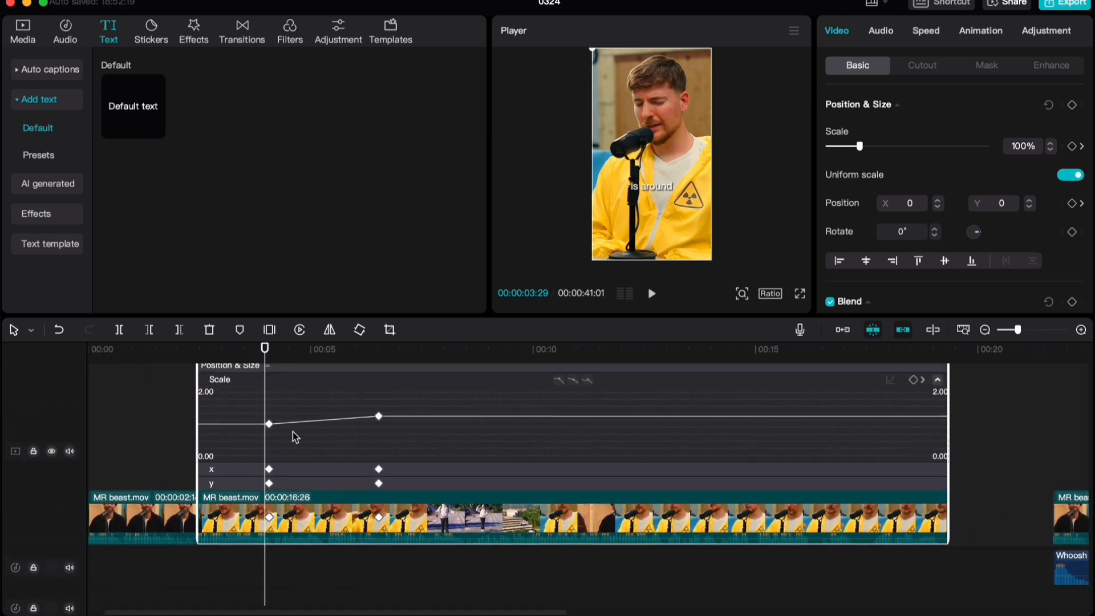
Apply the Ease Out 1 graph between the clip's two scale keyframes and play back the zoom
scroll(298, 436, "up", 1)
left_click(393, 424)
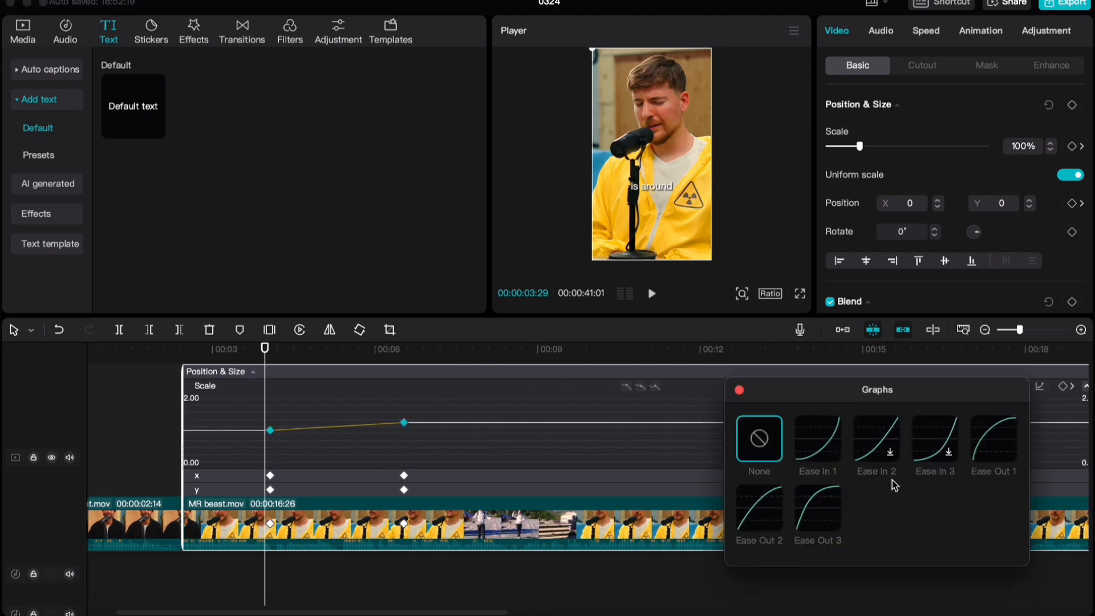
left_click(1002, 442)
left_click(739, 390)
scroll(280, 442, "up", 3)
key("space")
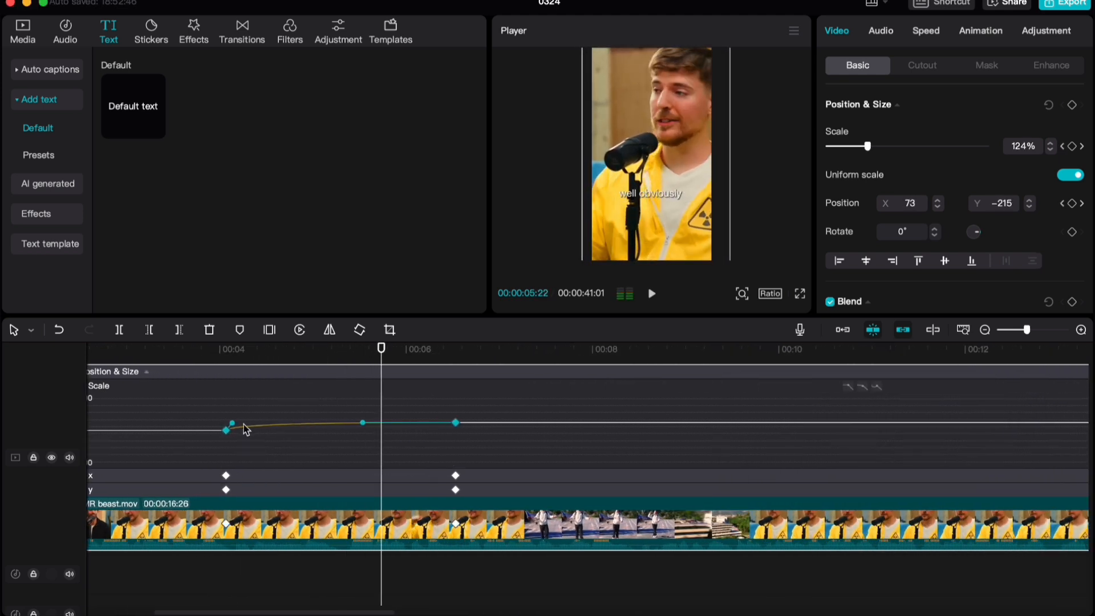
Adjust the curve handle of the first scale keyframe slightly and replay the zoom from just before it
scroll(246, 427, "up", 1)
left_click_drag(197, 423, 203, 423)
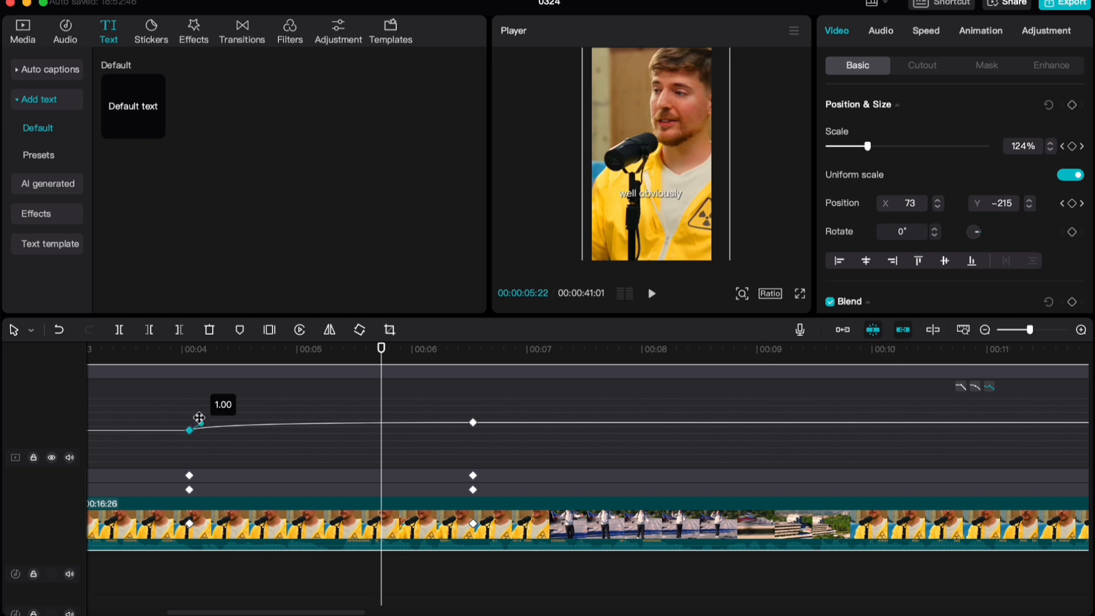
left_click(176, 361)
key("space")
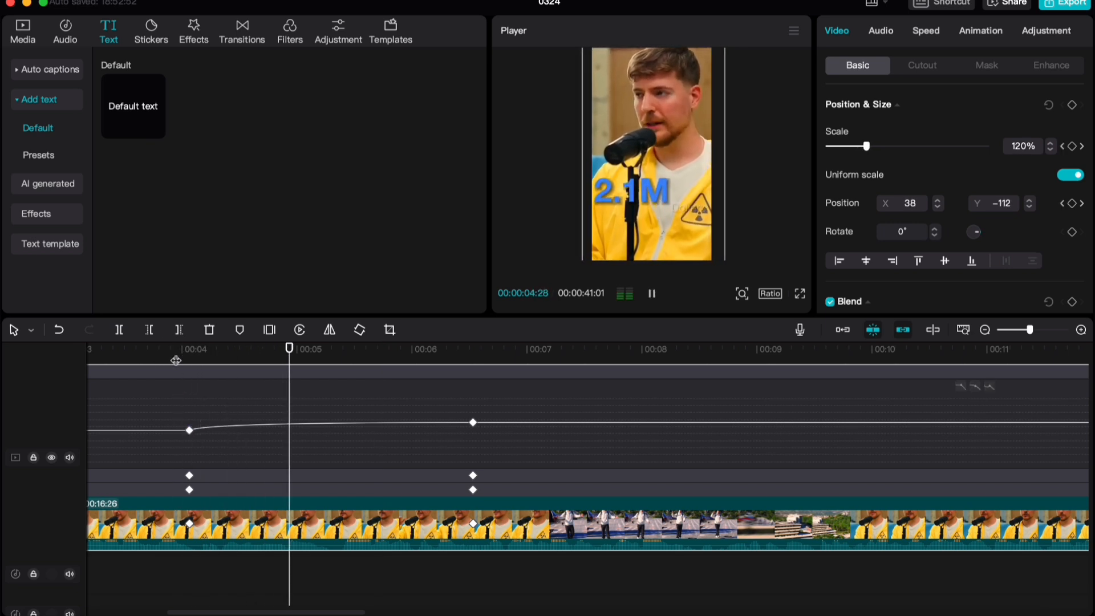
left_click(176, 360)
scroll(193, 438, "up", 3)
left_click(180, 361)
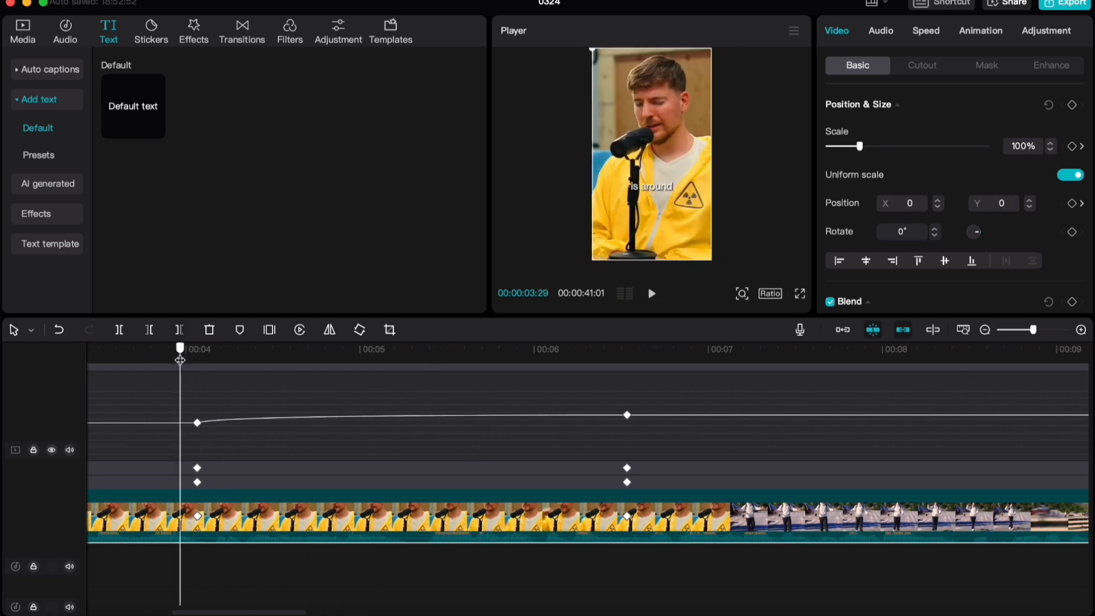
Scrub through the eased zoom, then expand the Y position graph of the main MR beast.mov clip
left_click_drag(179, 360, 331, 421)
scroll(293, 428, "left", 5)
scroll(342, 468, "down", 5)
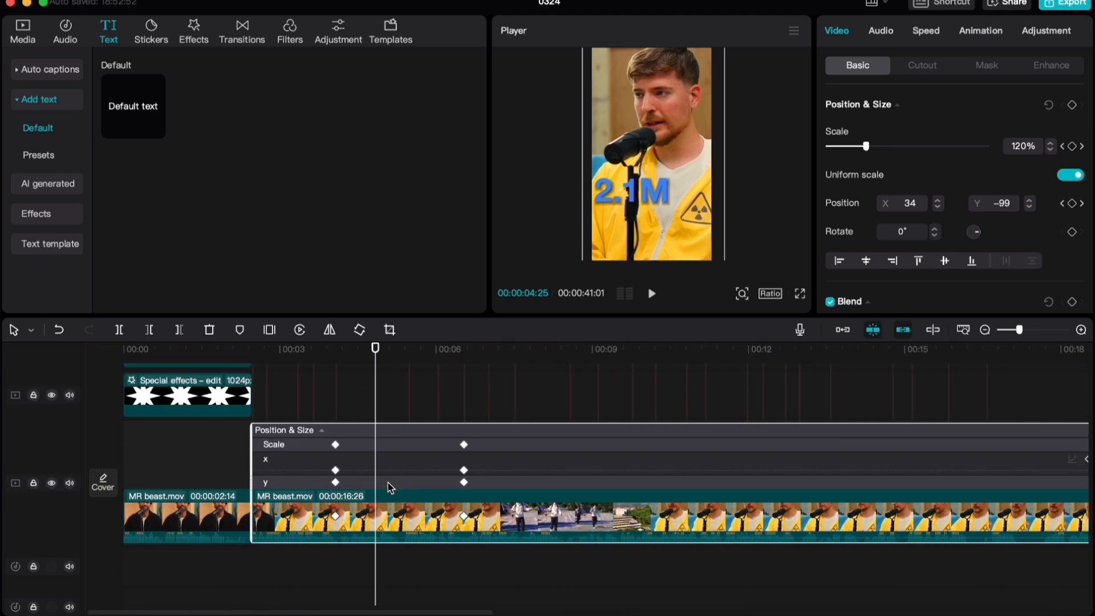
scroll(388, 482, "down", 3)
scroll(509, 422, "right", 5)
left_click(974, 419)
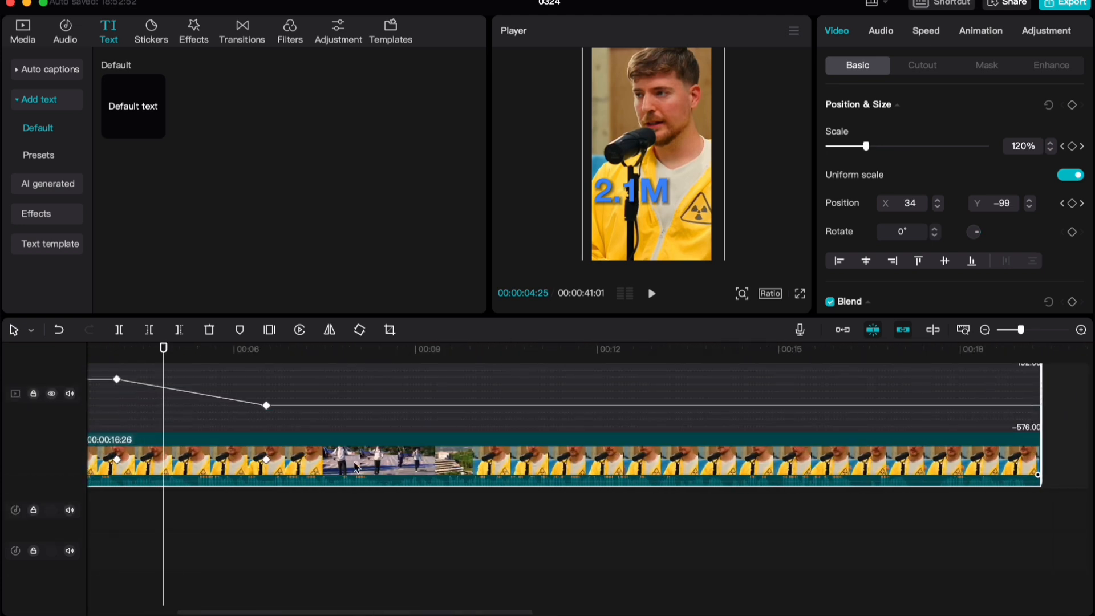
Apply the Ease Out 1 graph between the clip's two Y position keyframes and play back the zoom
left_click(849, 401)
left_click(789, 465)
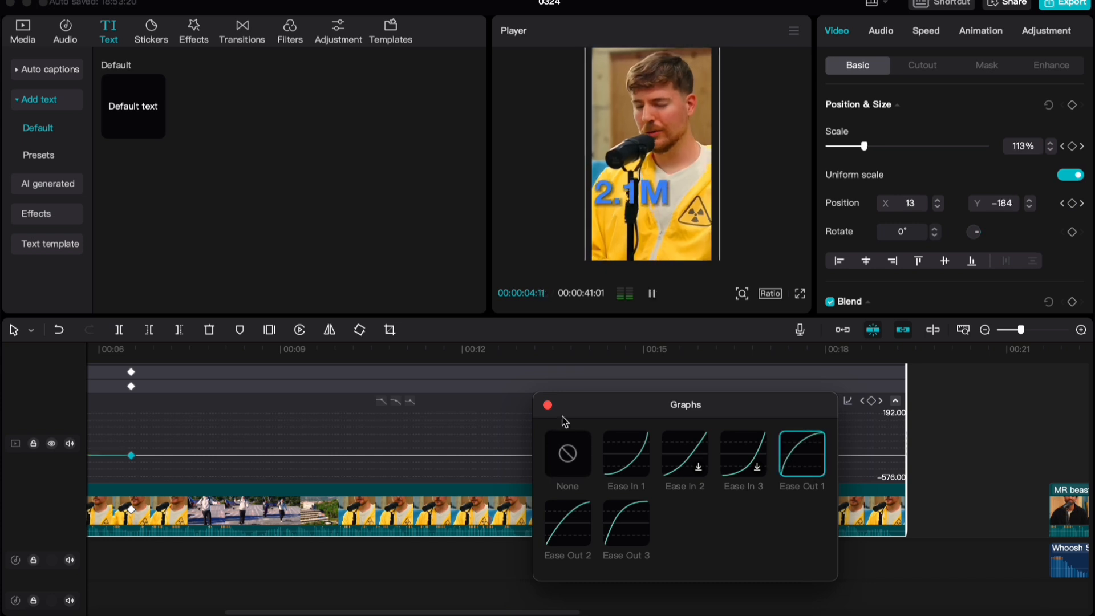
left_click(547, 406)
scroll(342, 474, "left", 6)
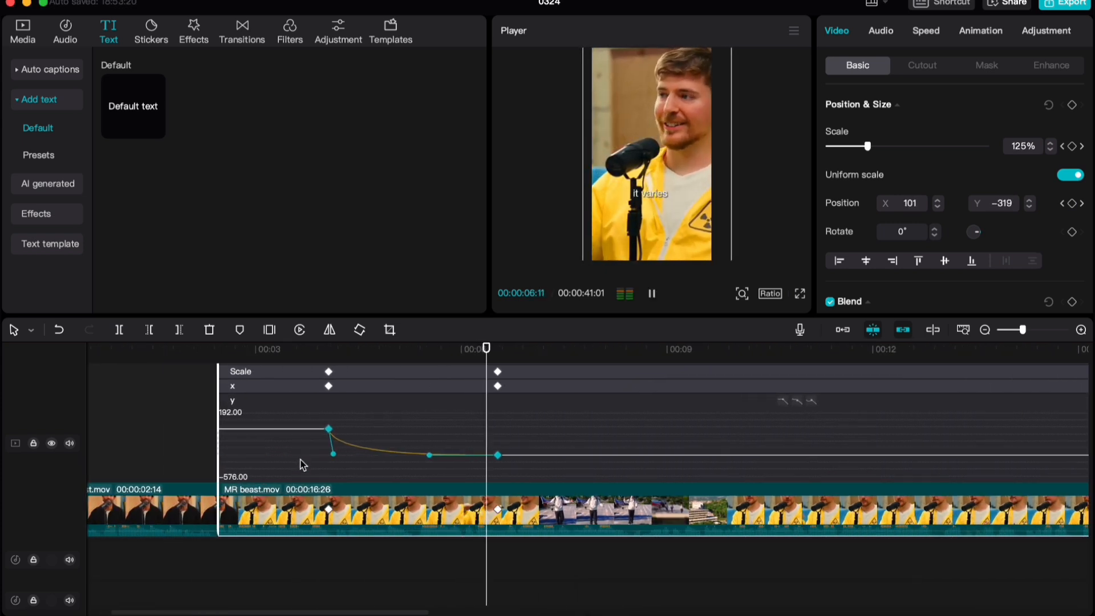
key("space")
Collapse the main clip's Y position graph and expand its X position graph
scroll(719, 460, "right", 8)
scroll(748, 459, "right", 1)
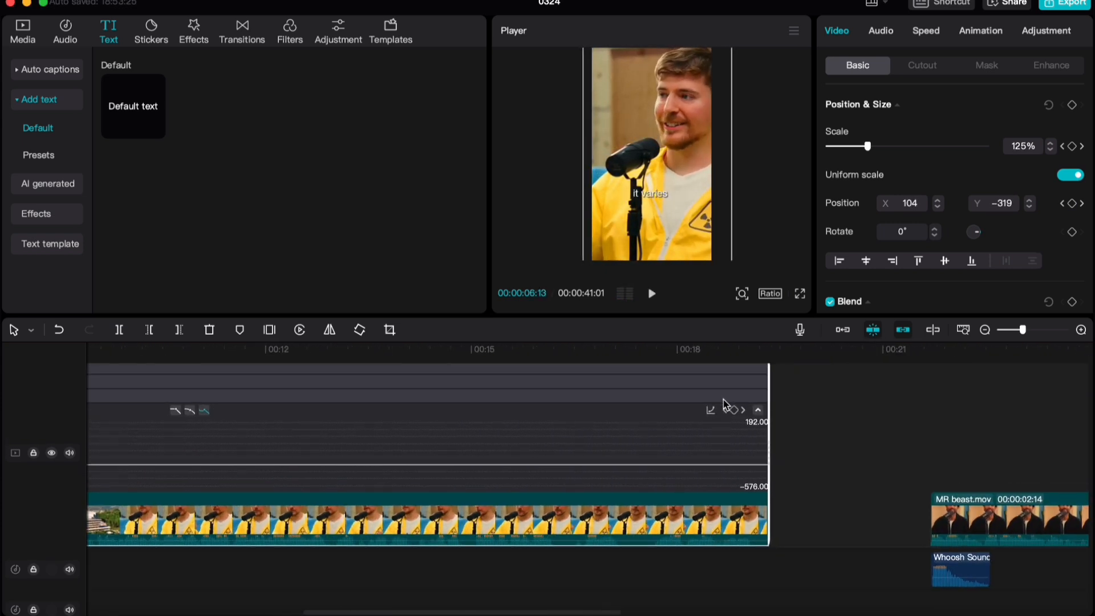
left_click(758, 408)
scroll(885, 463, "left", 4)
left_click(1013, 461)
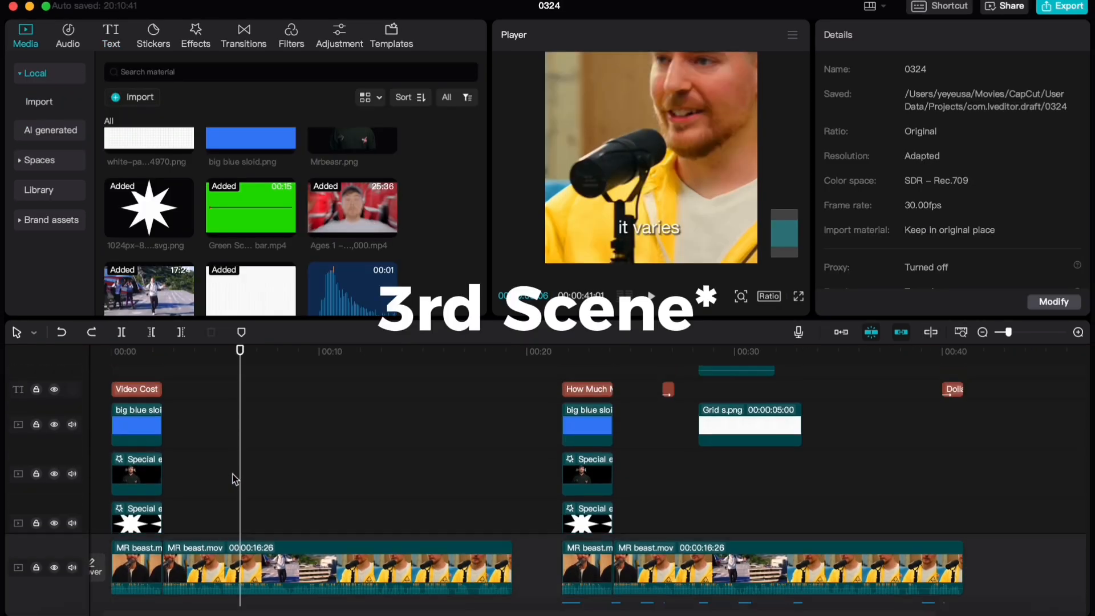
scroll(231, 471, "up", 2)
scroll(222, 473, "down", 3)
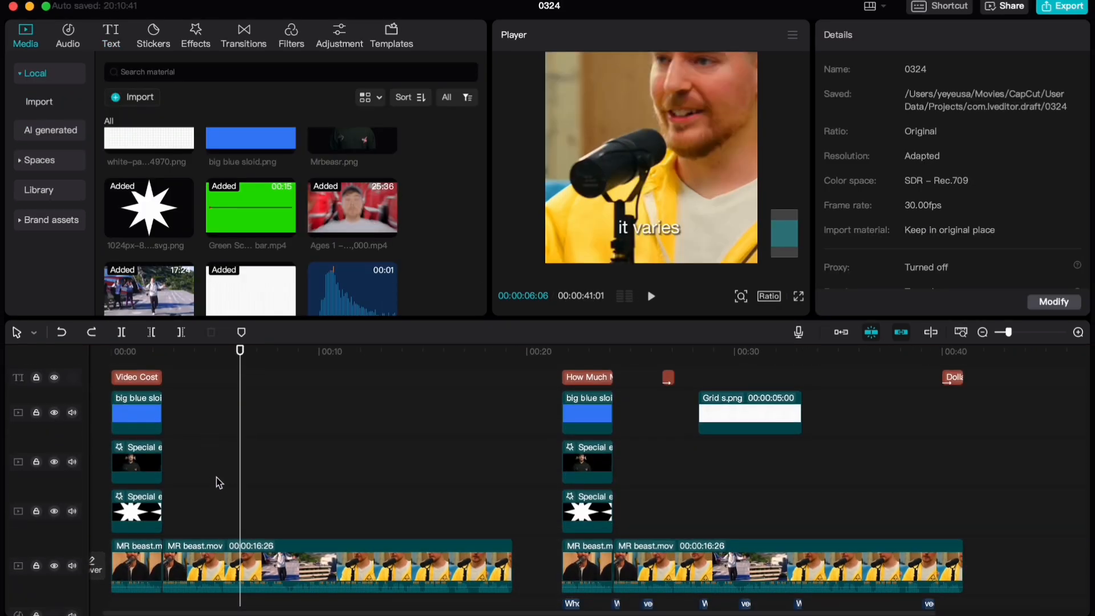
Add Grid s.png from the imported media to a track above the main MR beast.mov clip
scroll(240, 444, "down", 1)
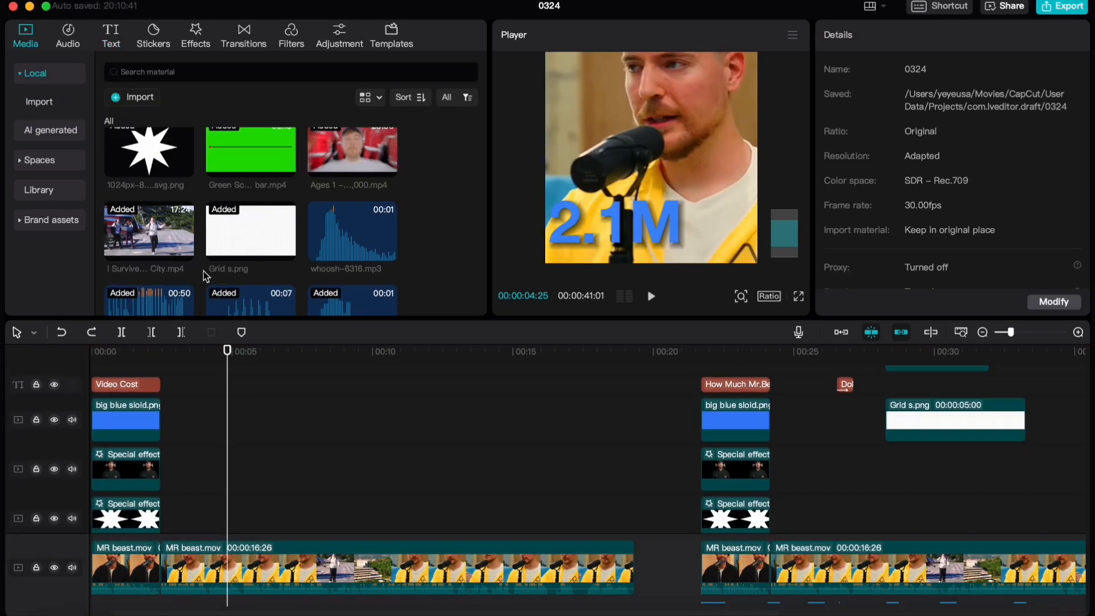
left_click_drag(228, 238, 249, 480)
scroll(248, 494, "up", 2)
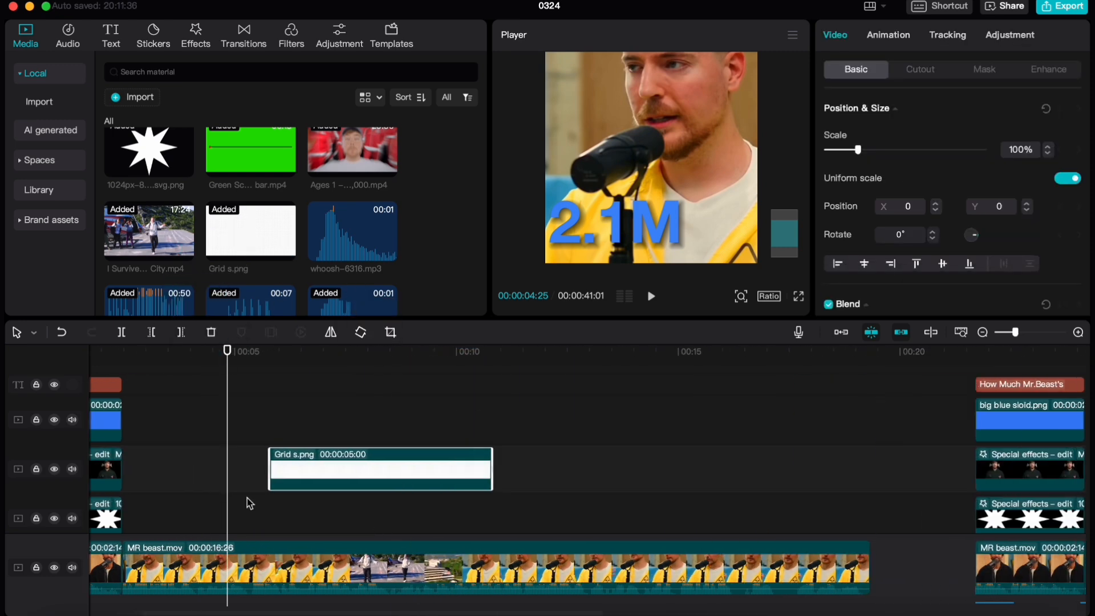
scroll(251, 485, "down", 3)
scroll(251, 481, "right", 1)
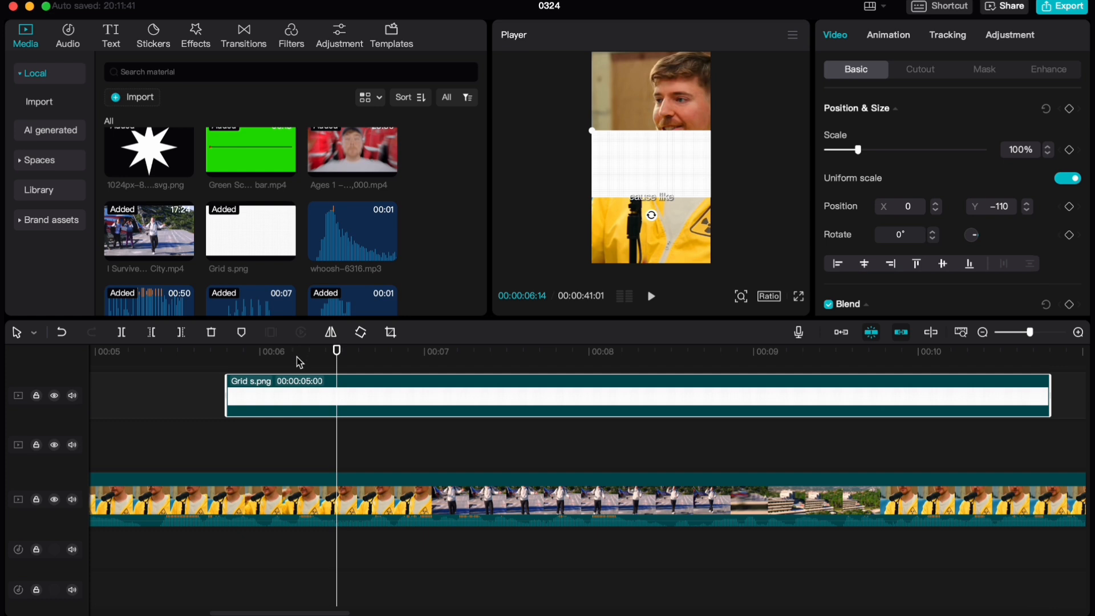
Place the playhead at 00:00:06:16, where the "cause like" caption begins, and move the Grid s.png clip to start there
left_click(298, 364)
left_click_drag(298, 363, 353, 366)
scroll(352, 379, "up", 5)
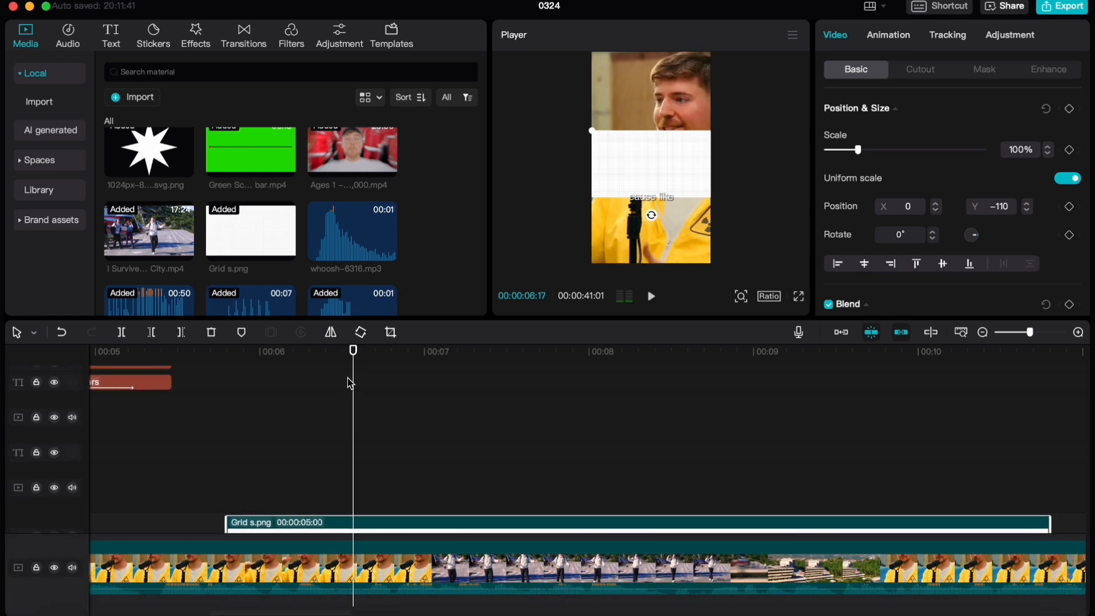
left_click(351, 383)
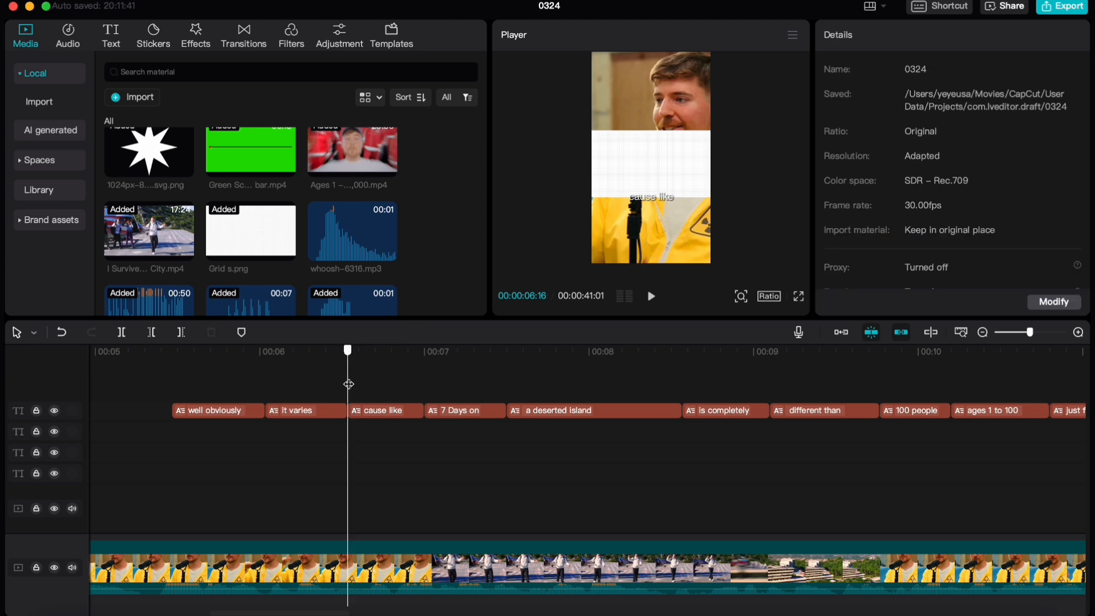
scroll(318, 429, "down", 4)
left_click_drag(317, 466, 525, 442)
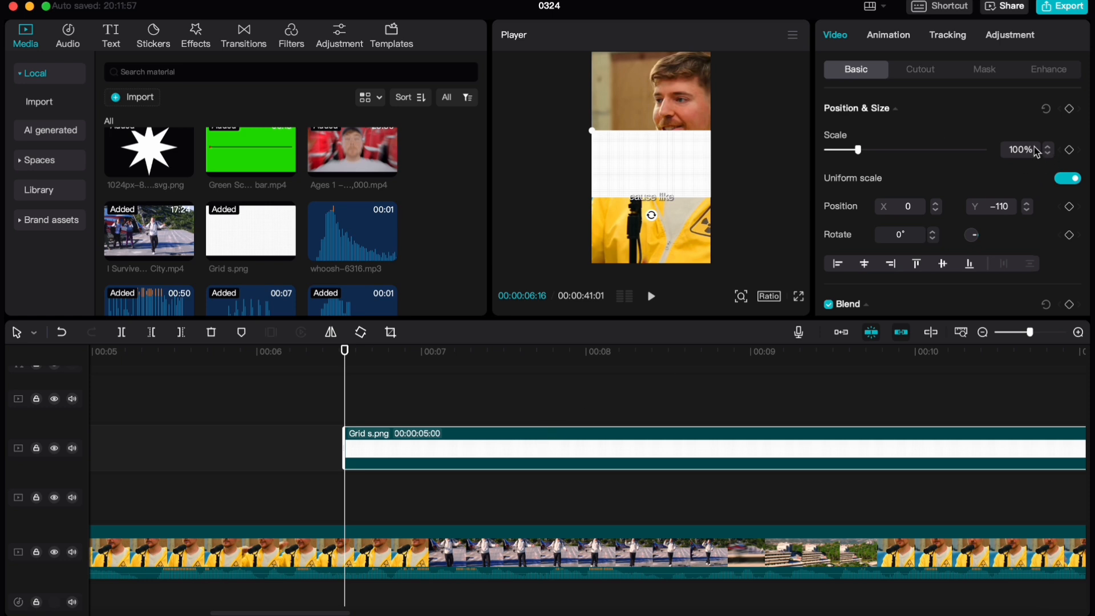
Scale Grid s.png to 395% so it fills the frame and play back the result
type("390")
key("Return")
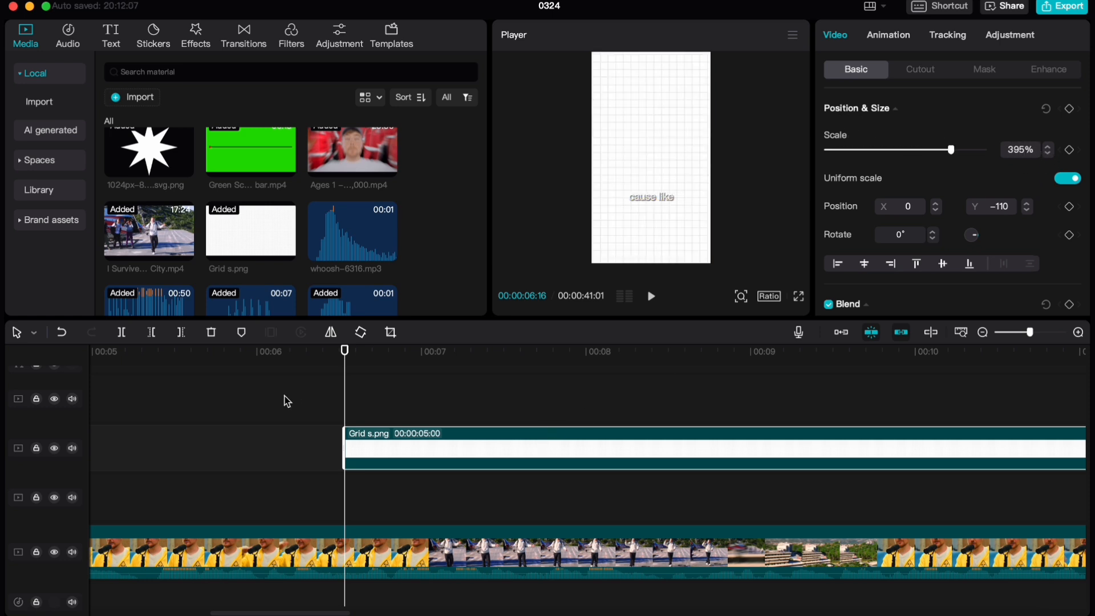
left_click(280, 405)
key("space")
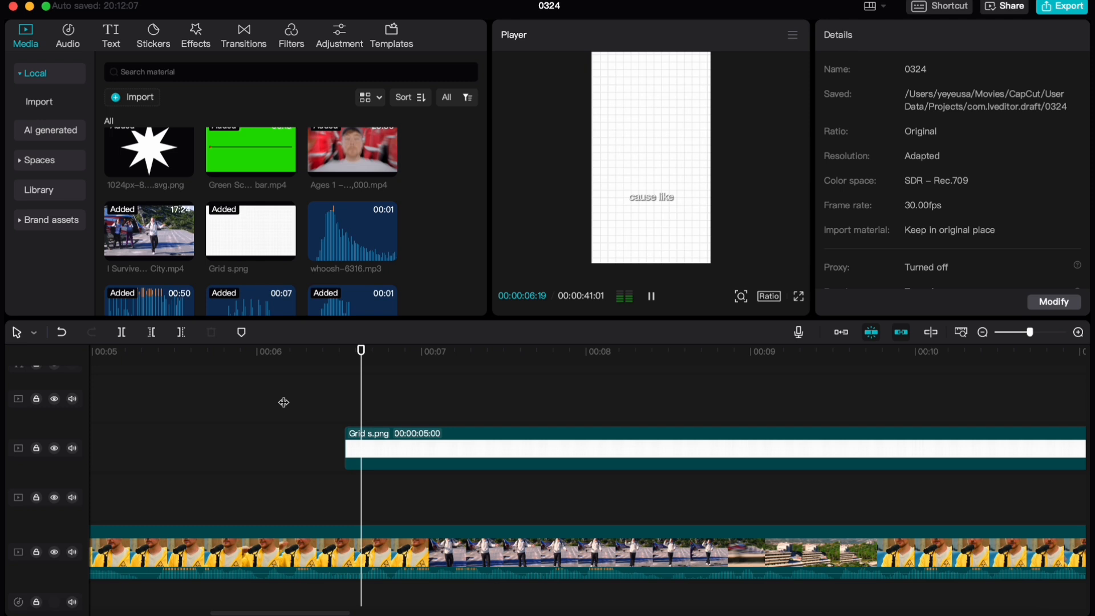
left_click(323, 393)
Keyframe the Grid s.png clip's opacity at 0% at its start, 00:00:06:16
left_click(349, 448)
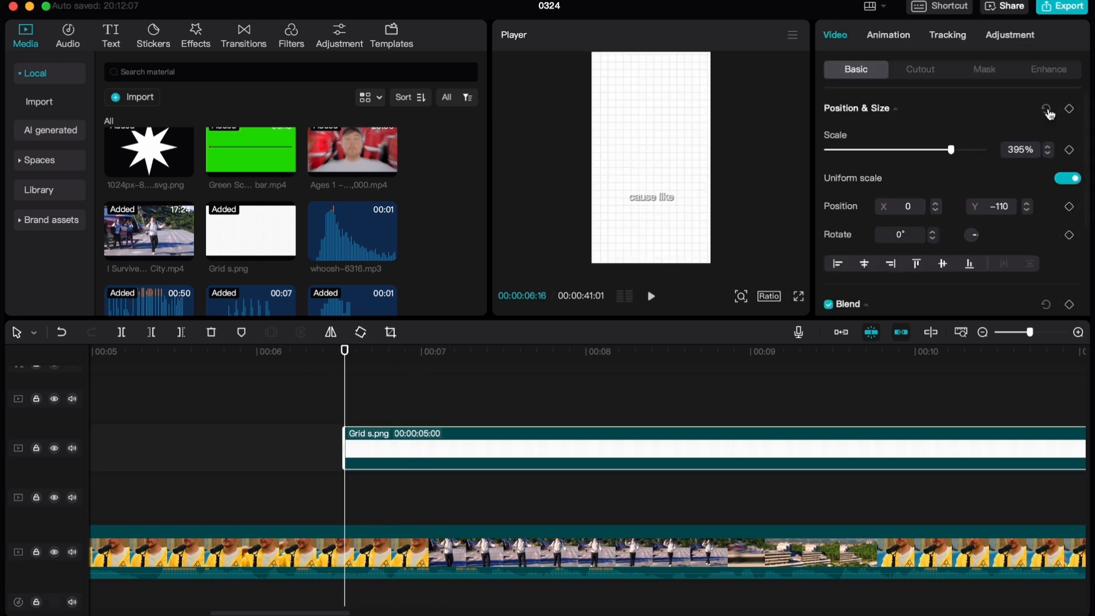
scroll(925, 256, "down", 2)
scroll(925, 256, "down", 3)
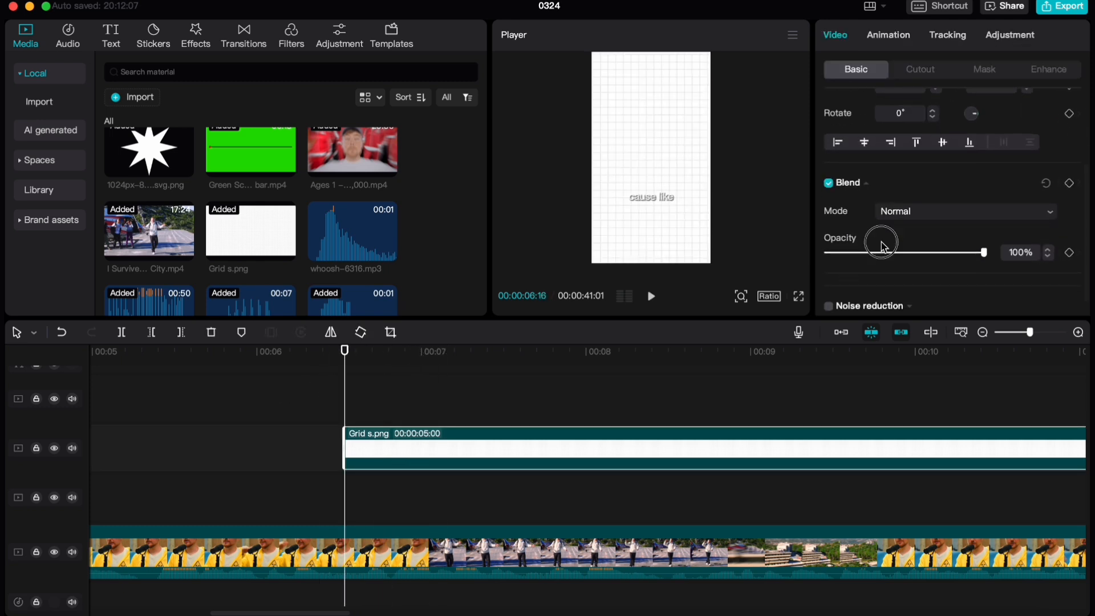
left_click_drag(893, 252, 826, 252)
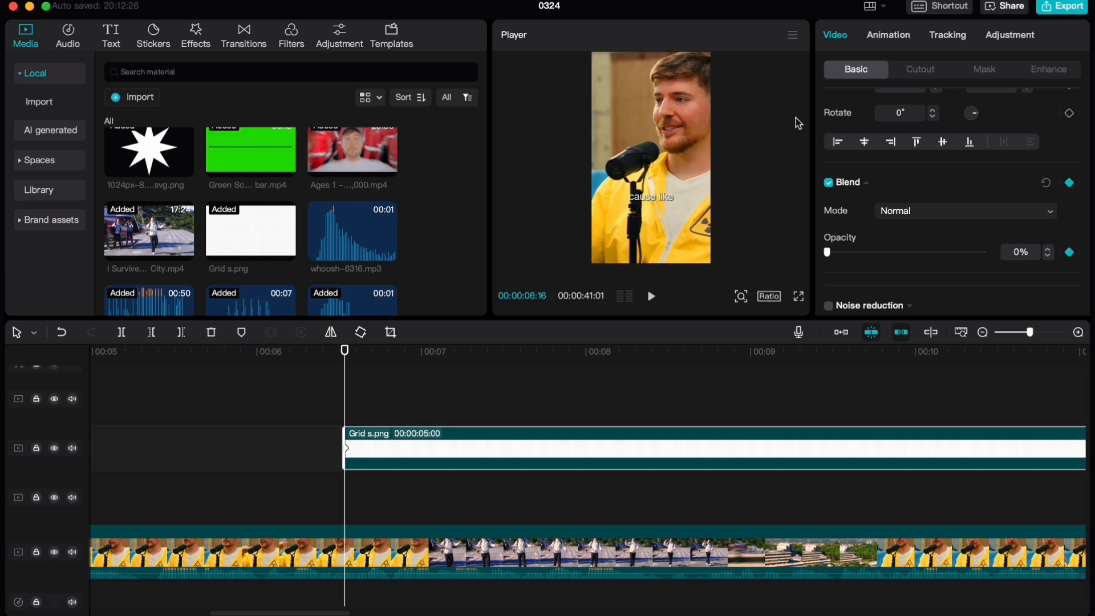
Raise the grid's opacity to full at 00:00:06:21 to create a fade-in, and scrub through the fade
key("Right")
key("Right")
key("Right")
key("Right")
key("Right")
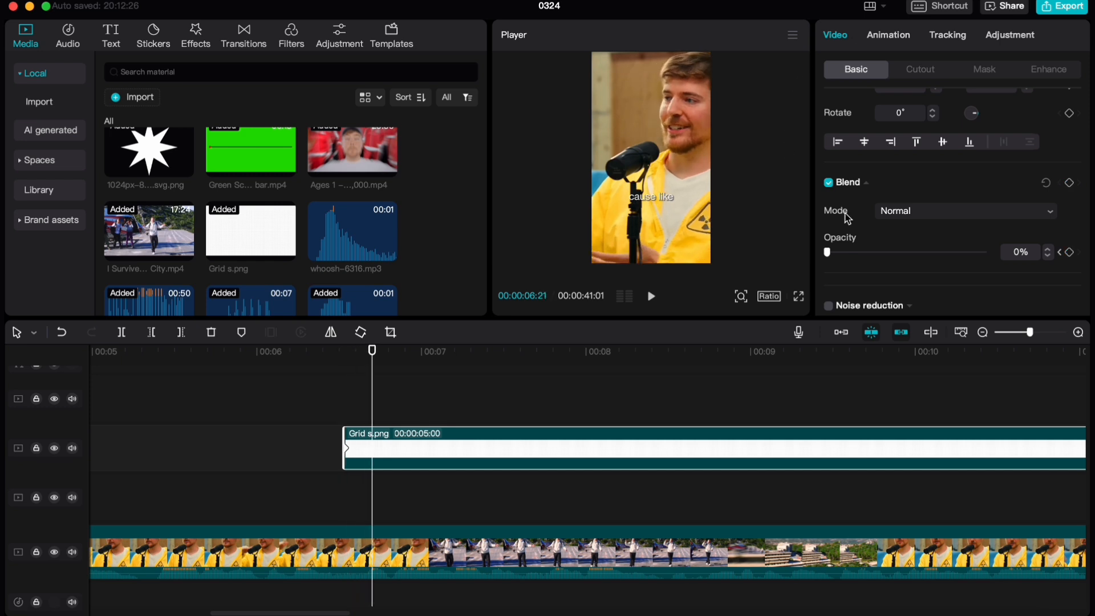
left_click_drag(893, 267, 1017, 266)
left_click_drag(308, 386, 365, 377)
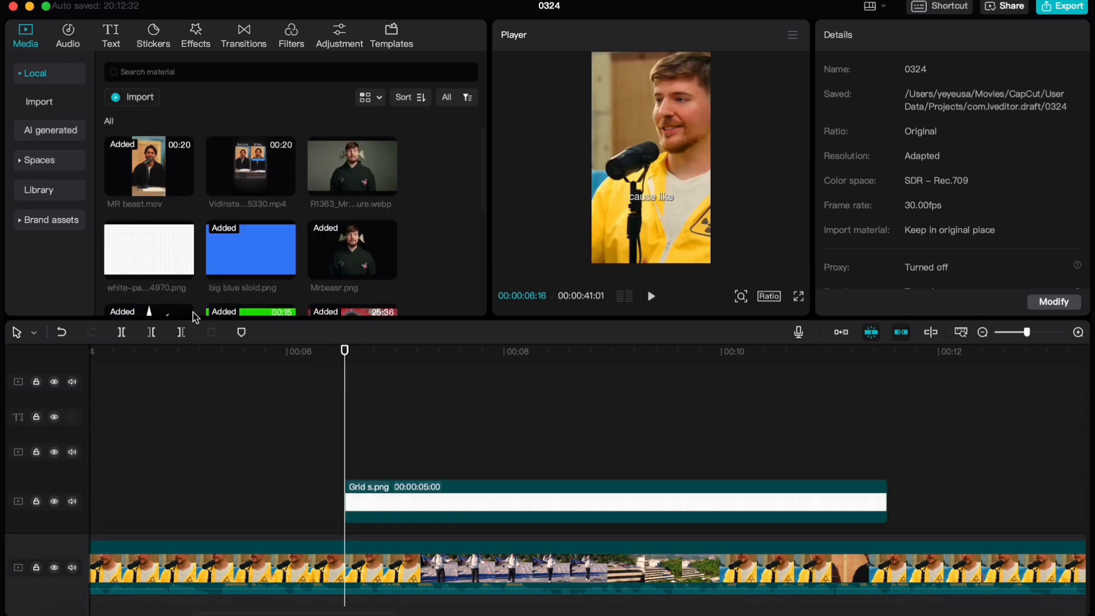
Place the I Survived 7 Days In An Abandoned City.mp4 clip on a track above the grid, starting around 00:00:06:16
scroll(193, 314, "down", 3)
scroll(259, 159, "down", 2)
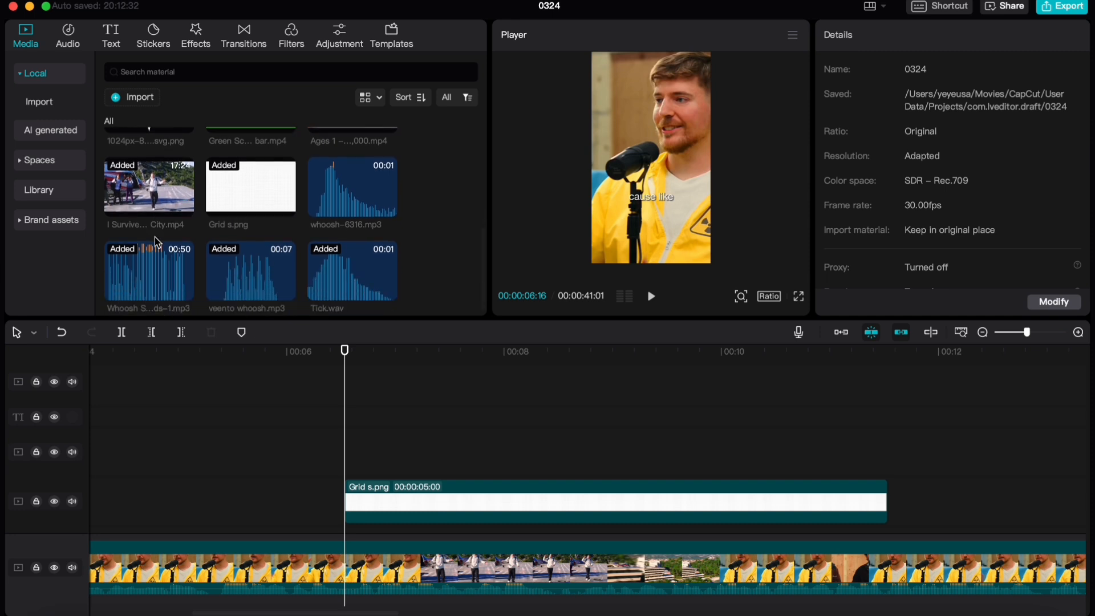
scroll(155, 241, "up", 4)
scroll(237, 279, "down", 3)
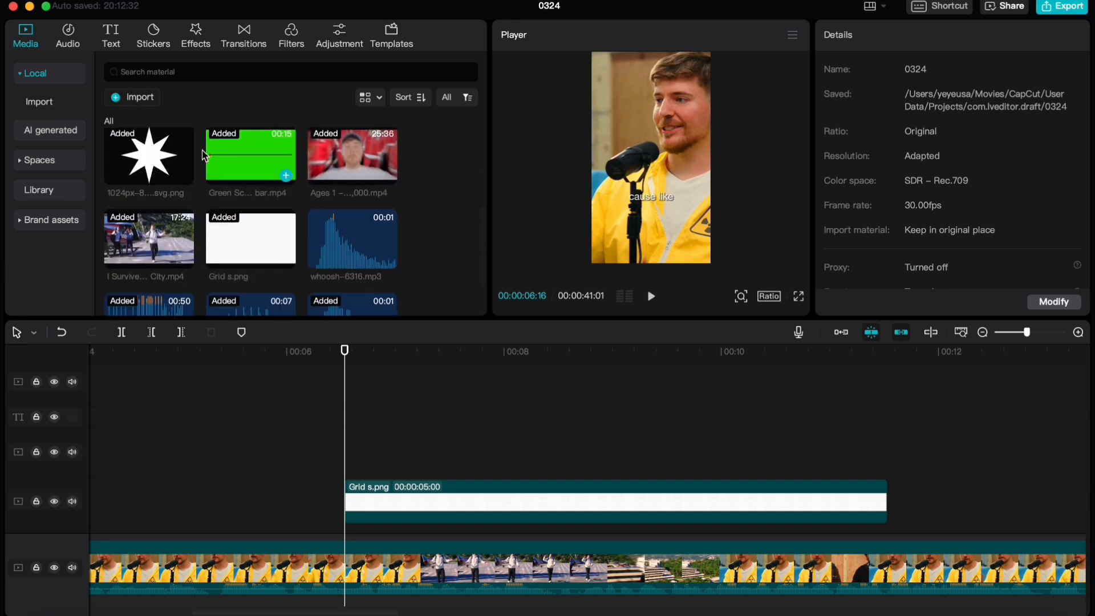
left_click_drag(157, 268, 344, 399)
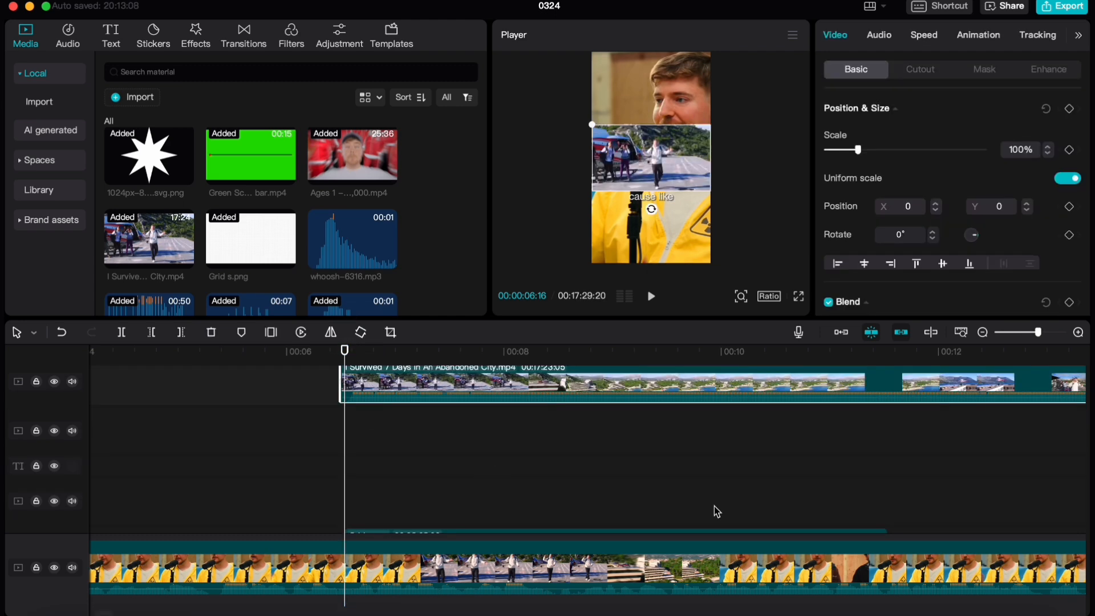
Mute the Abandoned City clip by lowering its volume to -∞ dB
scroll(380, 412, "up", 1)
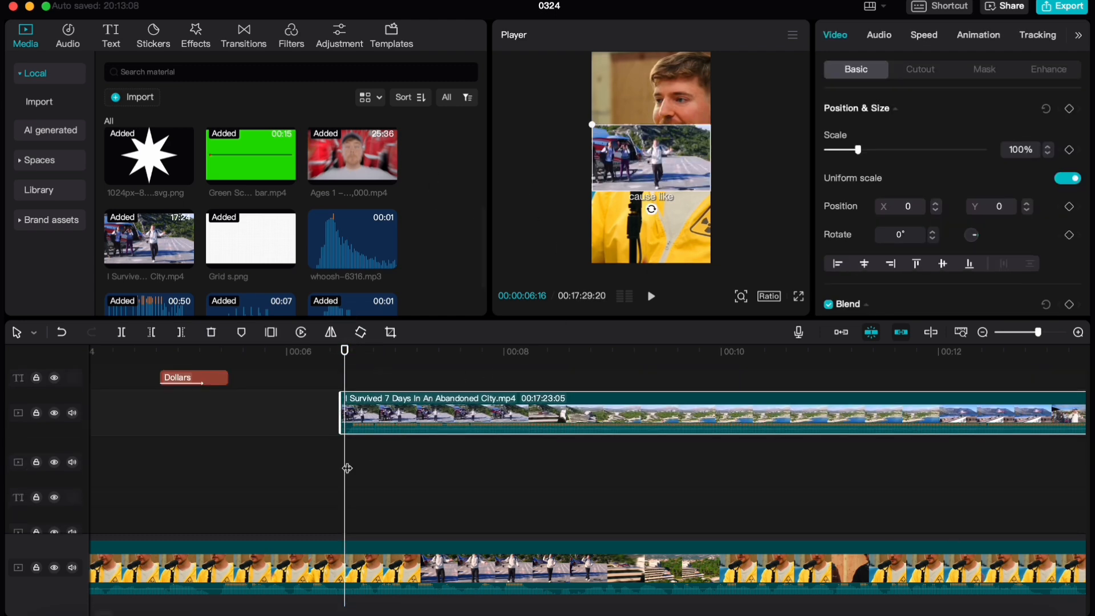
scroll(347, 467, "up", 3)
scroll(355, 419, "up", 2)
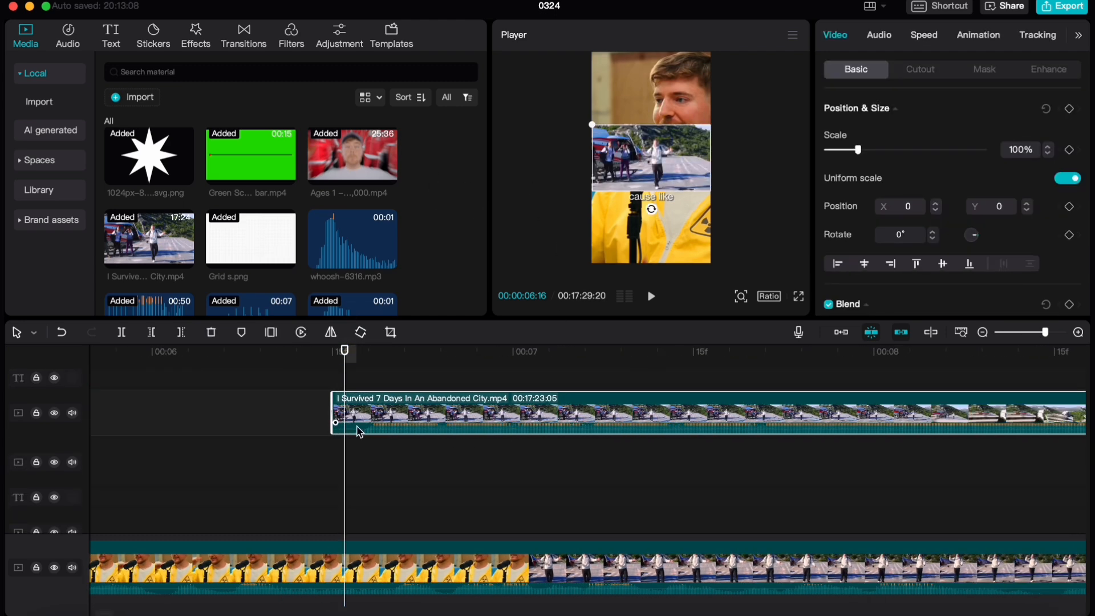
scroll(634, 216, "up", 2)
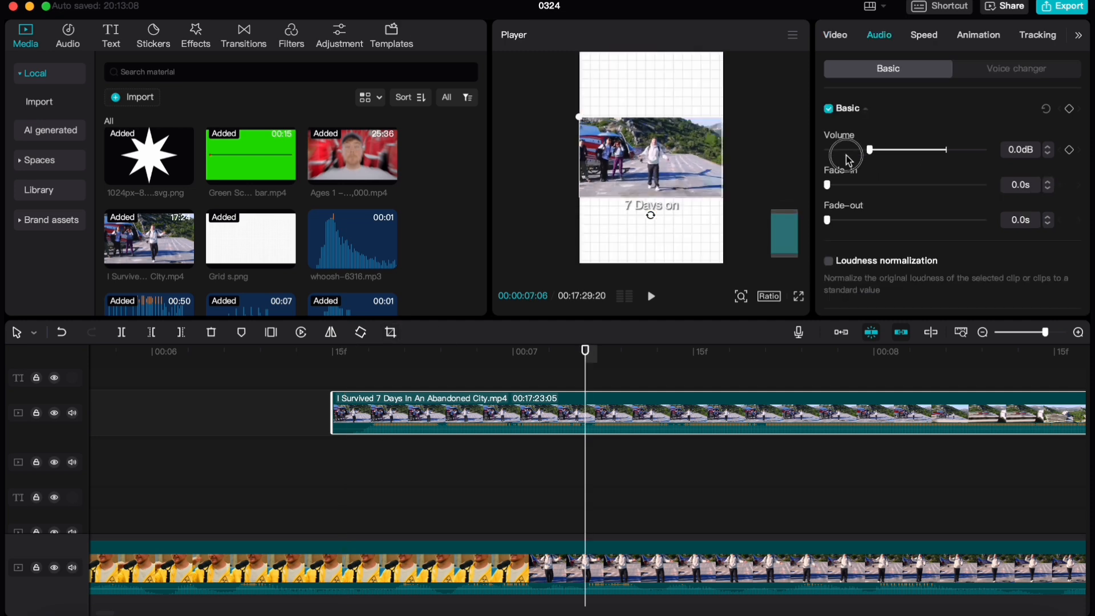
scroll(515, 449, "down", 3)
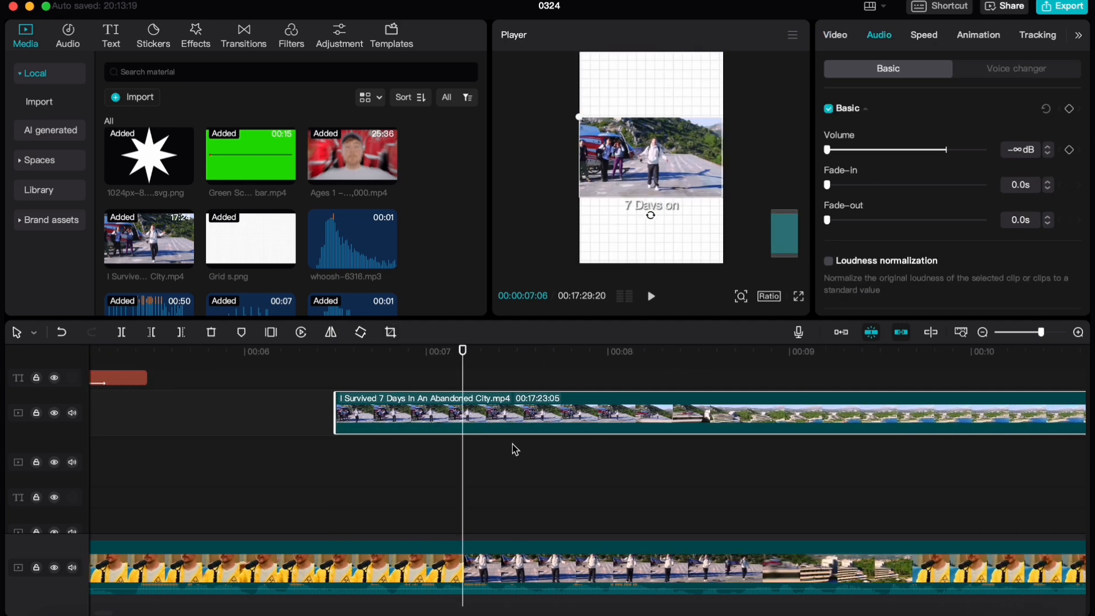
Play to 00:00:09:10, split the Abandoned City clip there and remove the rest, keeping a 00:00:02:25 segment
scroll(515, 449, "right", 2)
key("space")
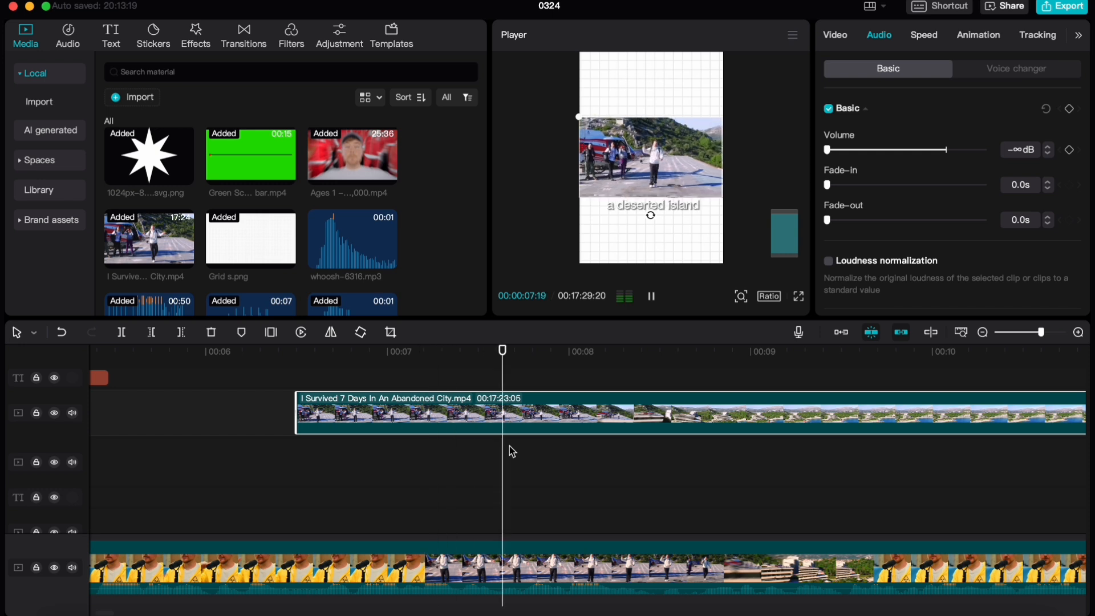
key("space")
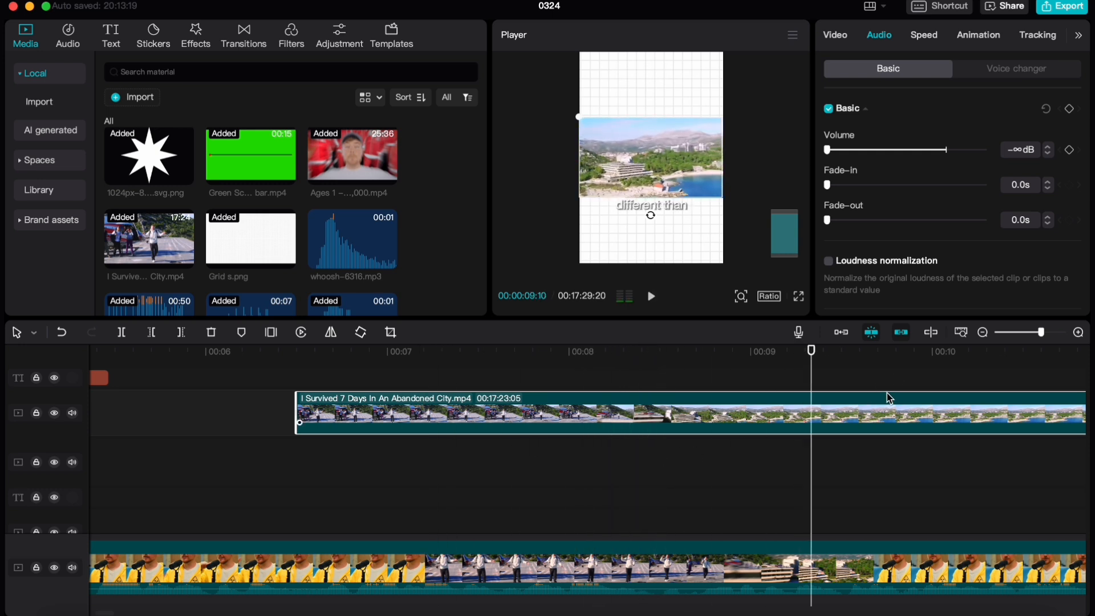
key("super+b")
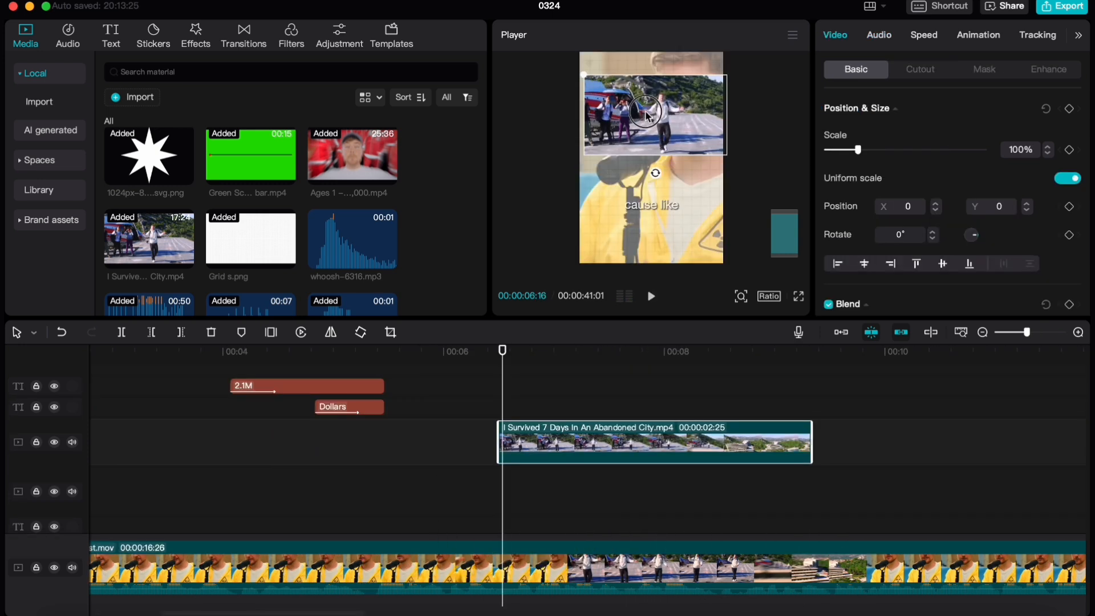
Move the Abandoned City clip up to Y 623 in the frame and set its scale to 90%
left_click_drag(651, 143, 635, 151)
scroll(670, 376, "right", 3)
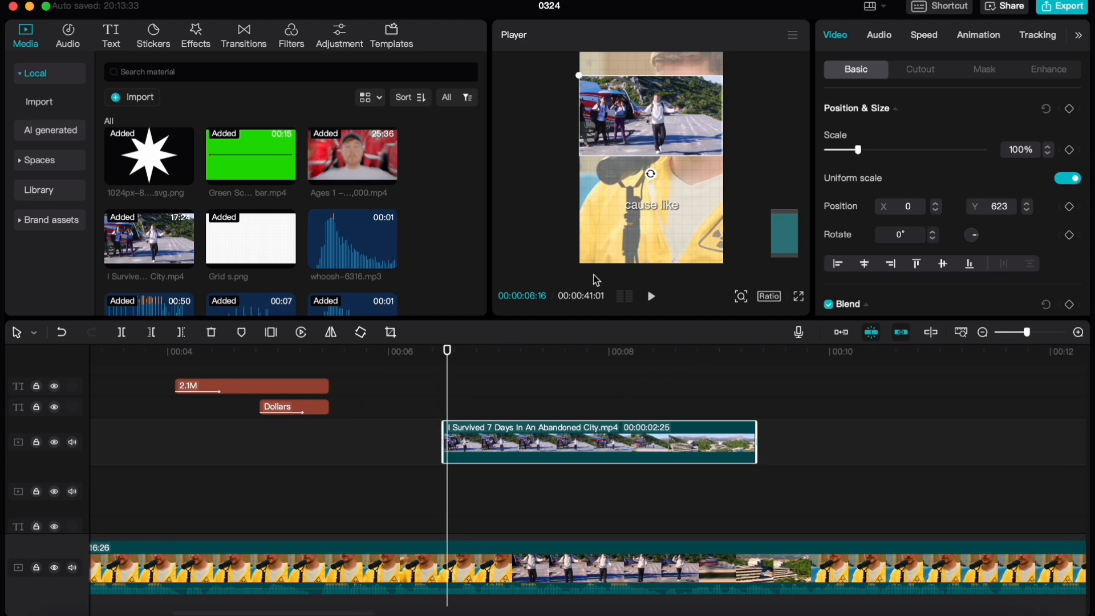
scroll(946, 205, "down", 4)
scroll(538, 375, "right", 1)
scroll(553, 484, "down", 5)
scroll(556, 474, "up", 6)
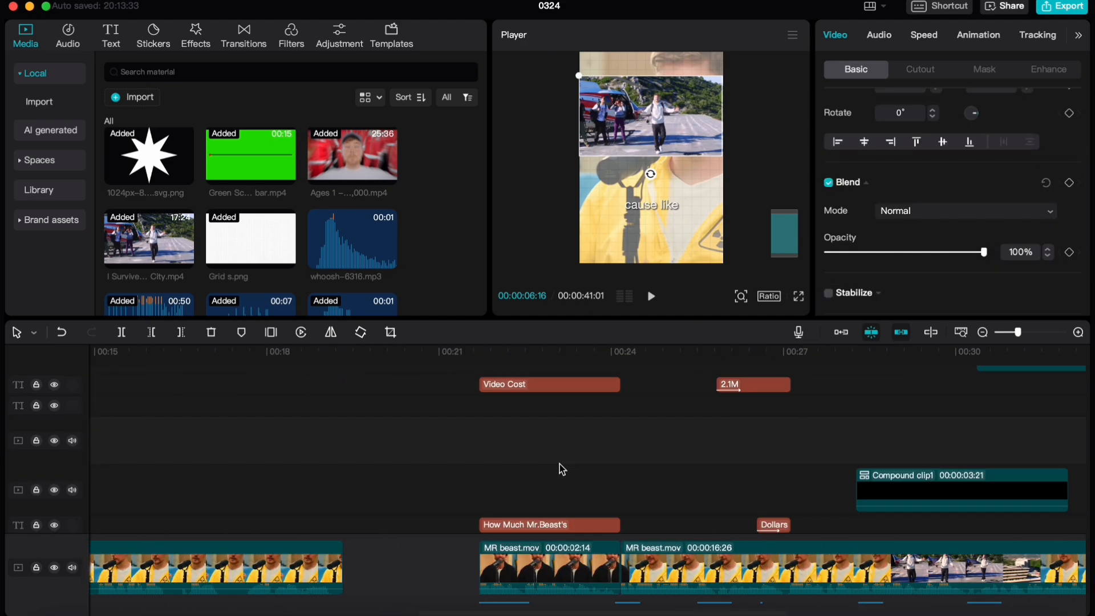
scroll(579, 462, "down", 3)
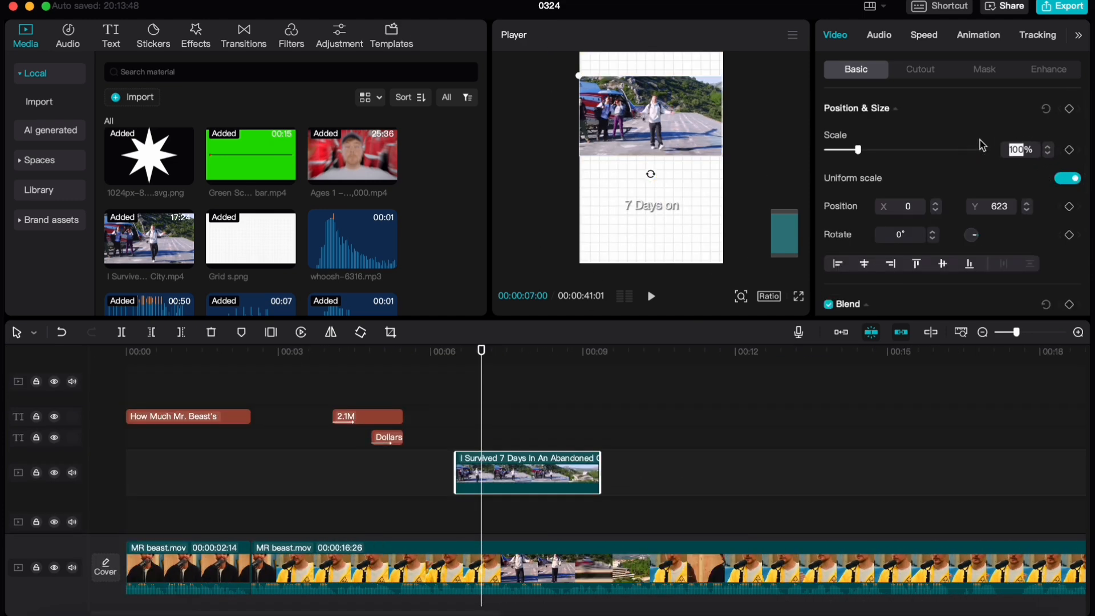
type("90")
key("Return")
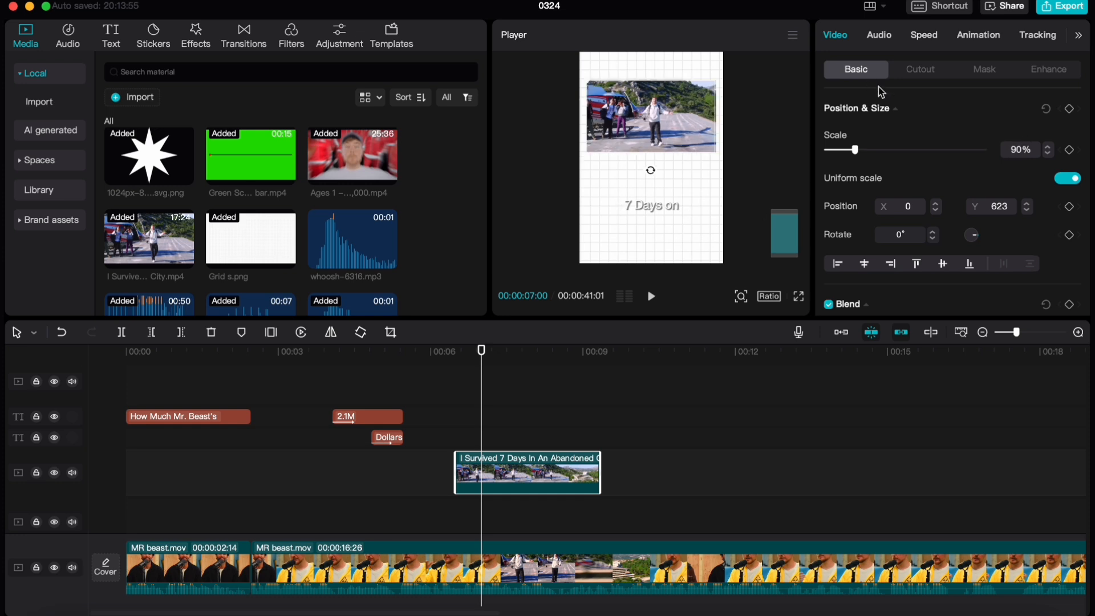
Apply a Rectangle mask to the Abandoned City clip
left_click(992, 71)
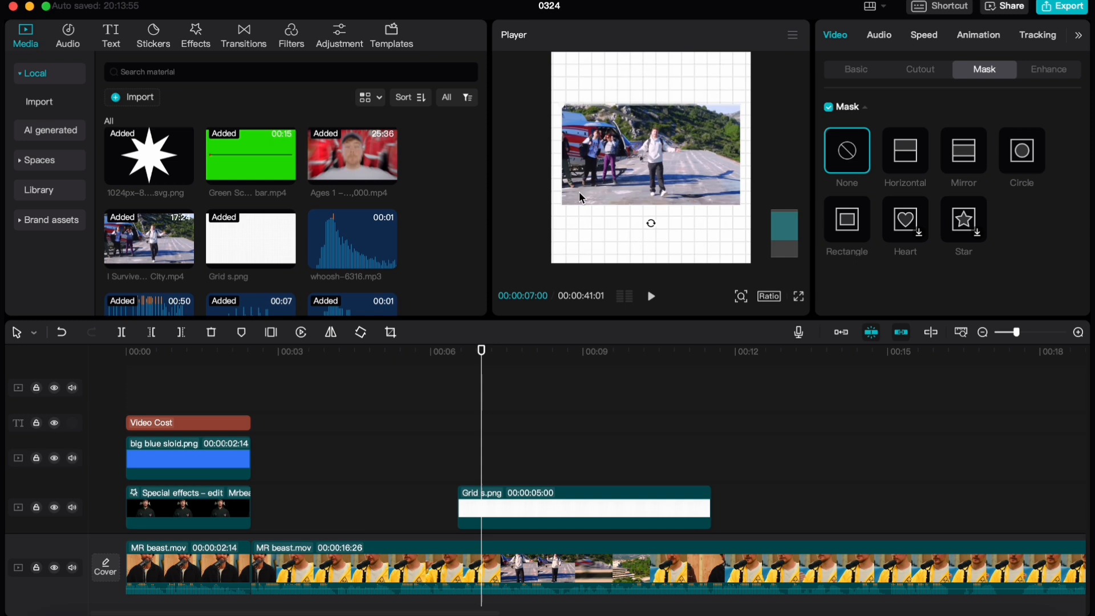
scroll(579, 193, "up", 2)
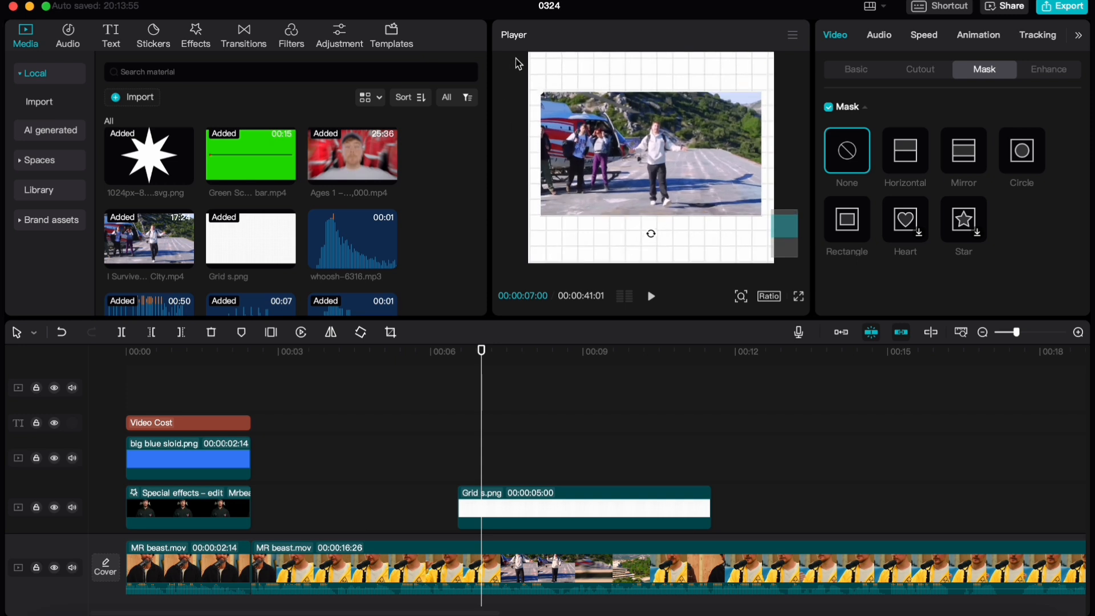
scroll(642, 143, "down", 1)
left_click(863, 225)
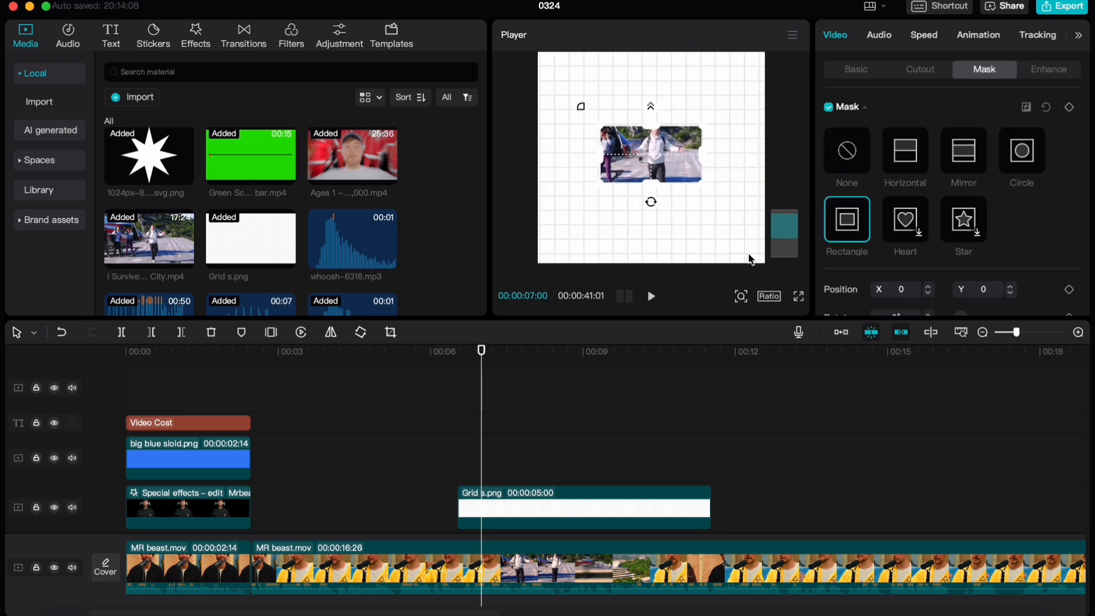
Reshape the Rectangle mask to frame the Abandoned City clip, about 1222 by 706 at X 29, Y 15
left_click_drag(649, 178, 649, 171)
left_click_drag(705, 148, 717, 148)
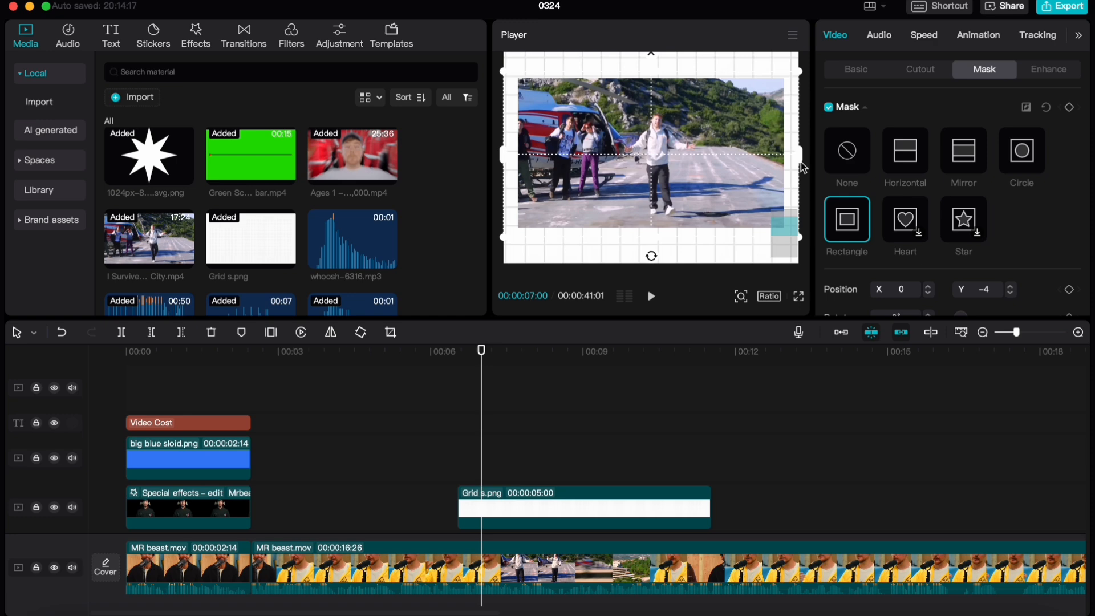
left_click_drag(804, 167, 789, 159)
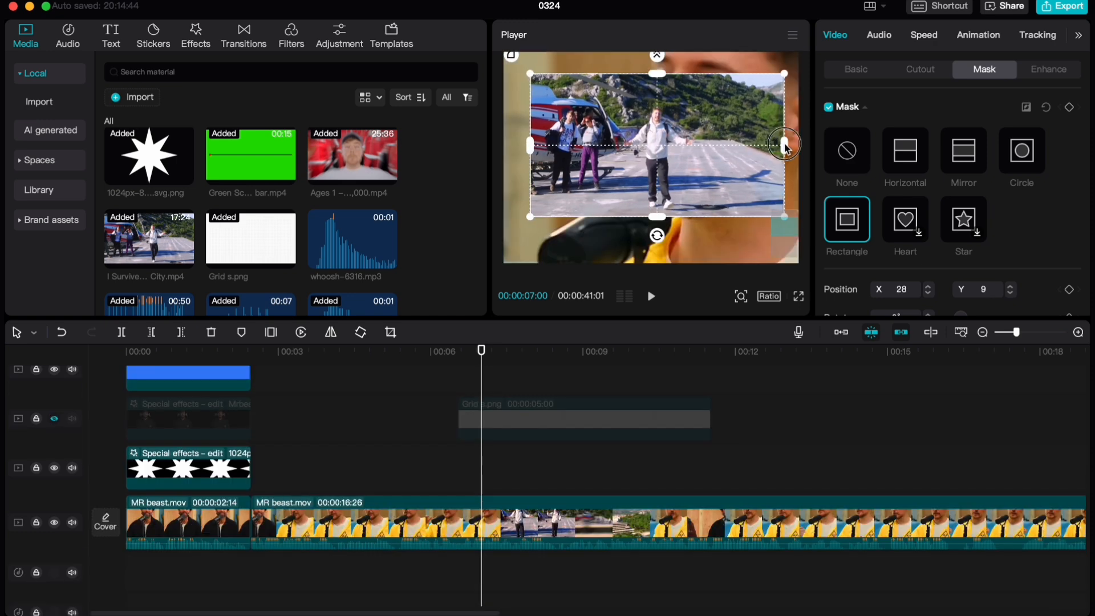
left_click_drag(787, 150, 762, 150)
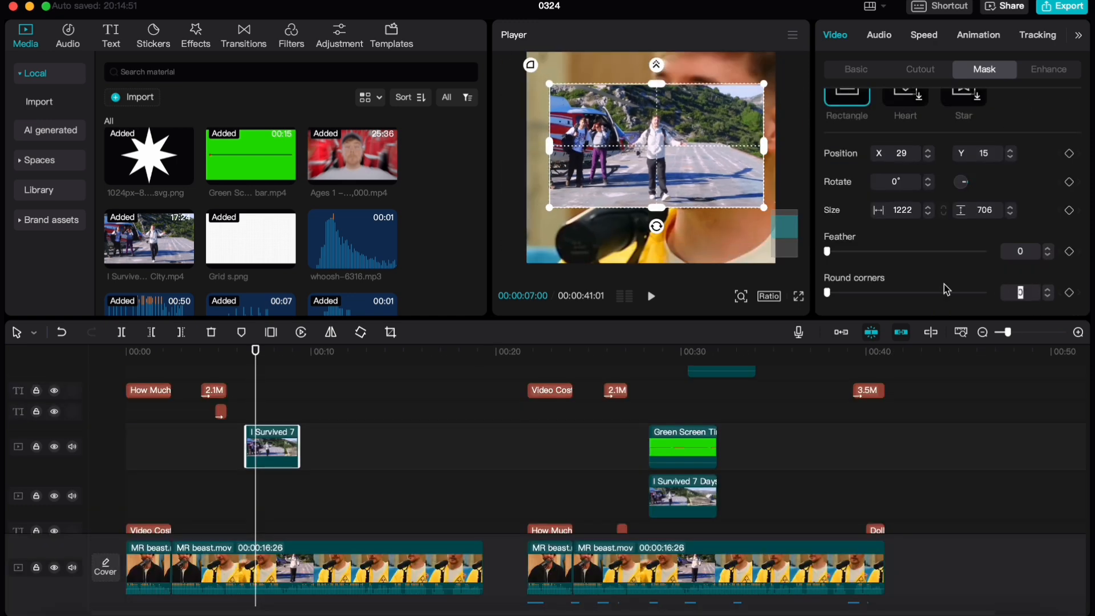
Set the mask's round corners to 20 and move the Abandoned City clip up to Y 685
type("20")
key("Return")
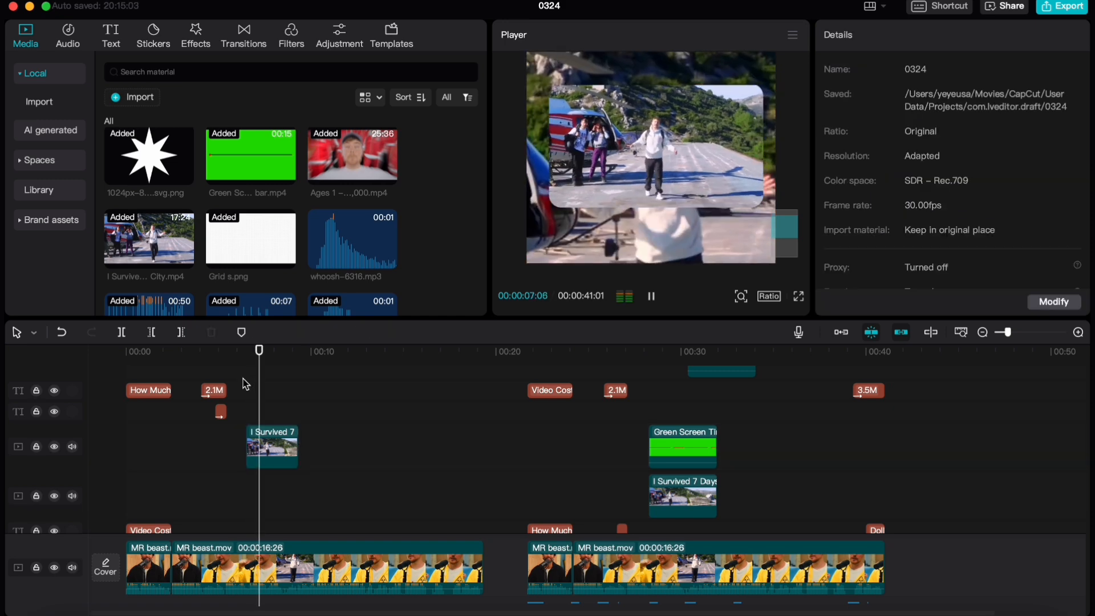
left_click(245, 391)
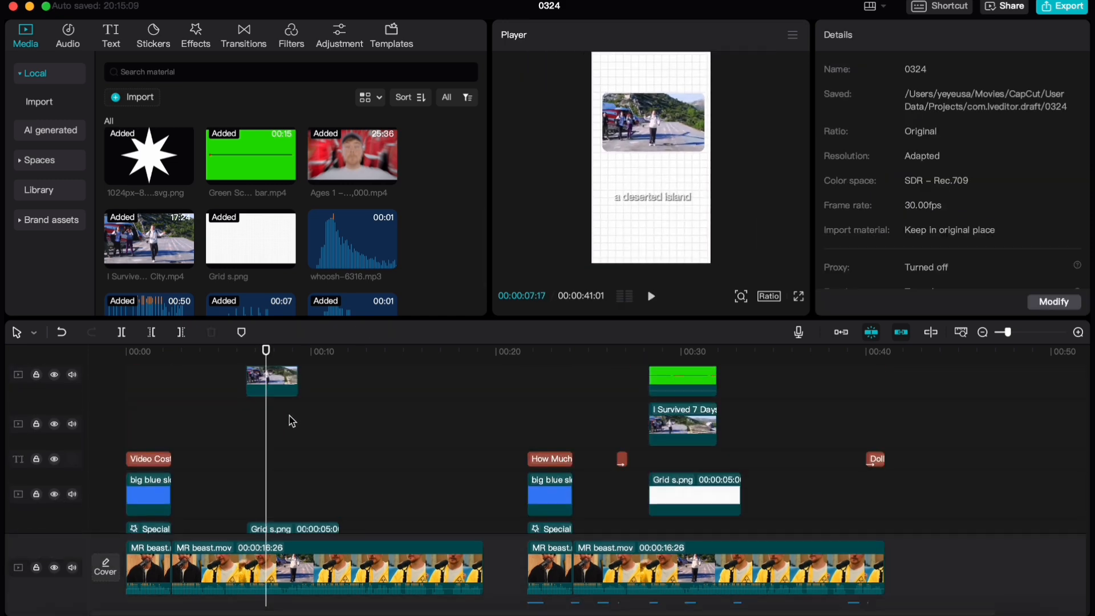
left_click(289, 416)
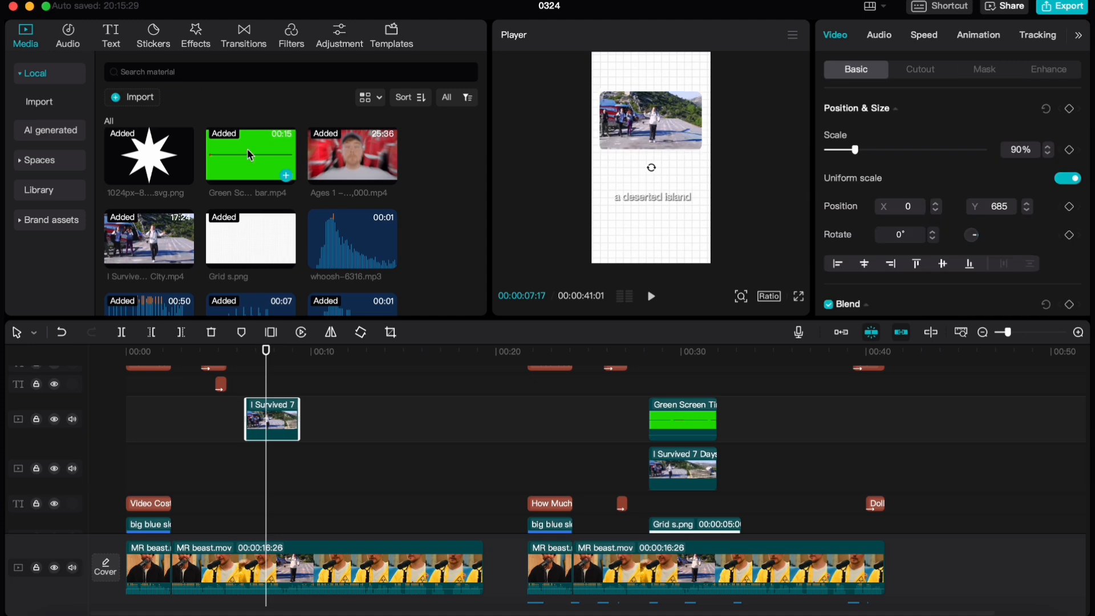
Place the Green Screen Time bar video at the Abandoned City clip's start and chroma key out its green with strength 100
left_click_drag(228, 152, 246, 467)
scroll(320, 367, "up", 5)
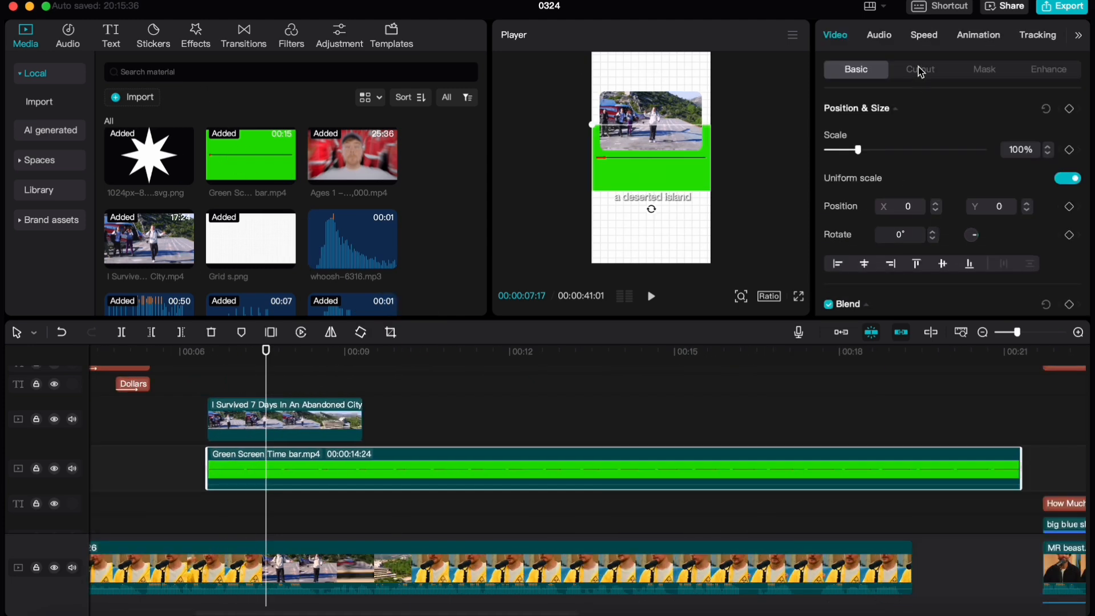
left_click(936, 79)
left_click(828, 162)
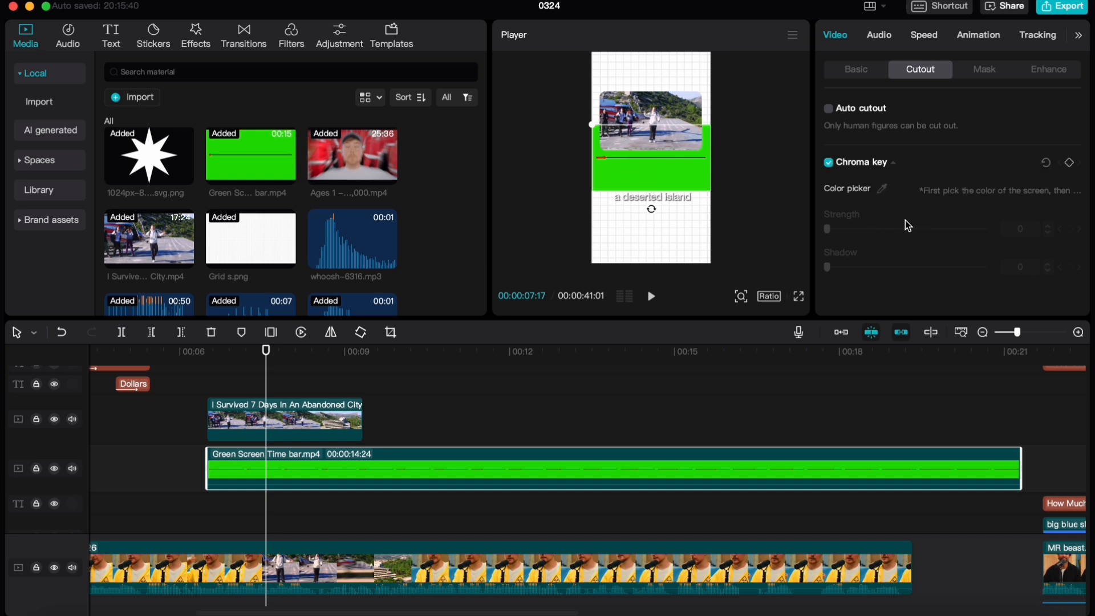
left_click(890, 184)
left_click_drag(861, 230, 907, 234)
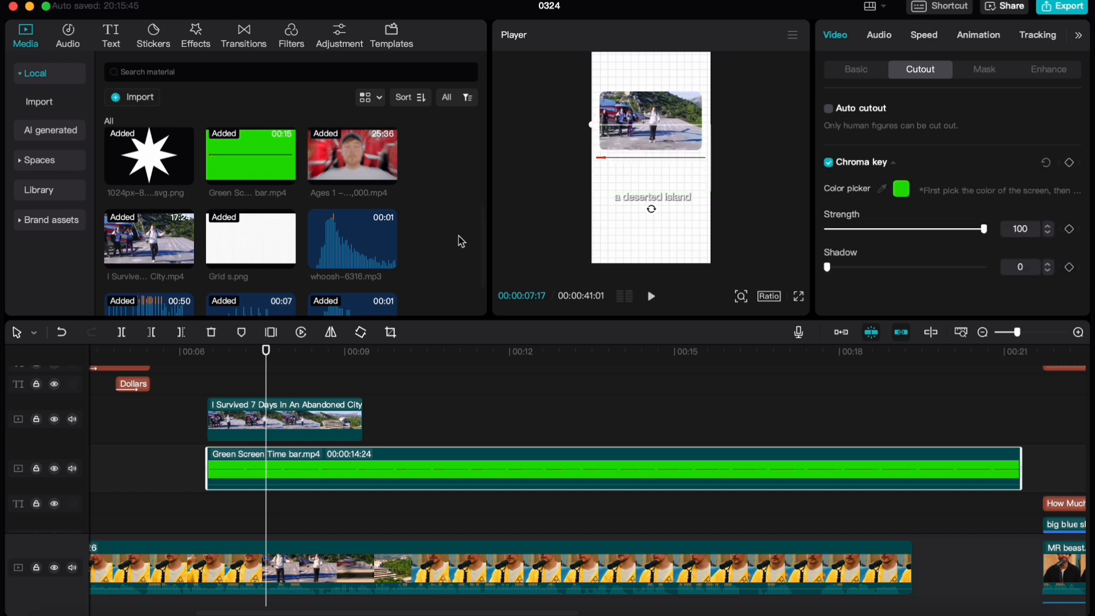
Scale the time bar to 92%, move it up to Y 301, and put it on a track above the Abandoned City clip
left_click_drag(588, 162, 593, 137)
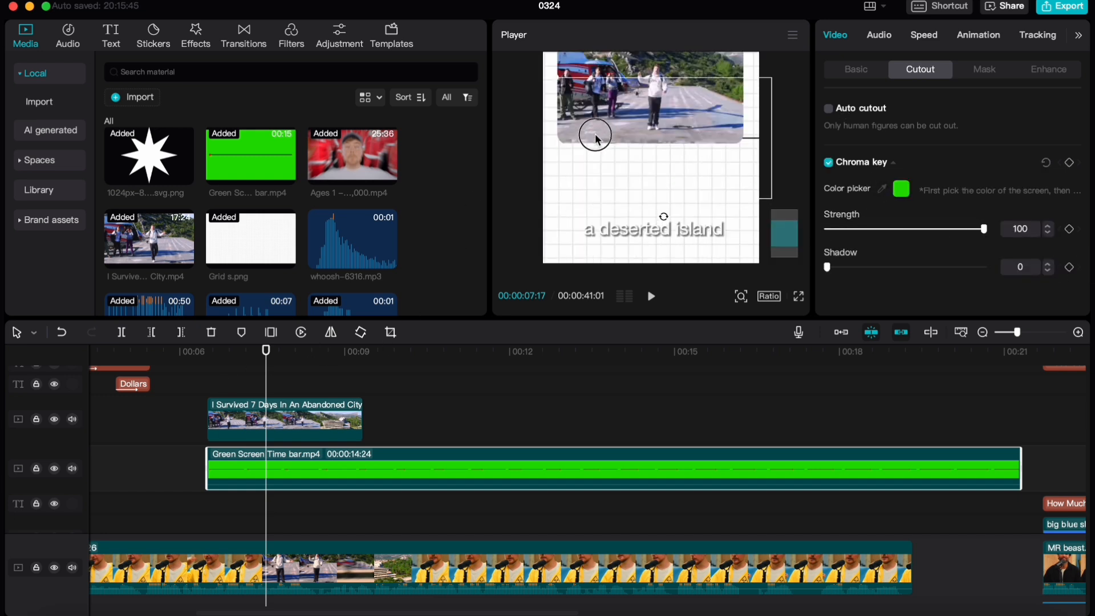
left_click_drag(286, 477, 288, 395)
scroll(290, 484, "up", 2)
Split the time bar clip at 00:00:09:23, discard its first part, and align the remainder with the Abandoned City clip's start
left_click(384, 399)
mouse_move(384, 399)
left_mouse_down()
mouse_move(401, 393)
mouse_move(372, 400)
mouse_move(387, 400)
left_mouse_up()
left_click(310, 477)
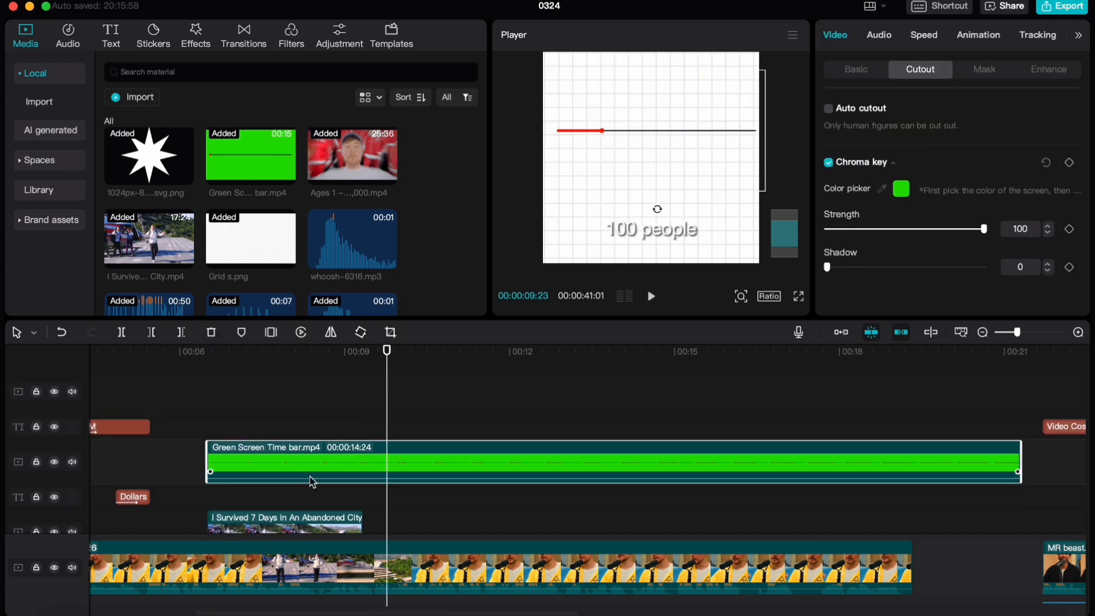
key("super+b")
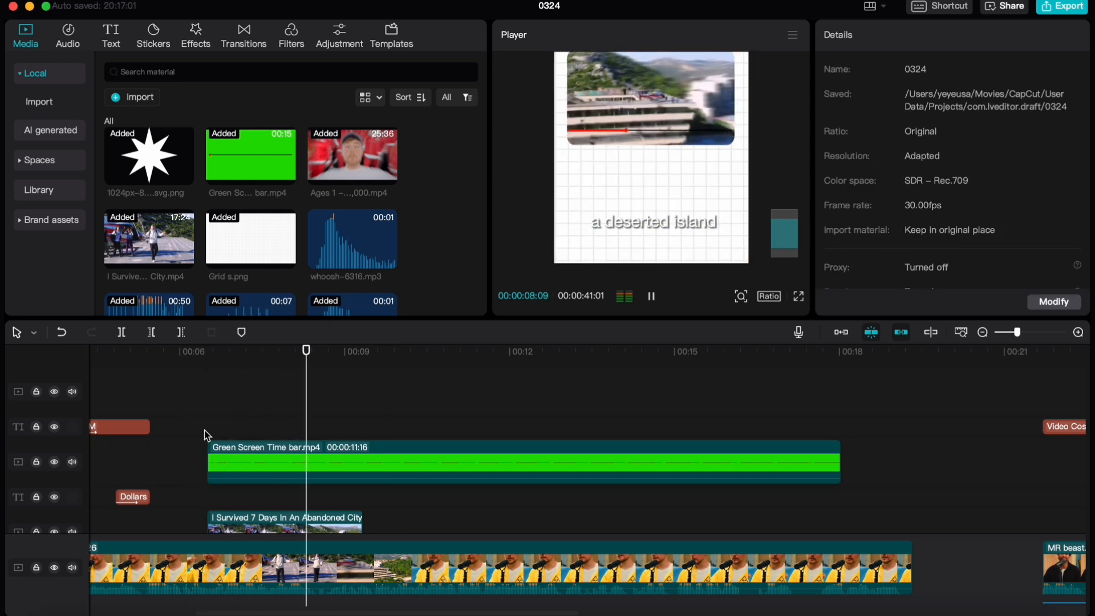
Trim the time bar's end to match the Abandoned City clip and lower the bar to Y 251 in the frame
key("space")
left_click(288, 469)
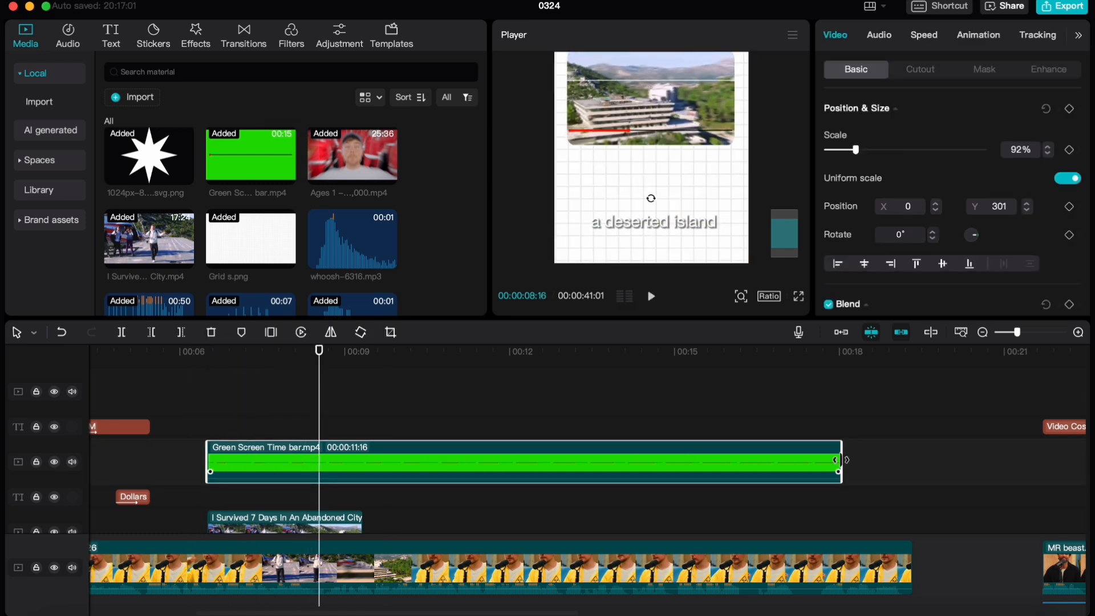
left_click_drag(843, 460, 364, 478)
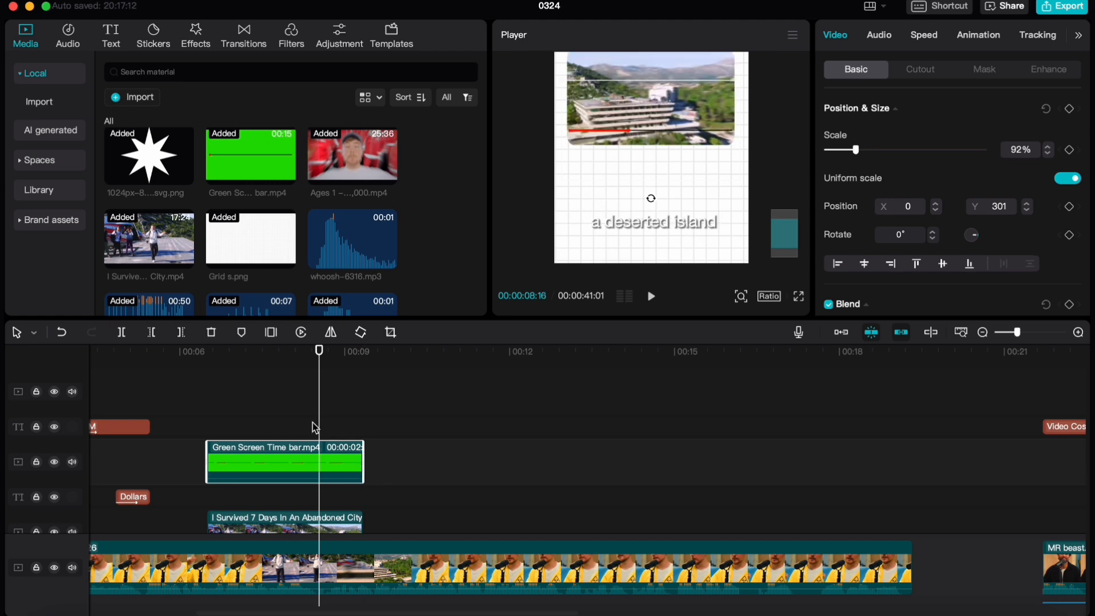
left_click_drag(617, 130, 615, 131)
Examine the text settings of the title above the Abandoned City clip in the finished example further along the timeline
scroll(427, 453, "right", 6)
scroll(464, 455, "down", 3)
scroll(465, 455, "down", 3)
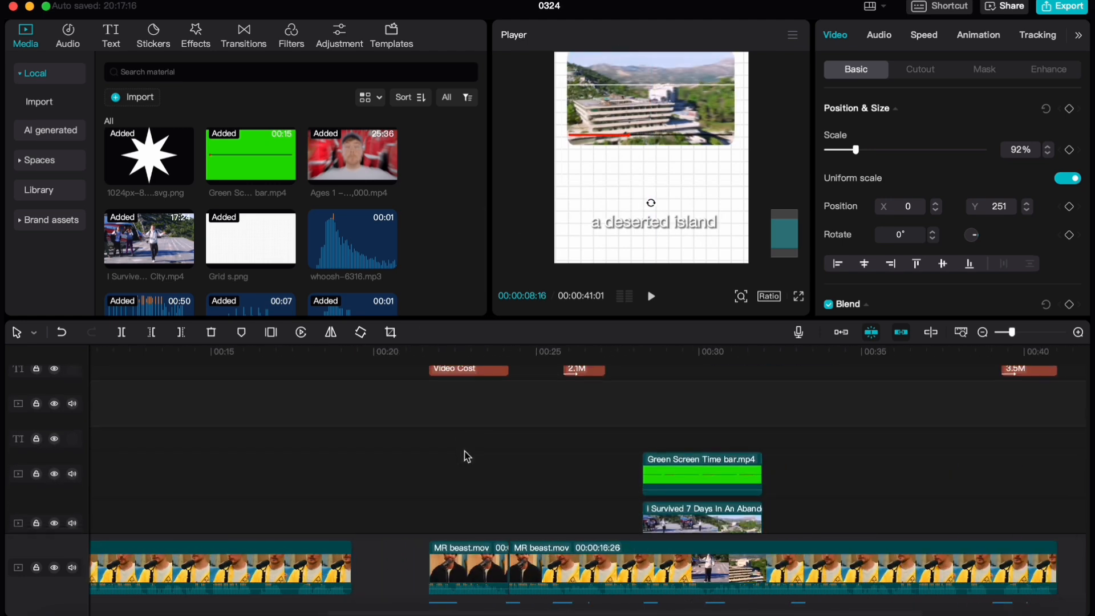
scroll(554, 432, "up", 1)
left_click(469, 416)
scroll(565, 444, "down", 2)
scroll(567, 445, "up", 5)
scroll(567, 445, "right", 4)
left_click(530, 441)
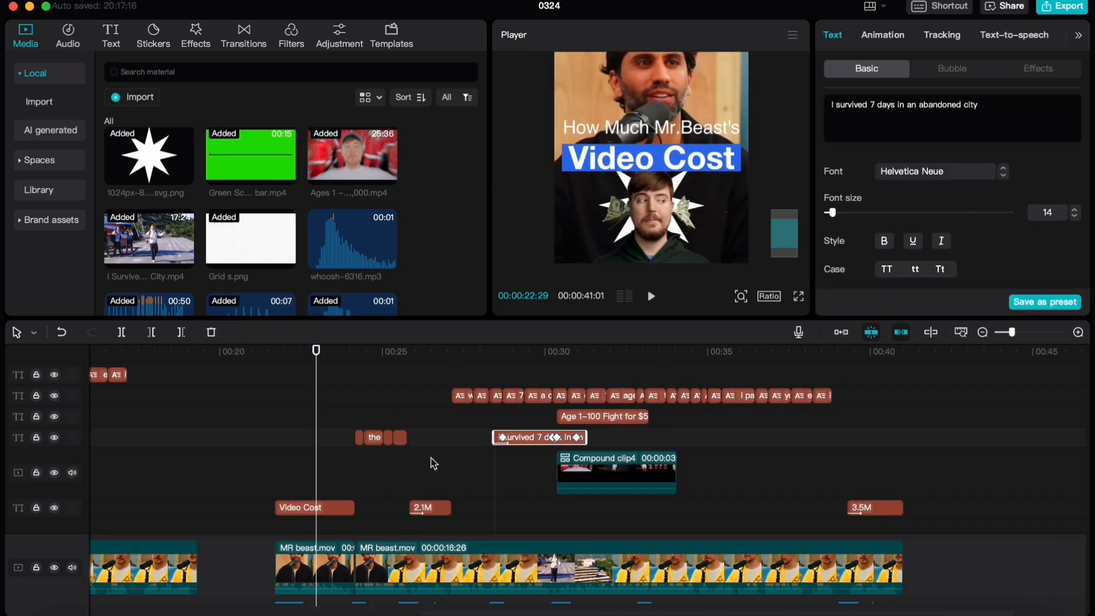
Add a default text clip above the time bar clip and begin its wording with "I survi"
left_click_drag(135, 110, 361, 391)
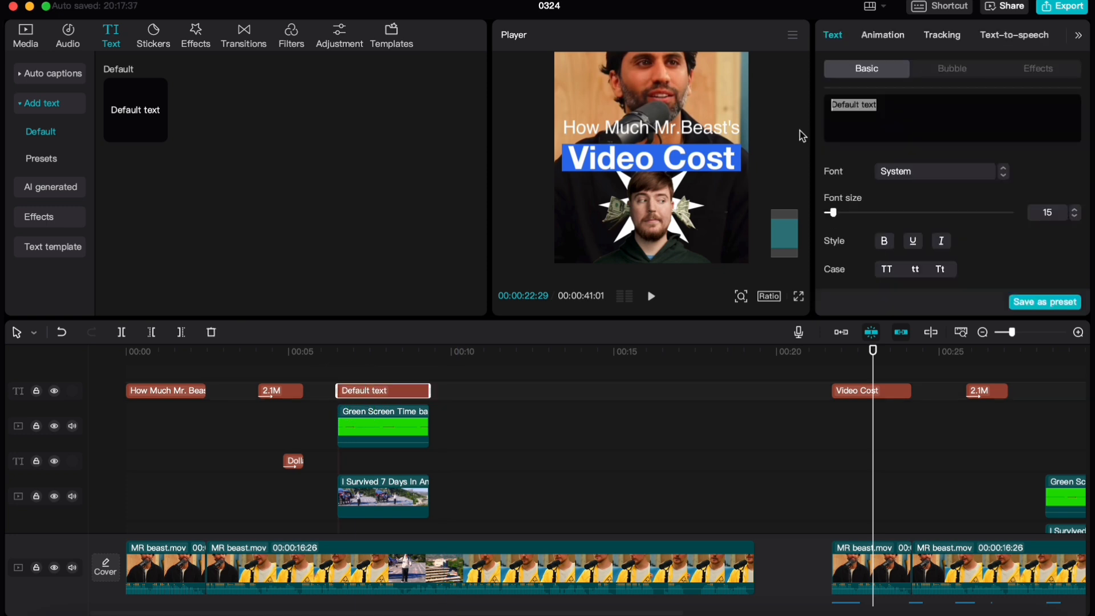
type("I survi")
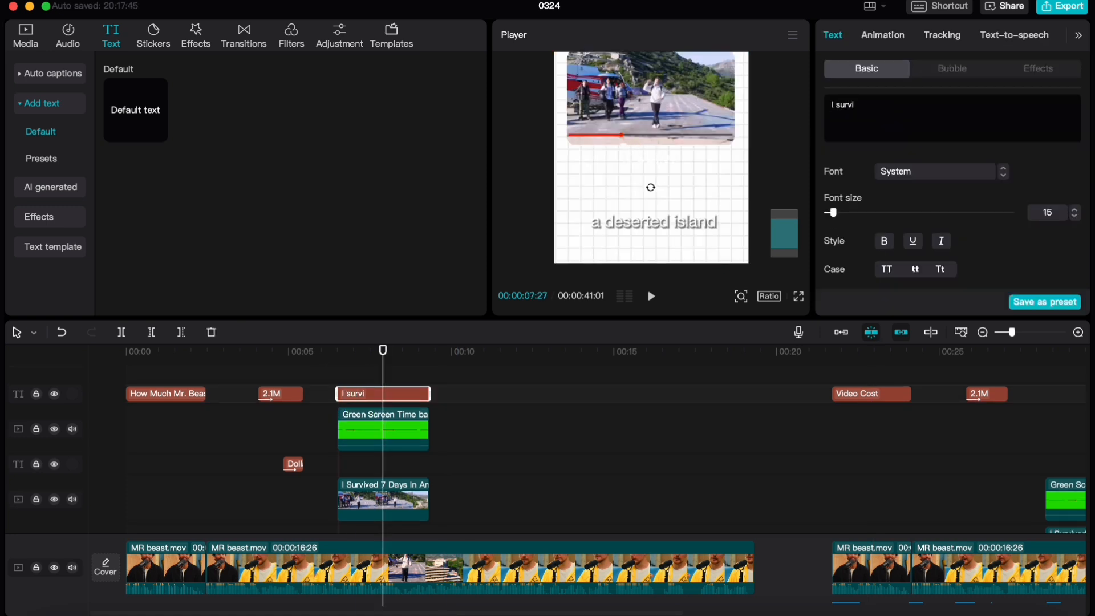
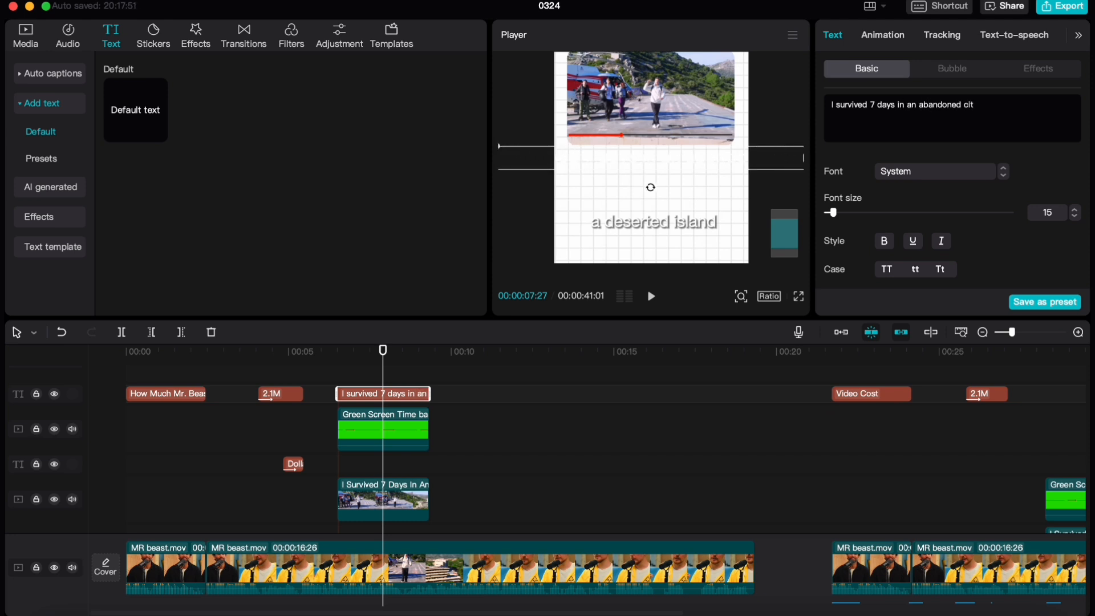
Finish the title wording as "I survived 7 days in an abandoned city" and set its font to Helvetica Neue
left_click(937, 174)
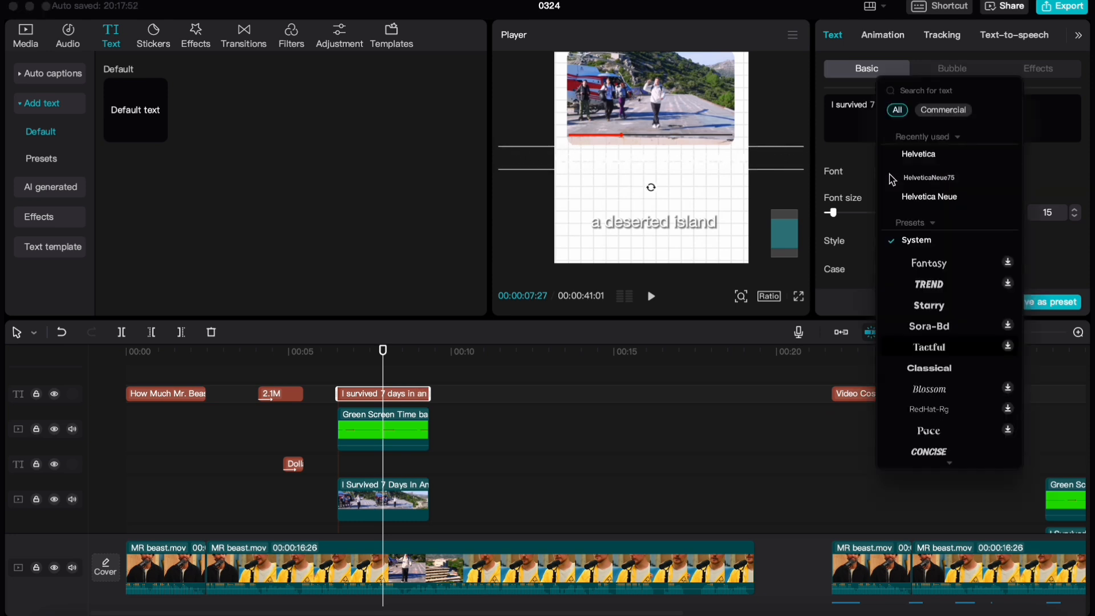
left_click(940, 202)
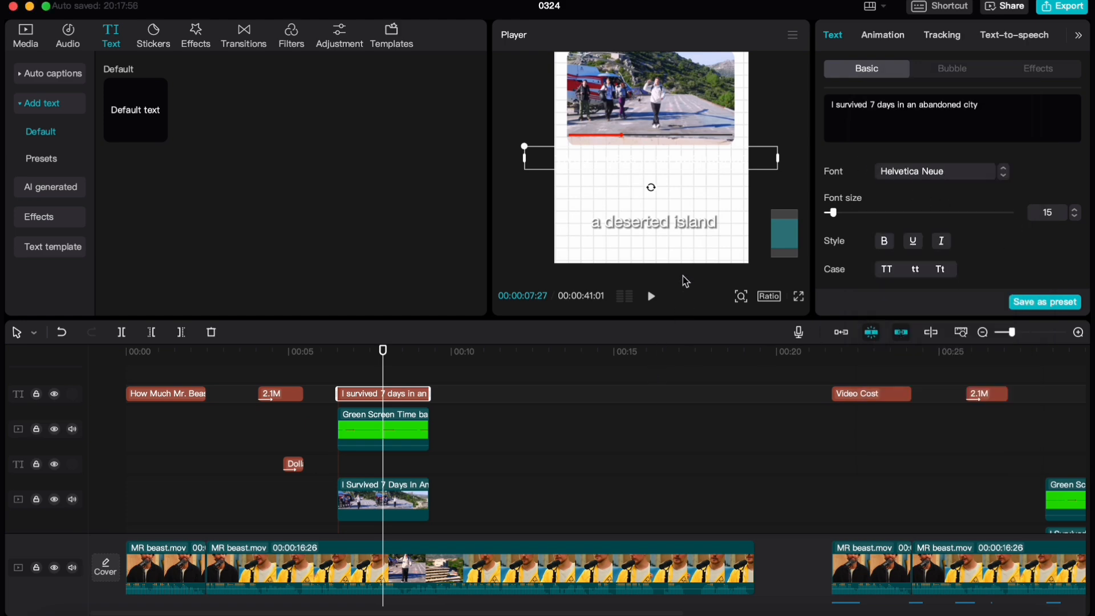
scroll(855, 483, "right", 9)
scroll(1007, 168, "up", 1)
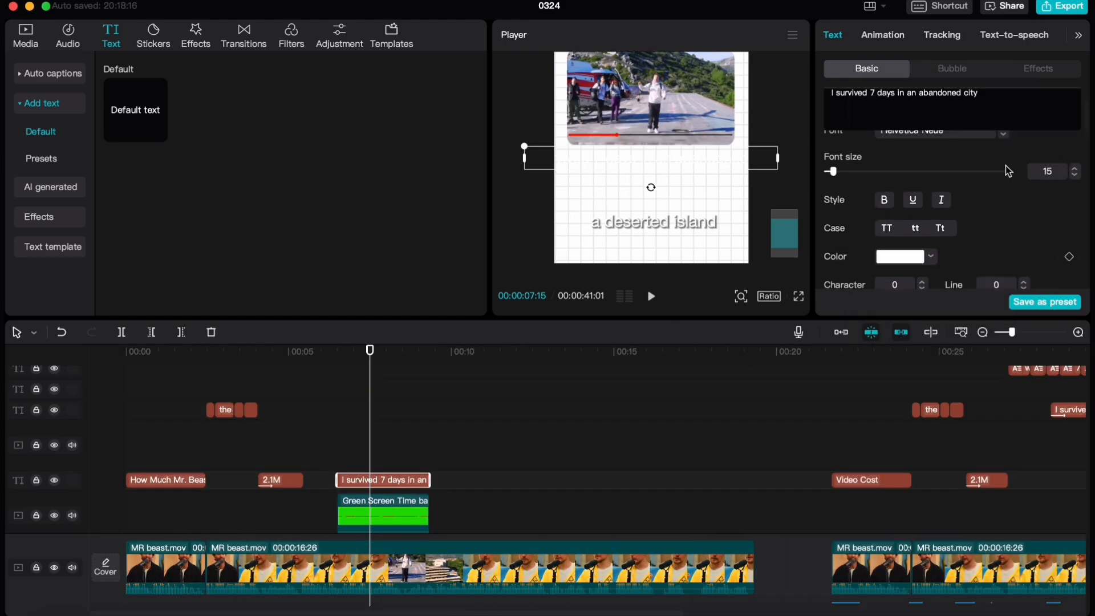
Color the abandoned city title black and turn on its shadow
scroll(1077, 192, "down", 5)
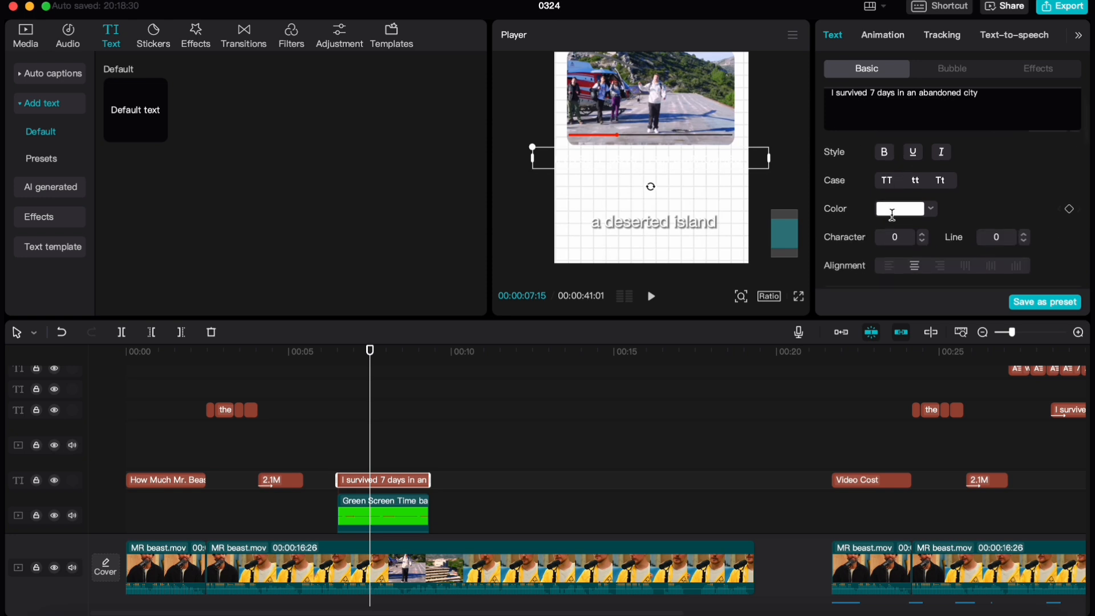
left_click(901, 145)
left_click(888, 213)
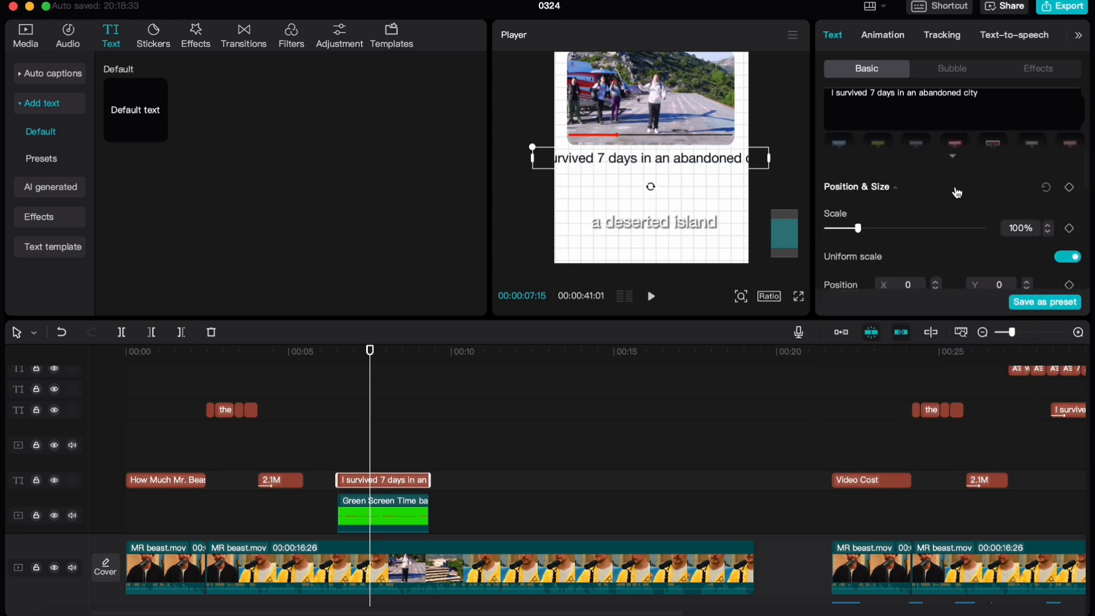
scroll(956, 188, "down", 5)
left_click(828, 247)
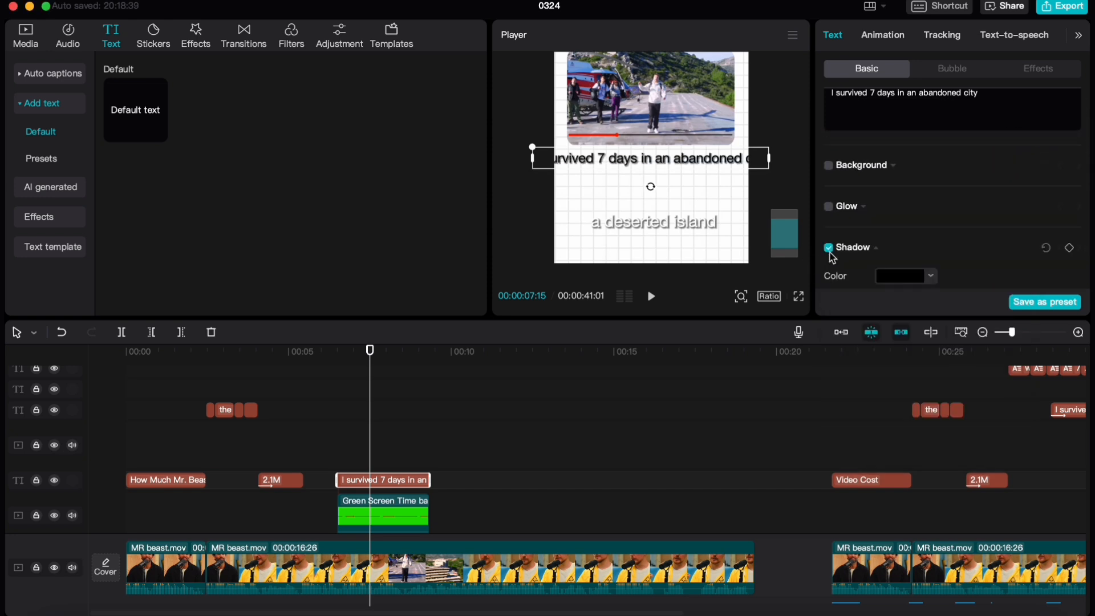
Scale the title to 66% so it fits the frame, and play the section back
scroll(897, 207, "down", 6)
left_click(1000, 188)
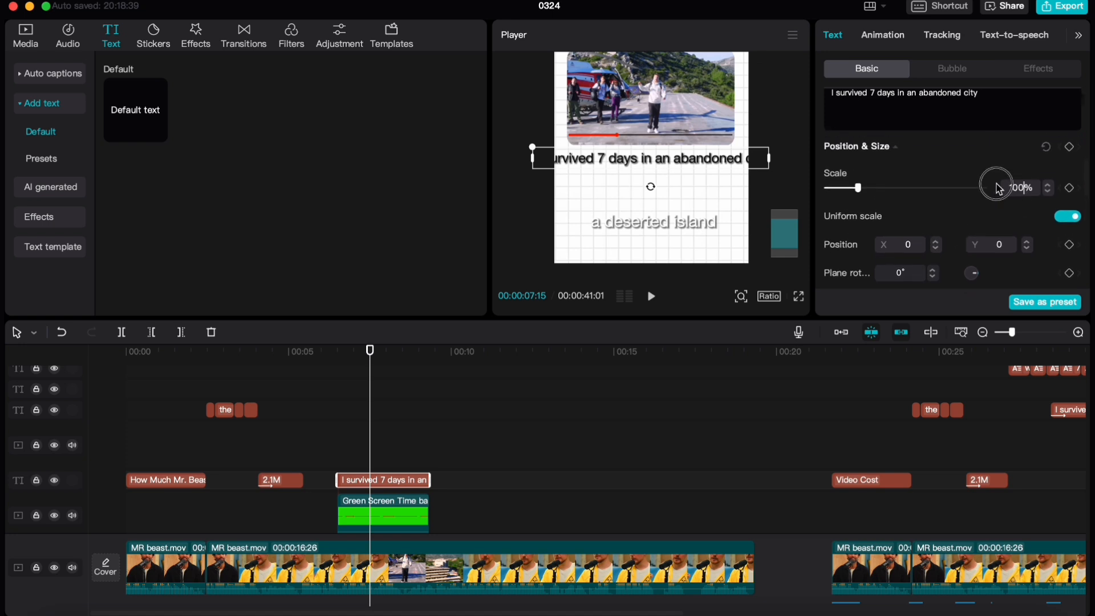
type("66")
key("Return")
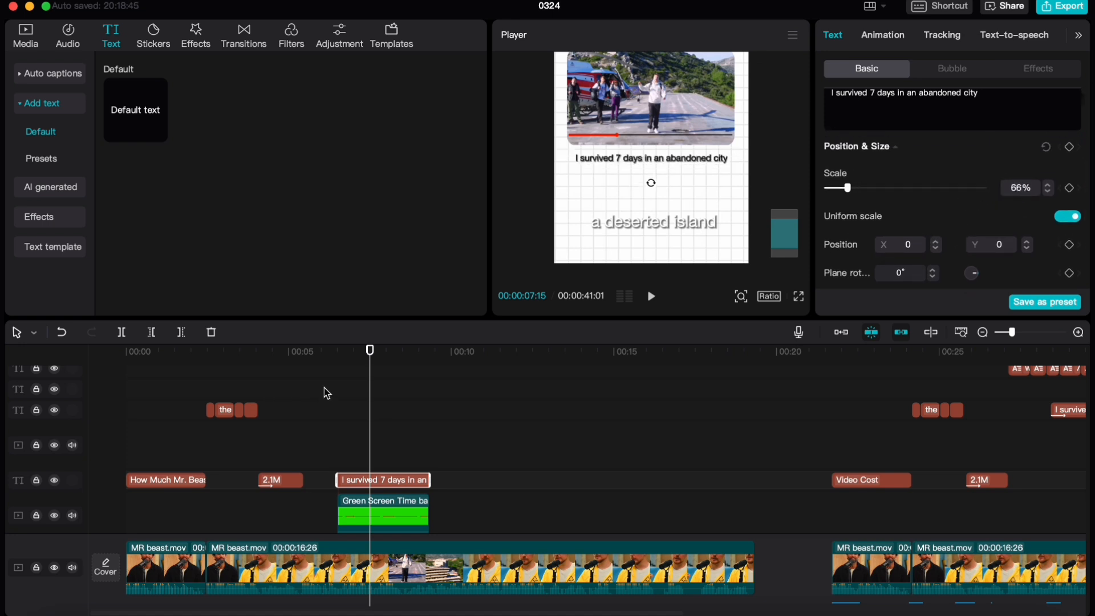
scroll(319, 388, "down", 1)
left_click(313, 386)
key("space")
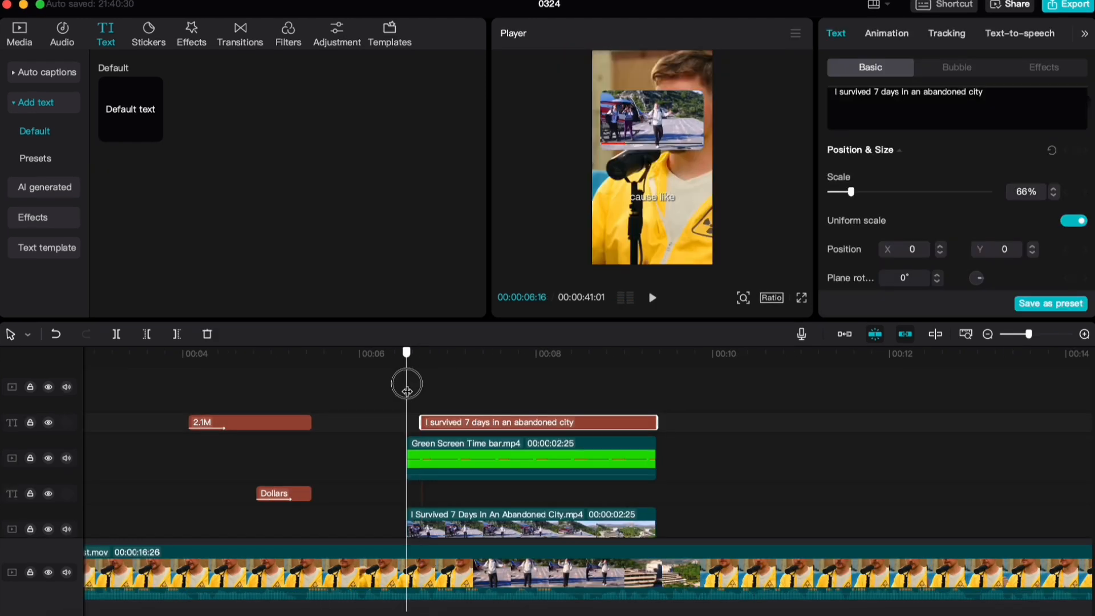
Make the title start at 00:00:06:21, a few frames after the Abandoned City clip begins
left_click(389, 395)
left_click(429, 386)
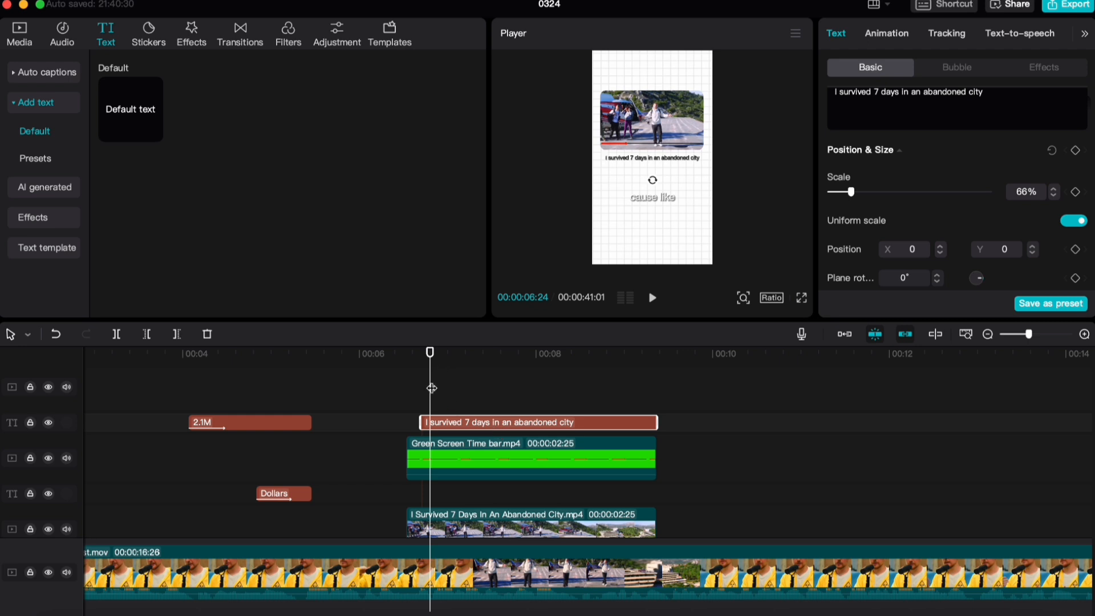
left_click_drag(431, 378, 406, 394)
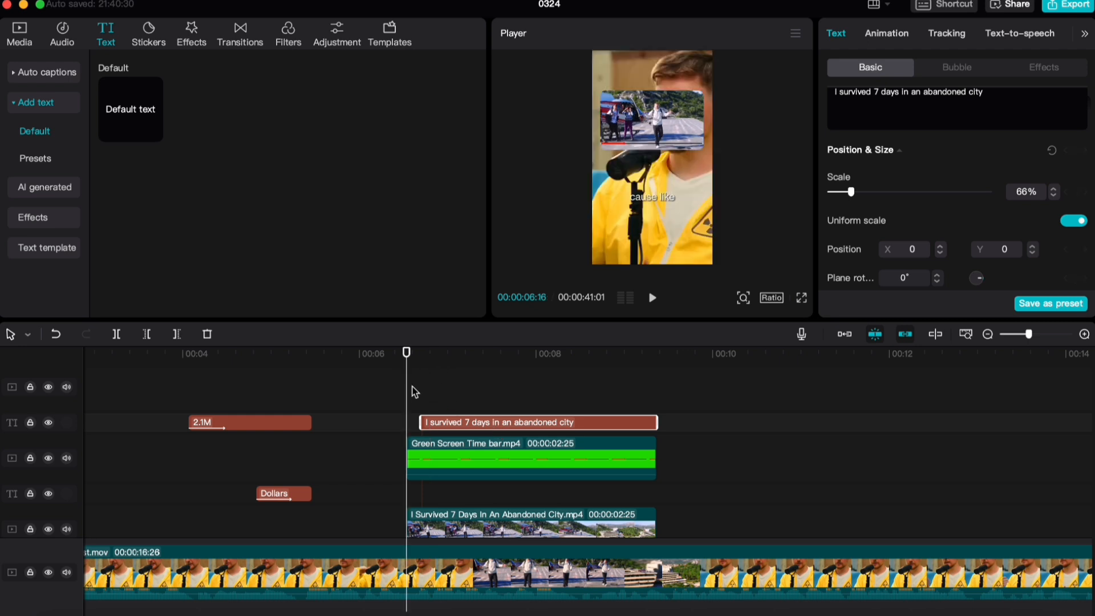
key("Right")
key("Right")
key("Right")
key("Right")
scroll(432, 423, "up", 3)
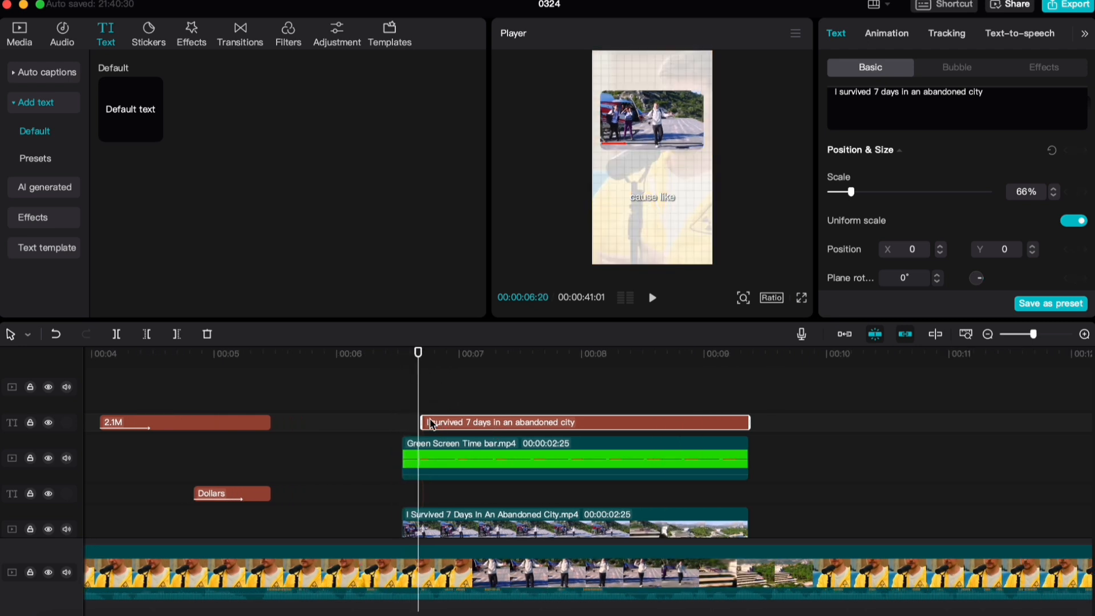
key("Right")
Apply the Showing Up entrance animation to the title and play it back
left_click(886, 35)
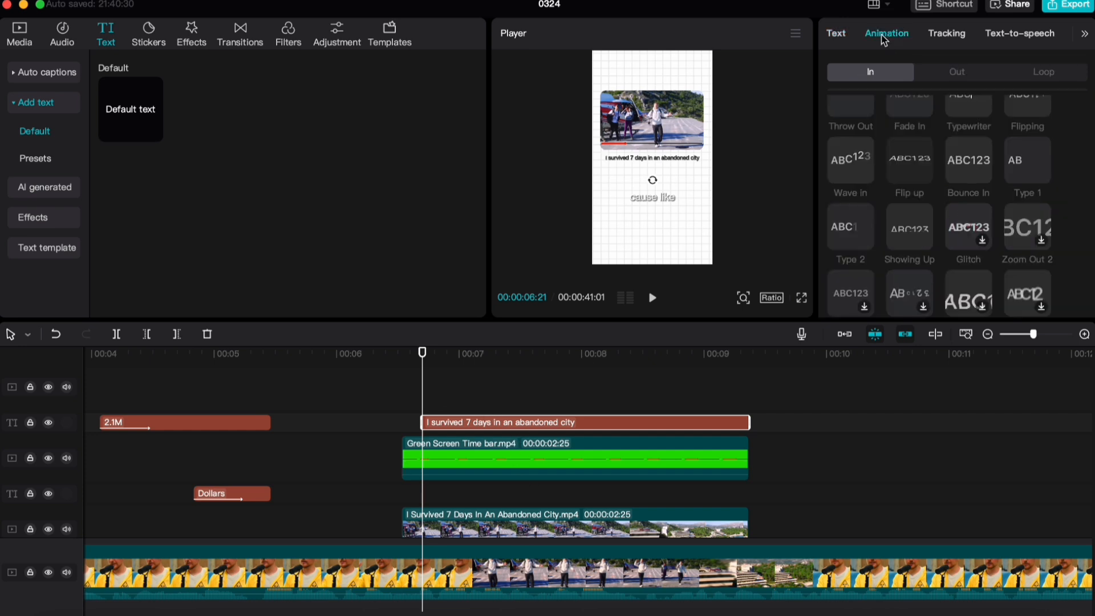
scroll(947, 228, "up", 3)
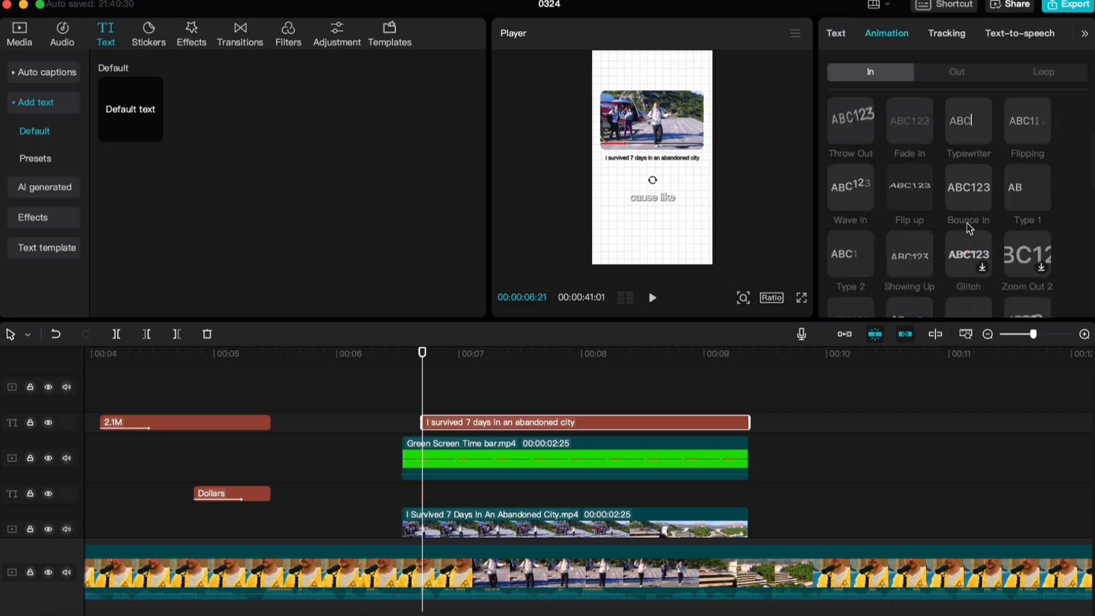
scroll(981, 251, "down", 5)
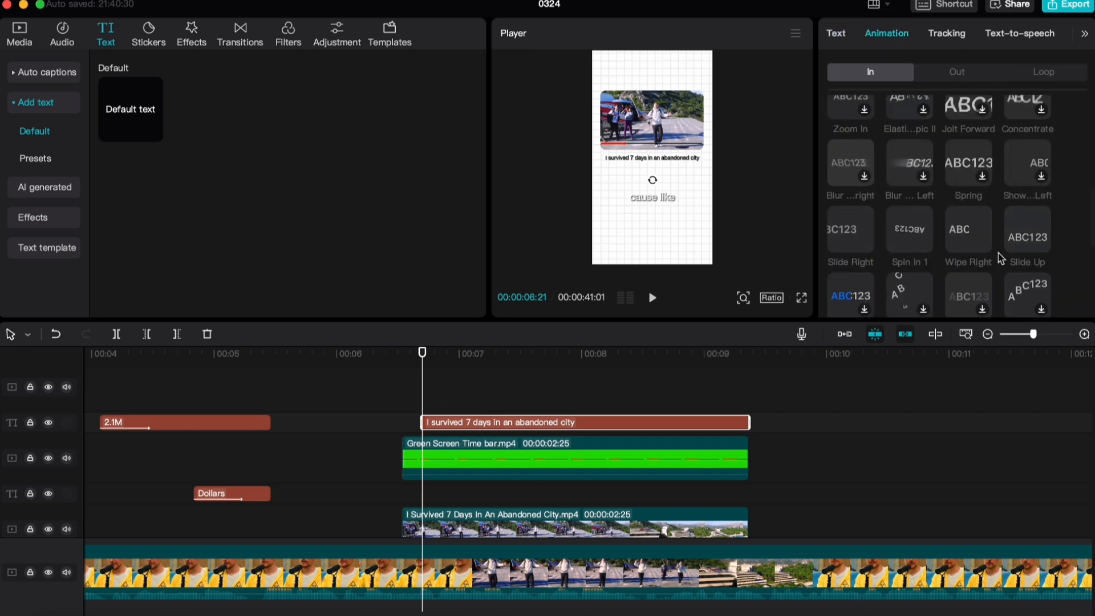
scroll(986, 252, "up", 8)
left_click(913, 251)
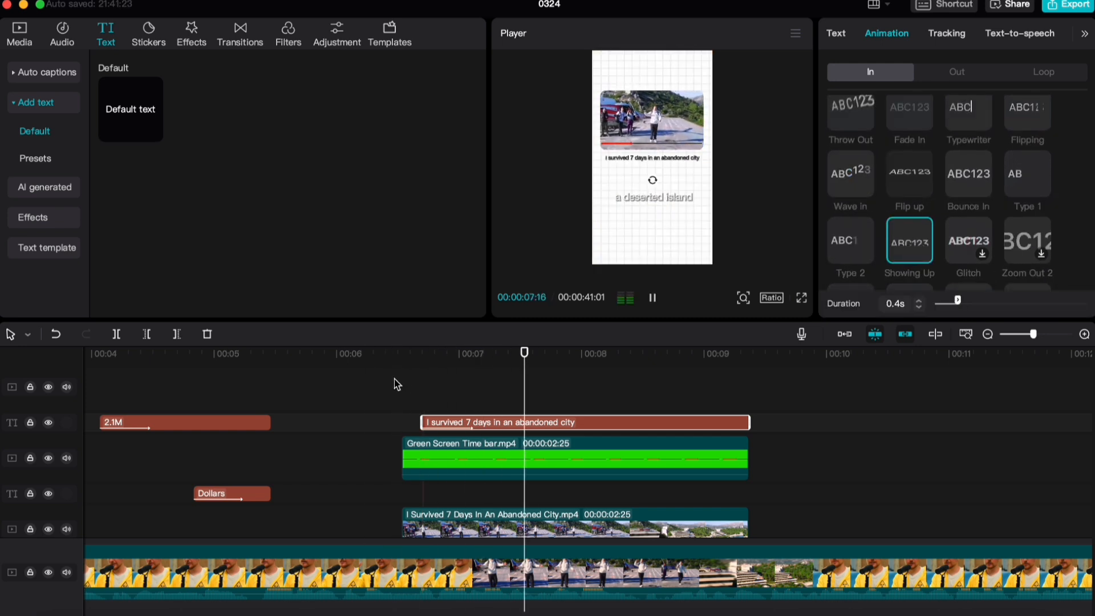
key("space")
Combine the title, the green screen time bar and the Abandoned City clip into one compound clip
left_click_drag(806, 507, 457, 378)
scroll(455, 412, "down", 4)
right_click(456, 444)
scroll(457, 448, "up", 3)
left_click_drag(812, 484, 640, 399)
scroll(743, 478, "down", 2)
right_click(456, 452)
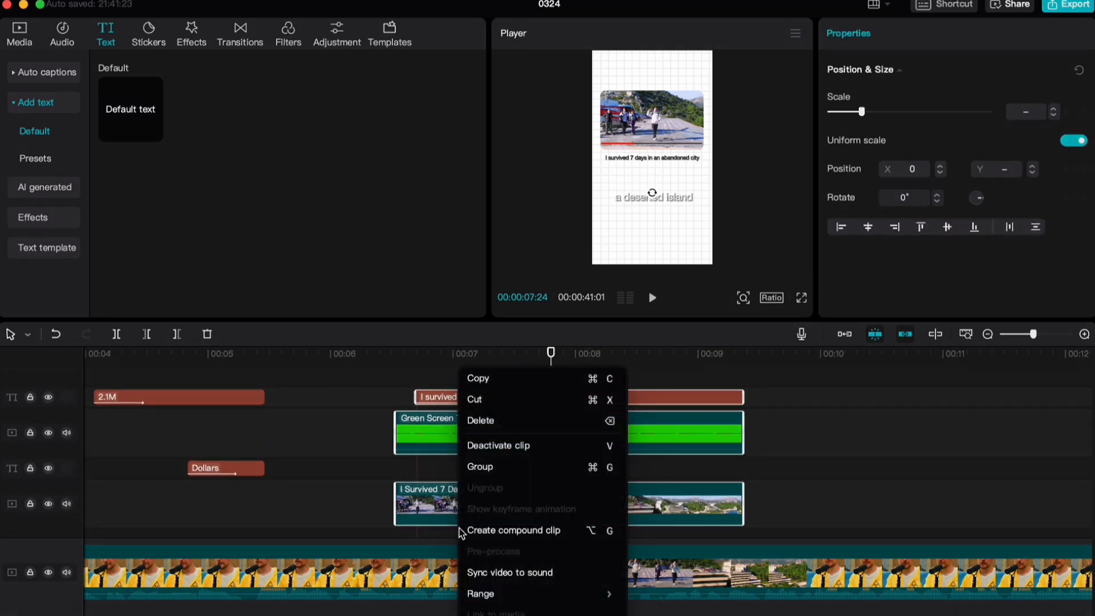
left_click(488, 533)
Apply the Slide Up entrance animation to the new compound clip and play it back
mouse_move(378, 356)
left_mouse_down()
mouse_move(379, 366)
mouse_move(403, 371)
mouse_move(396, 359)
left_mouse_up()
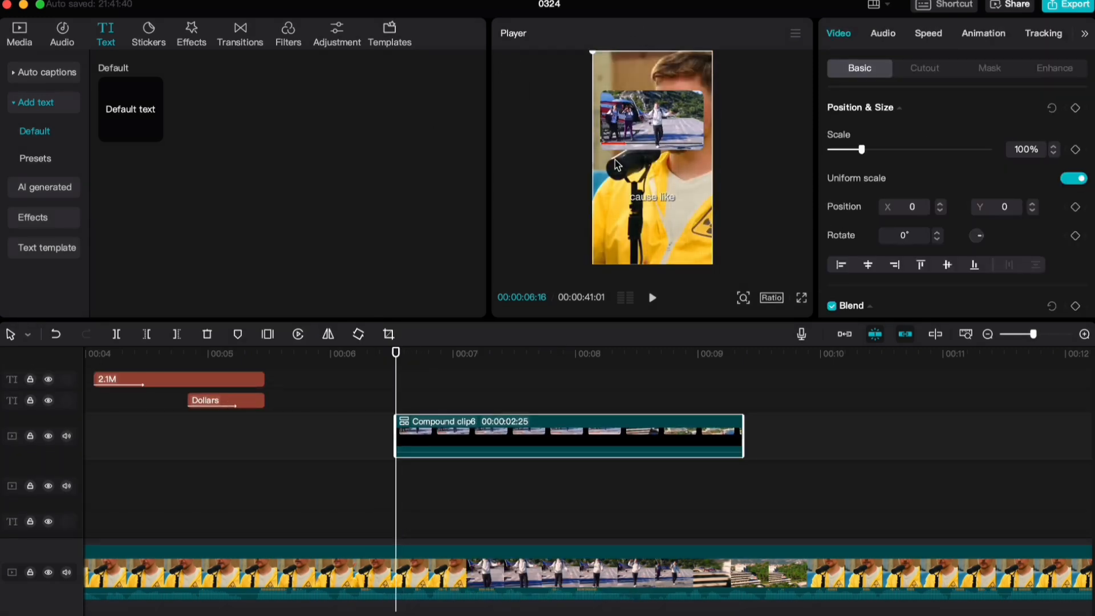
scroll(400, 376, "down", 1)
left_click(398, 374)
left_click(433, 402)
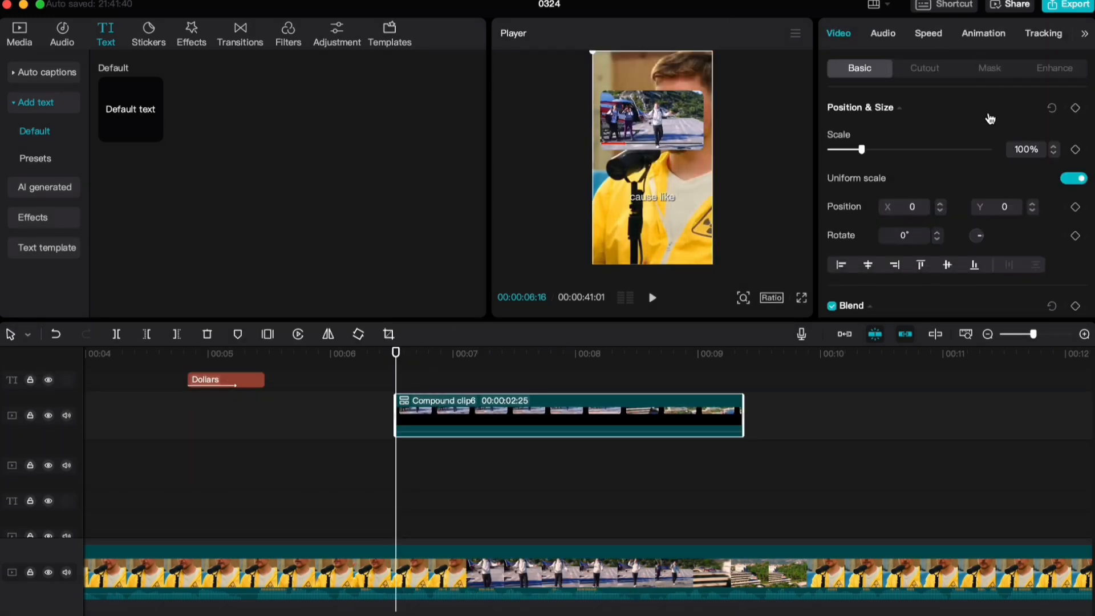
left_click(984, 35)
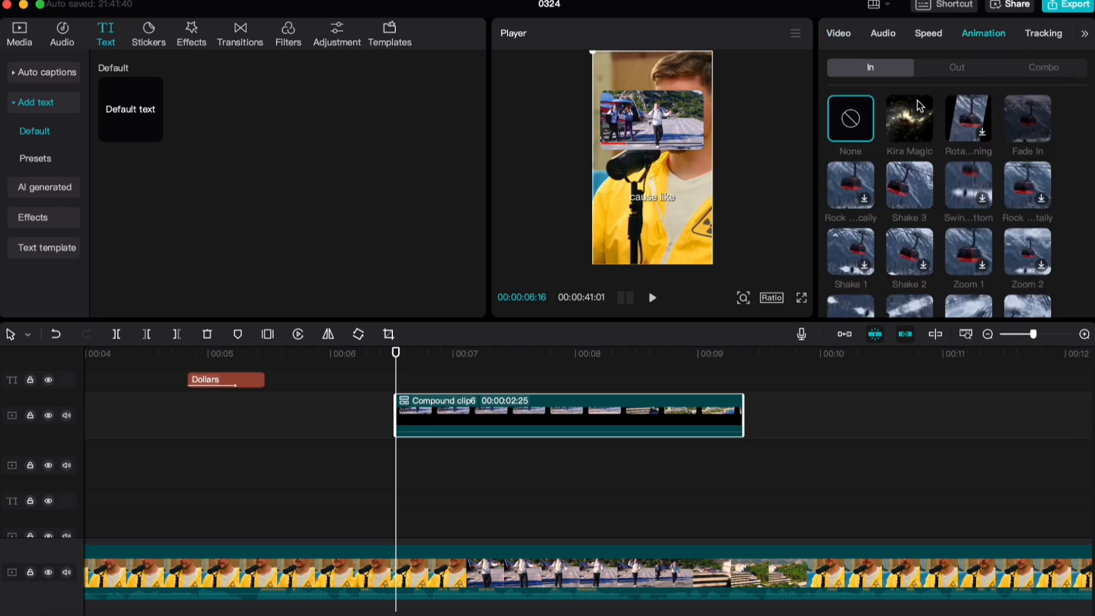
scroll(936, 214, "down", 5)
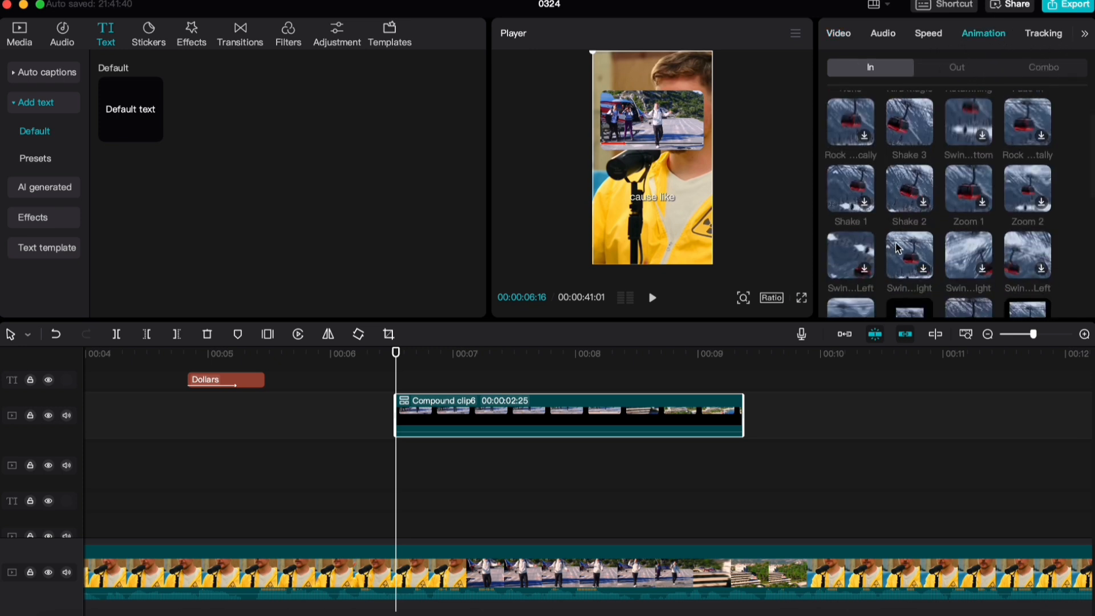
scroll(913, 229, "down", 3)
left_click(910, 169)
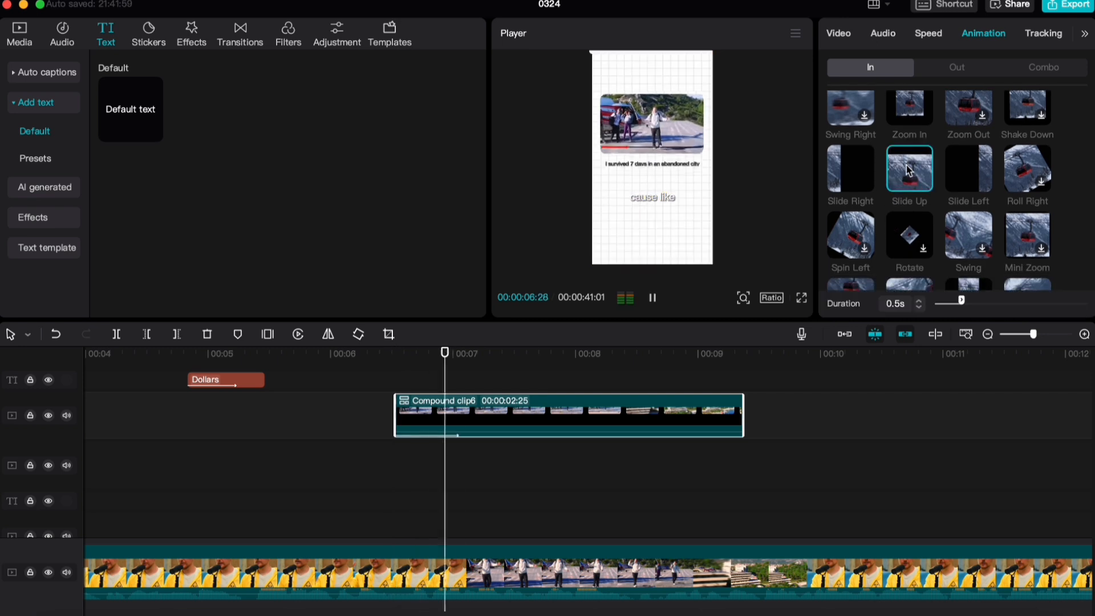
left_click(371, 382)
key("space")
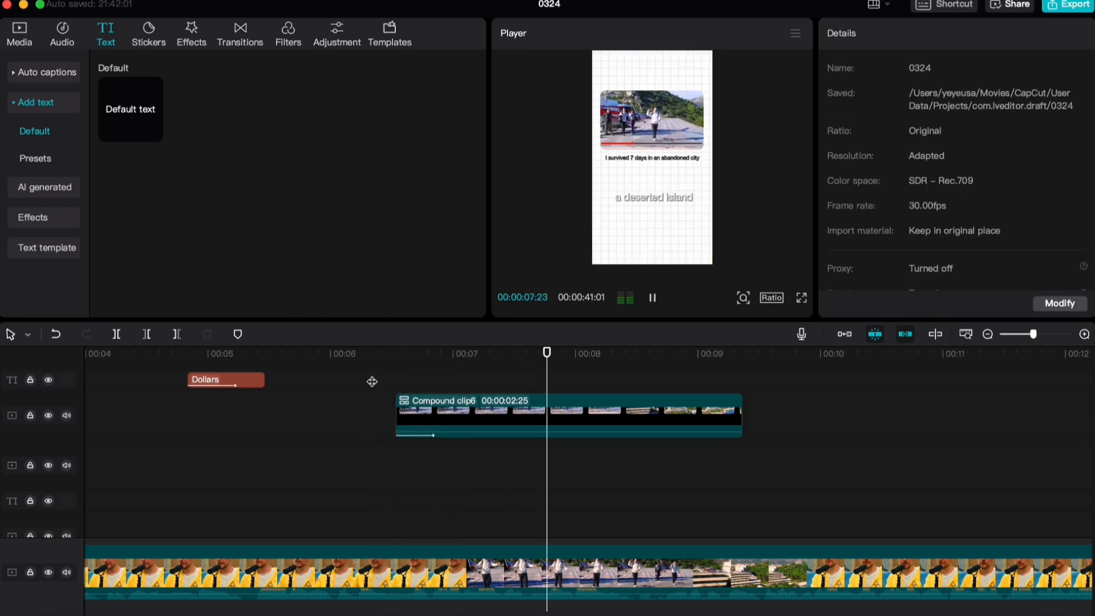
key("space")
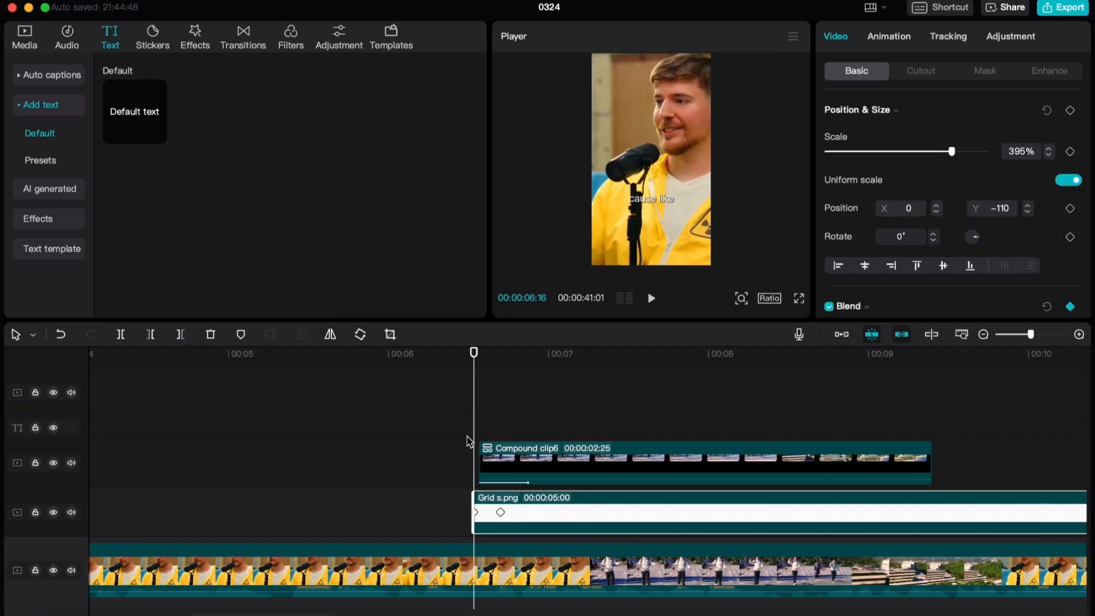
Add a scale keyframe at 395% to the Grid s.png clip at 00:00:06:29
scroll(470, 442, "up", 1)
left_click_drag(474, 357, 512, 360)
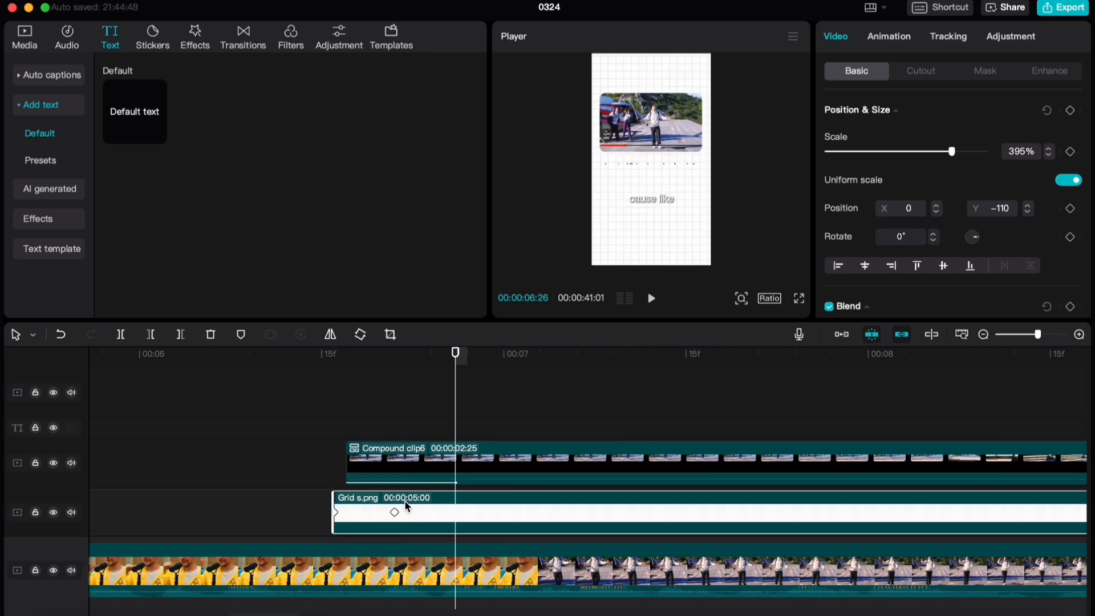
key("Right")
key("Right")
key("Right")
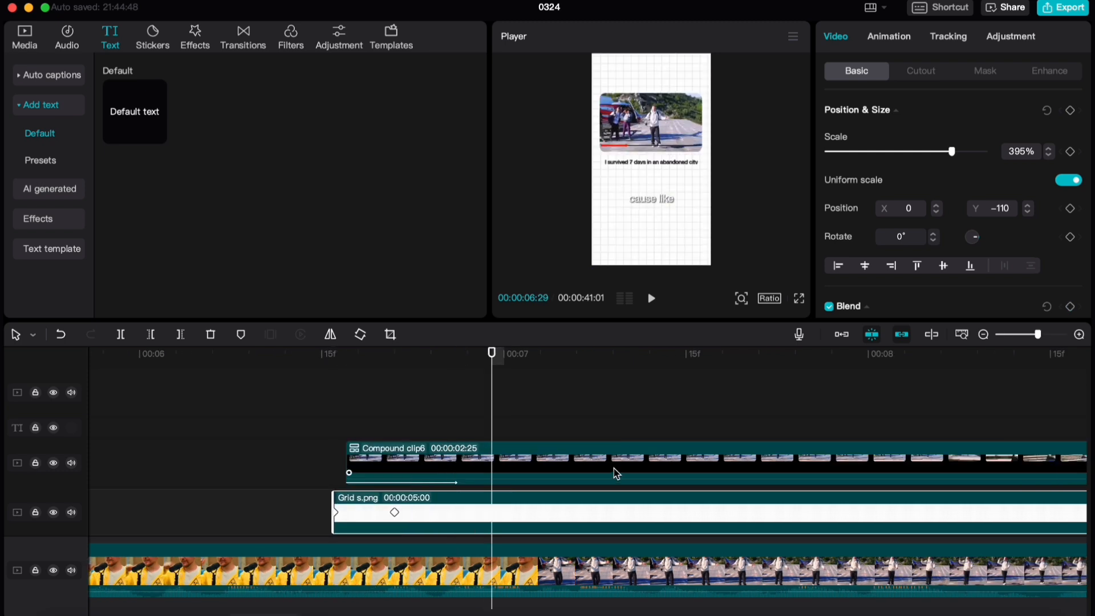
left_click(1071, 151)
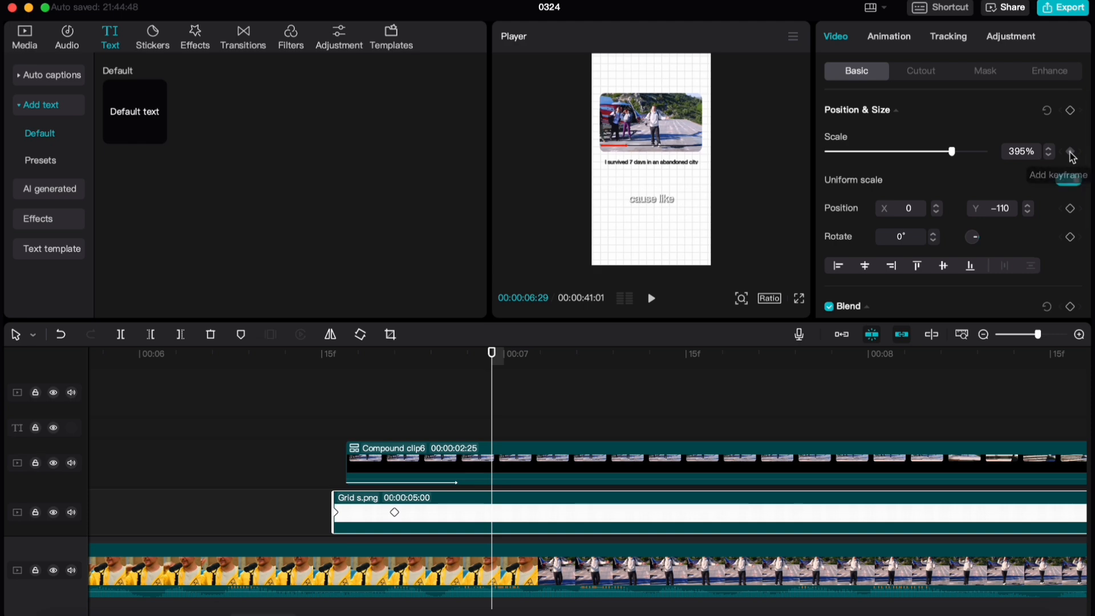
Add a second scale keyframe to the Grid s.png clip at 00:00:08:16 and reduce the scale there
scroll(616, 463, "down", 2)
scroll(615, 463, "right", 6)
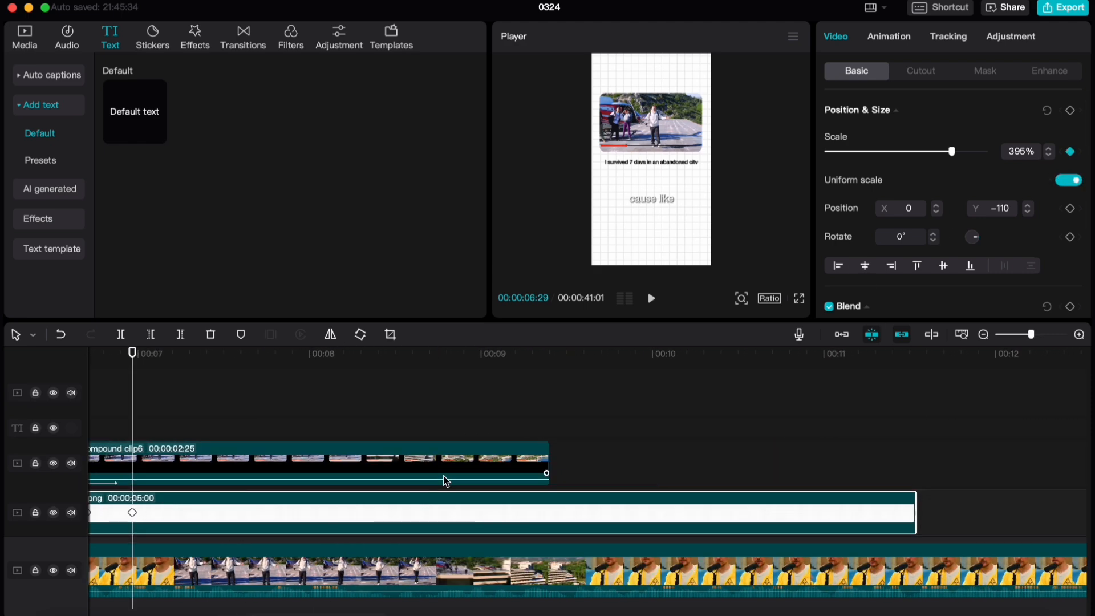
key("space")
left_click(410, 426)
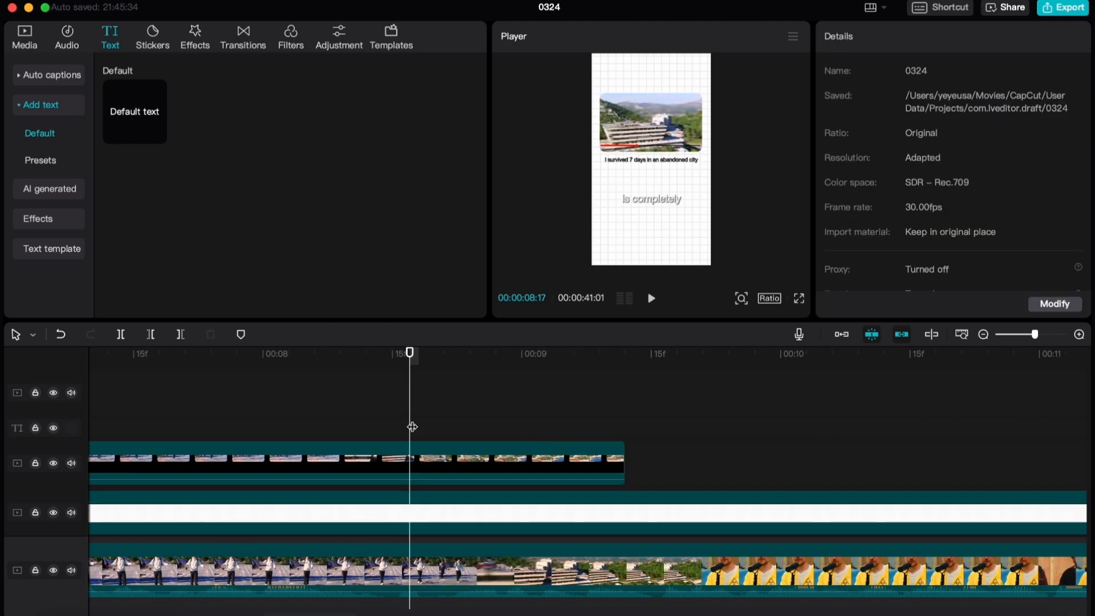
scroll(401, 455, "up", 4)
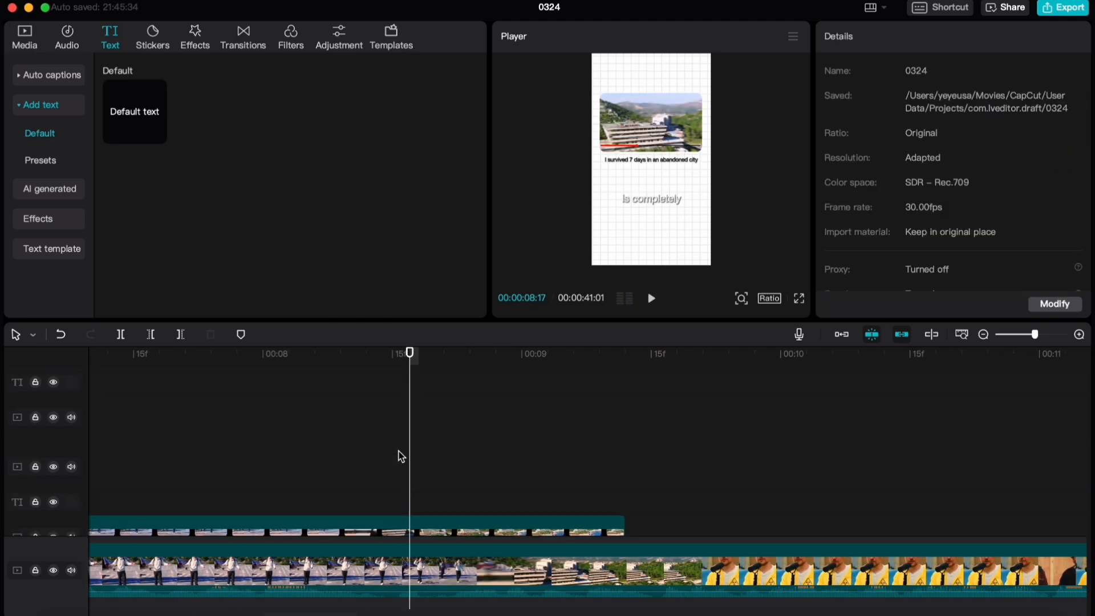
scroll(447, 481, "down", 3)
left_click(428, 495)
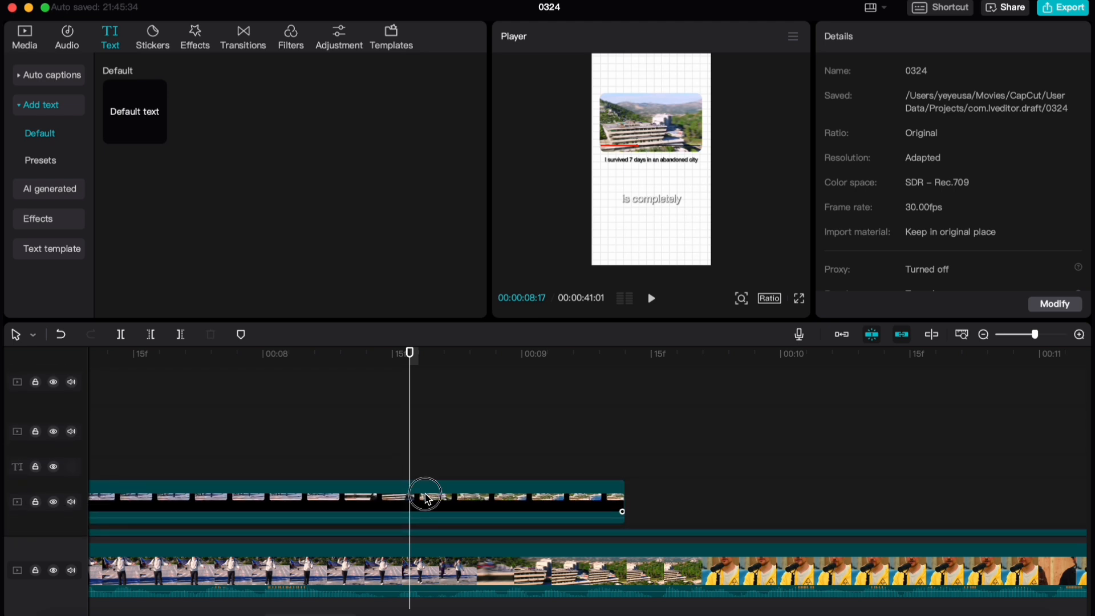
key("Left")
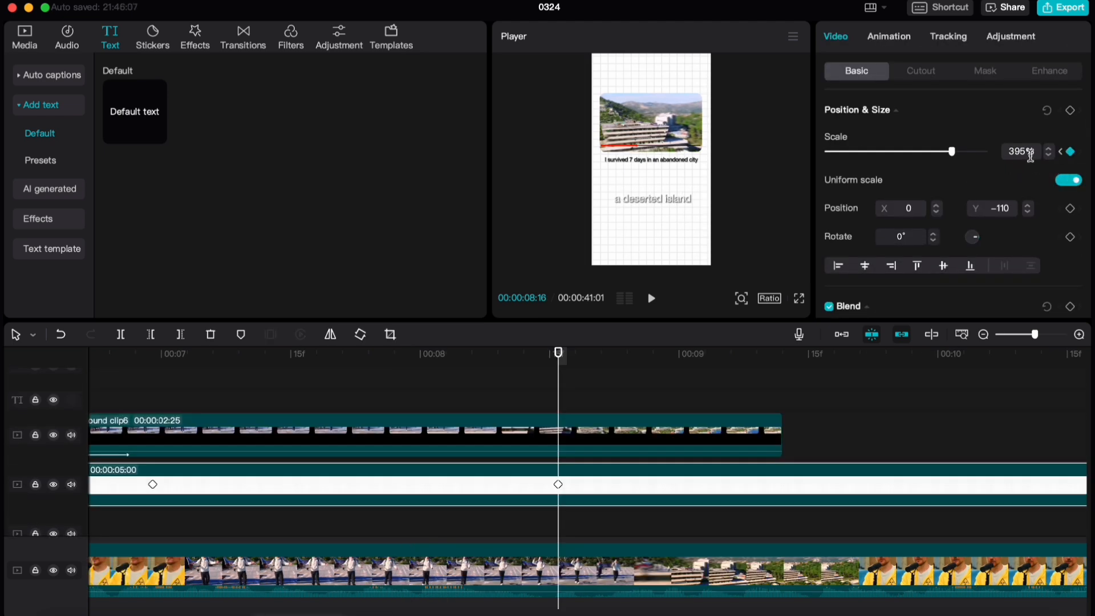
left_click_drag(1031, 154, 1004, 156)
type("314")
key("Return")
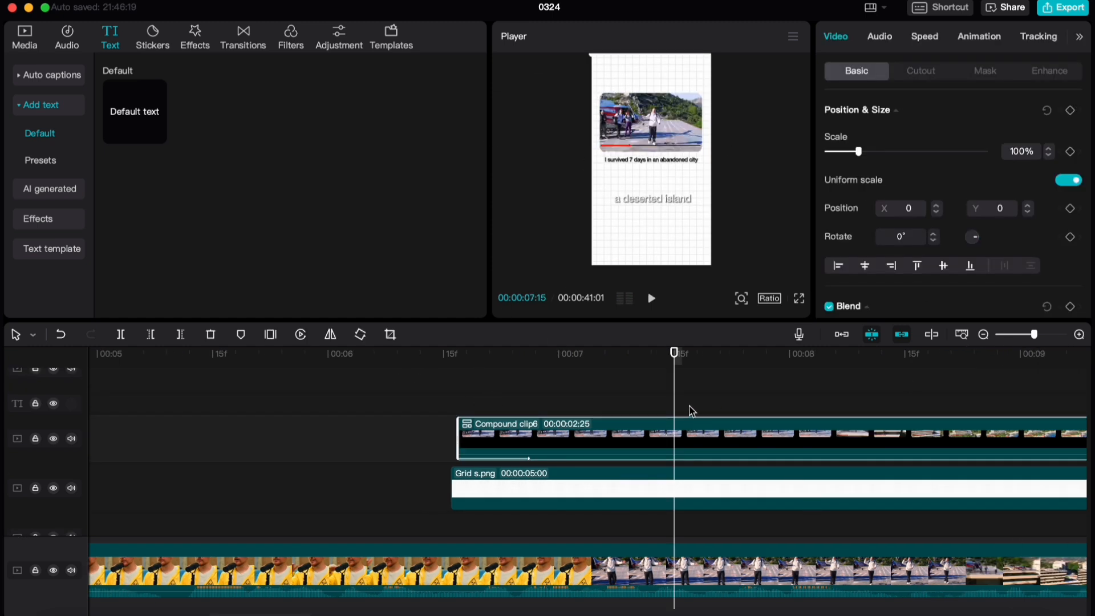
Add a scale keyframe at 100% to the Abandoned City compound clip at 00:00:06:29, aligned with the Grid s.png keyframe
scroll(689, 406, "right", 3)
scroll(399, 497, "down", 1)
left_click(399, 500)
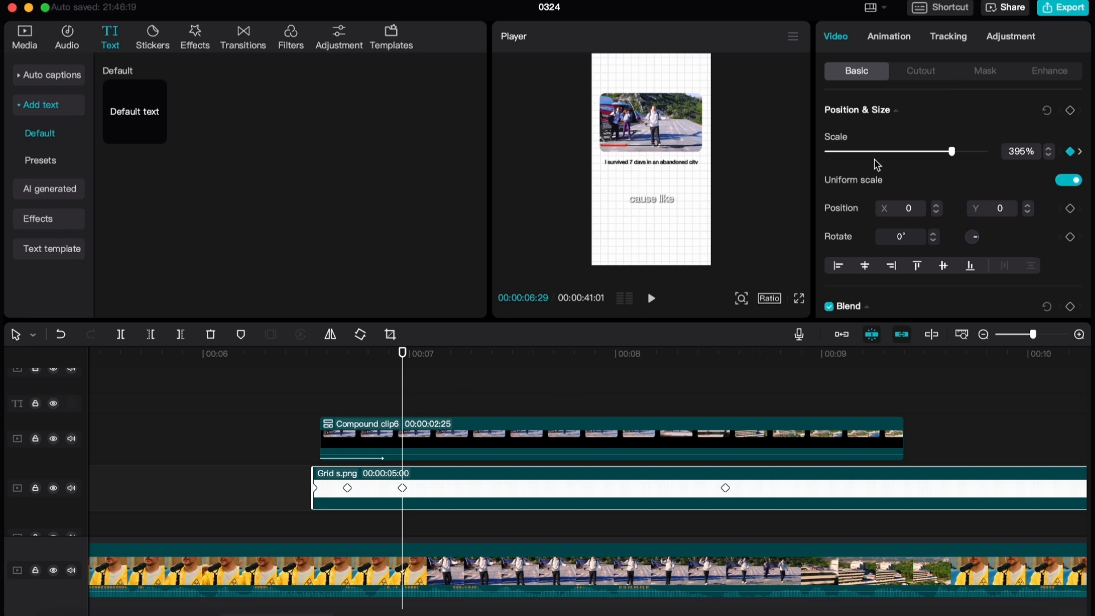
left_click(474, 451)
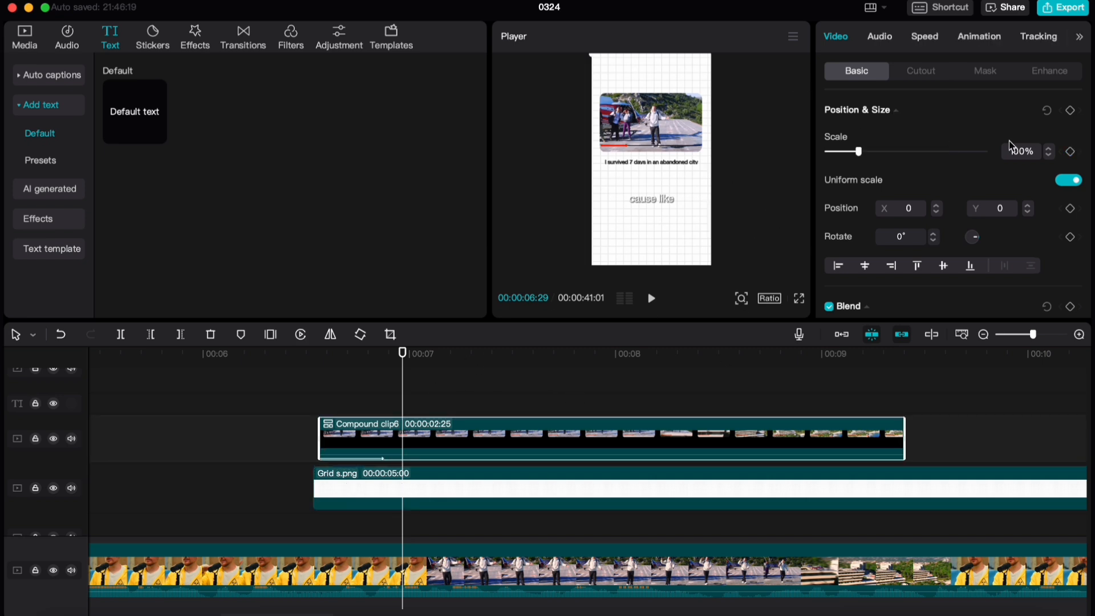
left_click(1071, 152)
Set the Abandoned City compound clip's scale to 90% at 00:00:08:16, the time of the grid's last scale keyframe
left_click(672, 491)
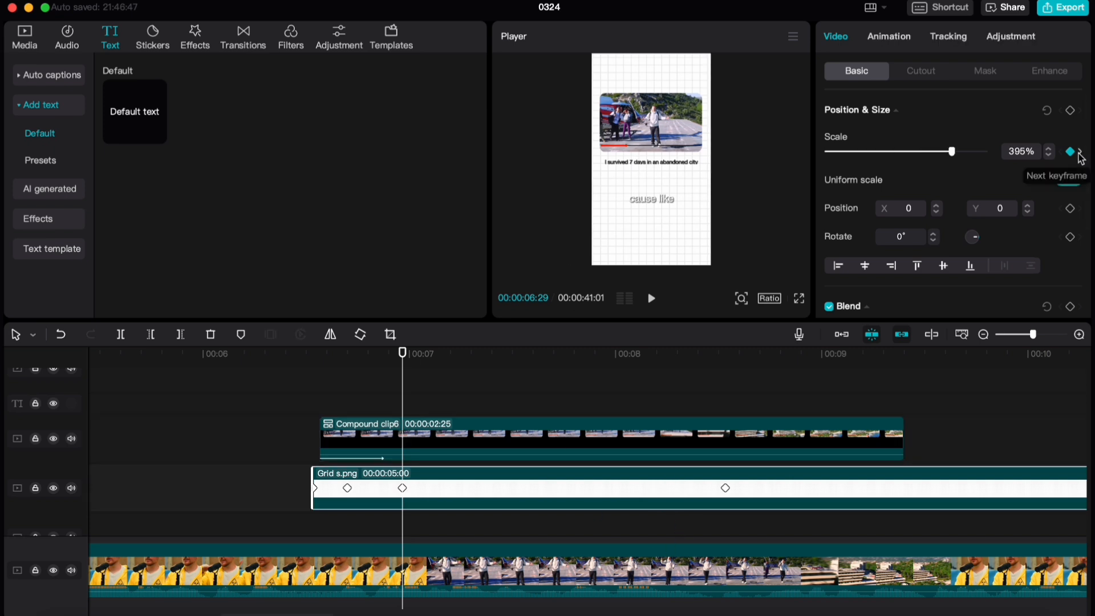
left_click(1080, 153)
left_click(707, 453)
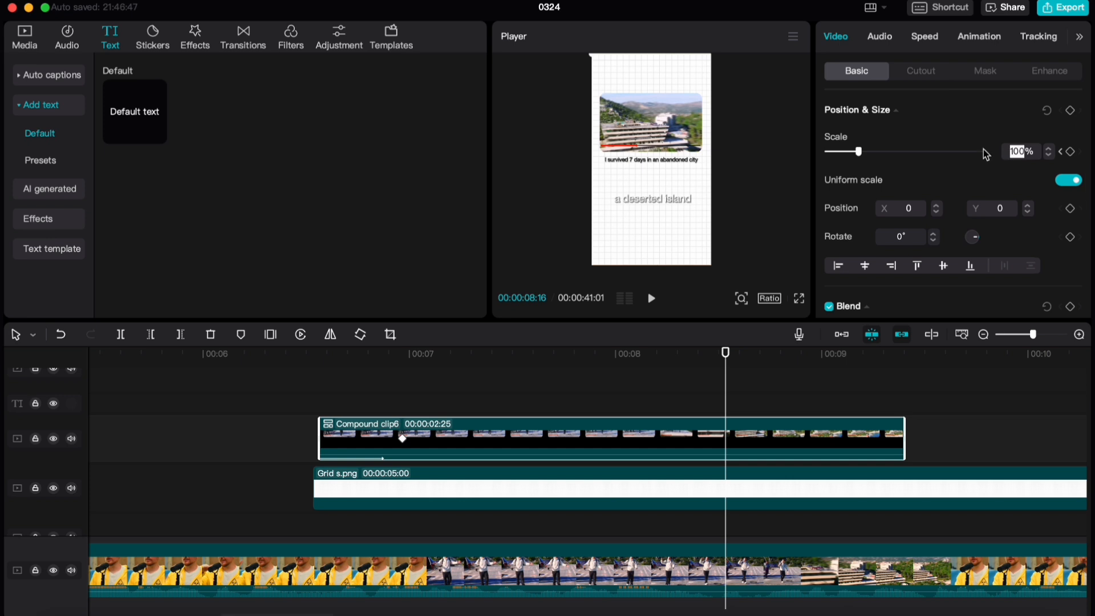
key("Return")
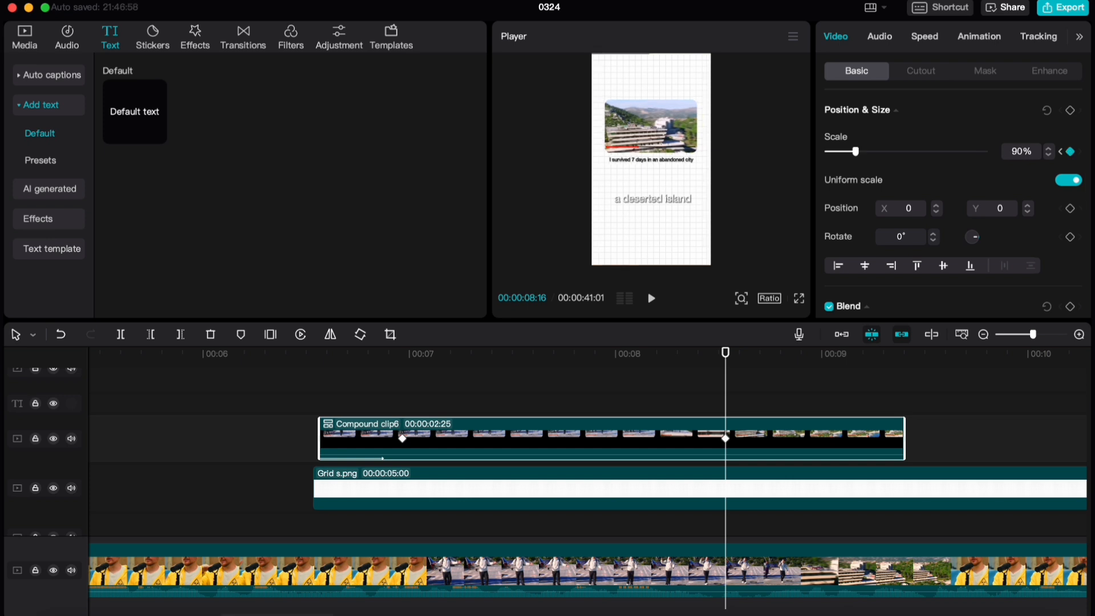
Play back the Abandoned City compound clip to review its zoom-out over the grid
left_click(301, 397)
key("space")
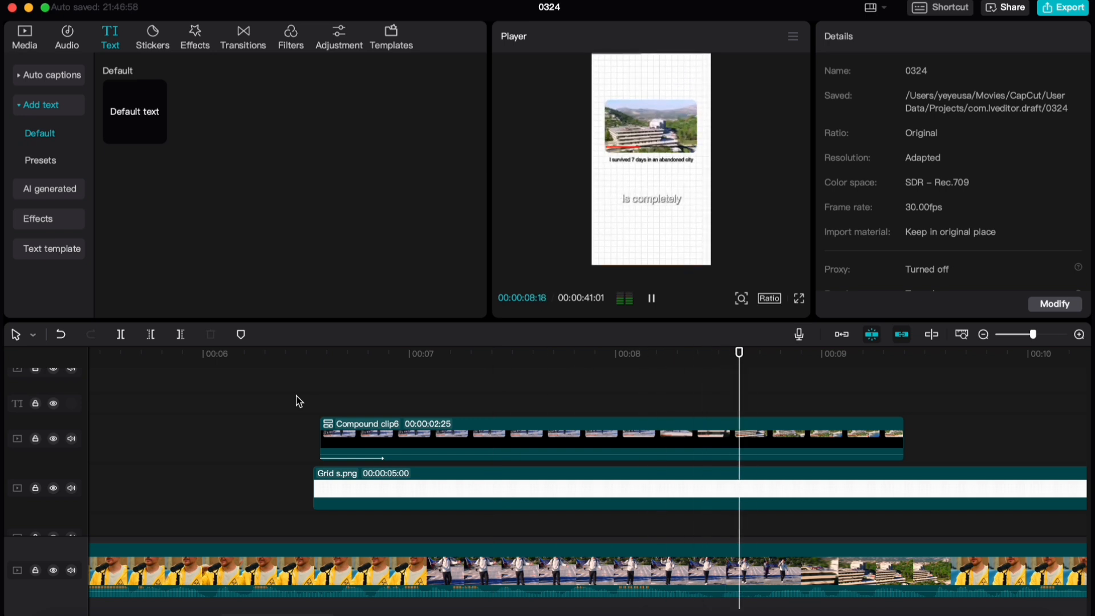
key("space")
left_click(491, 378)
key("super+minus")
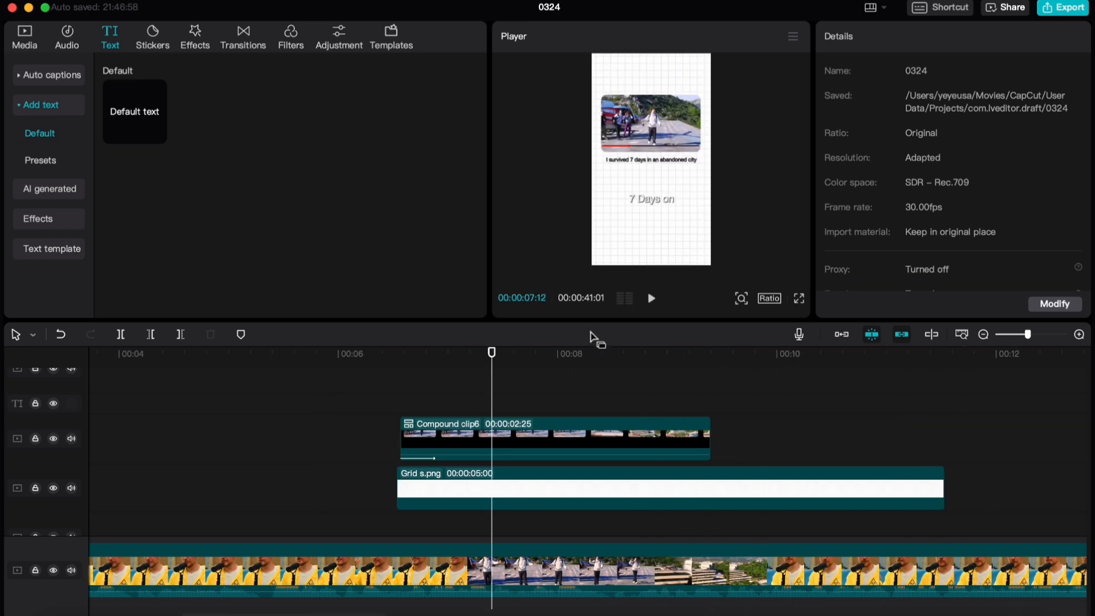
left_click(570, 364)
left_click(602, 367)
Copy the Abandoned City compound clip and paste the duplicate at 00:00:10:06 on the timeline
left_click(646, 141)
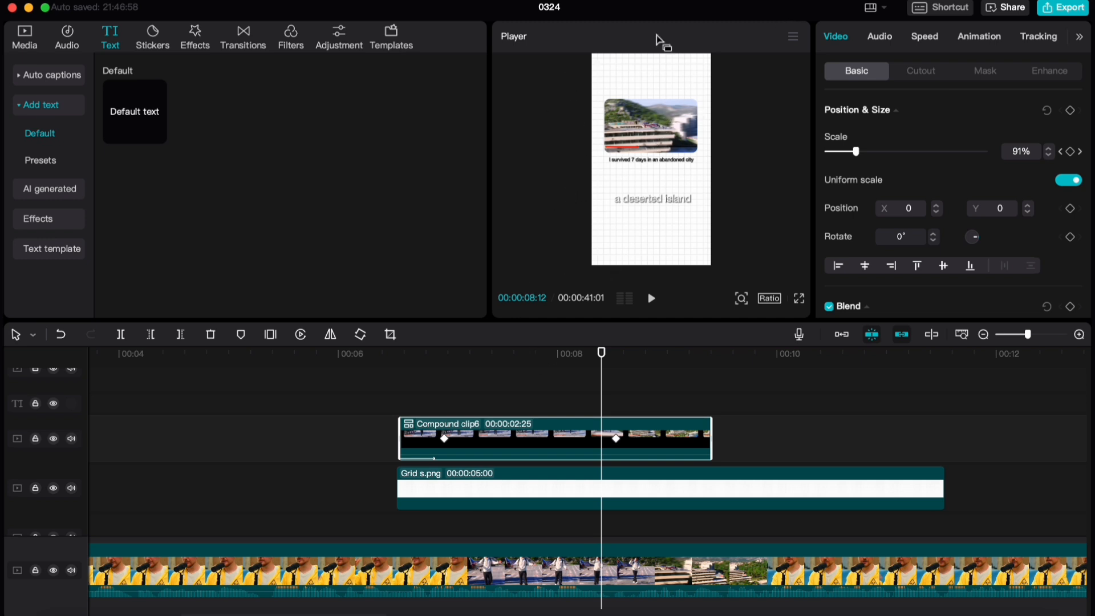
left_click_drag(463, 378, 479, 381)
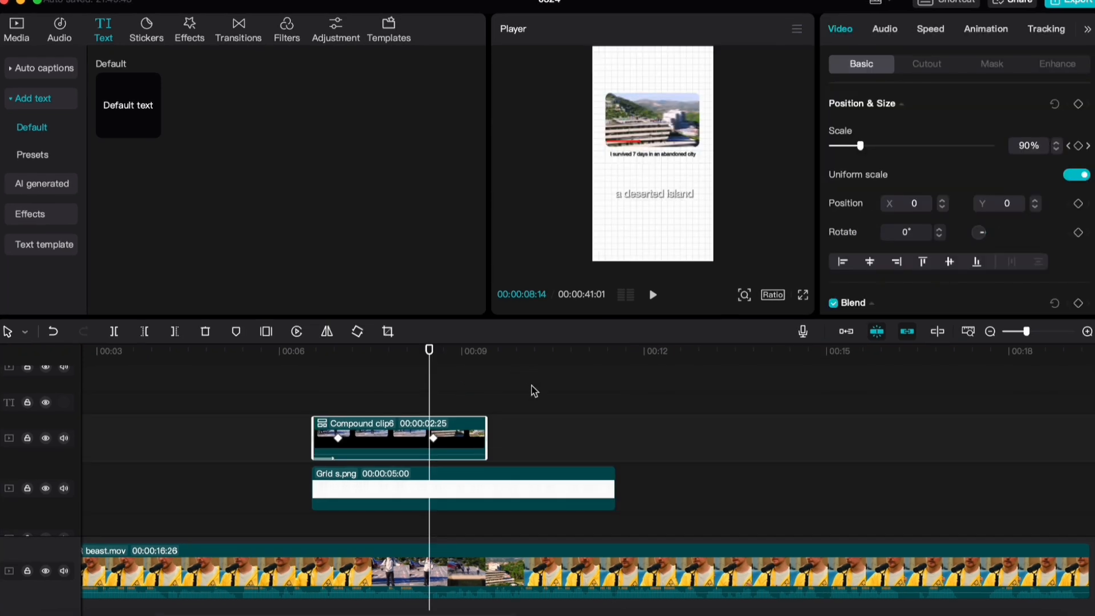
left_click(533, 388)
key("super+v")
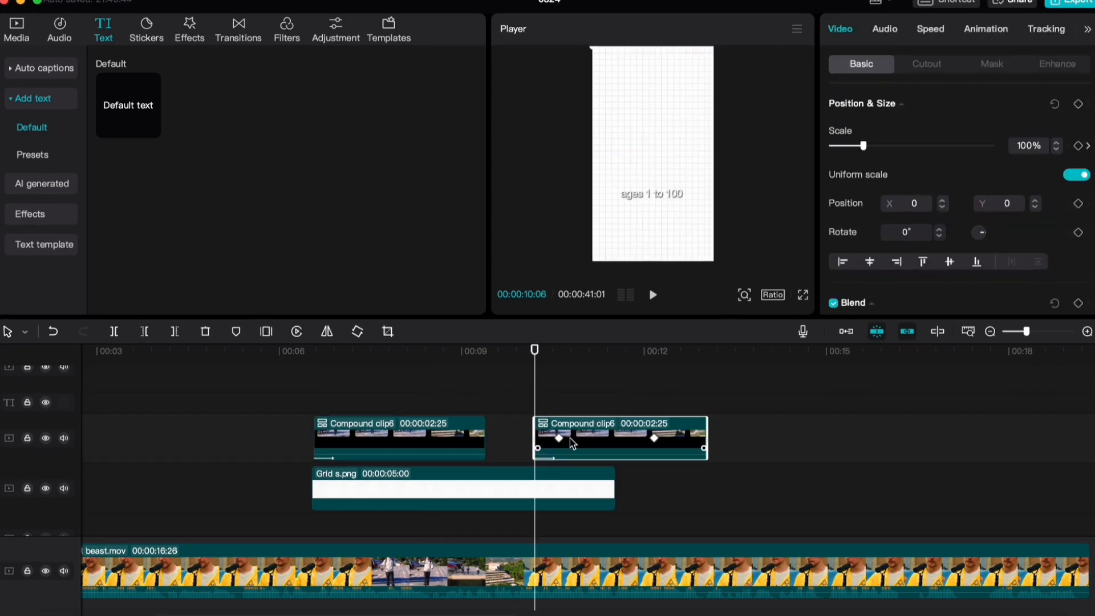
Move the pasted compound clip onto a higher track and break it apart into its title, time bar and video
scroll(569, 442, "up", 2)
scroll(569, 458, "down", 2)
scroll(564, 461, "right", 1)
scroll(559, 455, "up", 1)
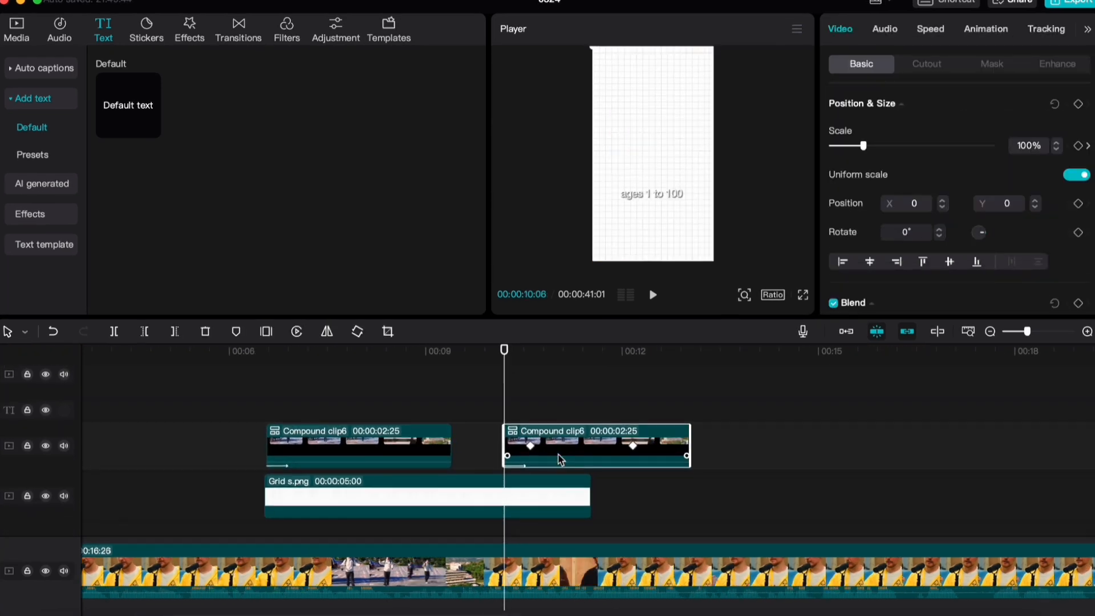
scroll(559, 456, "up", 1)
left_click_drag(559, 458, 559, 401)
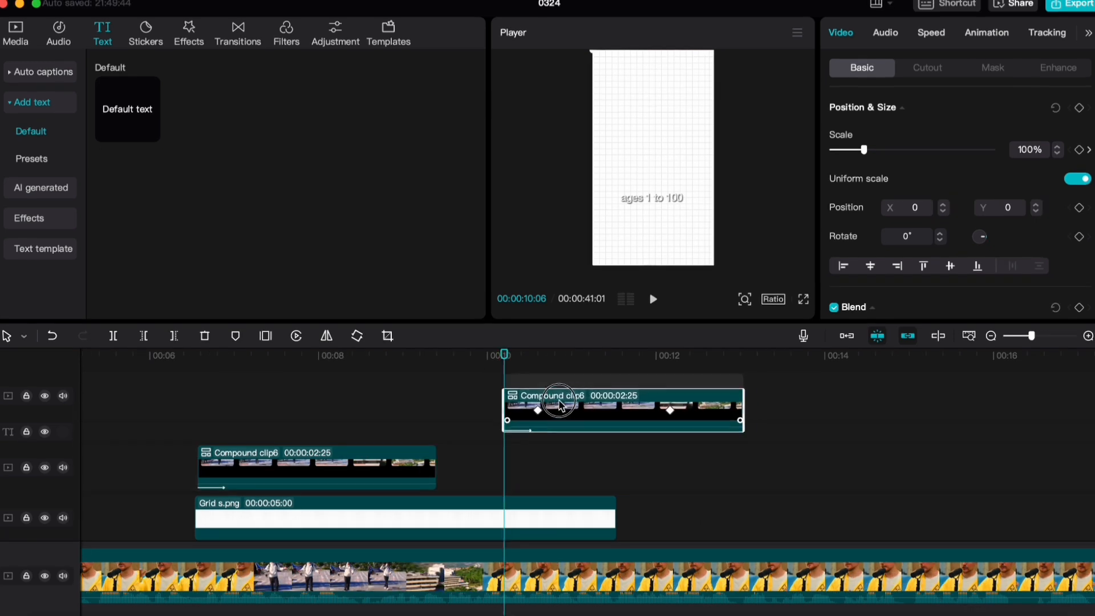
right_click(562, 395)
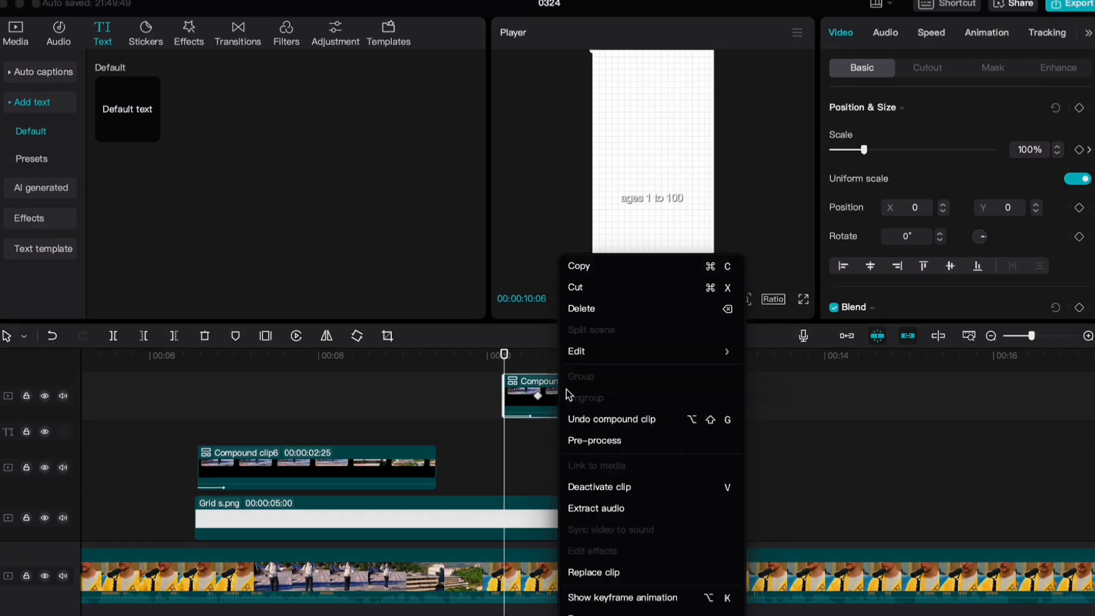
left_click(599, 420)
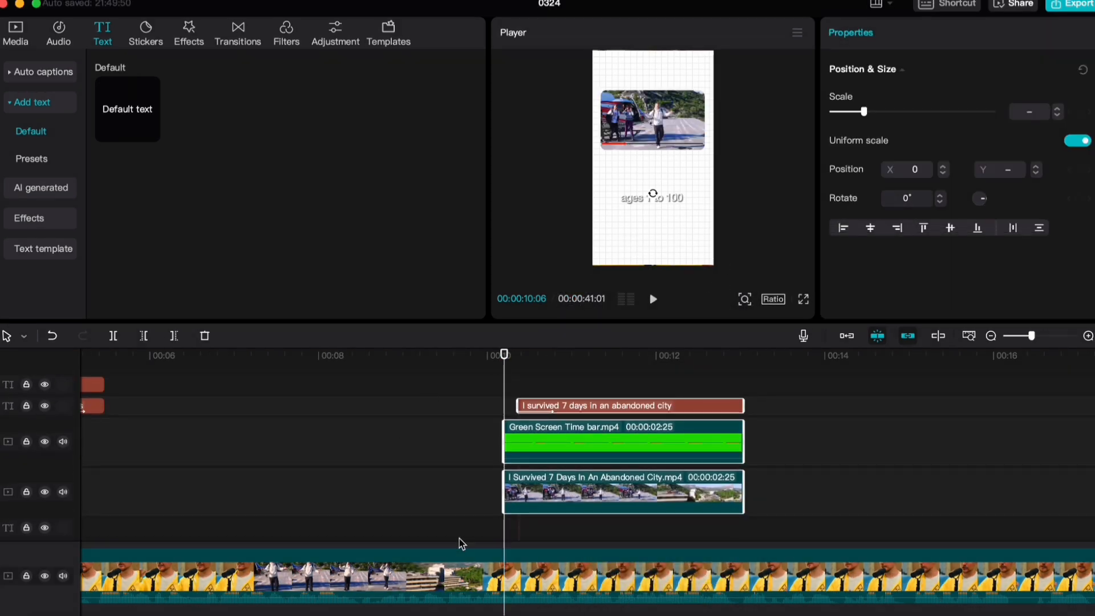
Replace the copied Abandoned City video with Ages 1 – 100 Fight For $500,000.mp4, keeping the original video effect, and play it
left_click(15, 33)
scroll(243, 222, "down", 3)
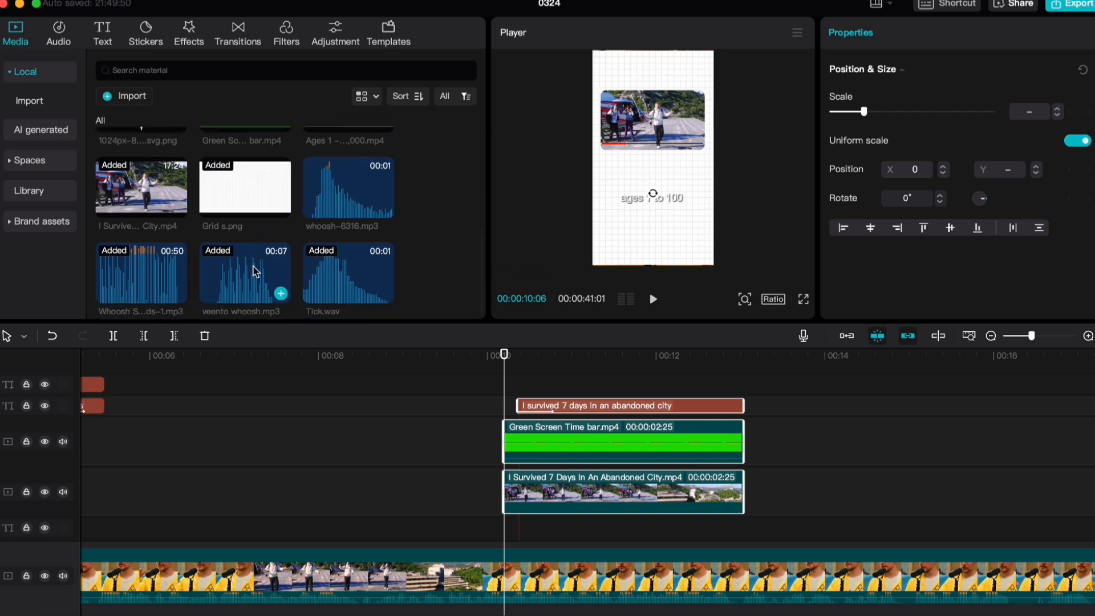
scroll(239, 277, "up", 3)
scroll(285, 278, "down", 3)
scroll(353, 279, "up", 2)
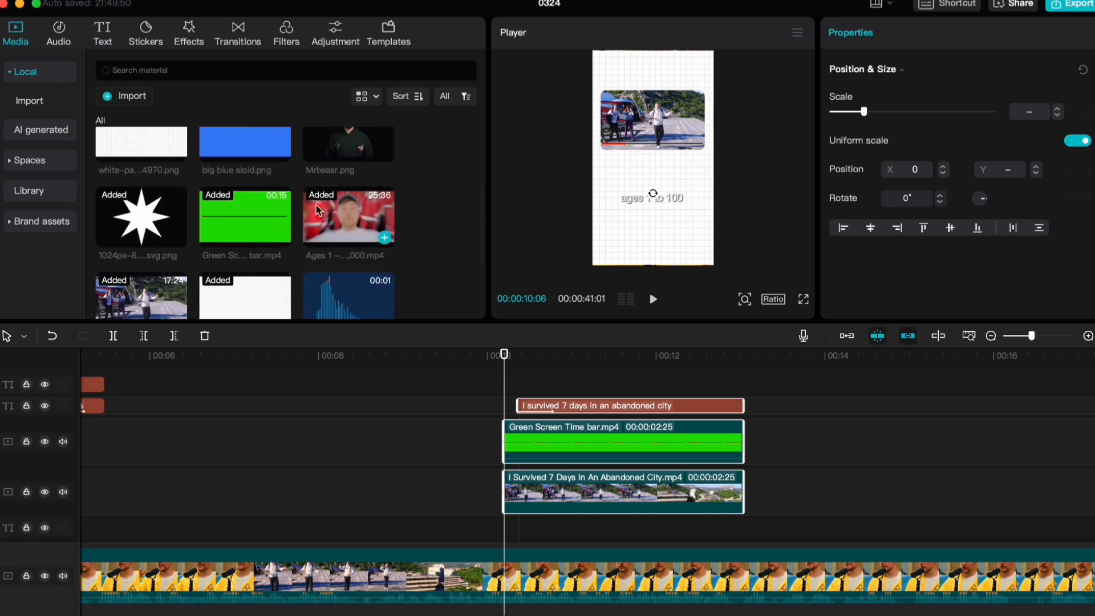
left_click_drag(351, 247, 305, 257)
left_click_drag(388, 257, 565, 499)
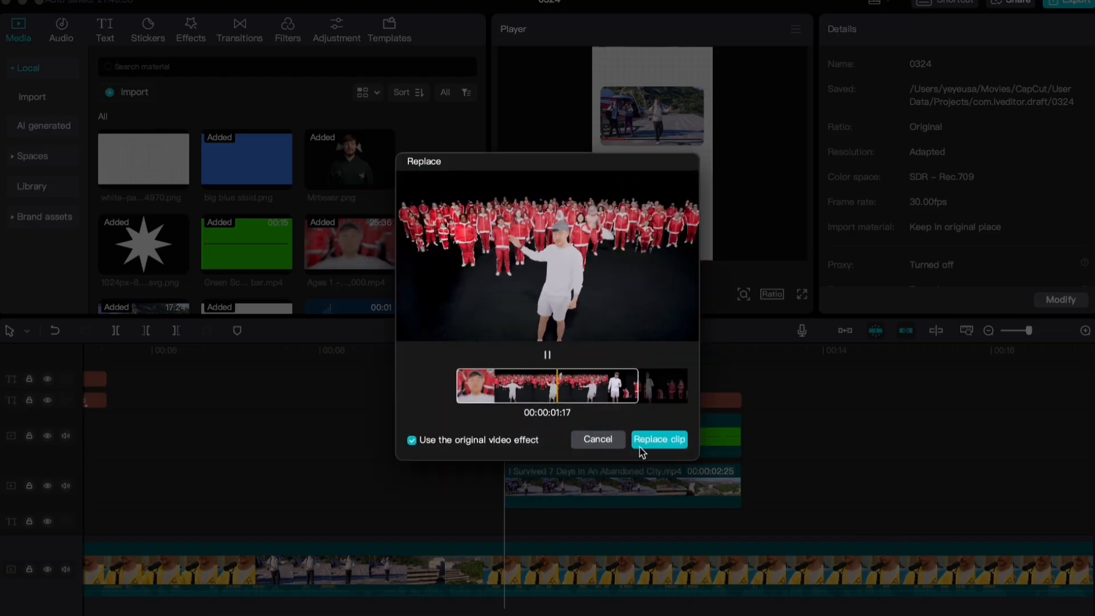
left_click(661, 440)
key("space")
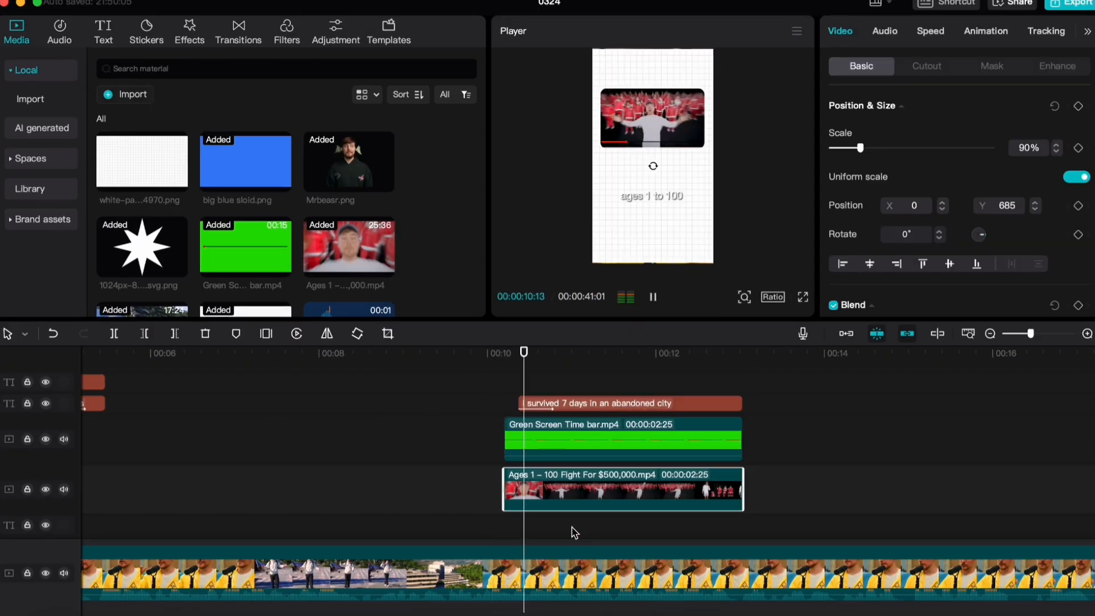
Change the copied title to "Age 1-100 Fight for $500,000" and combine it with its time bar and video into a compound clip
left_click(590, 403)
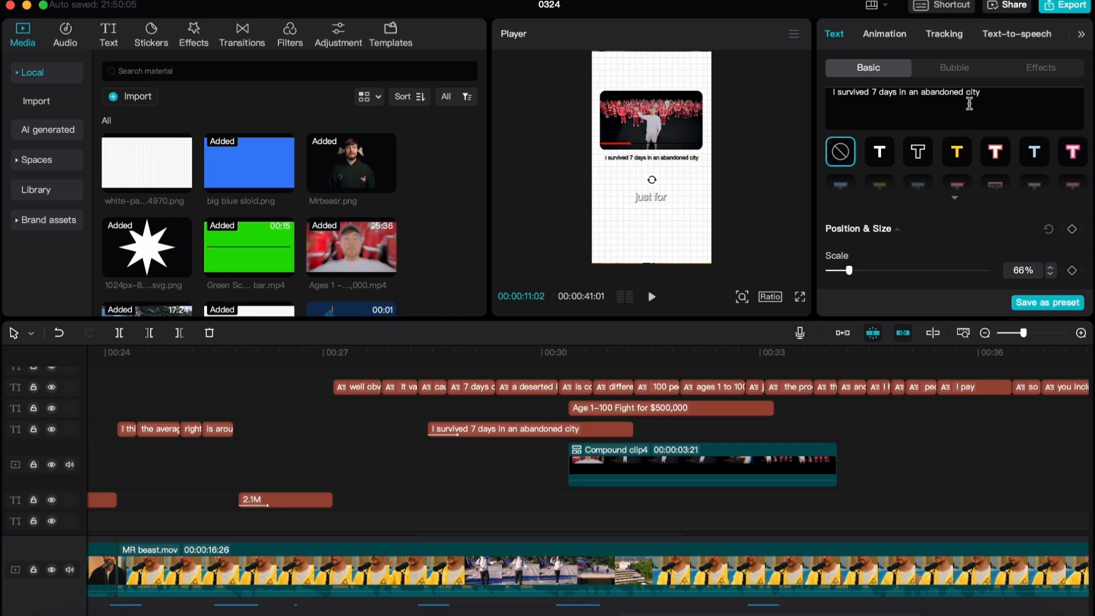
scroll(970, 104, "up", 5)
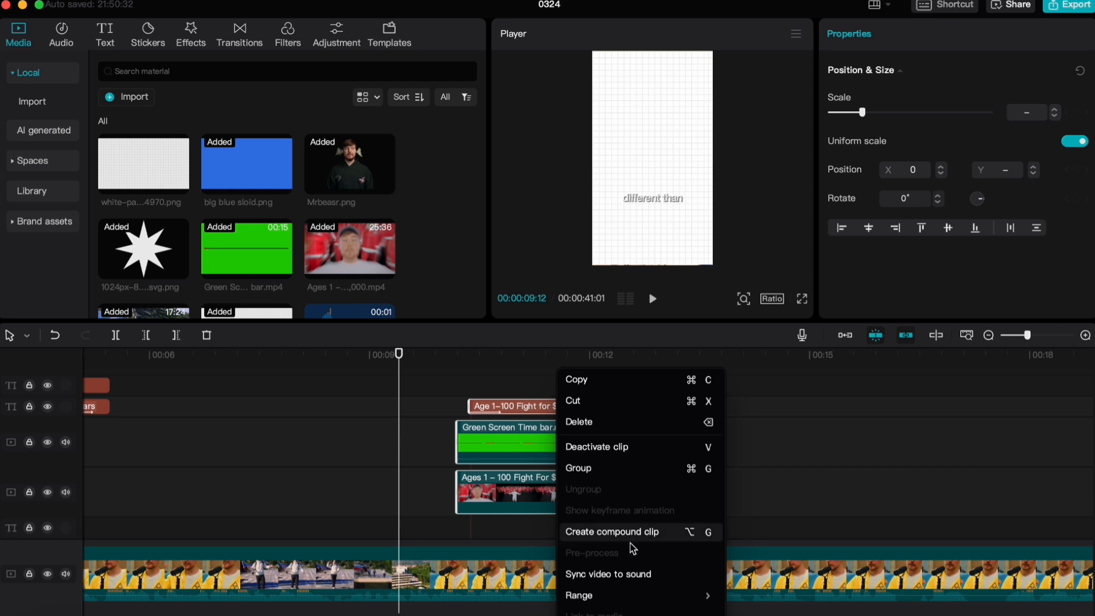
left_click(622, 532)
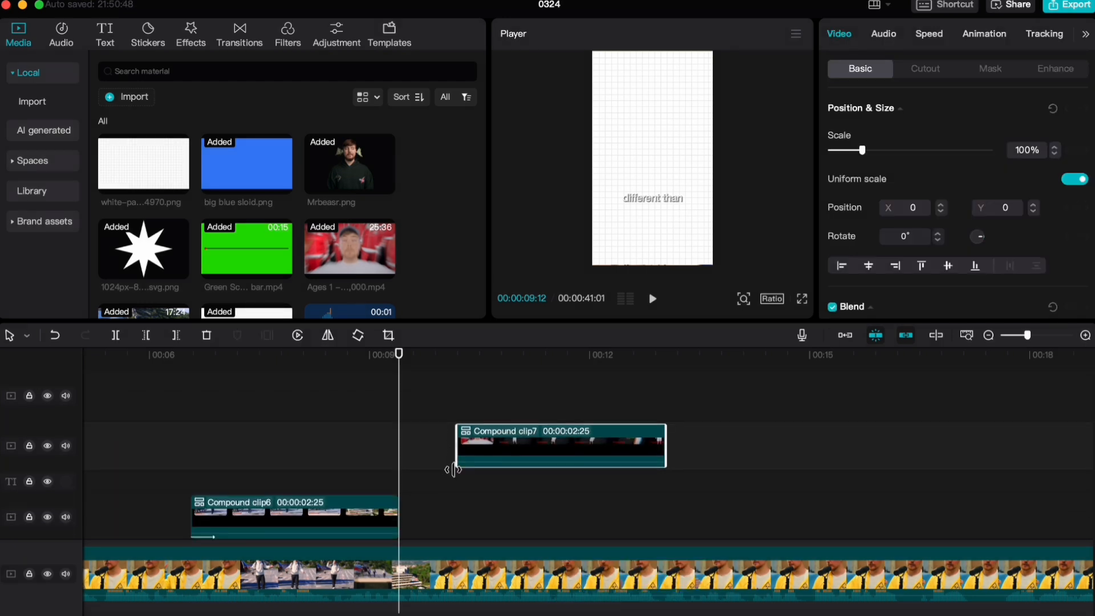
Move the new Ages 1–100 compound clip earlier on the timeline so it starts at 00:00:09:19
left_click(482, 426)
left_click_drag(482, 427, 455, 426)
scroll(349, 416, "down", 2)
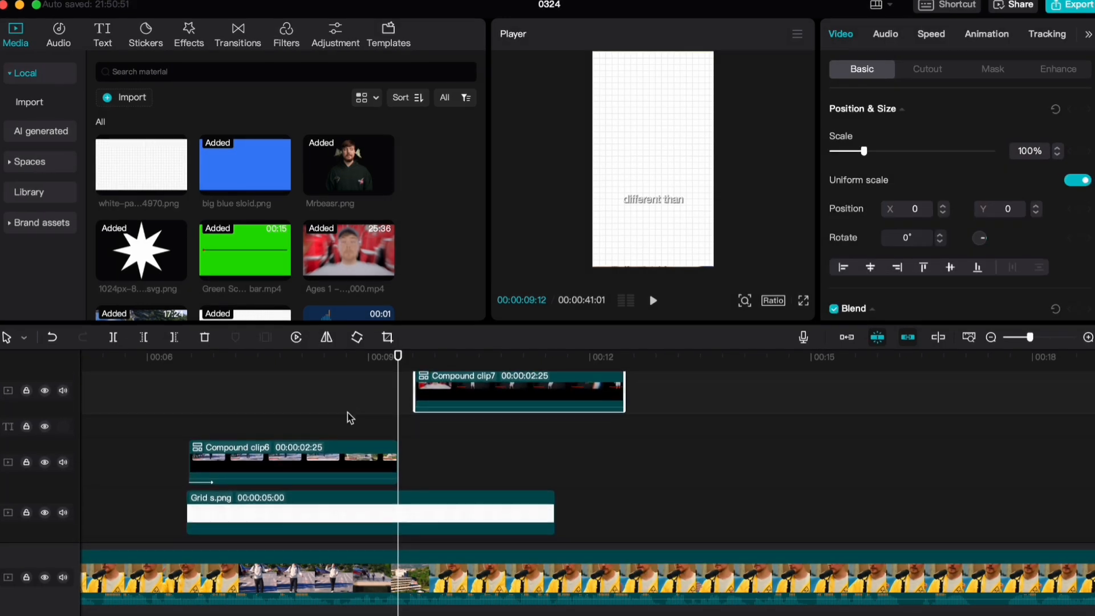
Add a position keyframe to the Grid s.png clip at 00:00:08:21, just after its last scale keyframe
left_click(274, 509)
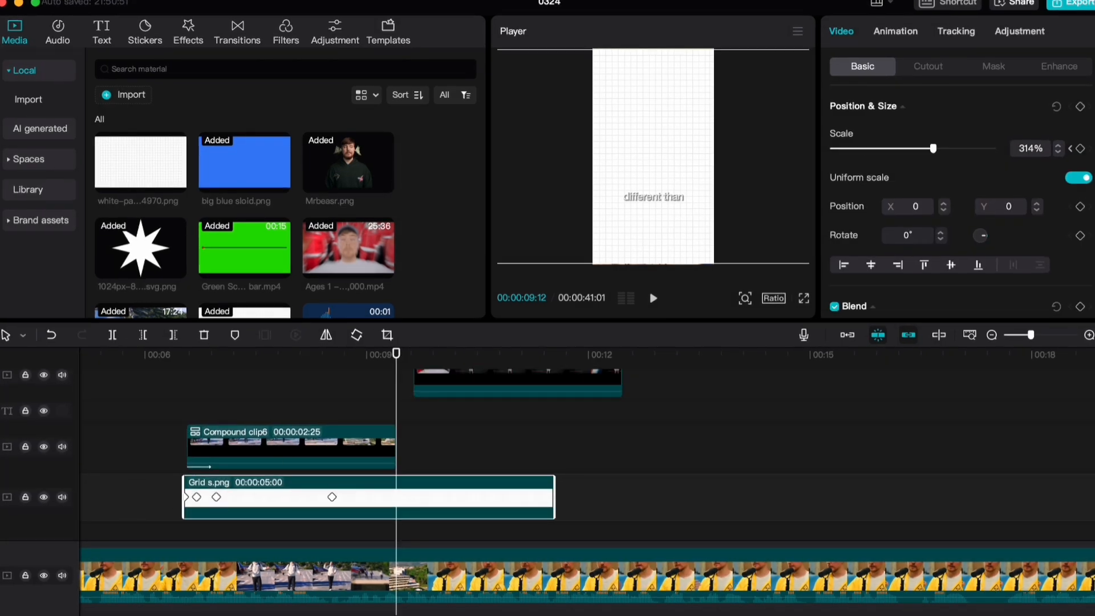
left_click(332, 497)
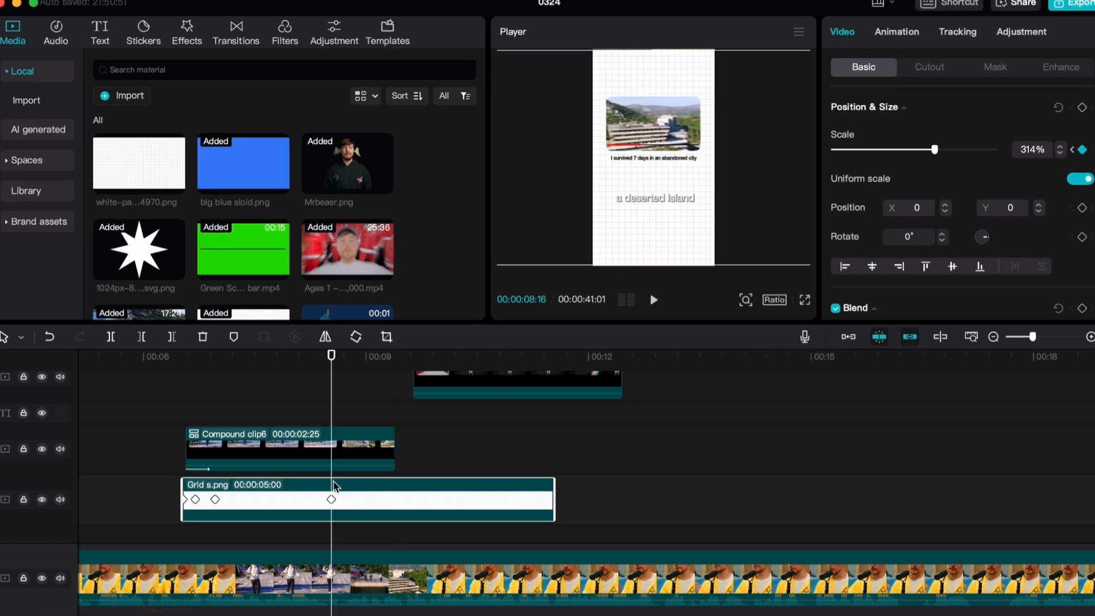
key("Right")
key("Right")
key("Right")
key("Right")
key("Right")
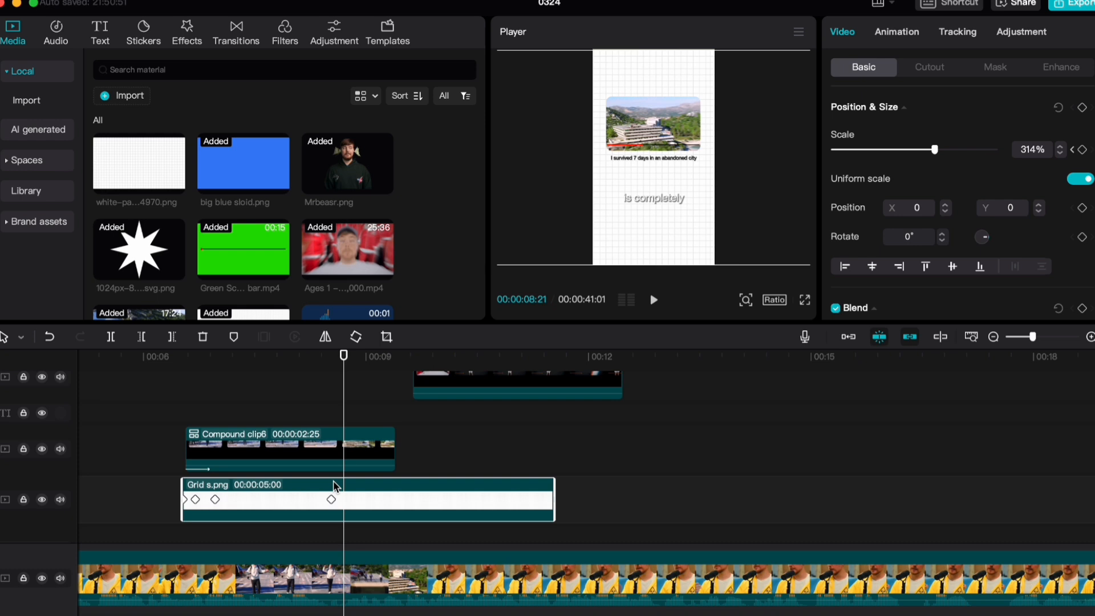
left_click(1082, 209)
Add a matching position keyframe to the Abandoned City compound clip at 00:00:08:21
left_click(353, 455)
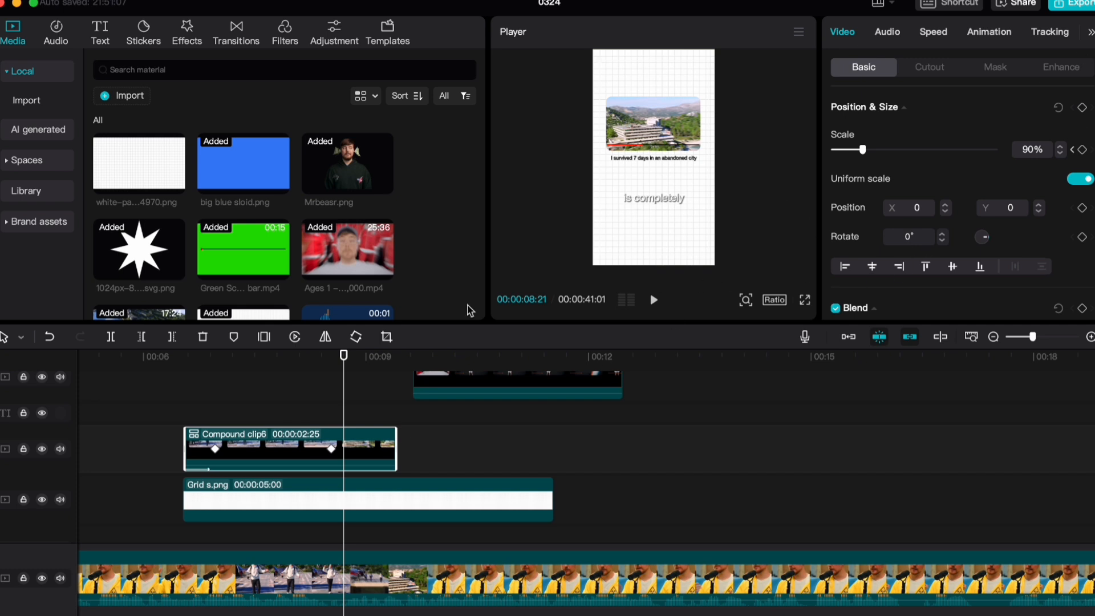
left_click(1082, 208)
left_click(411, 486)
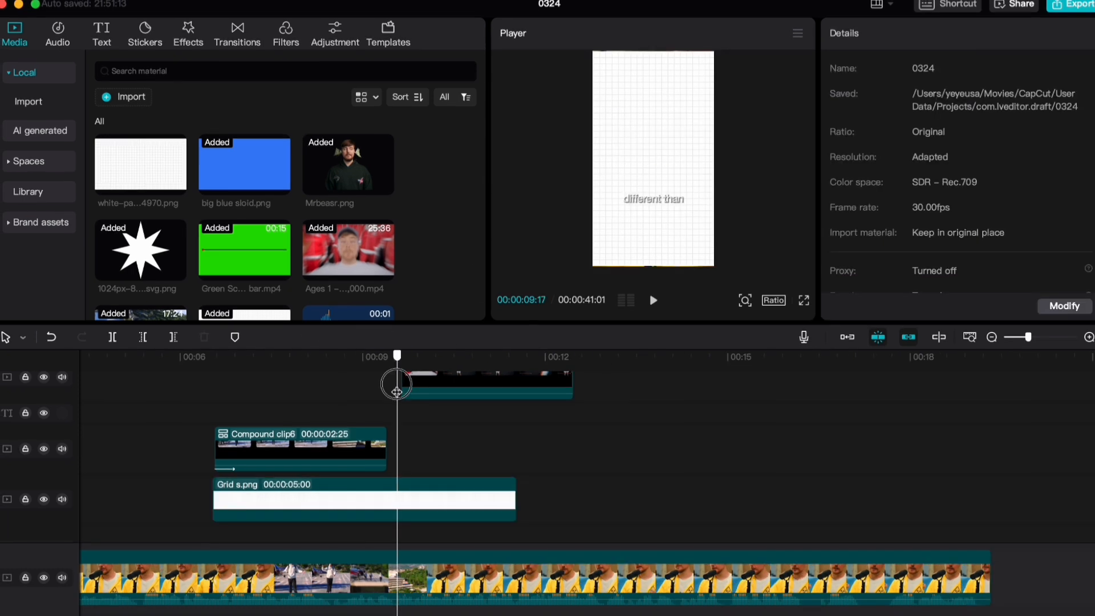
Play back the change from the Abandoned City compound clip to the Ages 1–100 compound clip
left_click_drag(398, 393, 401, 443)
key("space")
left_click(405, 436)
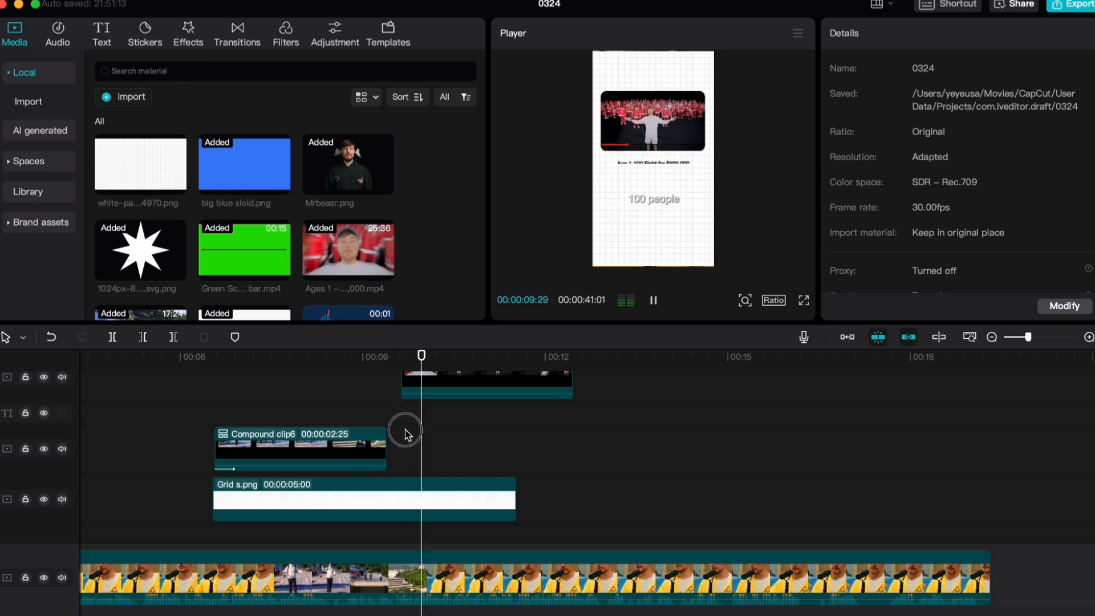
key("space")
left_click(406, 438)
key("space")
left_click(406, 437)
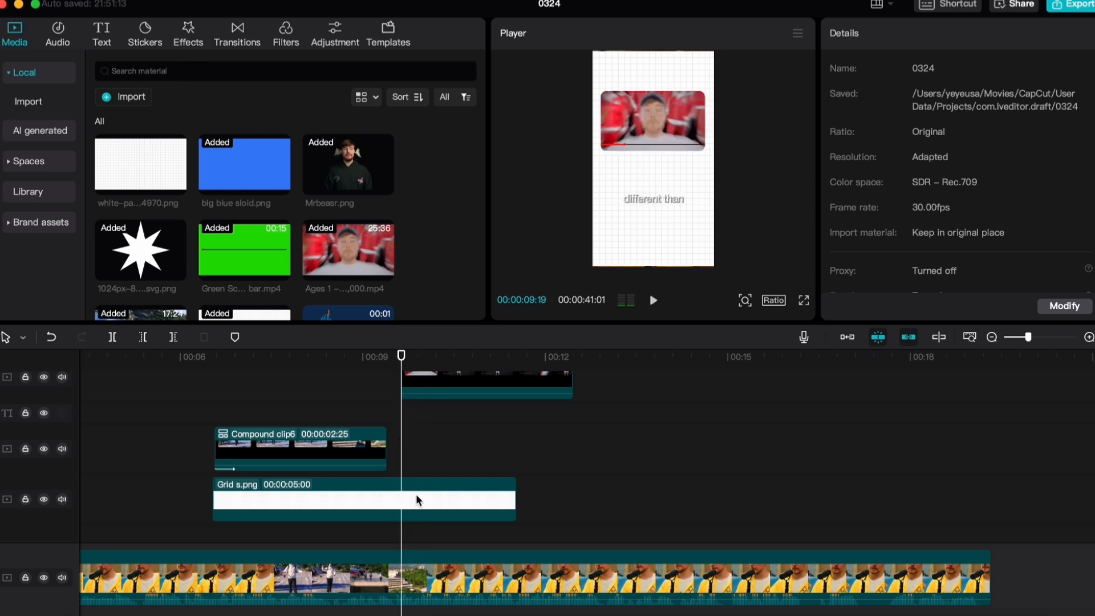
Shift the Grid s.png clip sideways to X -509 at 00:00:09:19 to create its second position keyframe
left_click(416, 495)
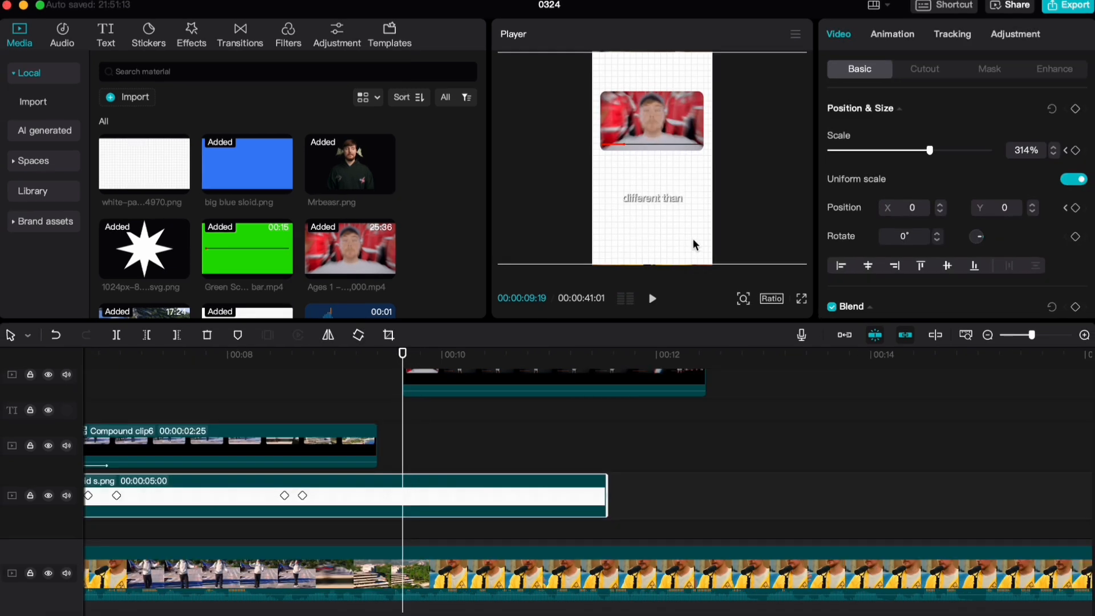
left_click_drag(694, 244, 666, 241)
scroll(431, 380, "left", 3)
scroll(425, 448, "down", 1)
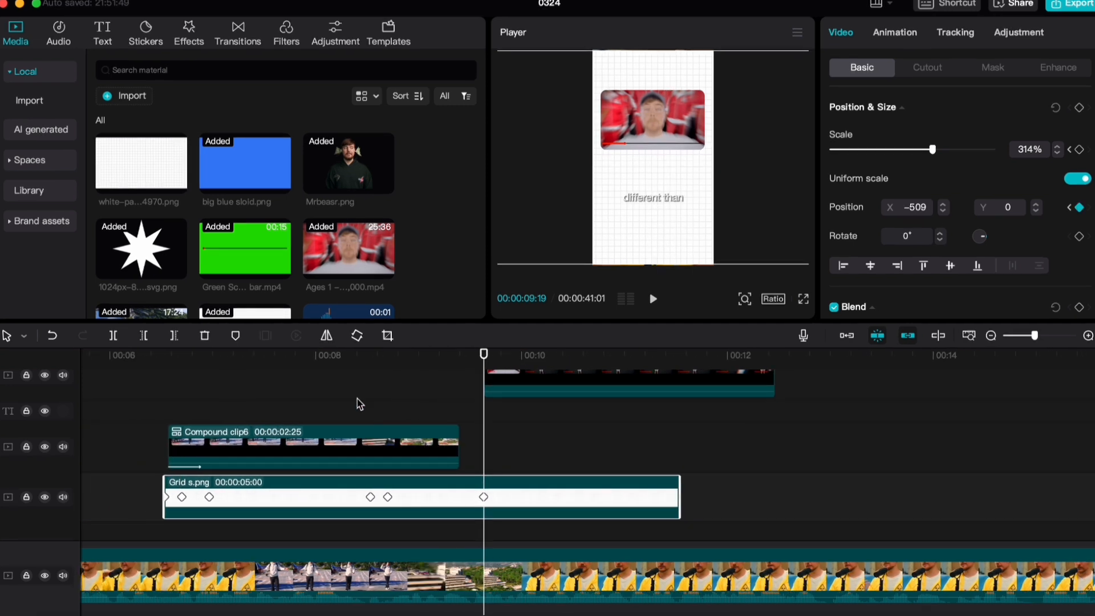
Shift the Grid s.png clip further sideways to X -1200 at 00:00:10:04 and play back the motion
left_click_drag(676, 228, 633, 232)
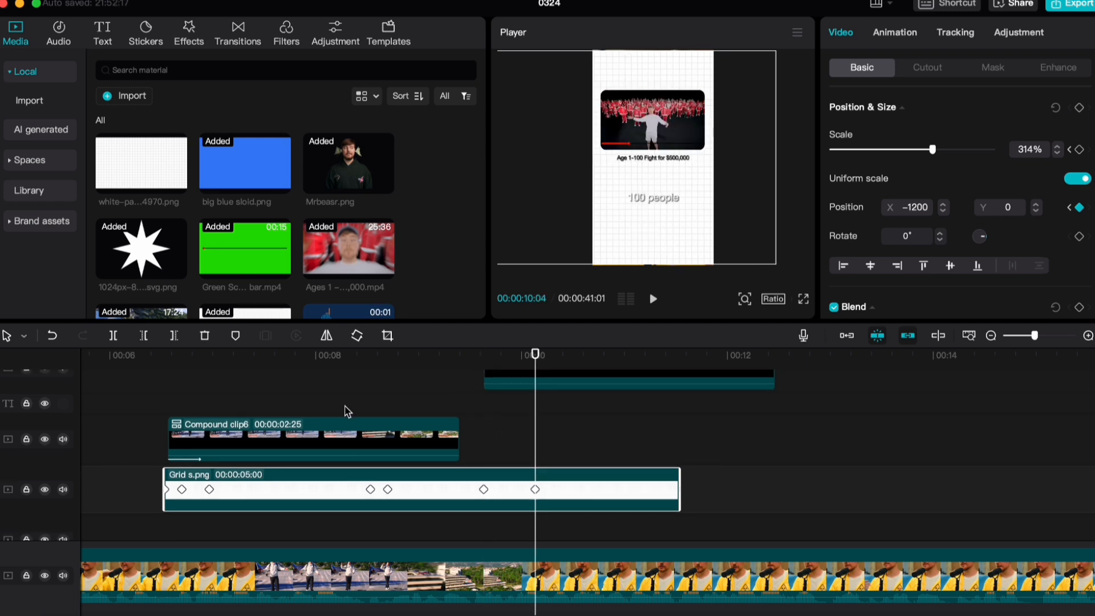
left_click(371, 395)
key("space")
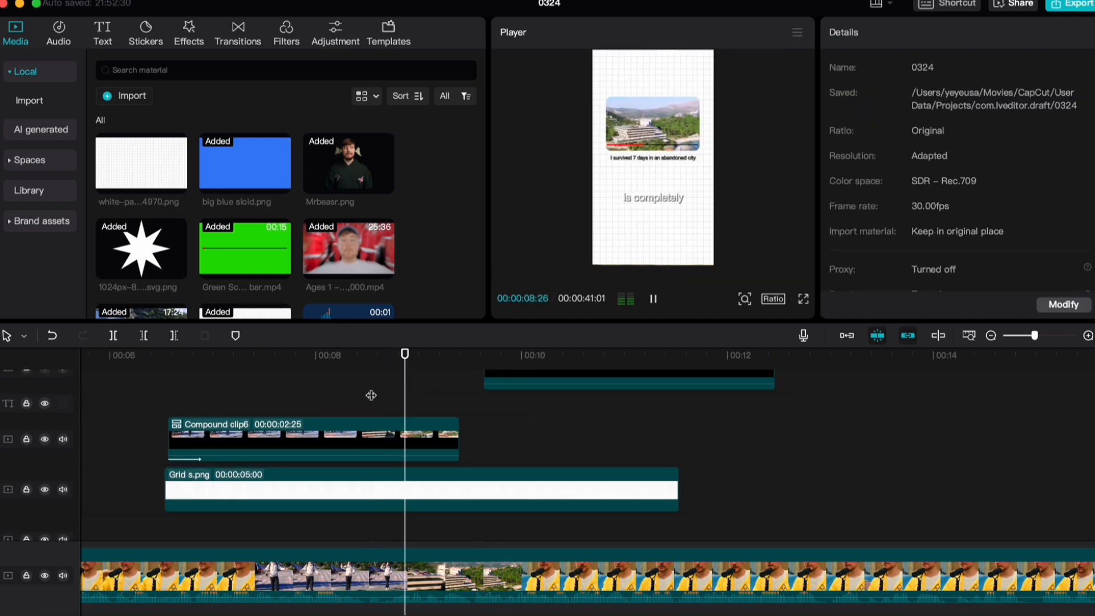
key("space")
Undo the Abandoned City compound clip to separate it into its title, time bar and video clips
left_click(380, 440)
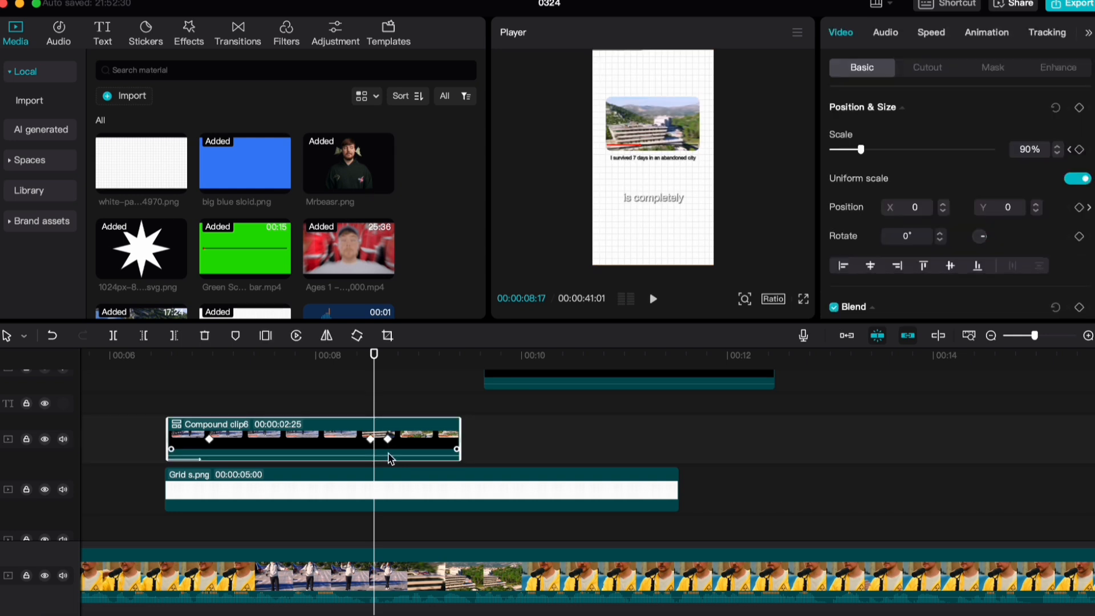
scroll(428, 434, "up", 1)
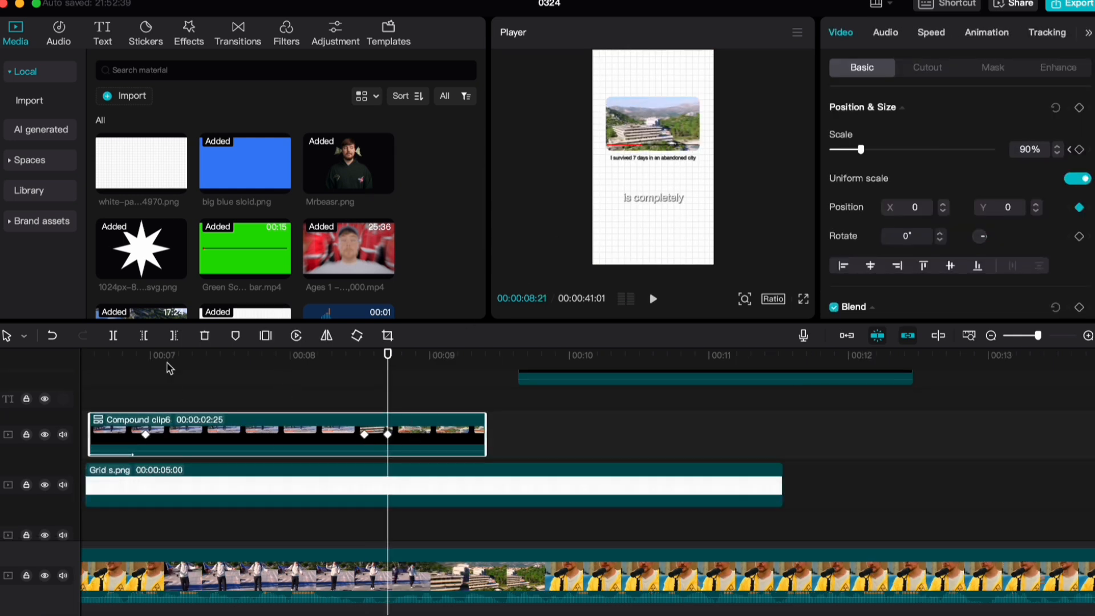
left_click(365, 479)
scroll(431, 443, "down", 1)
scroll(426, 443, "up", 1)
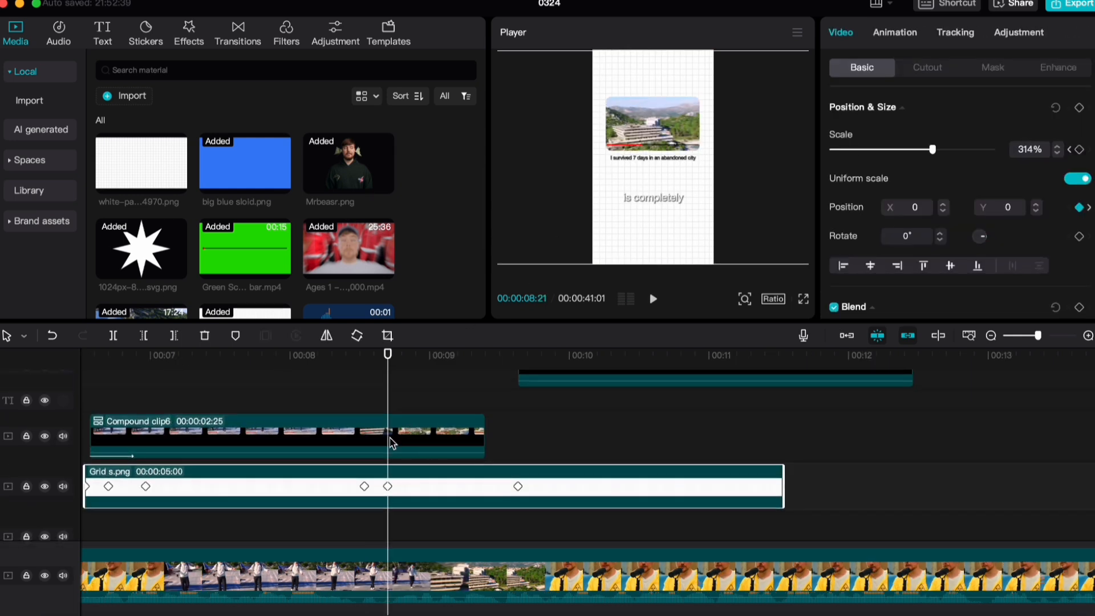
left_click(388, 447)
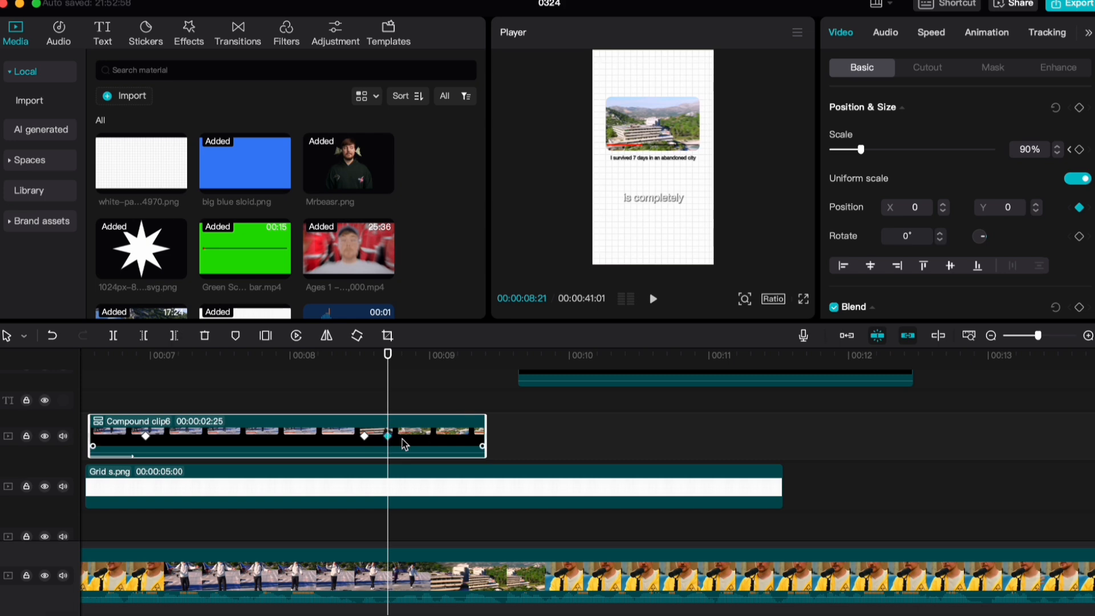
right_click(421, 436)
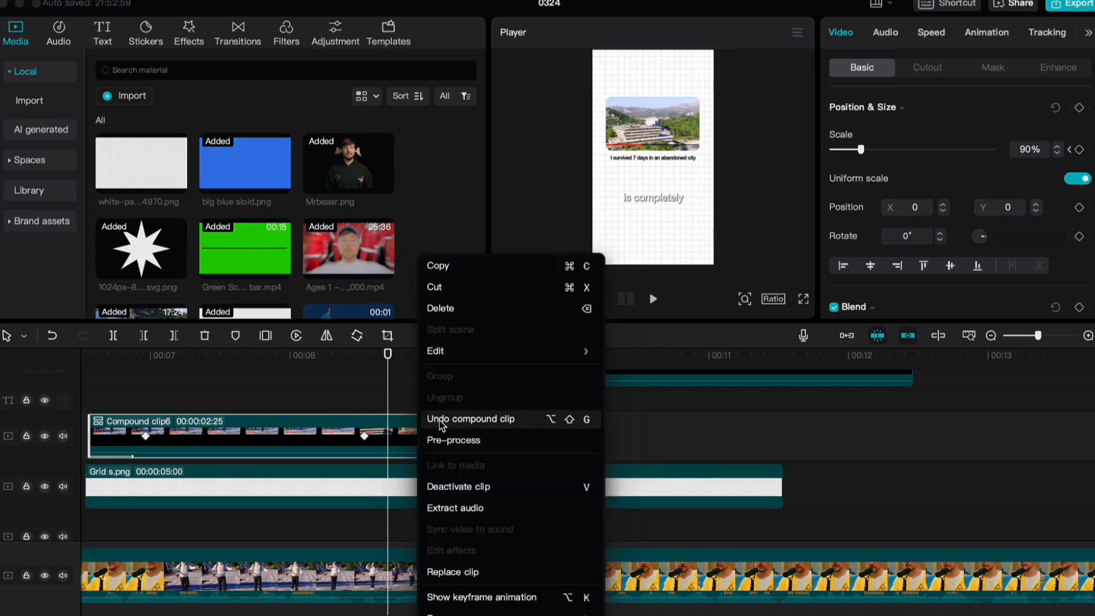
left_click(443, 422)
scroll(706, 438, "right", 5)
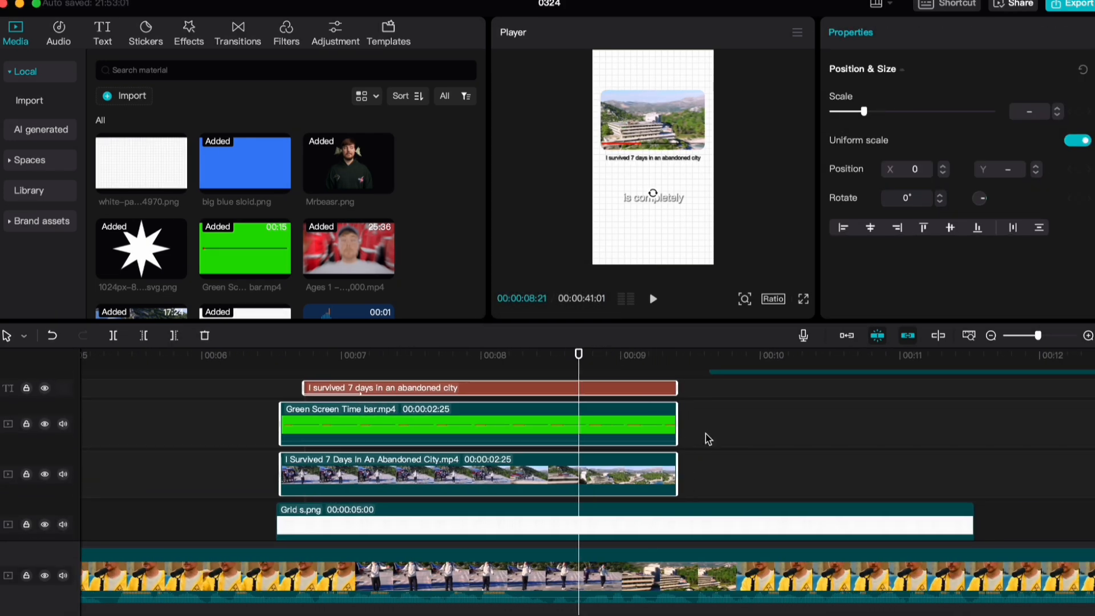
Lengthen the Abandoned City title, time bar and video clips to 00:00:03:11 and combine them into a compound clip
left_click_drag(664, 402, 733, 392)
right_click(650, 388)
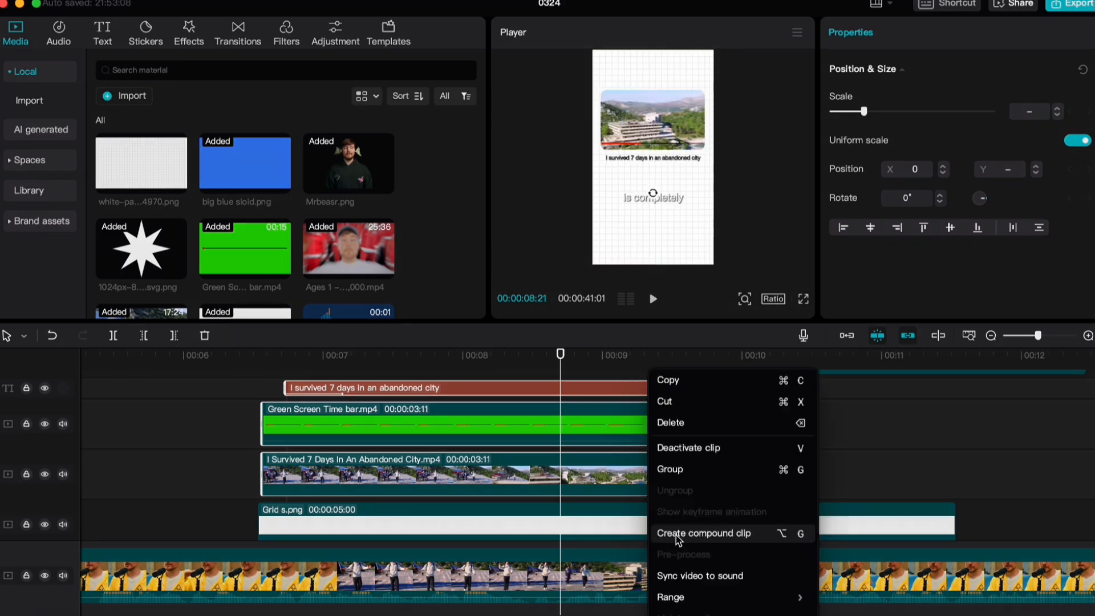
left_click(679, 534)
scroll(446, 410, "right", 5)
left_click(413, 355)
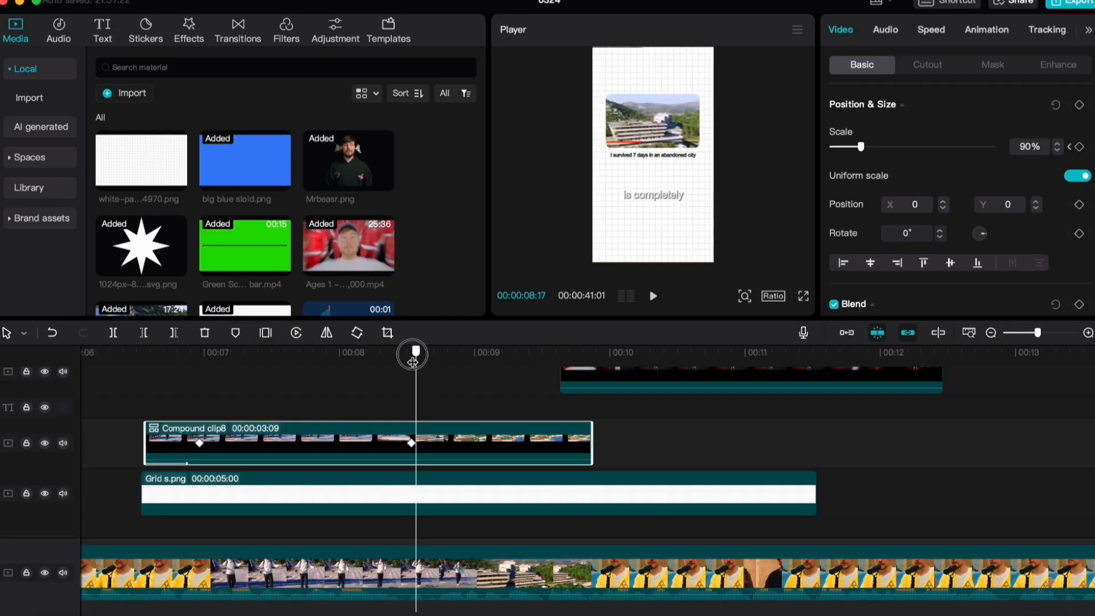
Add a position keyframe to the lengthened Abandoned City compound clip at 00:00:08:21, matching the Grid s.png keyframe
left_click(547, 493)
left_click(485, 443)
left_click(594, 484)
key("Right")
key("Right")
key("Right")
key("Right")
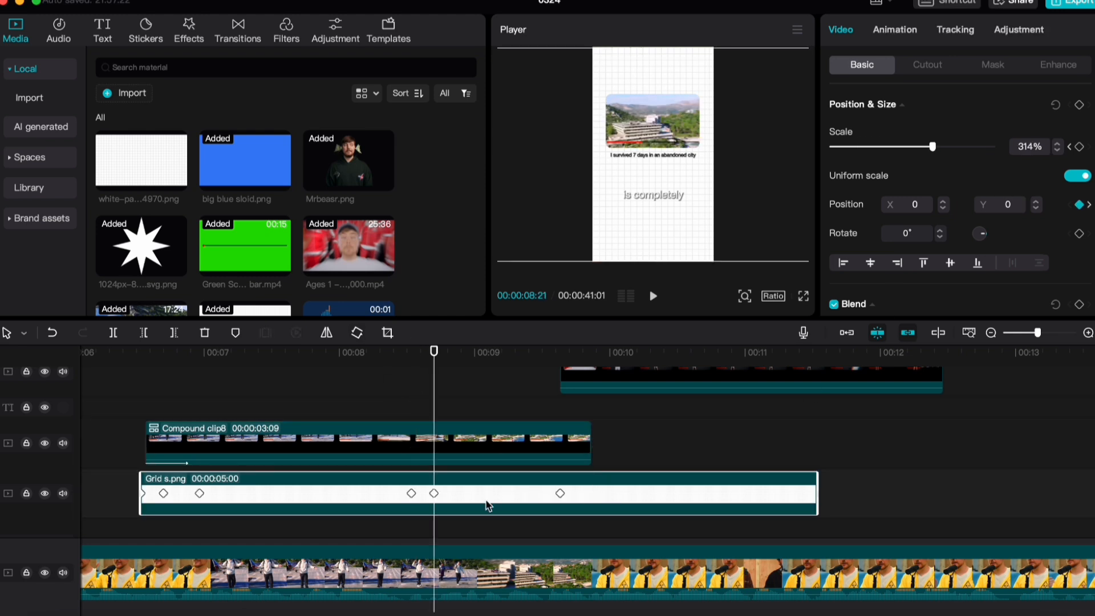
left_click(409, 446)
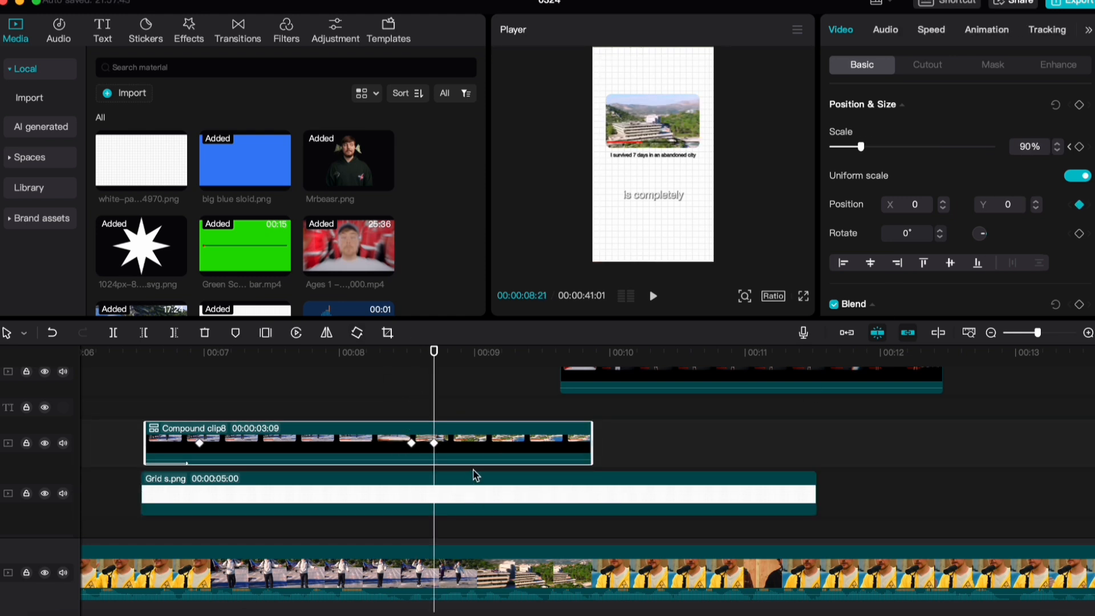
Slide the Abandoned City compound clip out past the frame's left edge at the grid's 00:00:09:19 keyframe, to X -2126
left_click(484, 485)
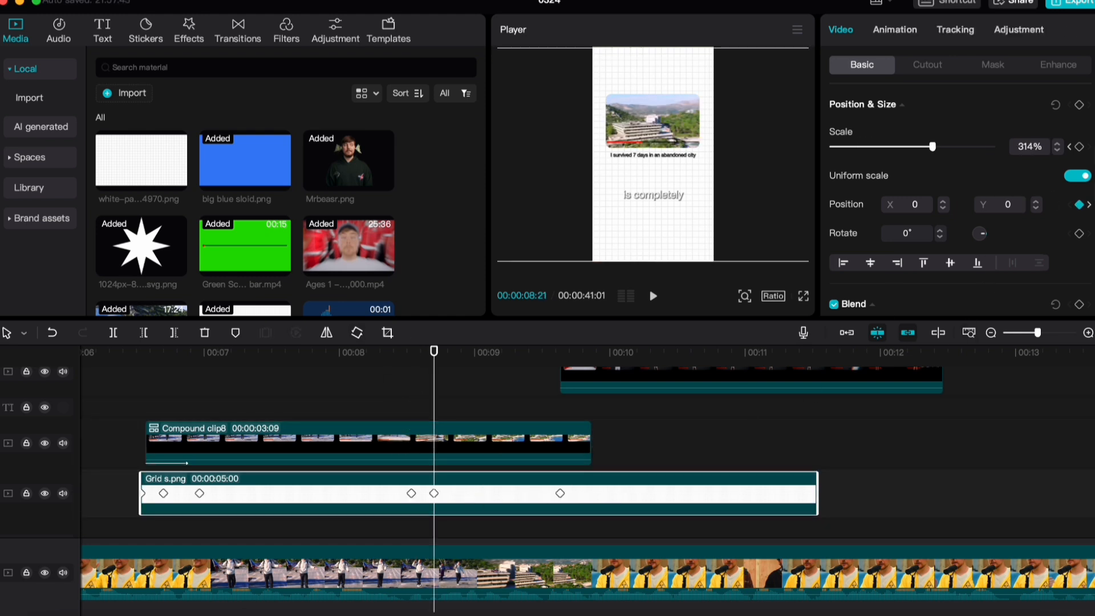
left_click(1090, 205)
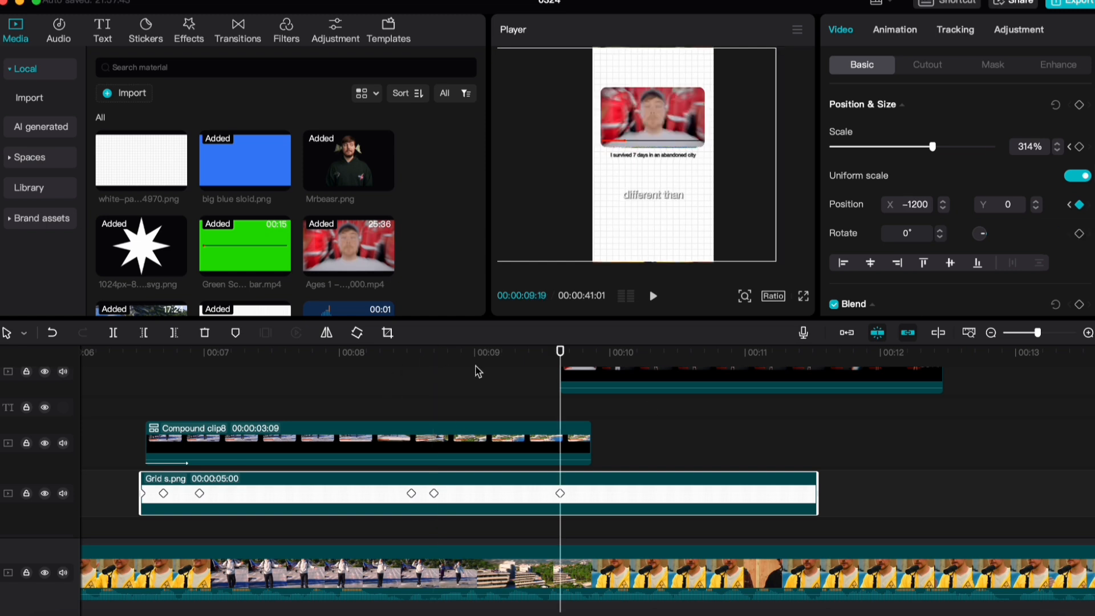
left_click(551, 434)
left_click_drag(653, 121, 538, 135)
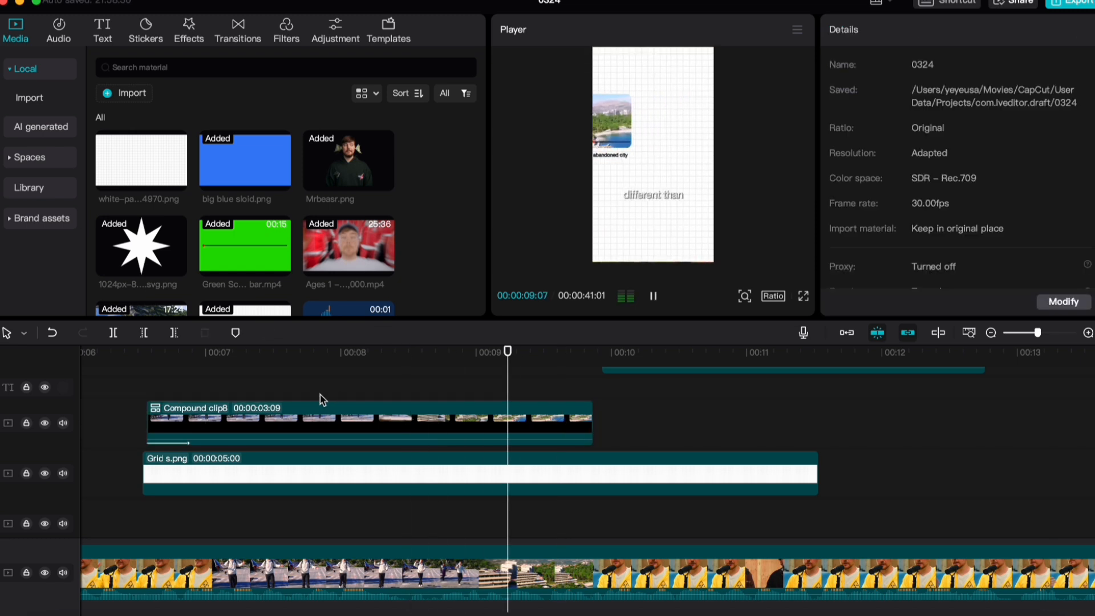
Play back the Abandoned City compound clip sliding out over the moving grid
key("space")
scroll(429, 402, "up", 2)
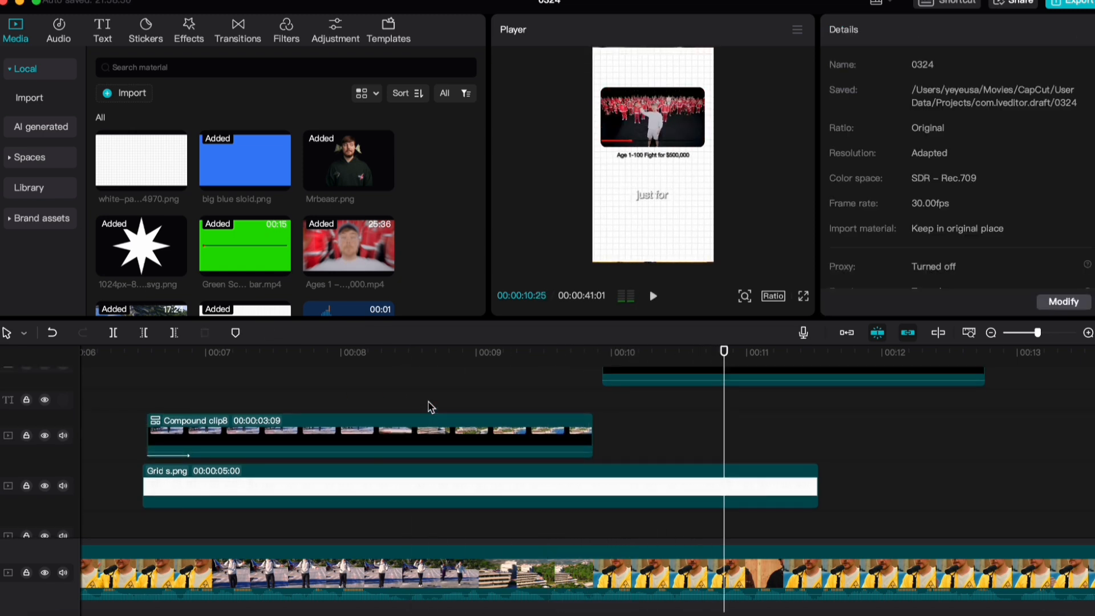
left_click(413, 412)
scroll(603, 475, "down", 2)
Apply an ease-out curve between the two x-position keyframes of the Abandoned City compound clip
left_click(521, 428)
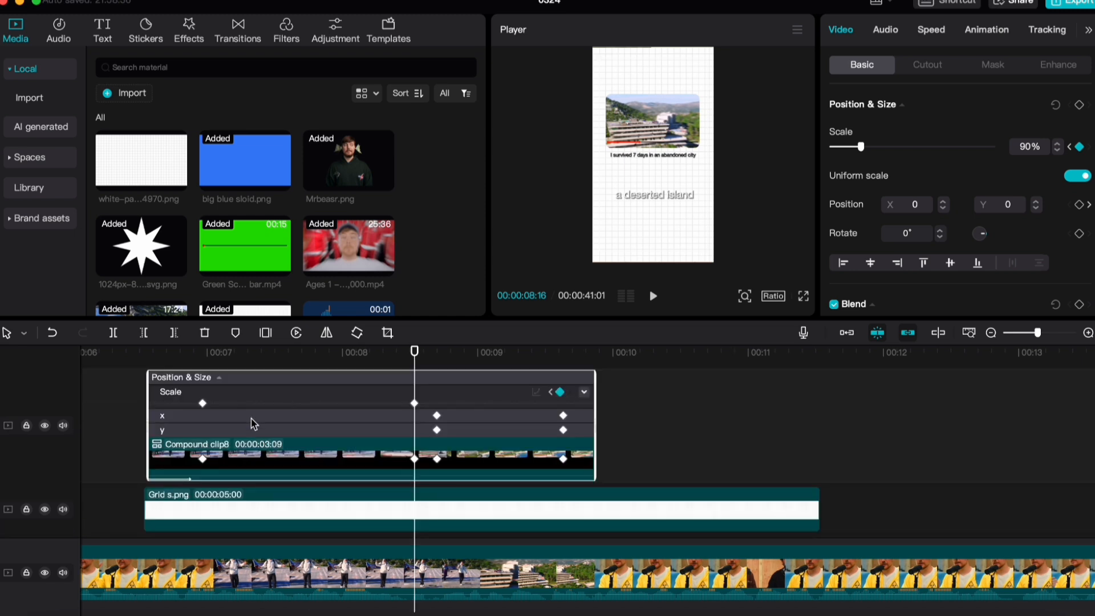
left_click(265, 418)
left_click(584, 406)
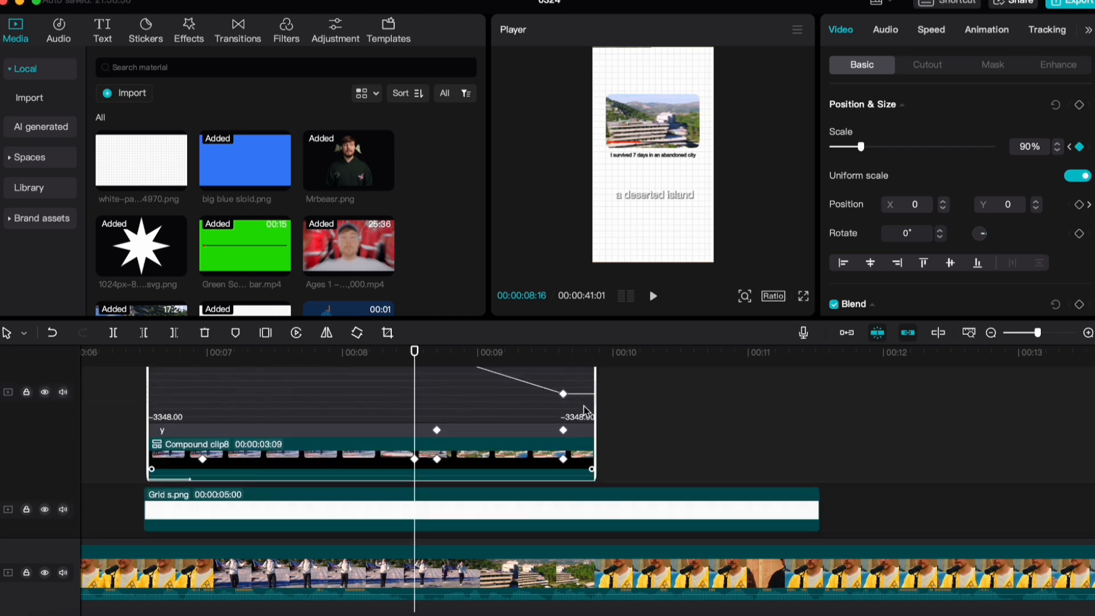
left_click_drag(440, 423, 427, 416)
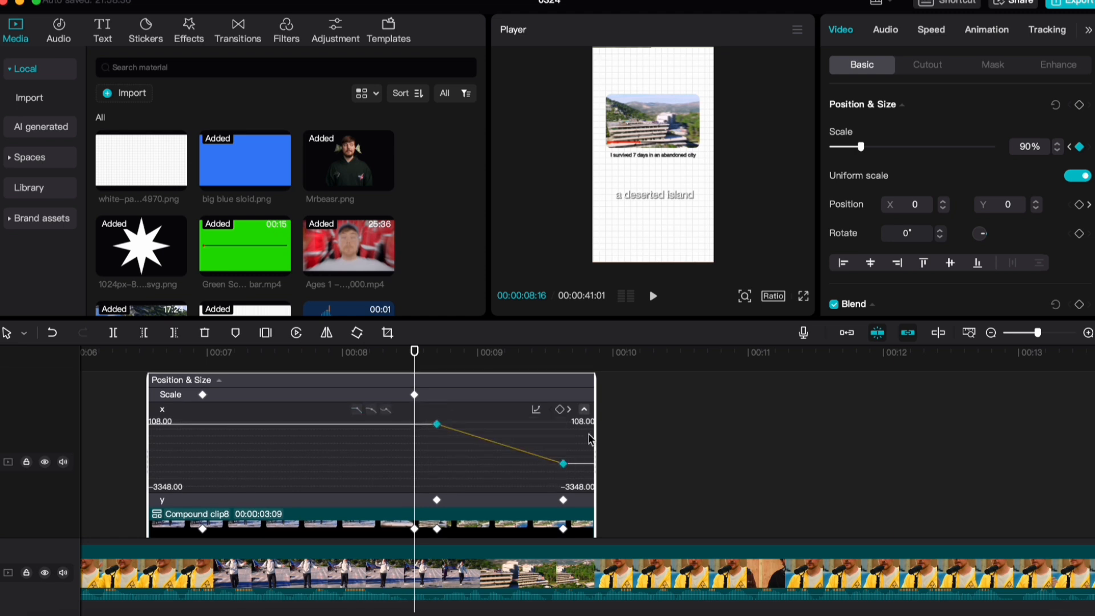
key("space")
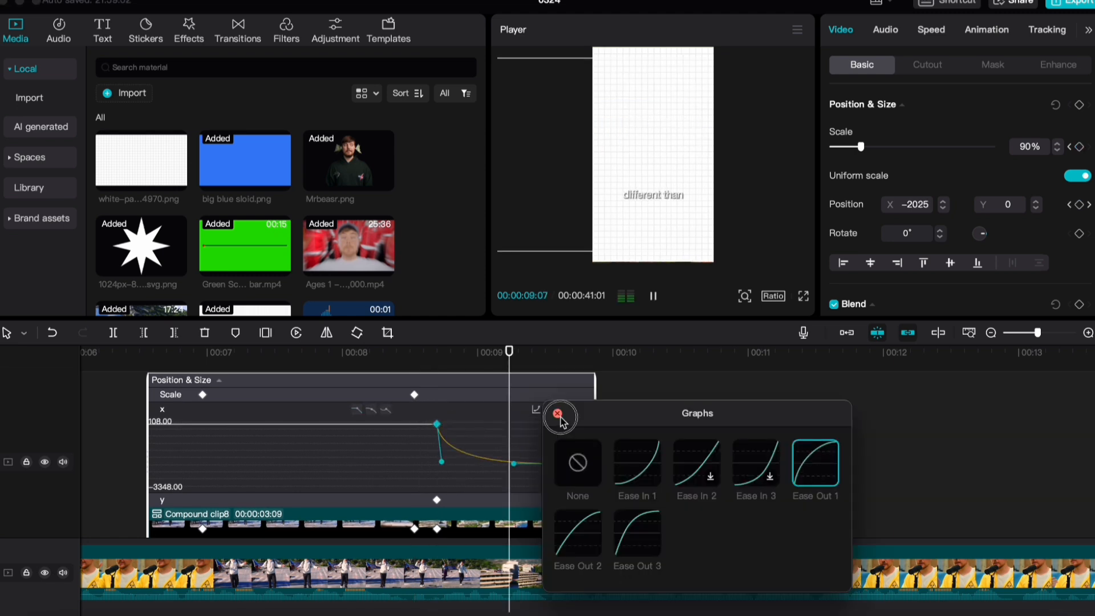
left_click(558, 414)
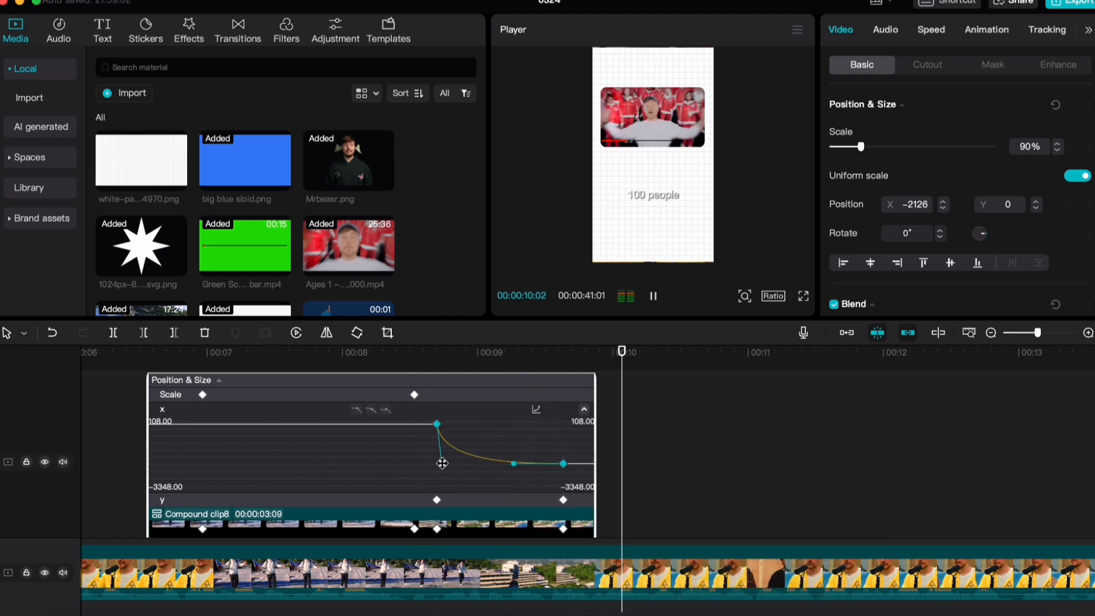
Soften the start of the Abandoned City clip's x-position curve by adjusting the first keyframe's handle
key("space")
left_click_drag(446, 465, 455, 456)
left_click(429, 405)
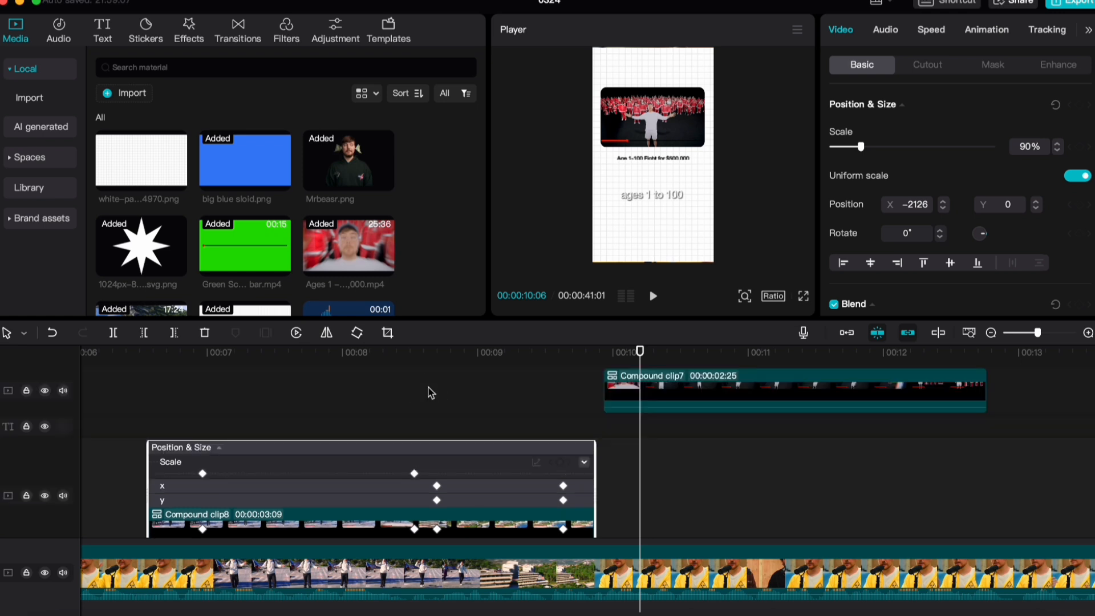
left_click(586, 477)
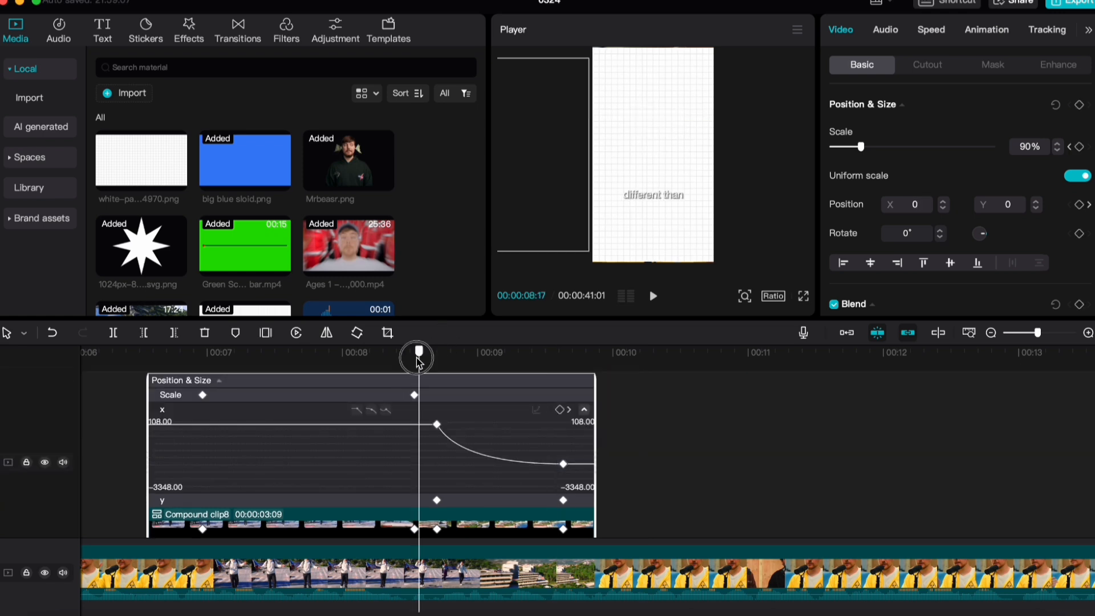
left_click(437, 424)
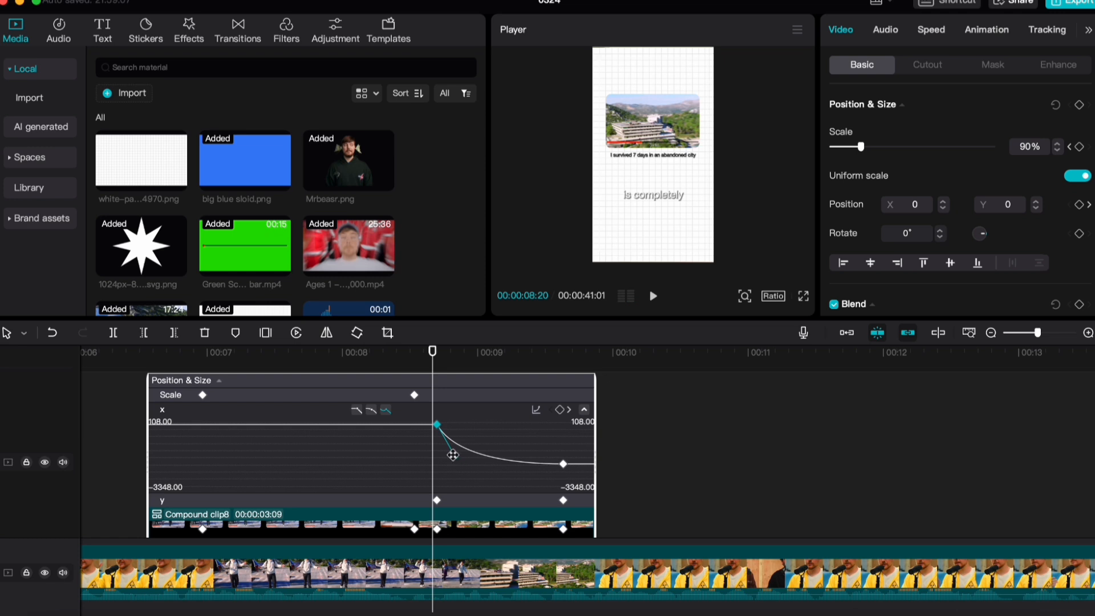
left_click_drag(453, 455, 457, 457)
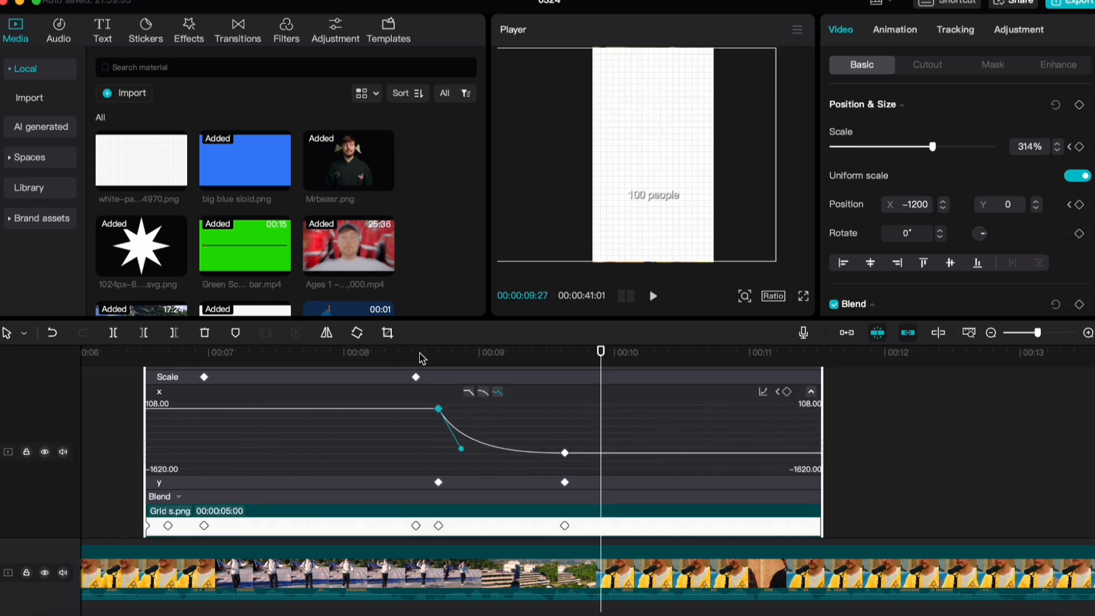
Play back the eased slide and fine-tune the first handle of the Grid s.png clip's x-position curve
left_click(421, 357)
key("space")
left_click(421, 360)
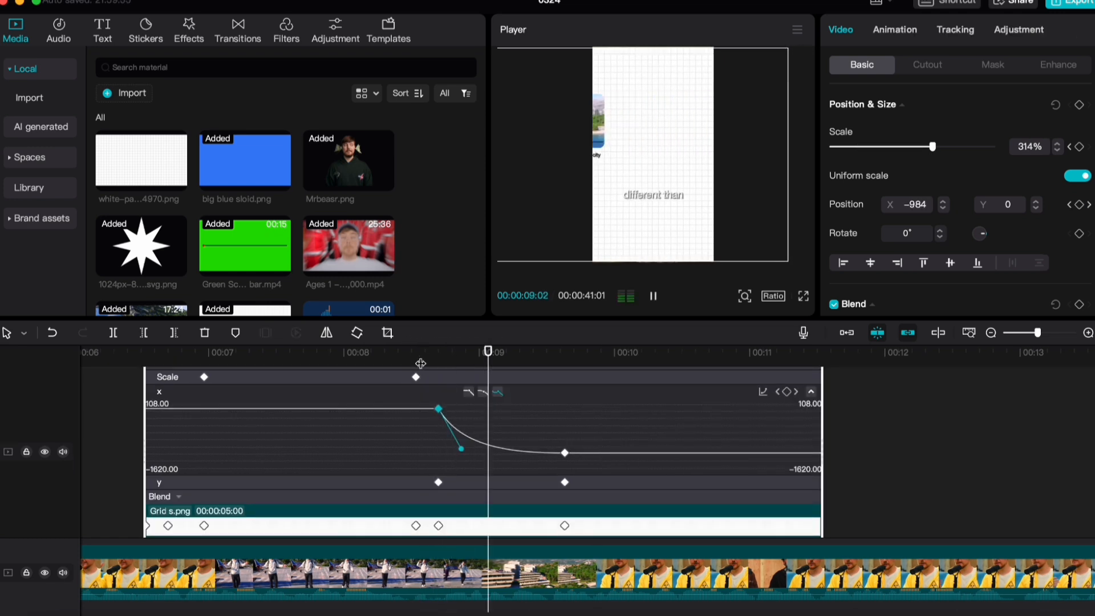
key("space")
left_click_drag(459, 449, 464, 450)
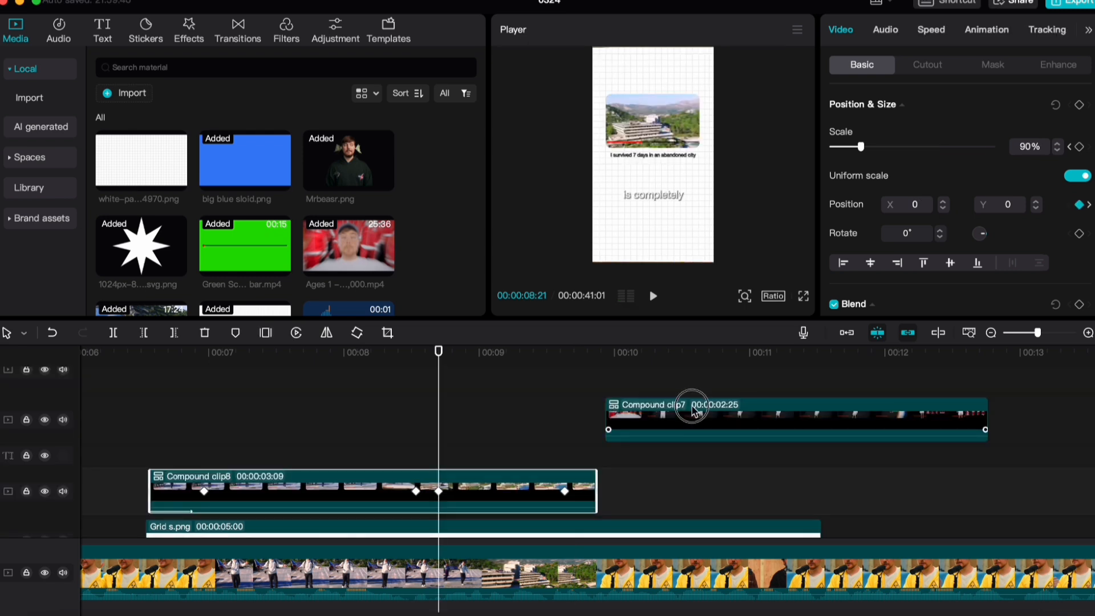
Move the Ages 1–100 compound clip earlier so it starts at the grid's position keyframe at 00:00:08:21
left_click_drag(692, 410, 525, 411)
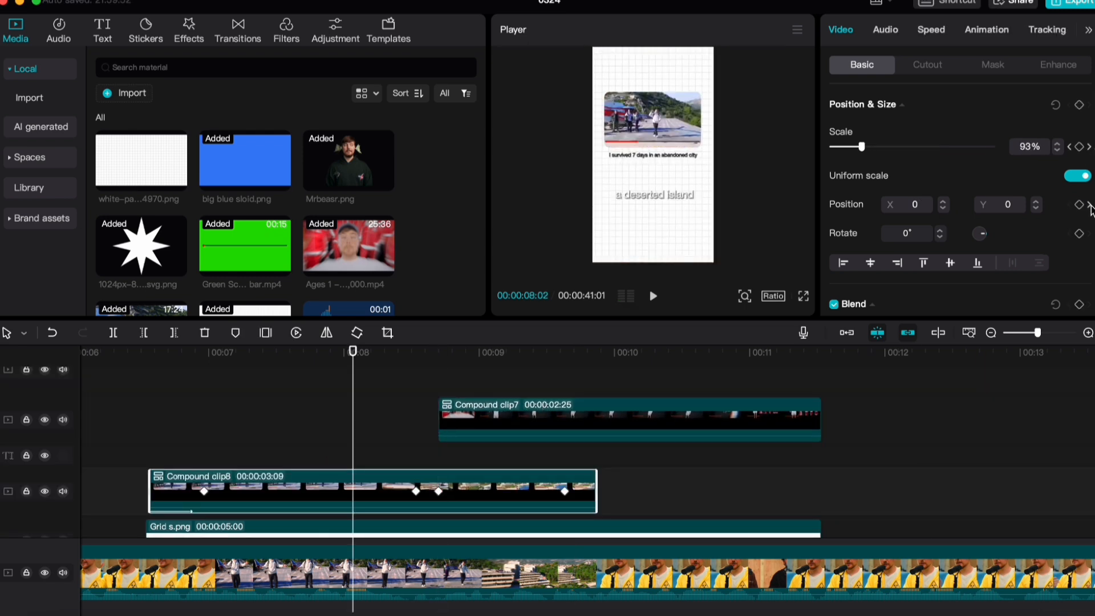
left_click(1090, 205)
scroll(528, 477, "down", 2)
left_click(476, 447)
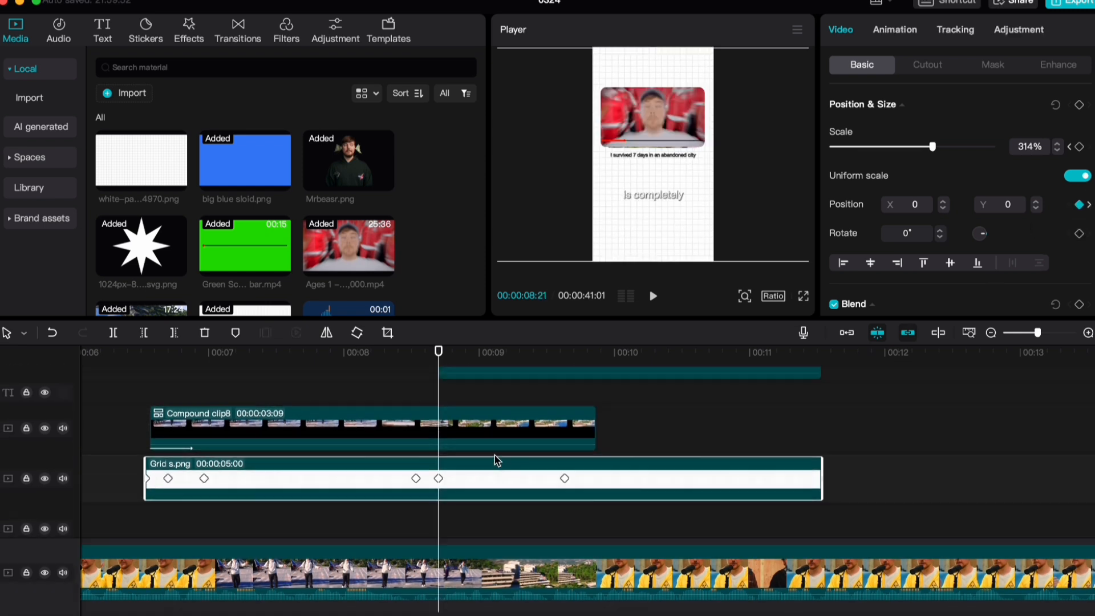
scroll(495, 455, "up", 2)
Place the Ages 1–100 compound clip outside the frame's right edge at X 2160, Y 0 at 00:00:08:21
left_click(684, 428)
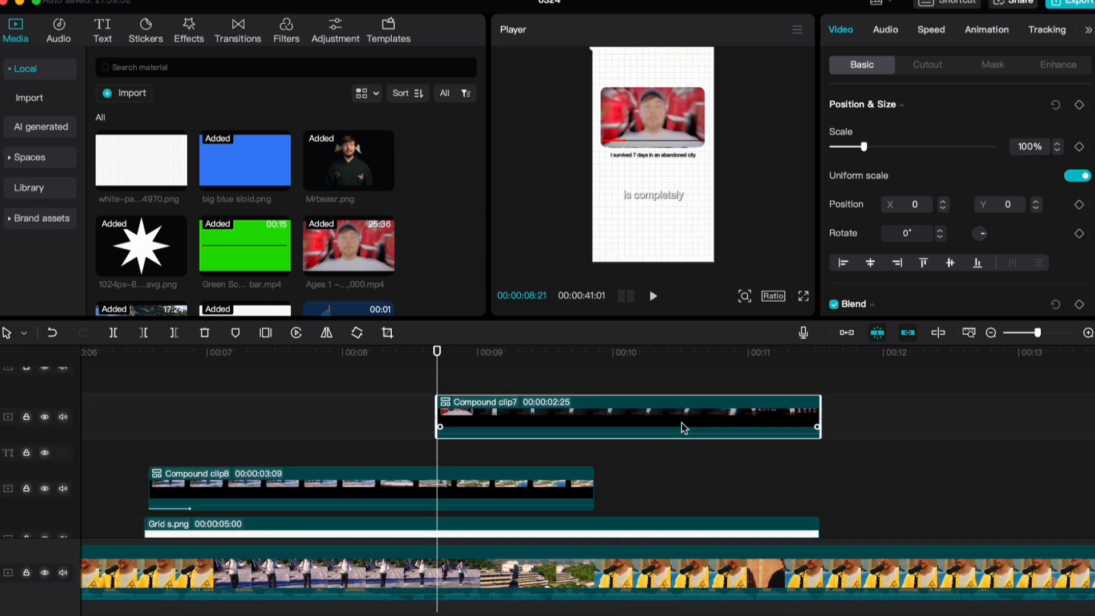
left_click_drag(627, 117, 762, 143)
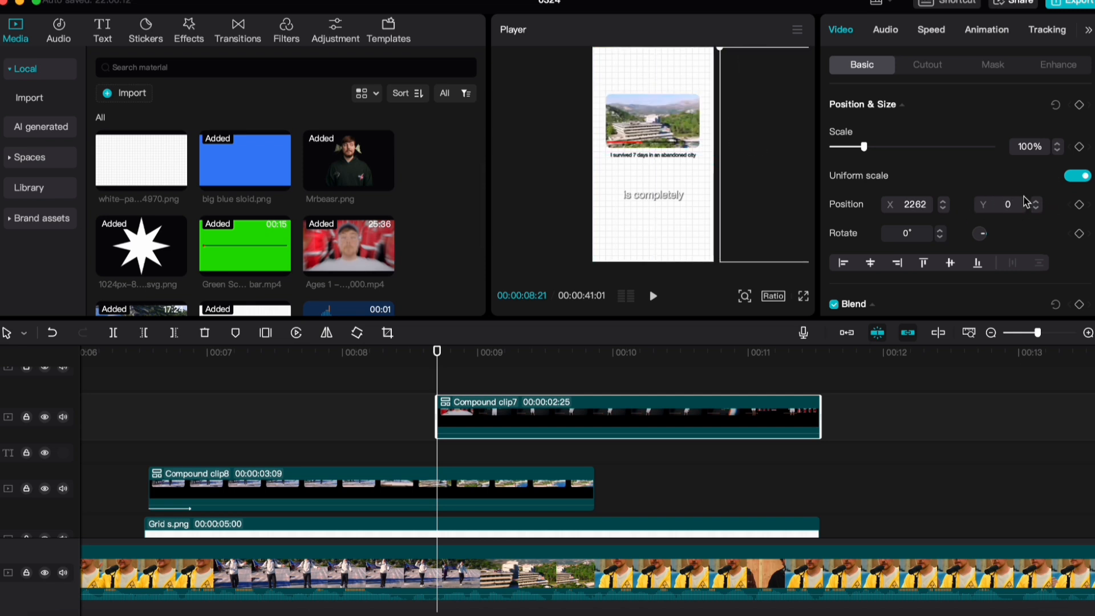
mouse_move(775, 101)
left_mouse_down()
mouse_move(743, 109)
mouse_move(766, 95)
left_mouse_up()
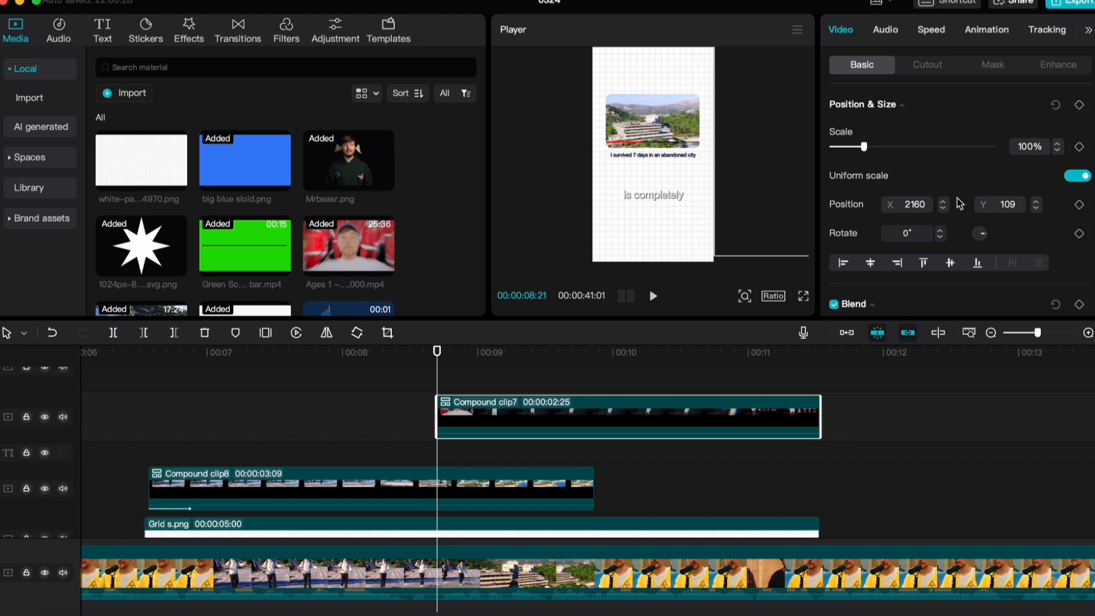
key("Return")
scroll(793, 423, "down", 1)
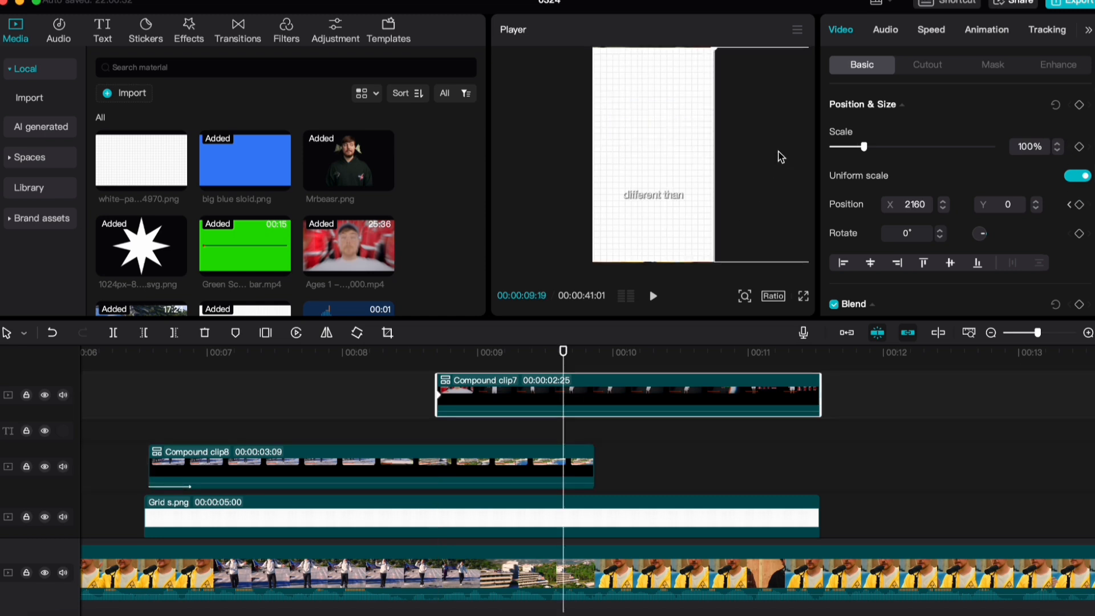
Bring the Ages 1–100 compound clip to X 0 at 00:00:09:19, set its scale to 90% and preview it
left_click_drag(780, 157, 637, 149)
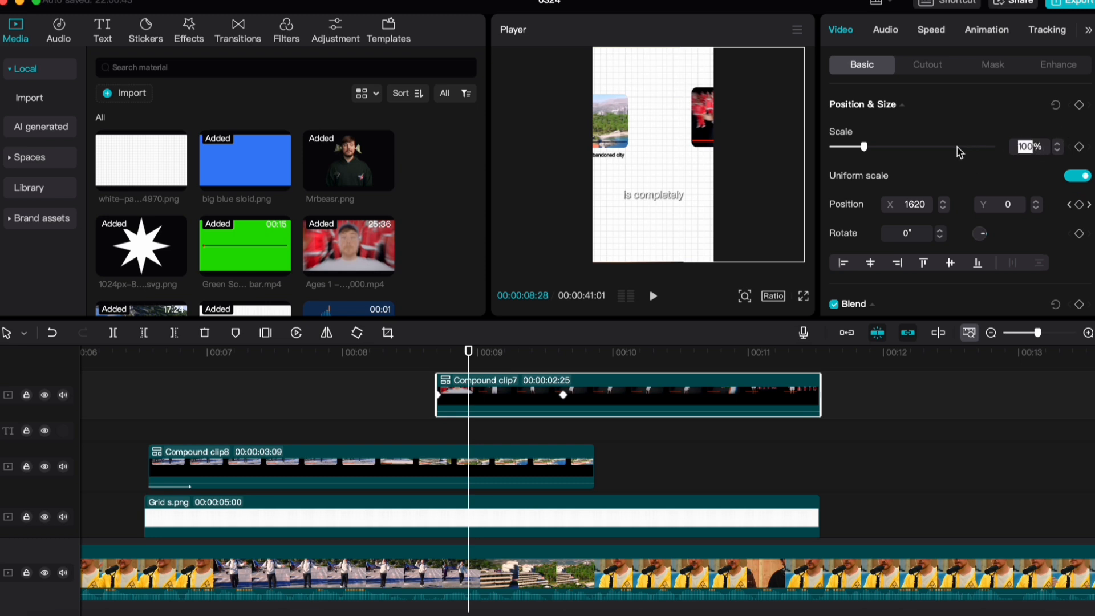
type("90")
key("Return")
left_click(416, 366)
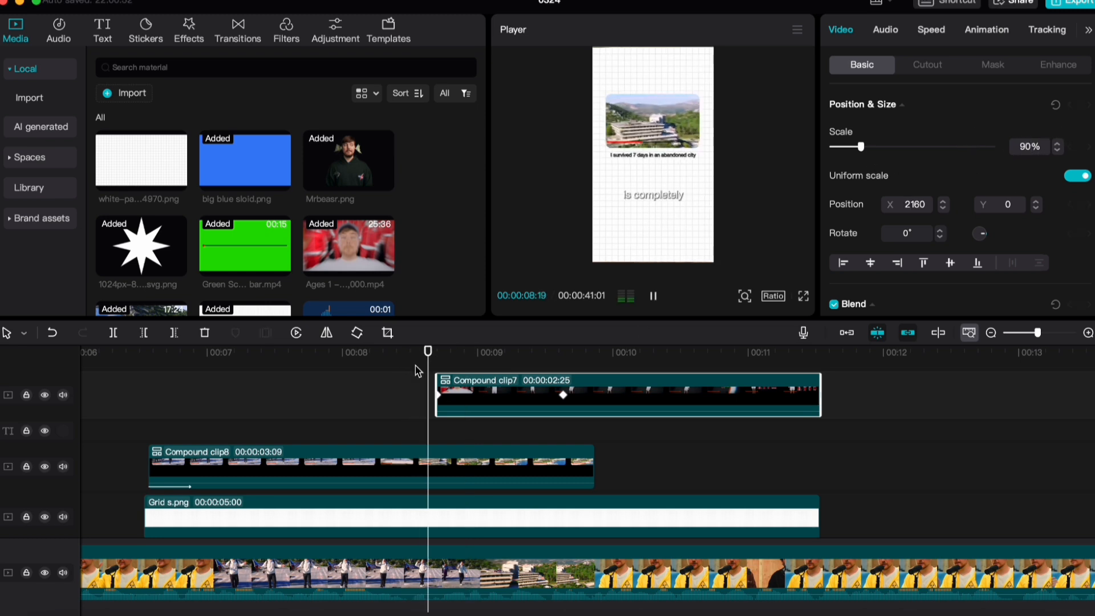
key("space")
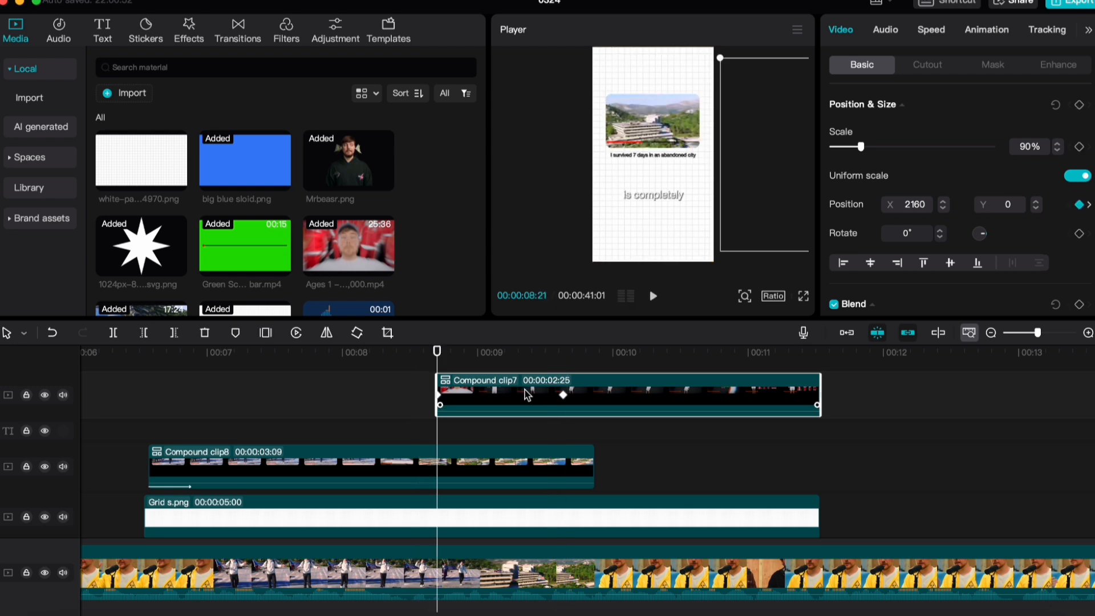
Apply the Ease Out 1 graph between the Ages 1–100 compound clip's two x-position keyframes
key("alt+k")
scroll(527, 371, "up", 3)
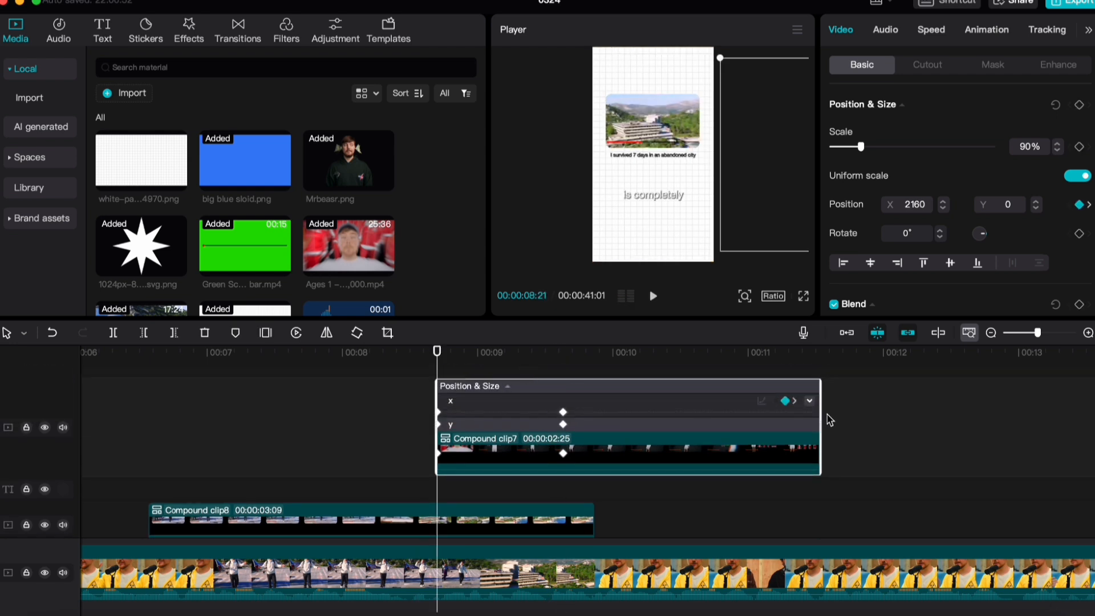
left_click(809, 401)
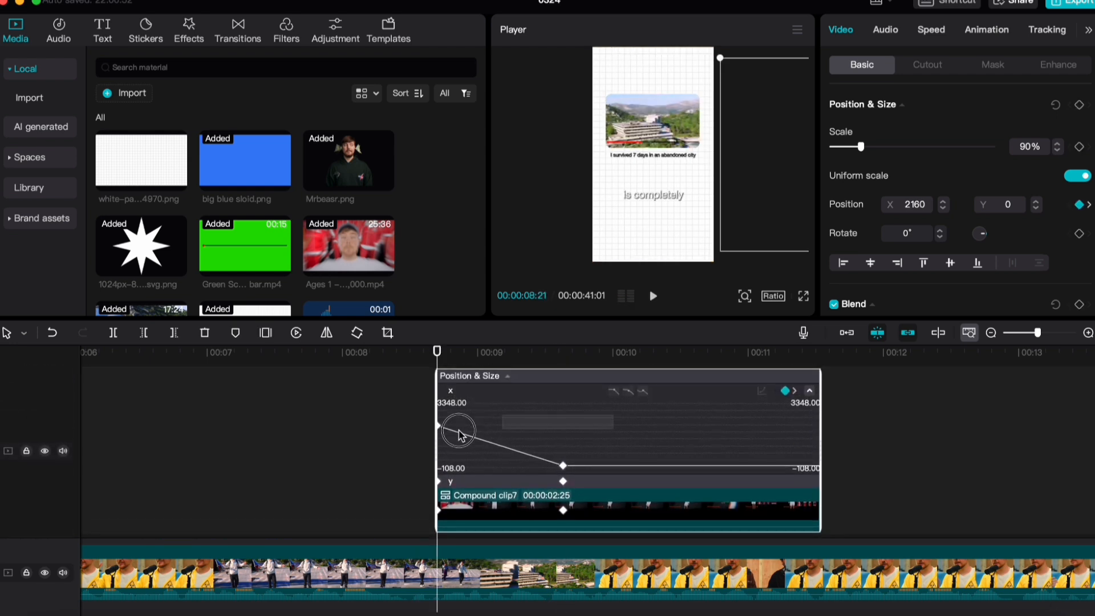
left_click(460, 434)
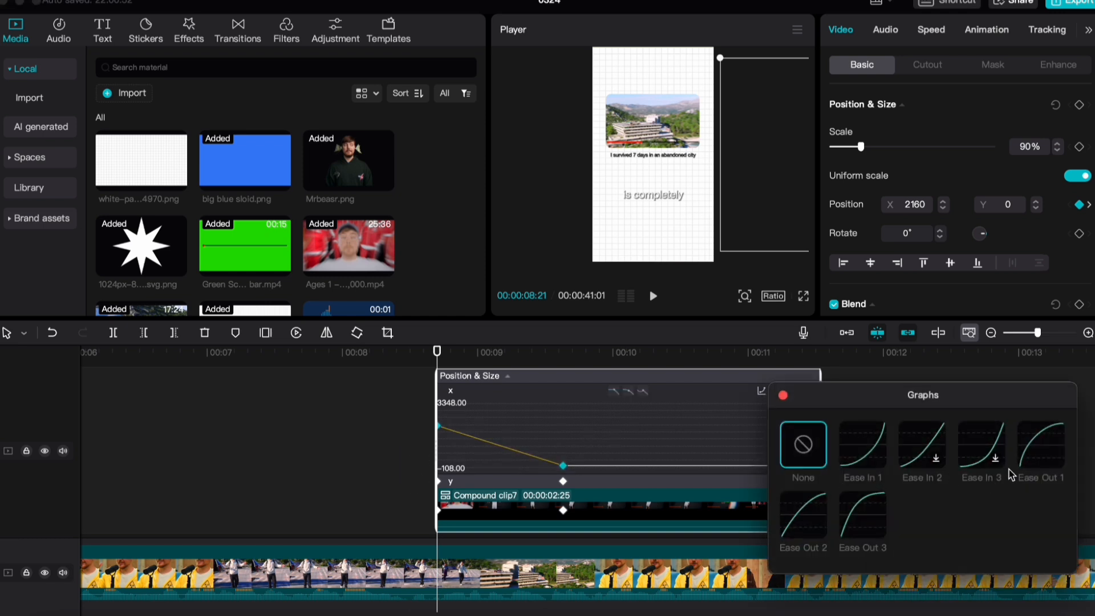
left_click(1030, 448)
left_click(783, 396)
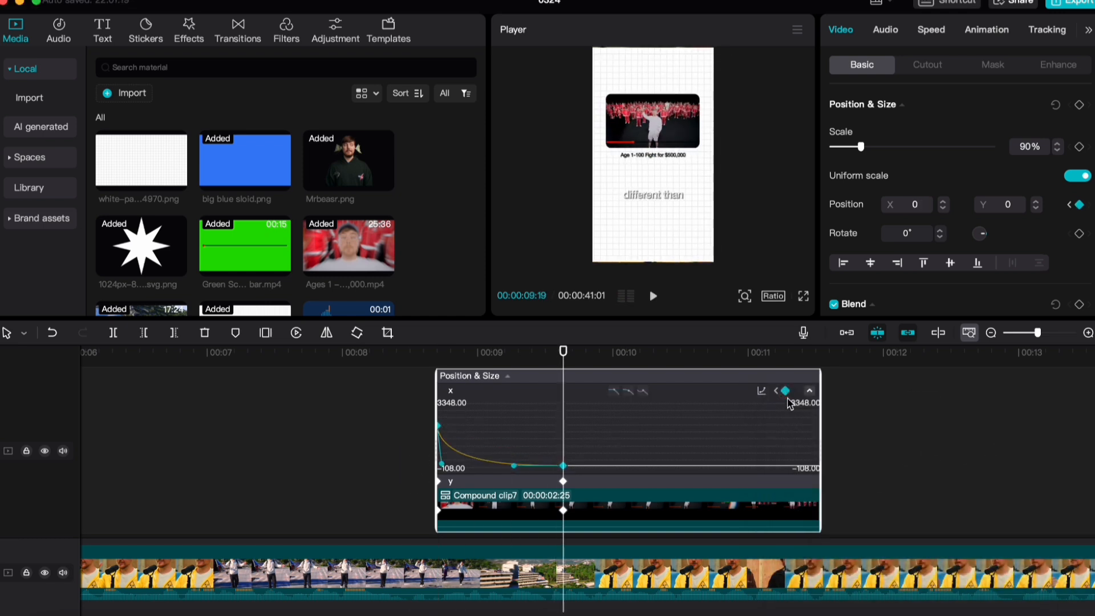
Soften the start of the Ages 1–100 compound clip's x-position curve by adjusting its first keyframe handle, and preview the slide-in
left_click_drag(442, 463, 459, 457)
left_click(425, 392)
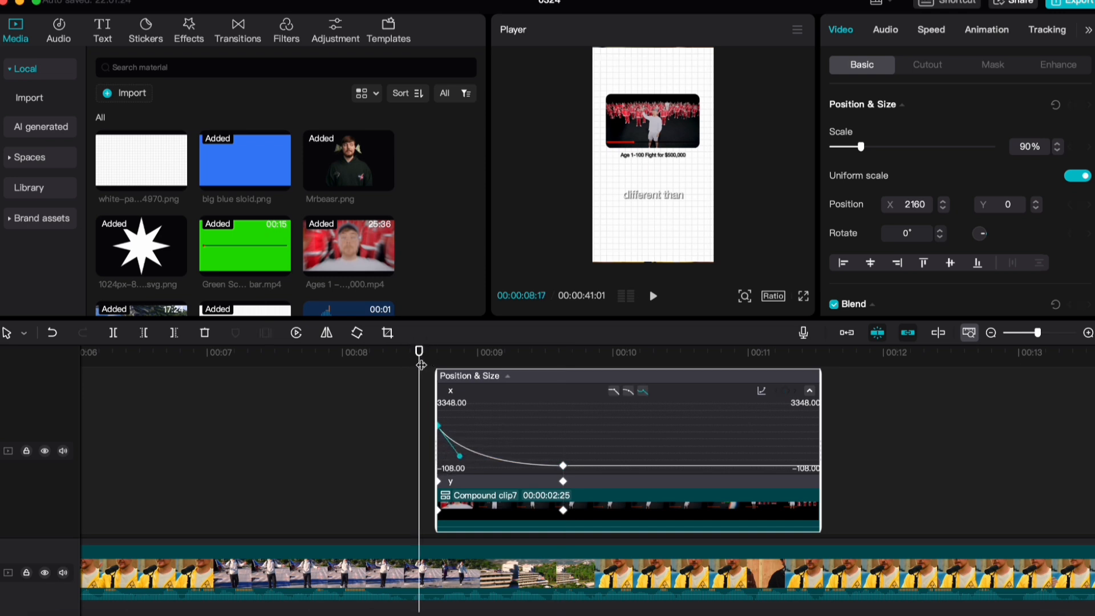
key("space")
left_click(386, 369)
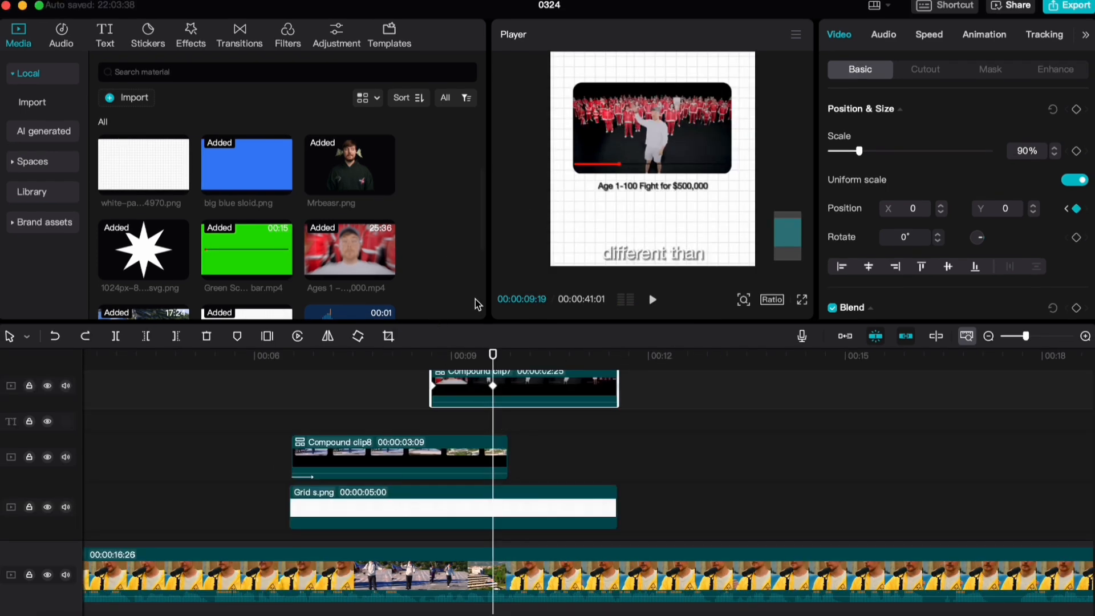
Add scale keyframes to the Ages 1–100 compound clip and to the grid at 00:00:09:23
scroll(495, 375, "up", 1)
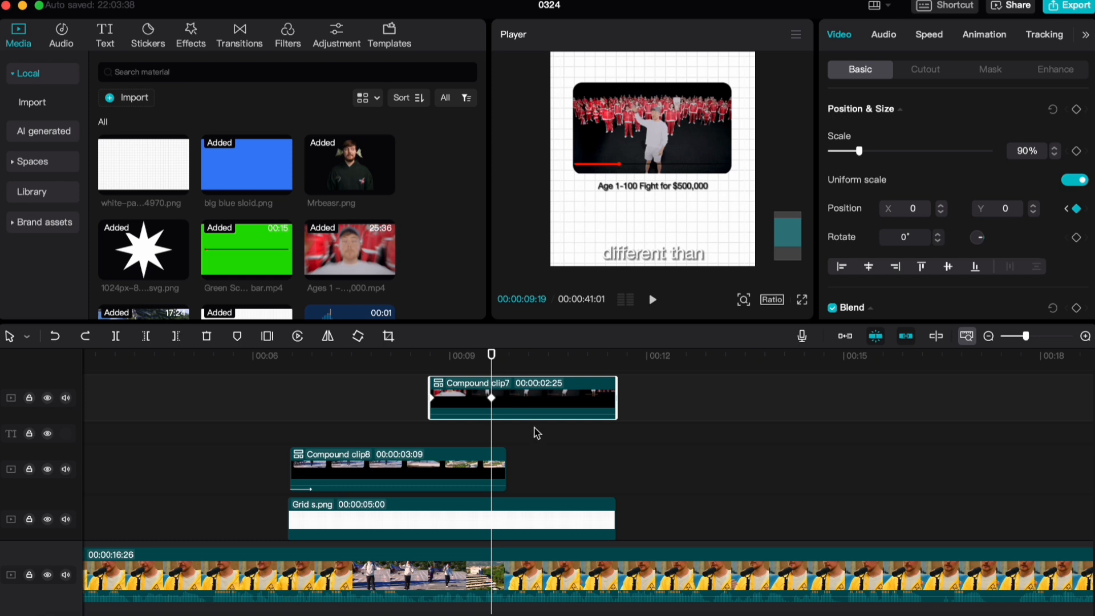
key("Right")
key("Right")
key("Right")
key("Right")
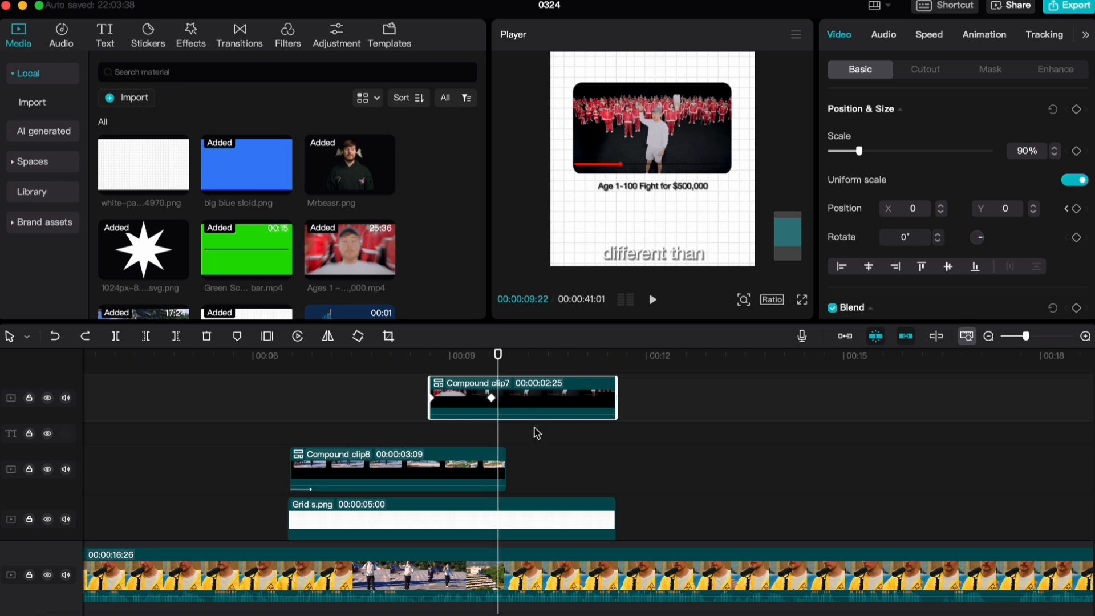
left_click(1074, 152)
scroll(573, 472, "down", 3)
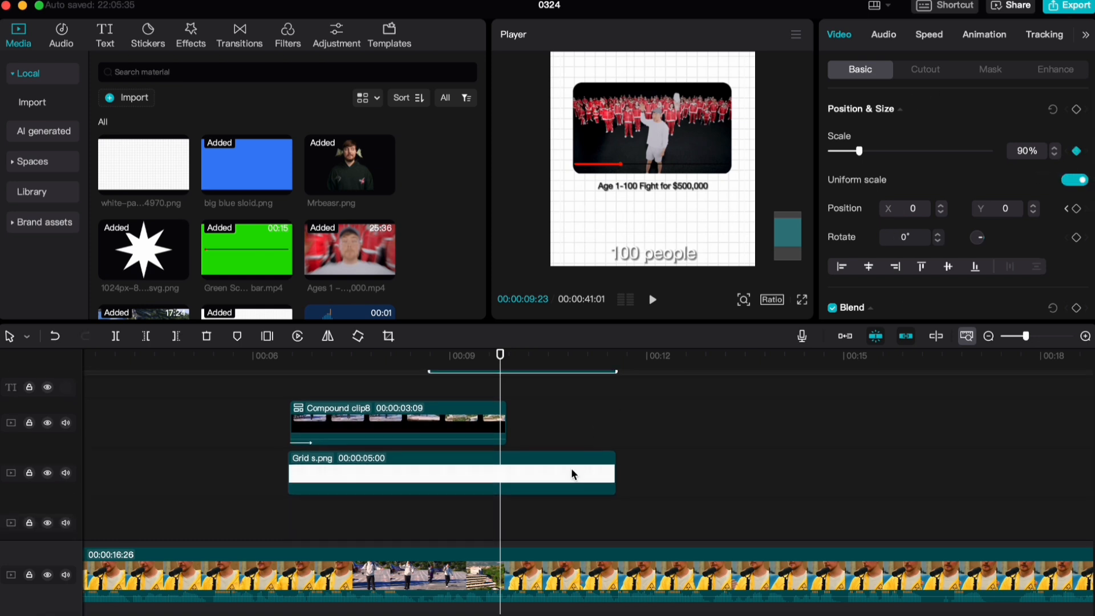
left_click(573, 473)
scroll(342, 468, "up", 3)
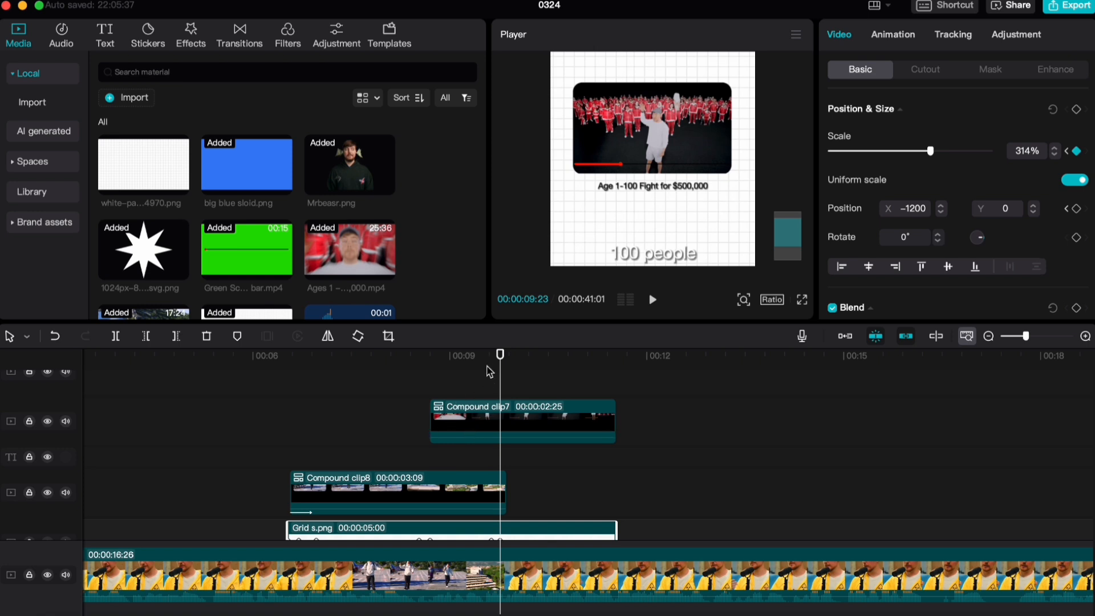
Scale the grid to 395% and the Ages 1–100 compound clip to 100% at 00:00:10:16
key("space")
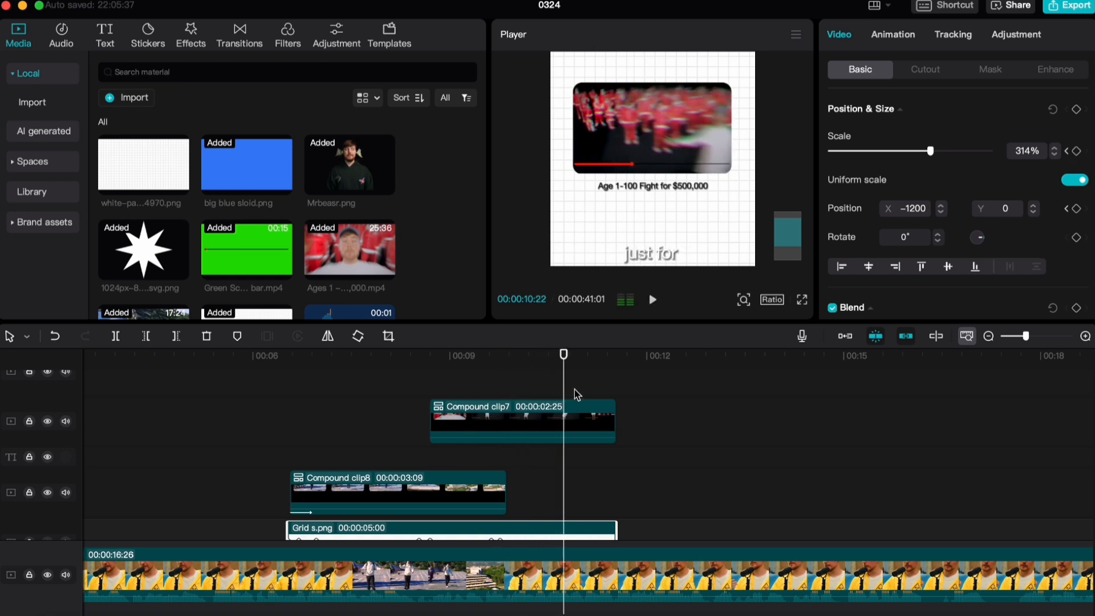
key("space")
left_click(537, 409)
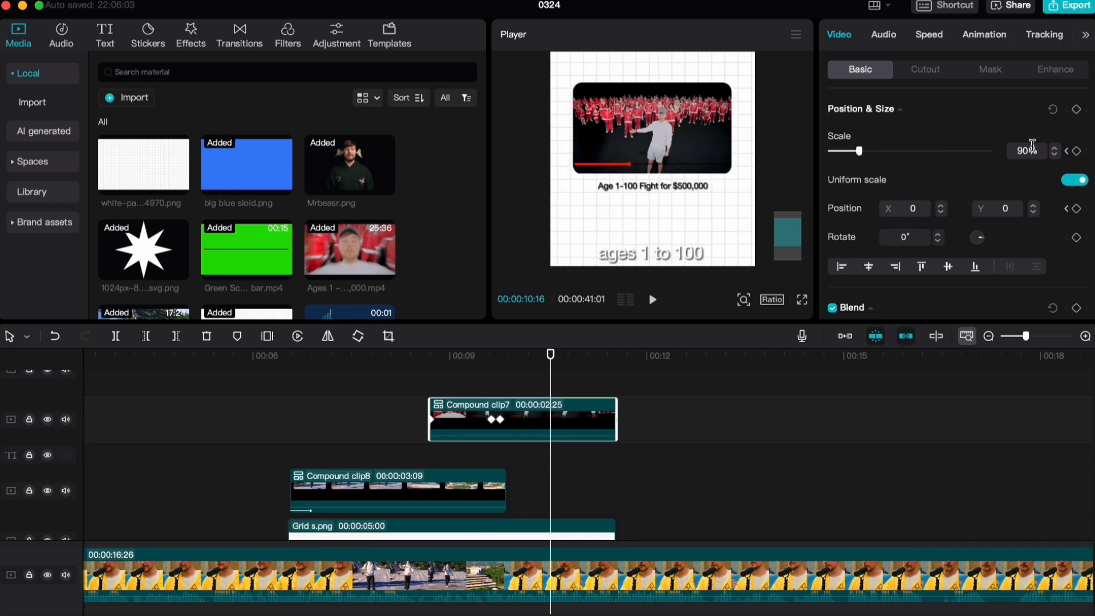
left_click(1022, 150)
type("100")
key("Return")
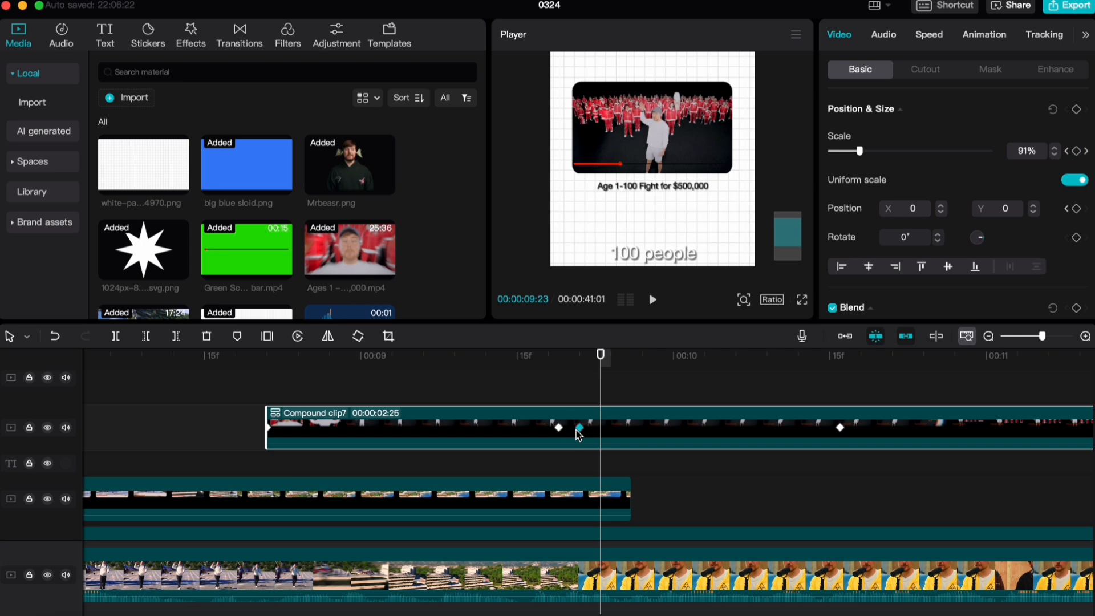
Move the 00:00:09:23 scale keyframes of the compound clip and the grid to 00:00:09:21 and play the sequence
left_click(575, 404)
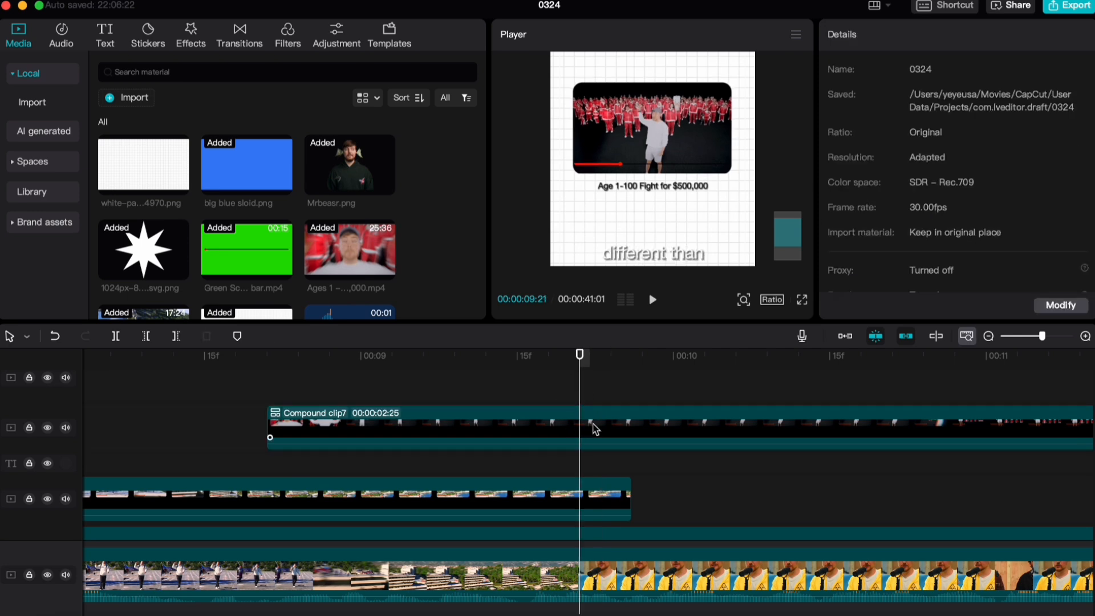
left_click(594, 426)
scroll(597, 473, "down", 3)
left_click(587, 469)
left_click_drag(601, 461, 579, 461)
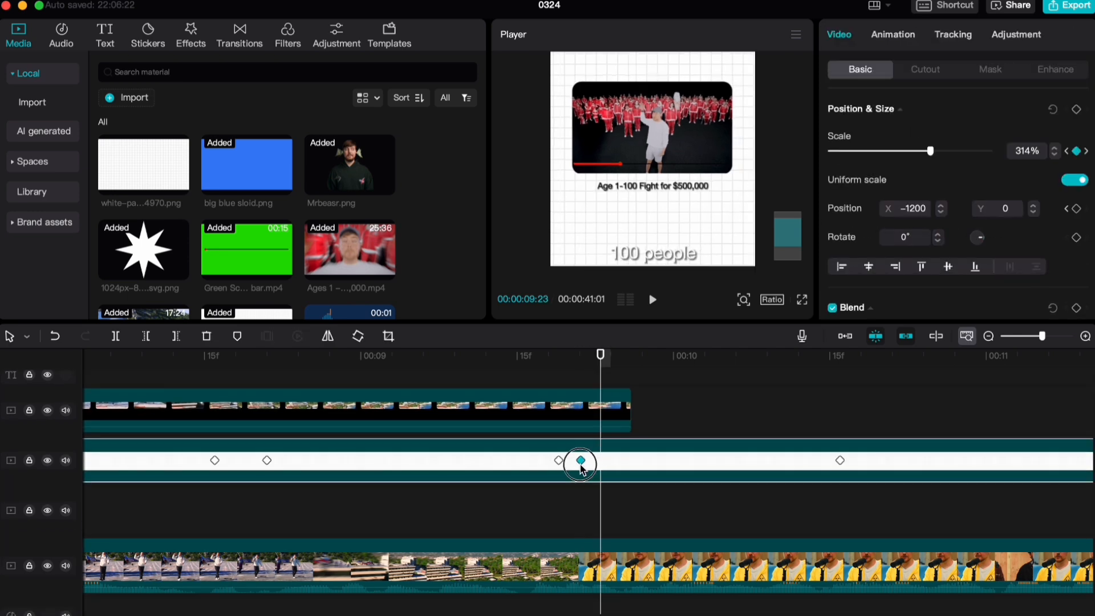
left_click(539, 363)
scroll(413, 426, "up", 3)
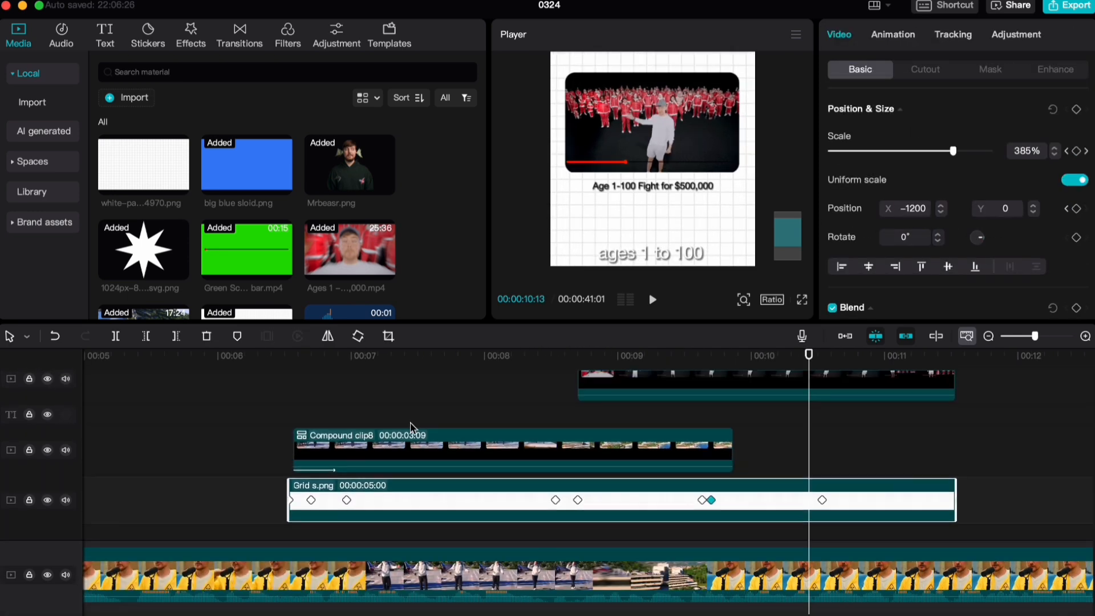
left_click(528, 404)
key("space")
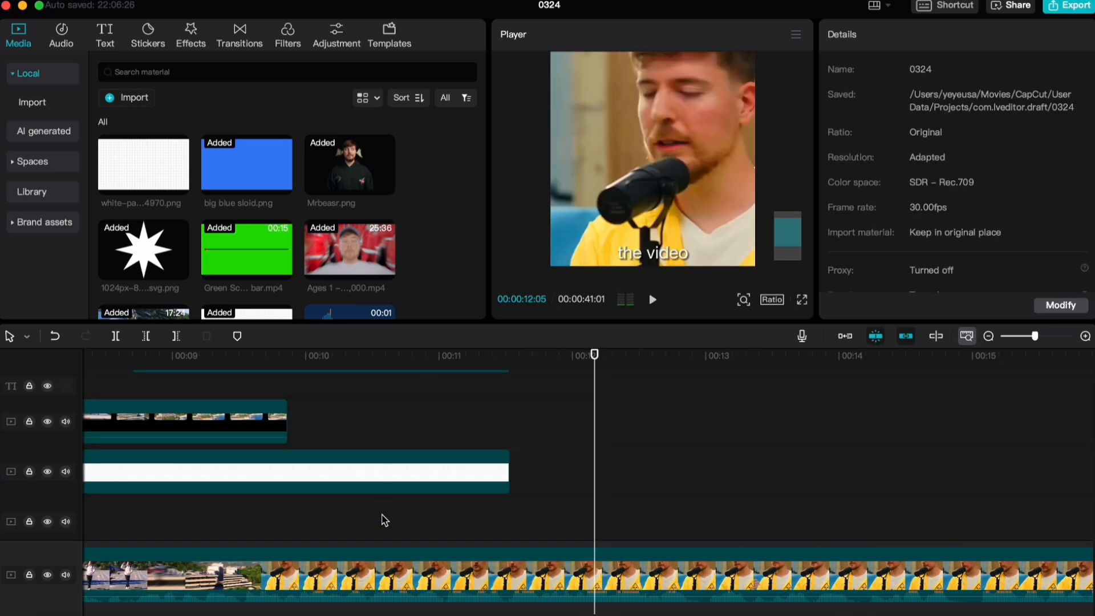
Fade out the grid with opacity keyframes from 100% at 00:00:11:06 to 0% at 00:00:11:16
left_click(402, 570)
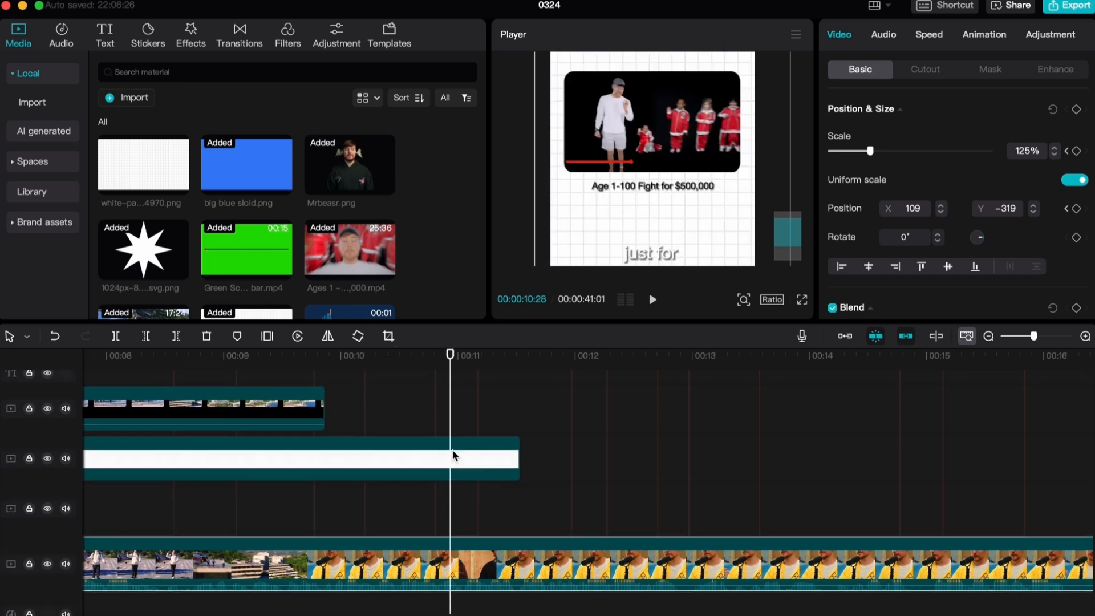
left_click(453, 453)
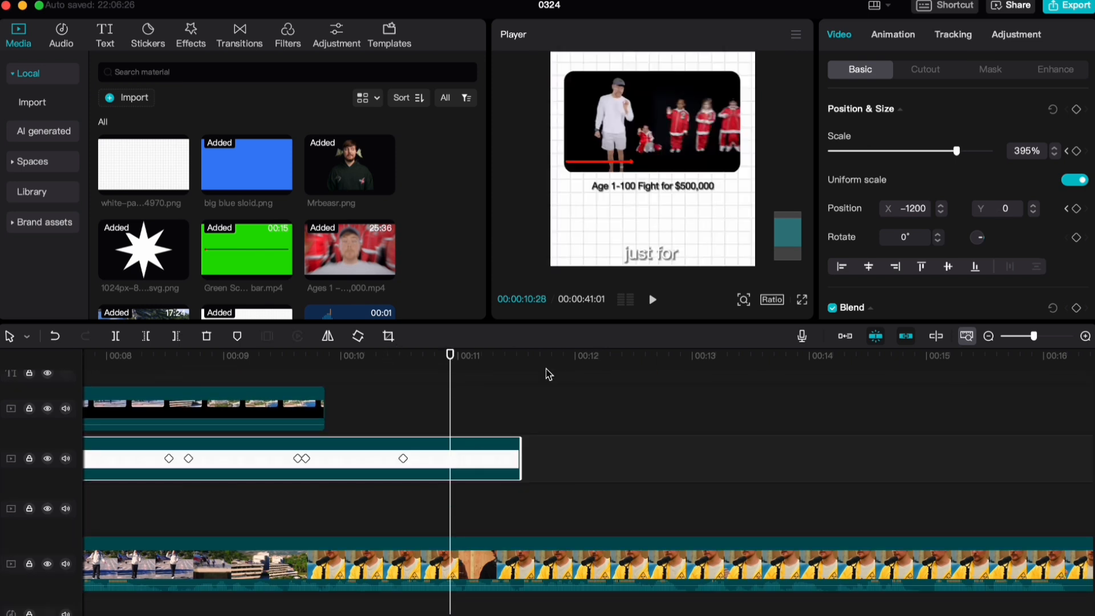
scroll(992, 119, "down", 5)
left_click(519, 357)
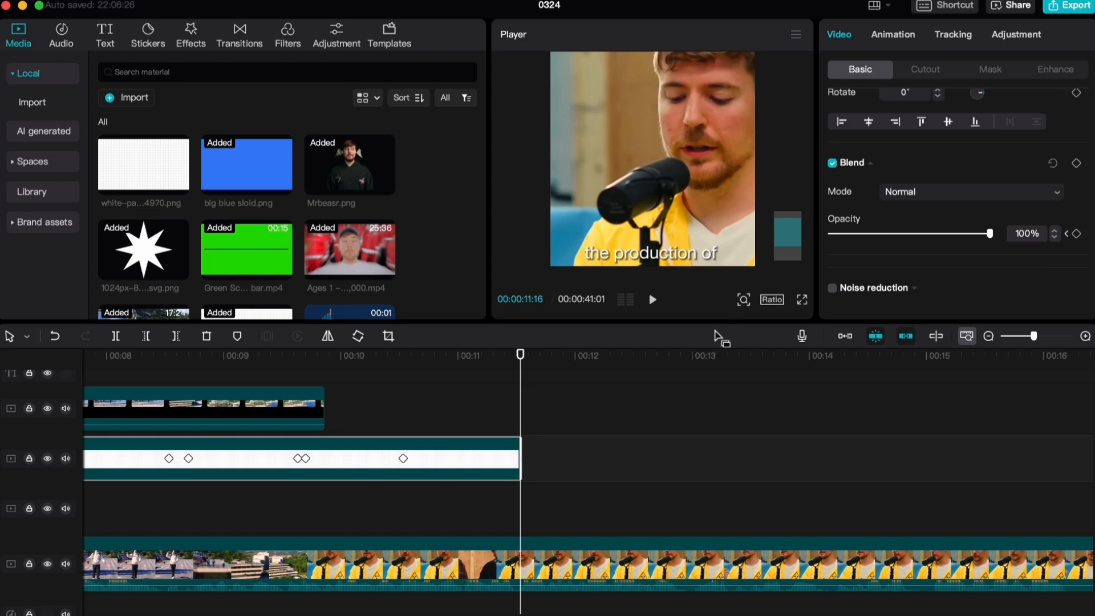
scroll(632, 428, "up", 2)
key("shift+Left")
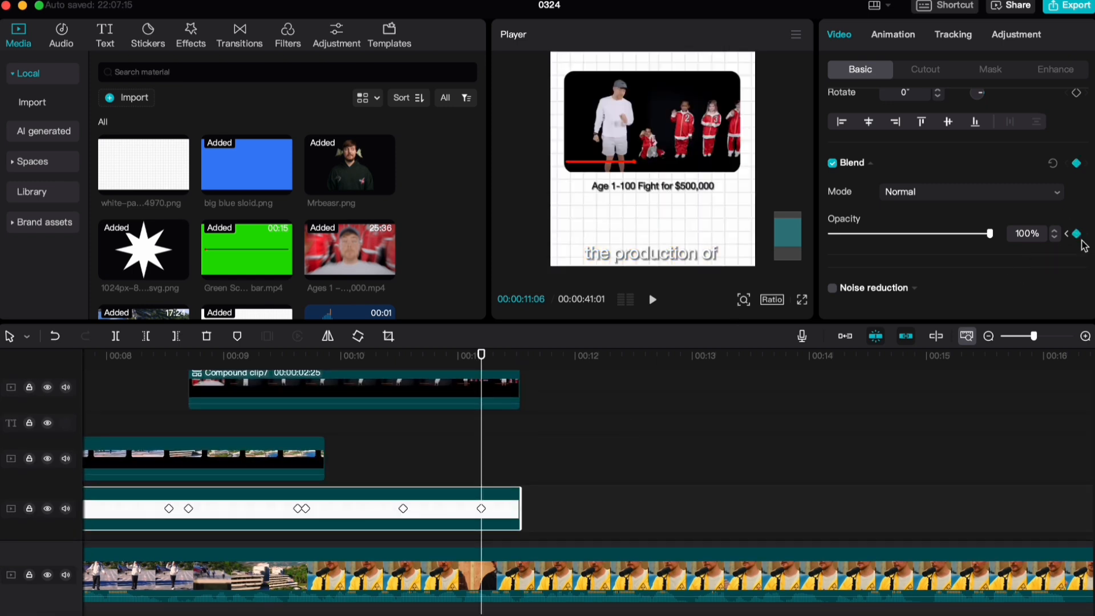
key("shift+Right")
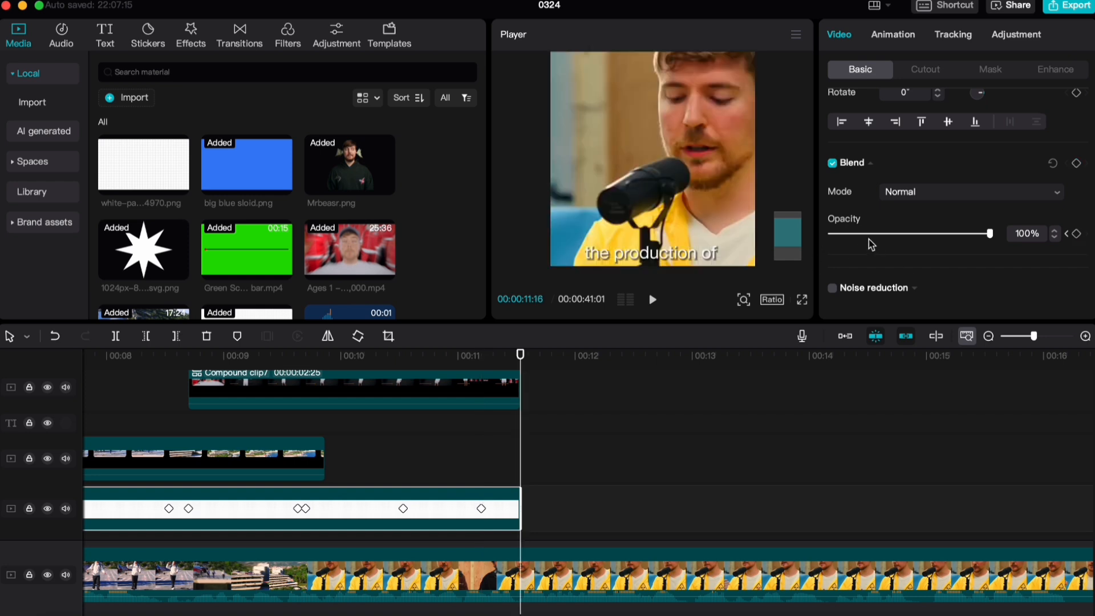
left_click_drag(872, 245, 822, 239)
Add a position keyframe to the Ages 1–100 compound clip at 00:00:11:04, keeping it at X 0, Y 0
scroll(484, 416, "up", 2)
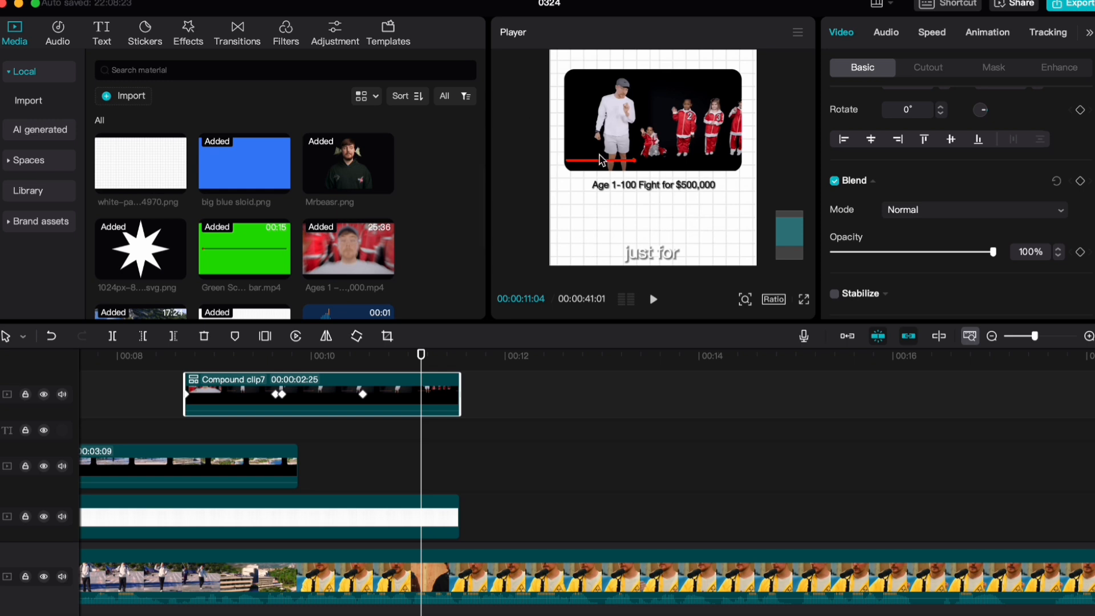
scroll(693, 178, "down", 2)
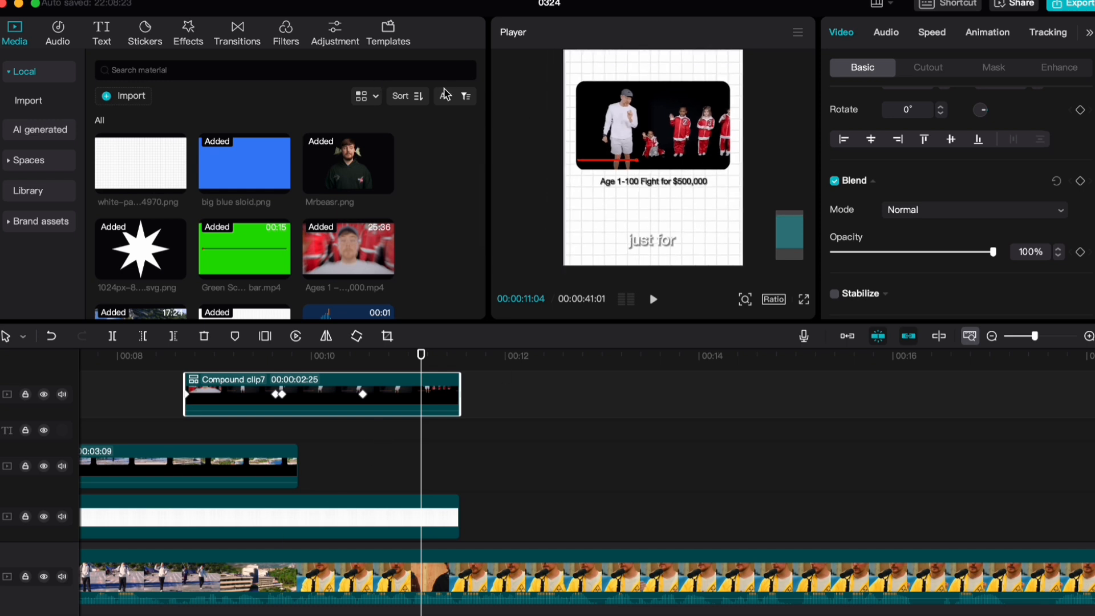
scroll(958, 200, "up", 3)
left_click(1081, 207)
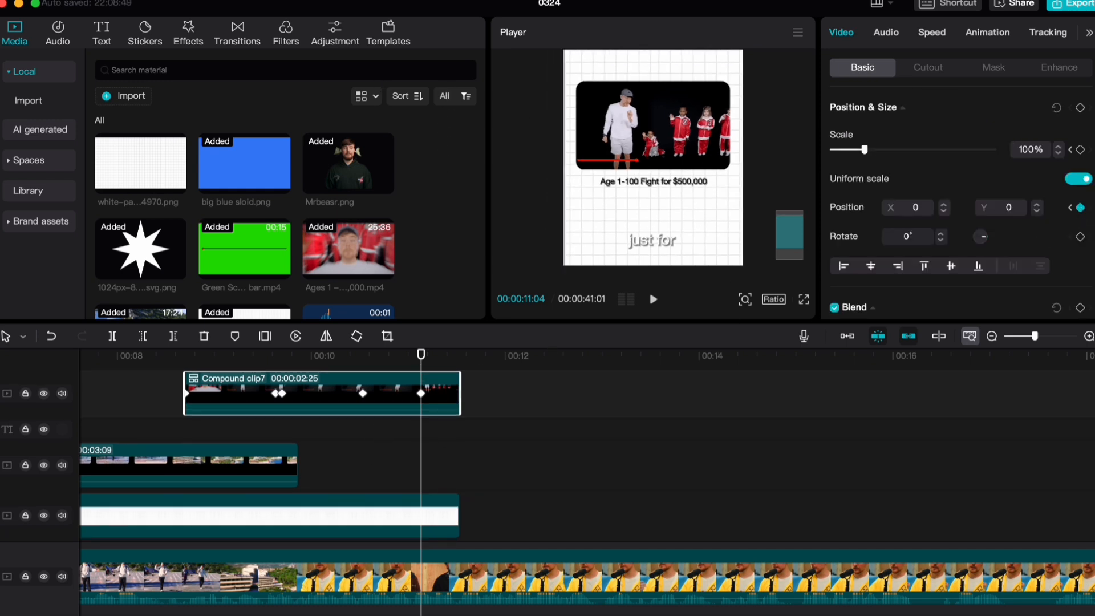
Move the Ages 1–100 compound clip out past the frame's left edge at 00:00:11:15 and preview its exit
scroll(401, 494, "down", 1)
left_click(401, 494)
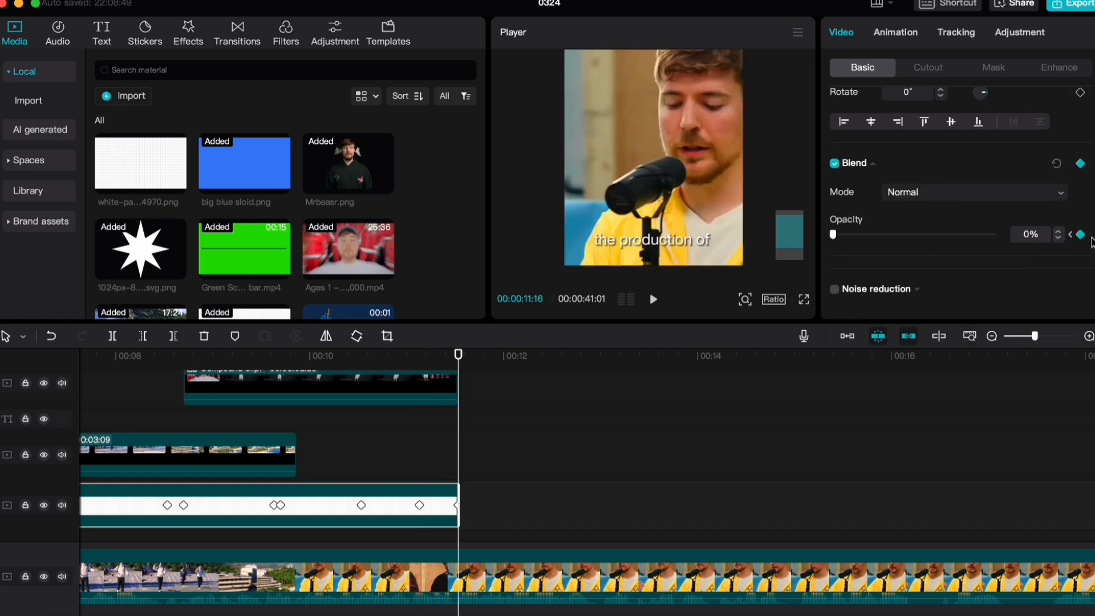
scroll(408, 430, "up", 2)
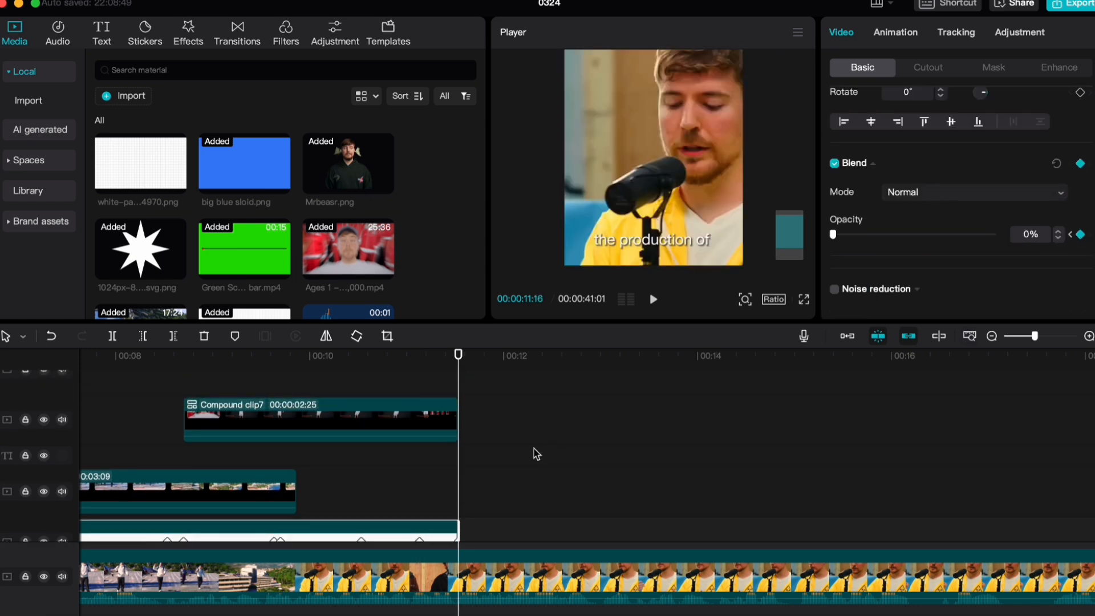
left_click(407, 431)
scroll(968, 253, "down", 2)
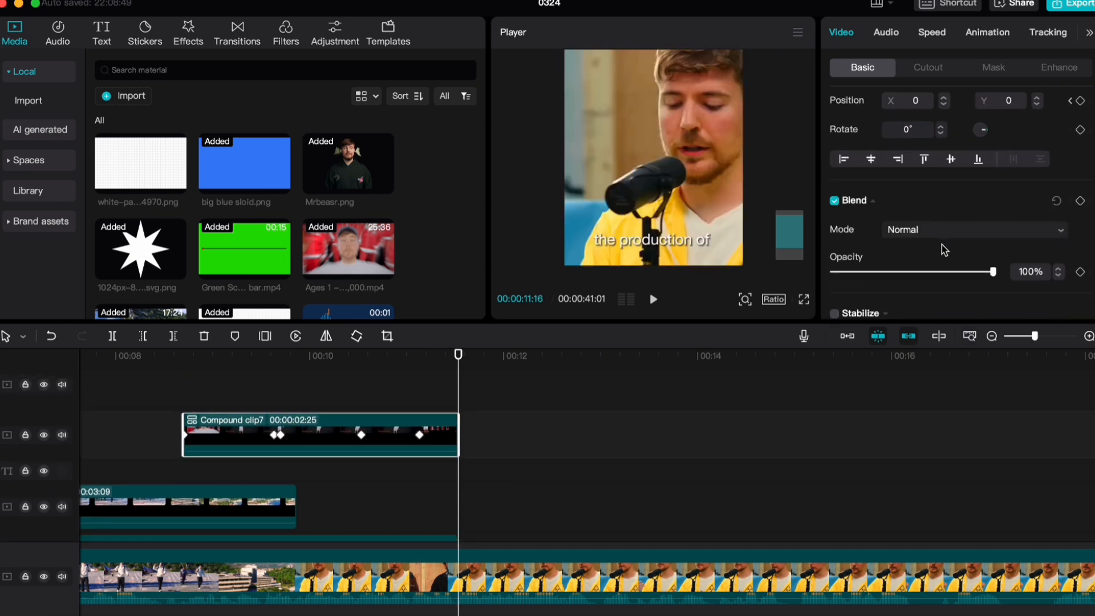
scroll(968, 253, "up", 3)
left_click(454, 398)
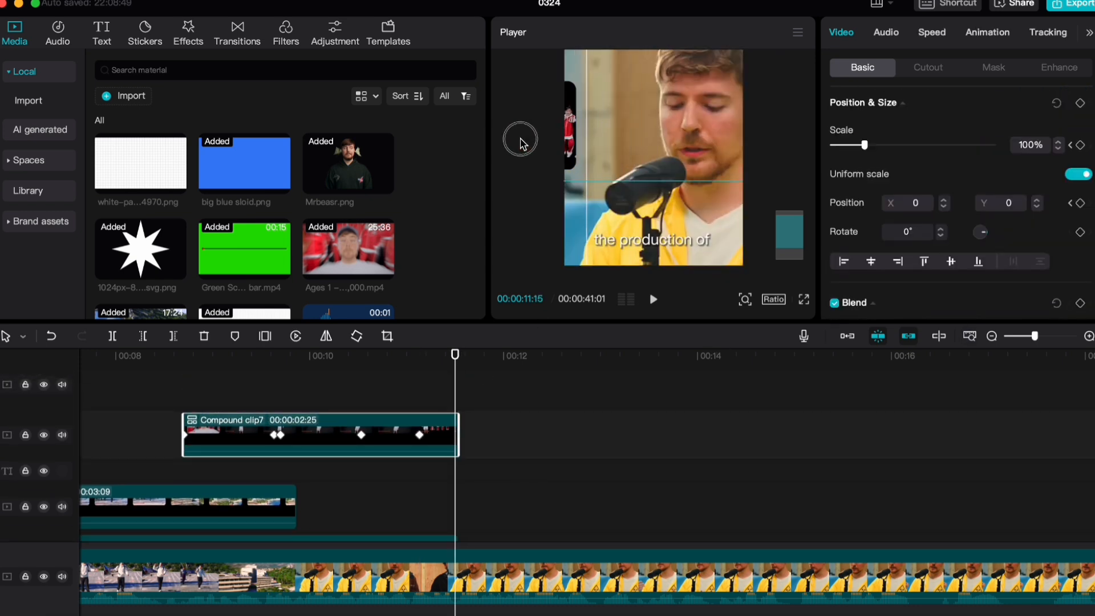
left_click_drag(457, 435, 470, 440)
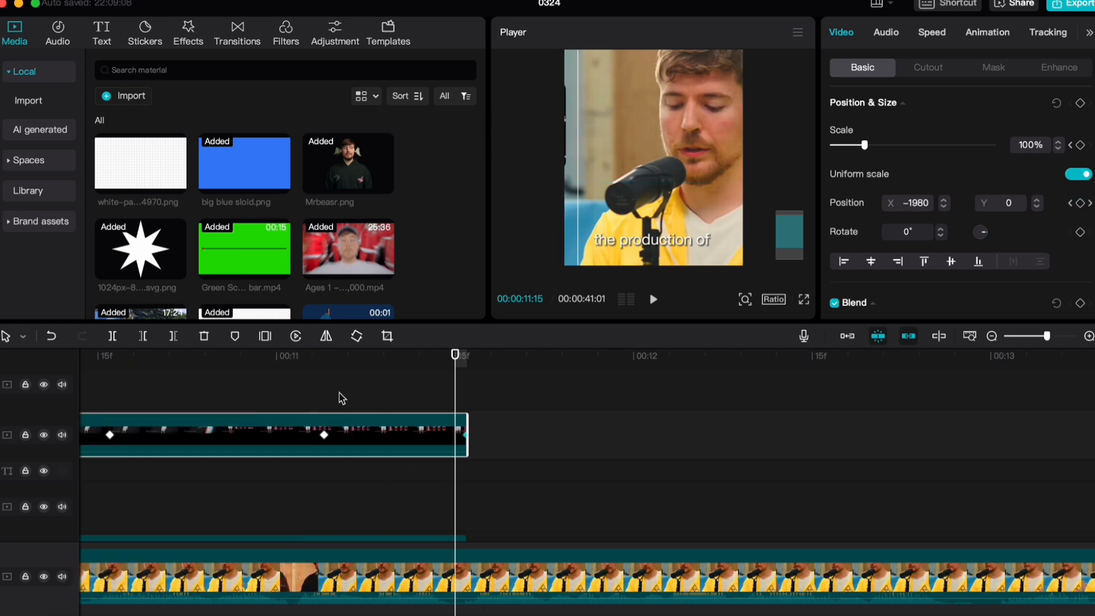
left_click(316, 379)
key("space")
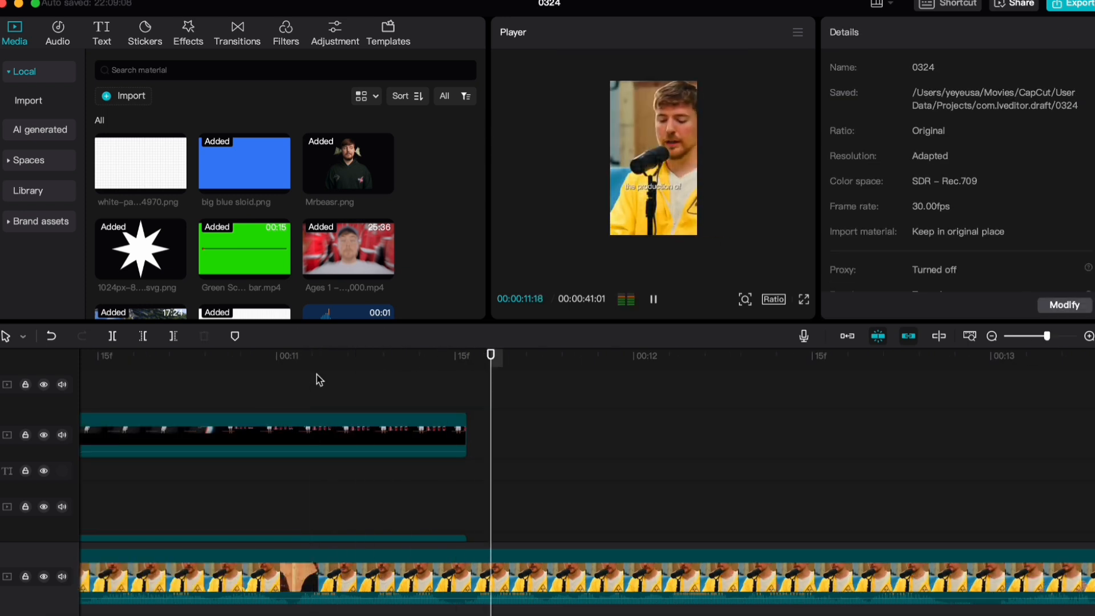
left_click(318, 381)
Apply the Ease Out 1 graph between the last two x-position keyframes of the Ages 1–100 compound clip
left_click(394, 440)
key("alt+k")
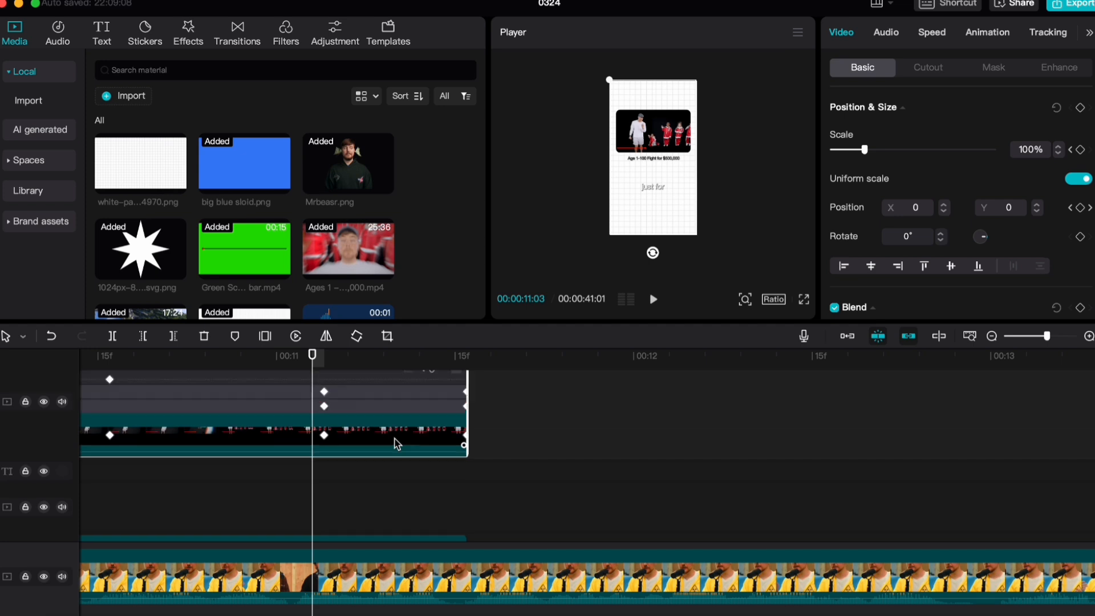
scroll(397, 444, "left", 4)
left_click(697, 416)
scroll(796, 406, "left", 3)
scroll(797, 406, "up", 2)
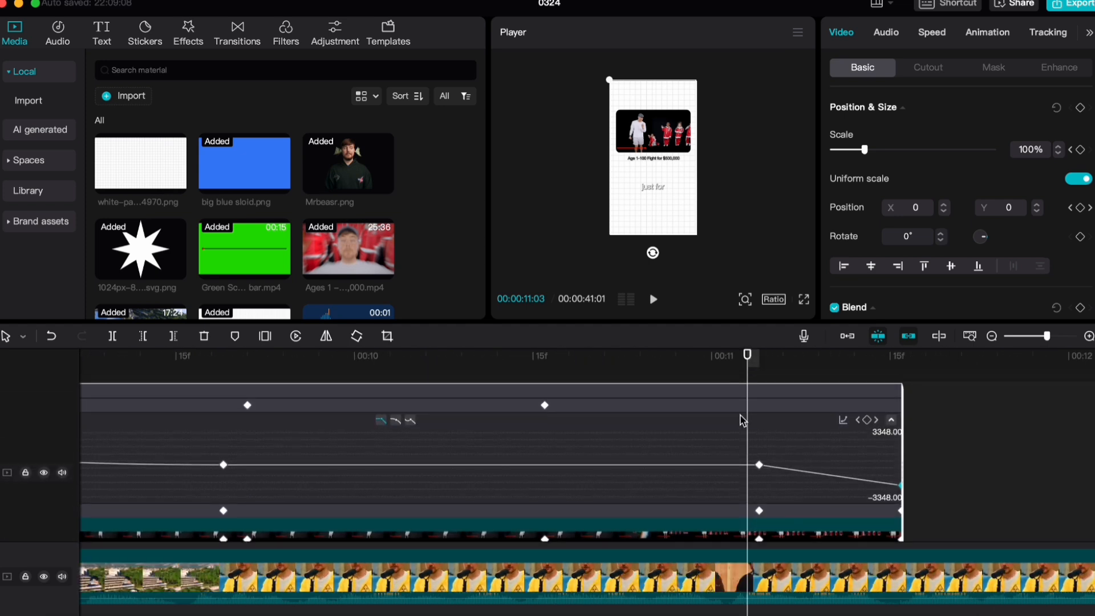
left_click_drag(740, 436, 909, 492)
left_click(842, 421)
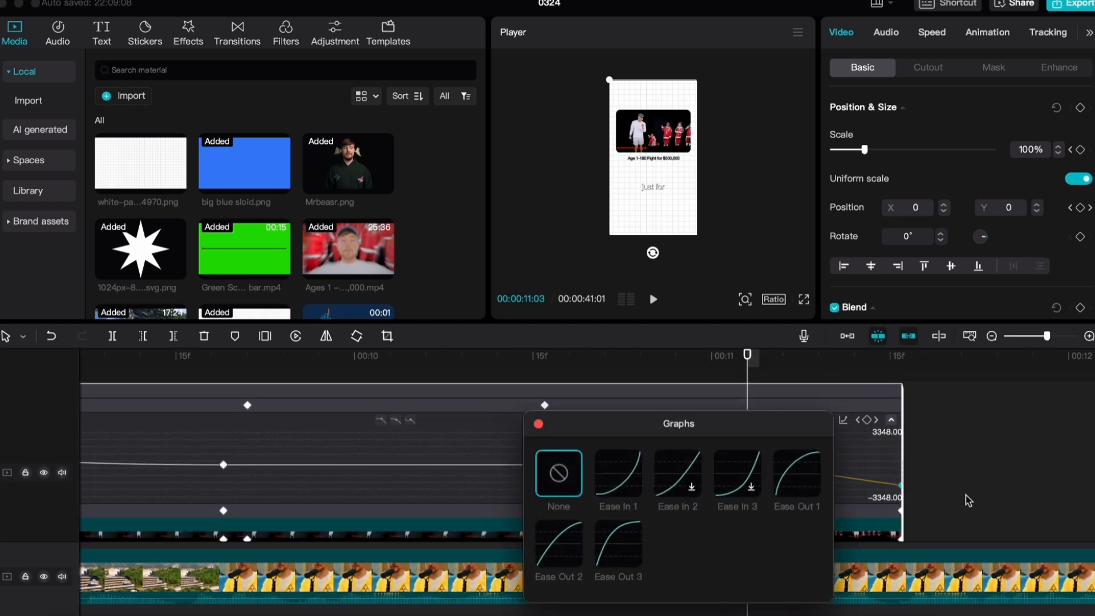
left_click(814, 493)
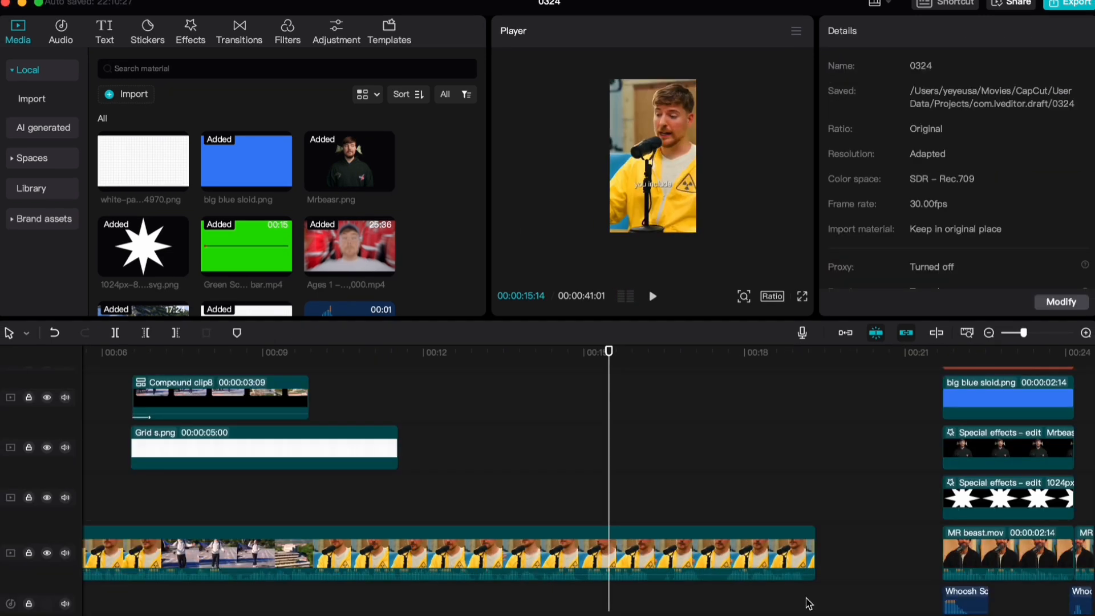
Review the remaining clips on the timeline and play the talking-head footage from 00:00:15:14 to 00:00:17:18
scroll(344, 437, "down", 5)
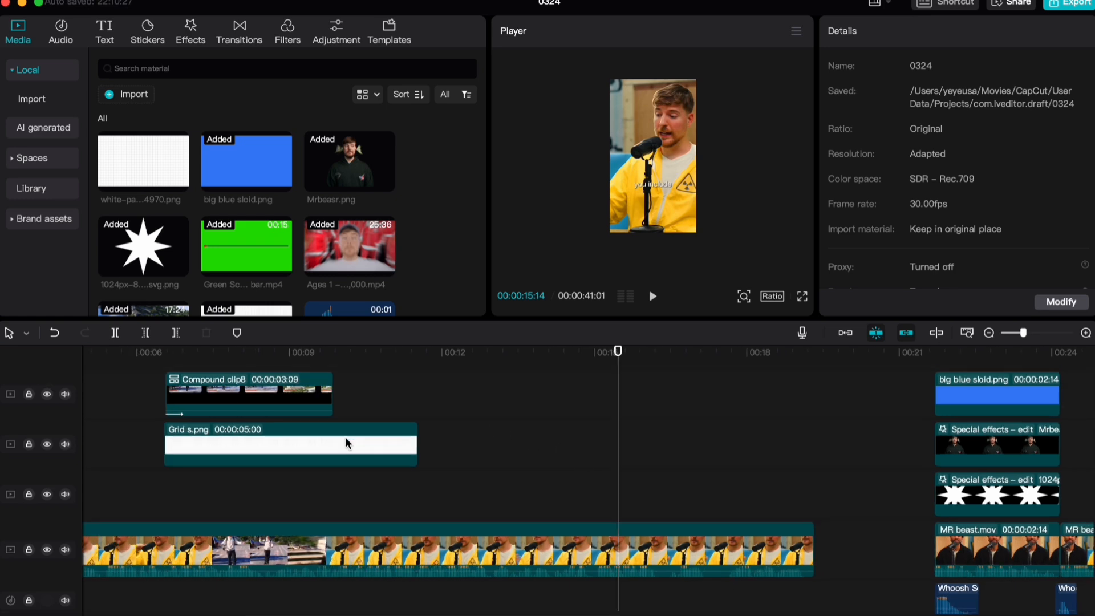
scroll(509, 426, "right", 7)
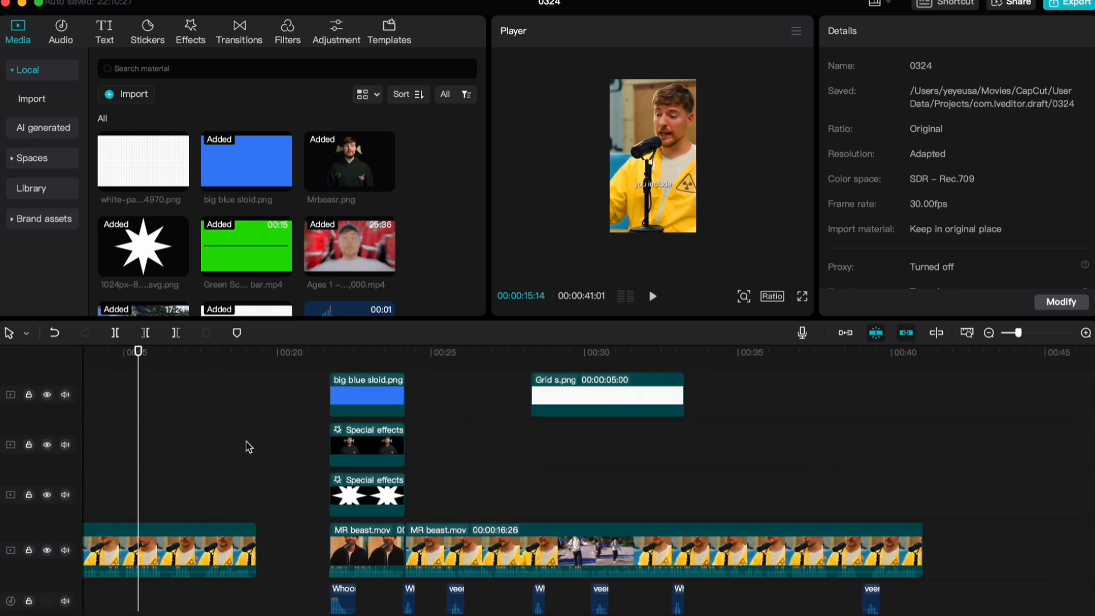
scroll(247, 445, "left", 10)
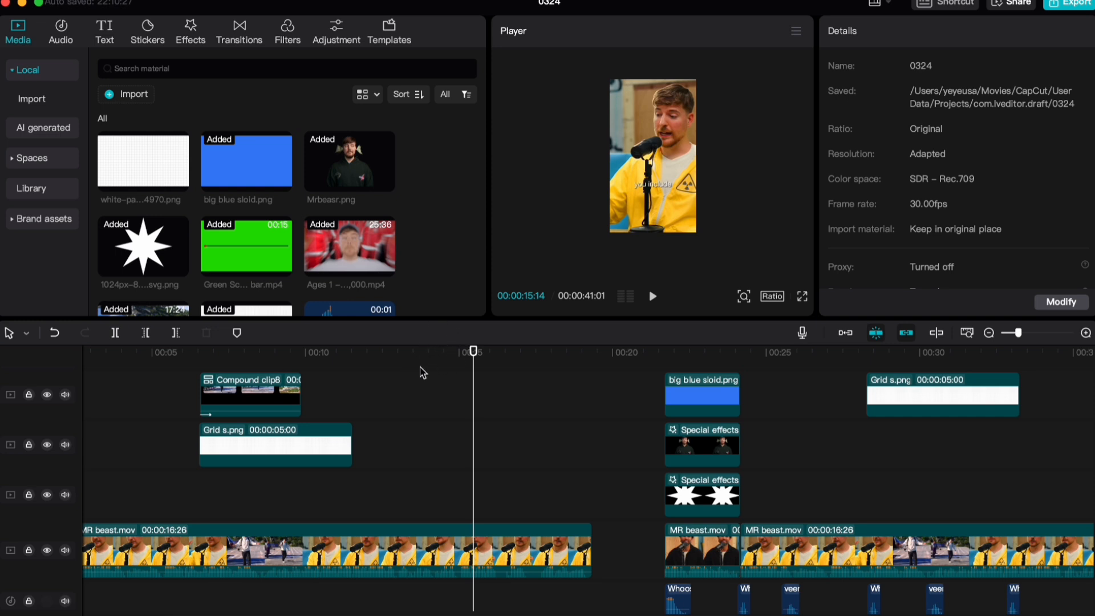
key("space")
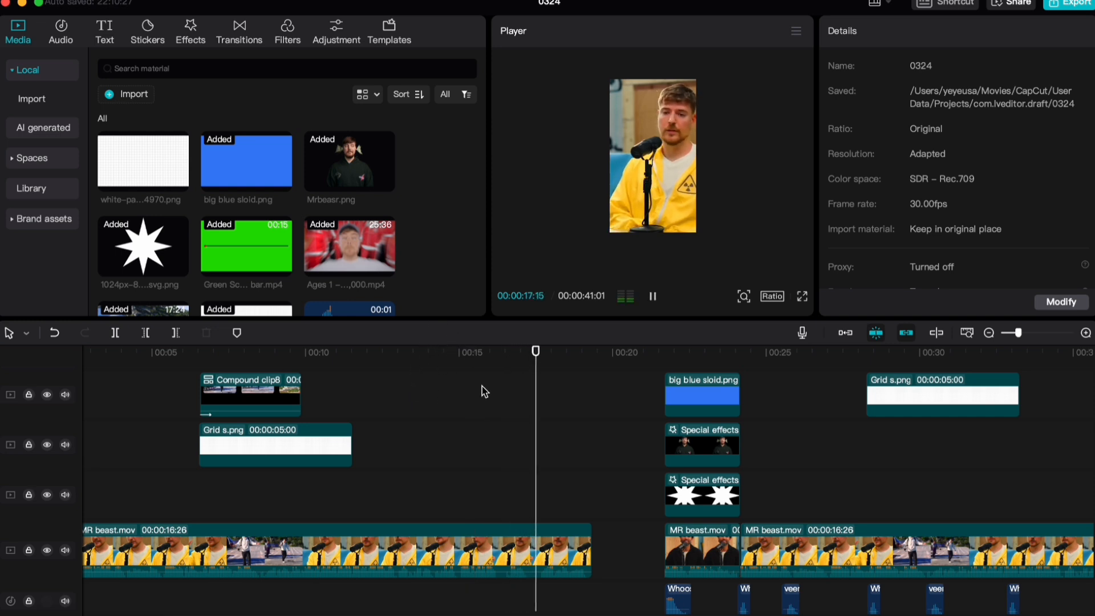
mouse_move(538, 360)
left_mouse_down()
mouse_move(548, 369)
mouse_move(539, 380)
left_mouse_up()
key("super+equal")
key("super+equal")
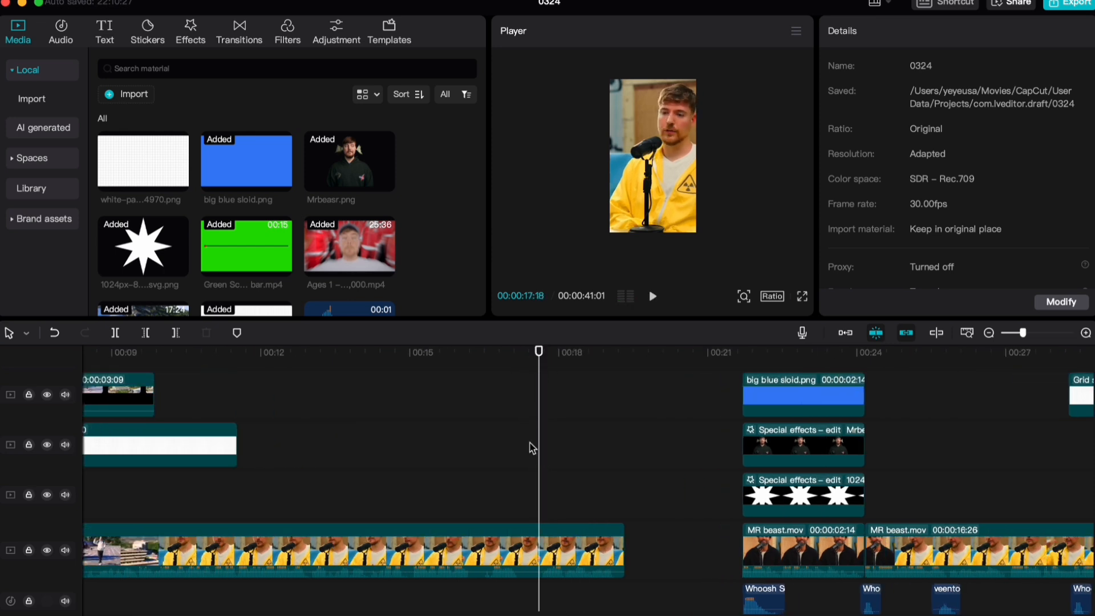
Select and copy the 2.1M and Dollars titles near 00:00:05
scroll(515, 417, "left", 10)
scroll(379, 469, "up", 5)
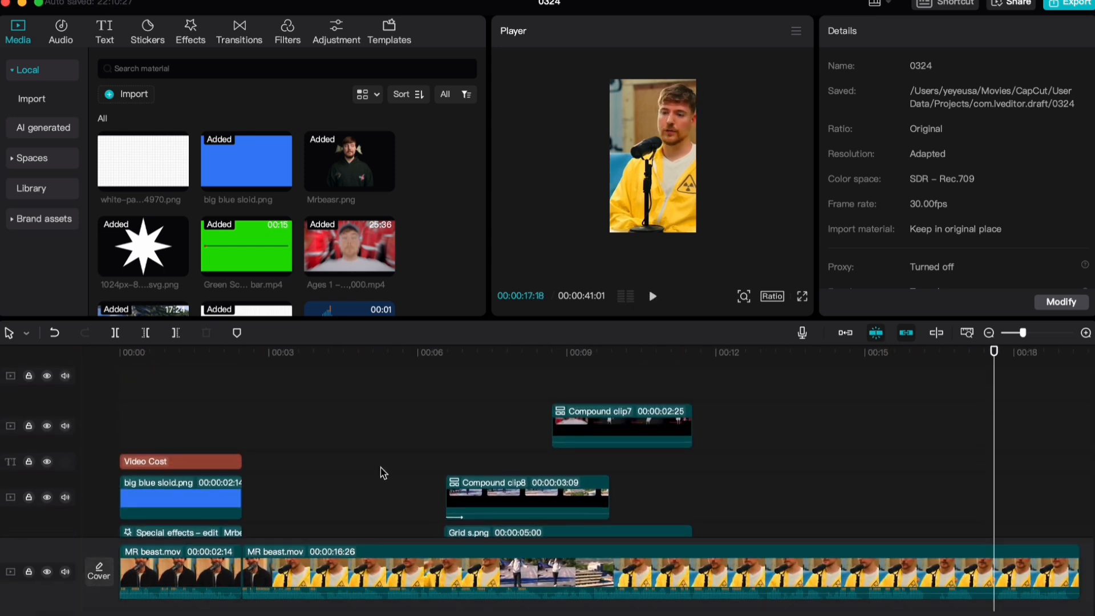
left_click(308, 424)
key("space")
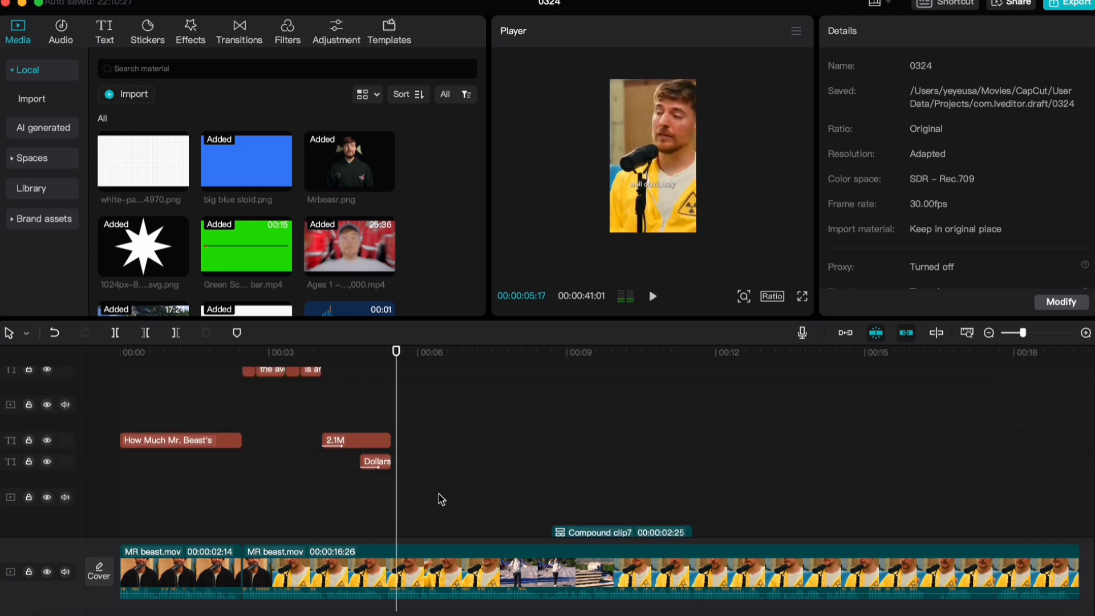
left_click_drag(439, 499, 296, 436)
scroll(342, 474, "down", 4)
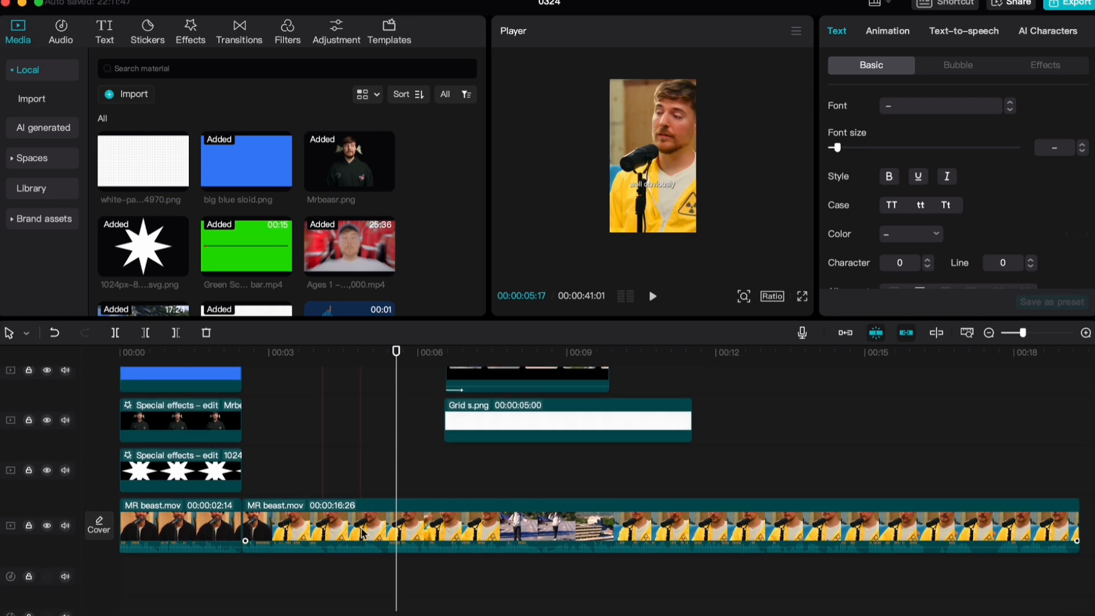
Paste the copied 2.1M and Dollars titles at 00:00:17:19, over the end of the talking-head clip
left_click(381, 522)
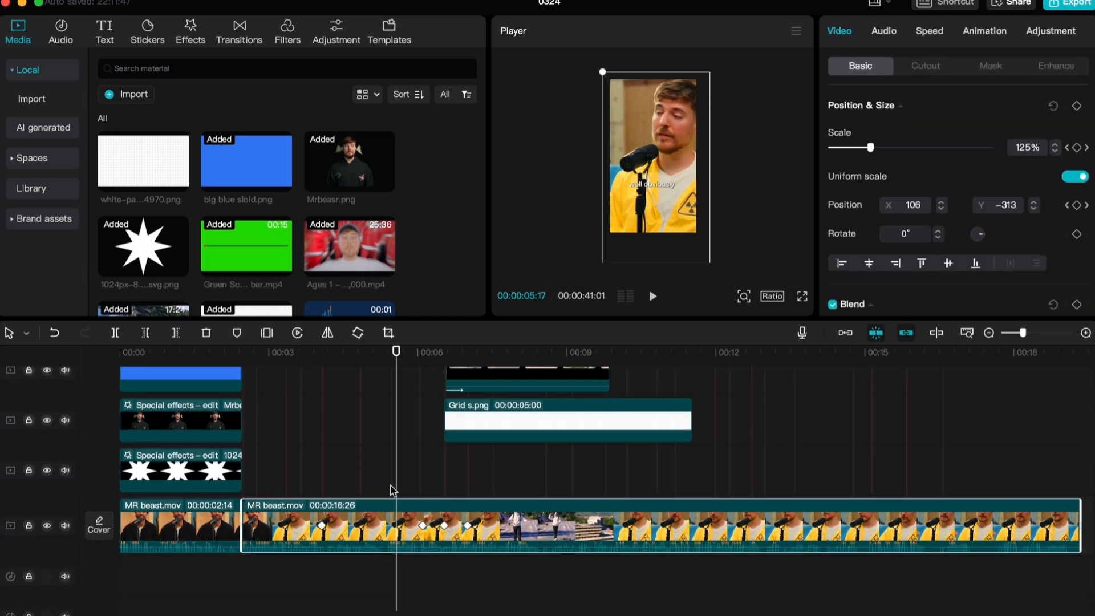
scroll(394, 489, "right", 10)
scroll(372, 481, "up", 2)
scroll(421, 388, "down", 1)
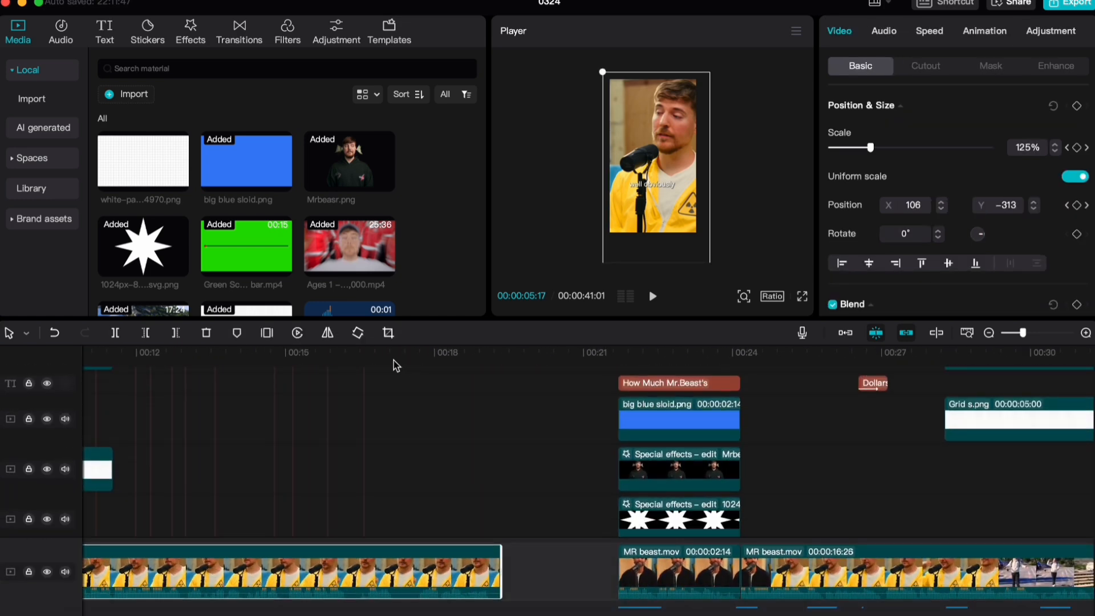
left_click_drag(393, 359, 417, 370)
key("super+v")
scroll(448, 488, "down", 2)
scroll(440, 483, "down", 3)
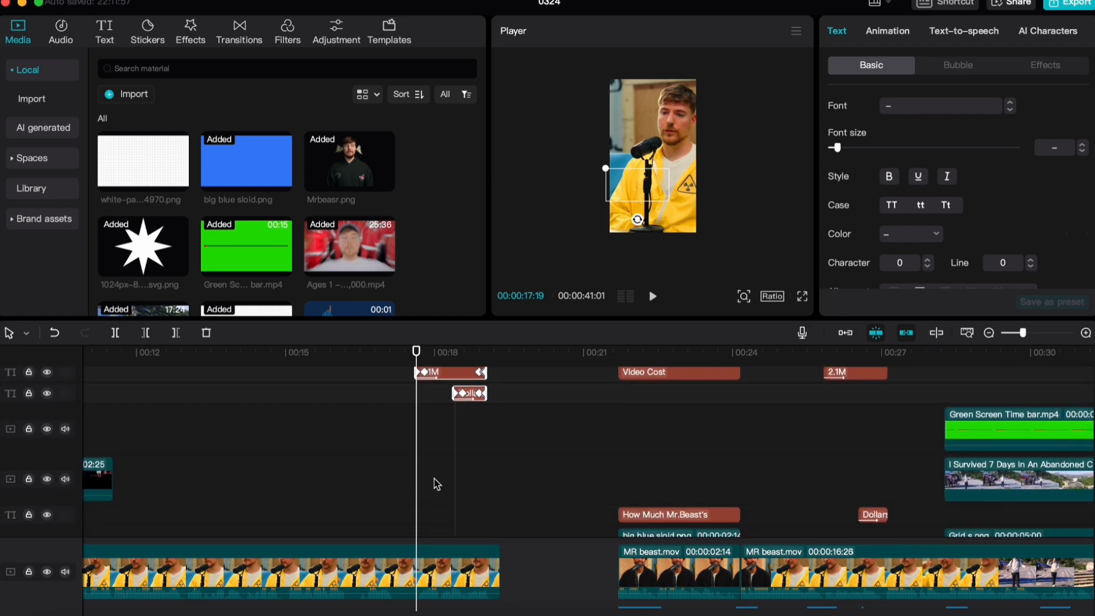
Play the pasted titles and change the text of the pasted 2.1M title to 3.5M
scroll(435, 482, "up", 4)
key("space")
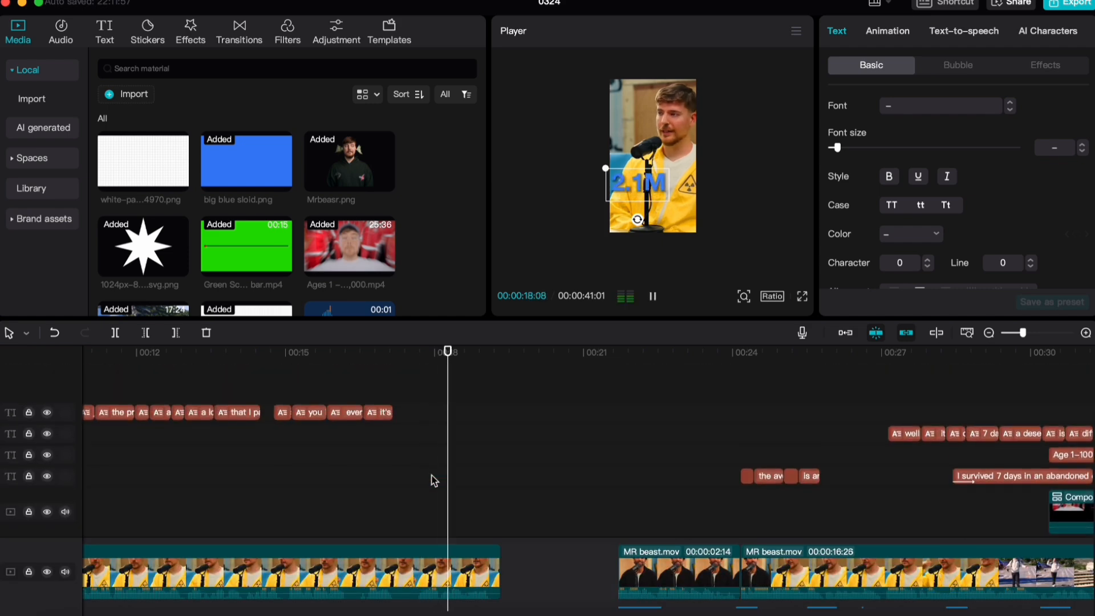
key("space")
scroll(434, 479, "down", 3)
left_click(447, 425)
left_click(440, 434)
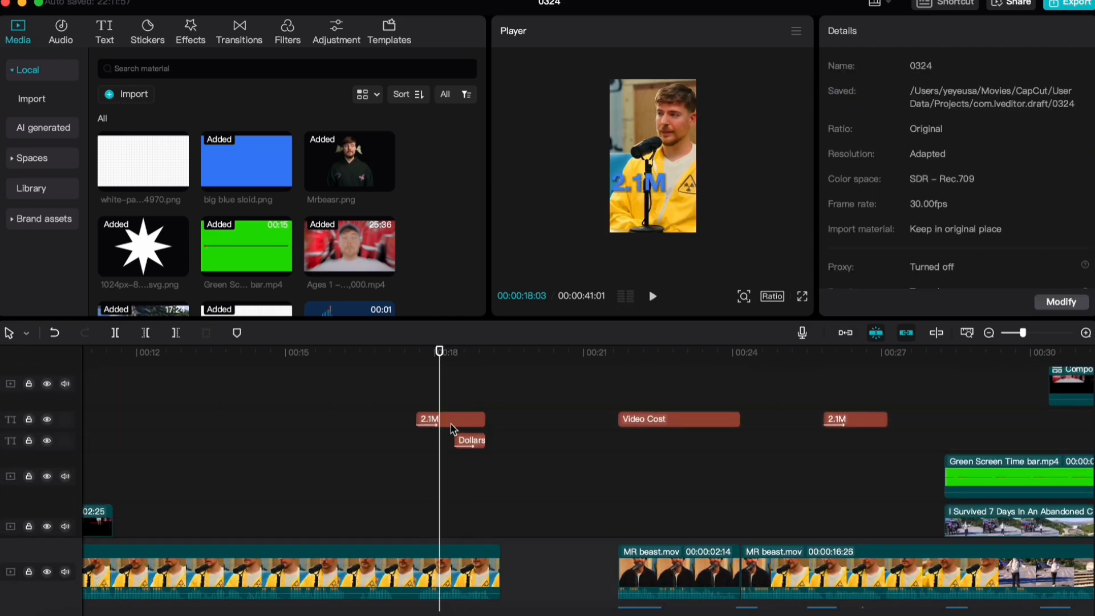
double_click(449, 422)
type("3.5")
left_click(407, 402)
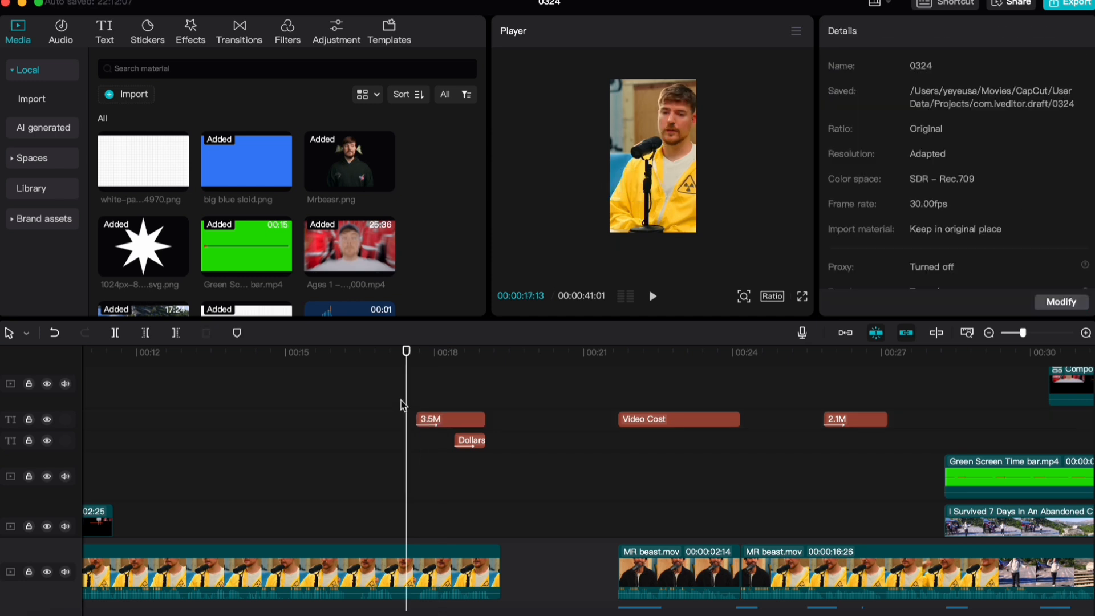
Play the 3.5M and Dollars titles and extend both to the end of the talking-head clip at about 00:00:19:09
scroll(470, 457, "up", 5)
scroll(359, 477, "down", 2)
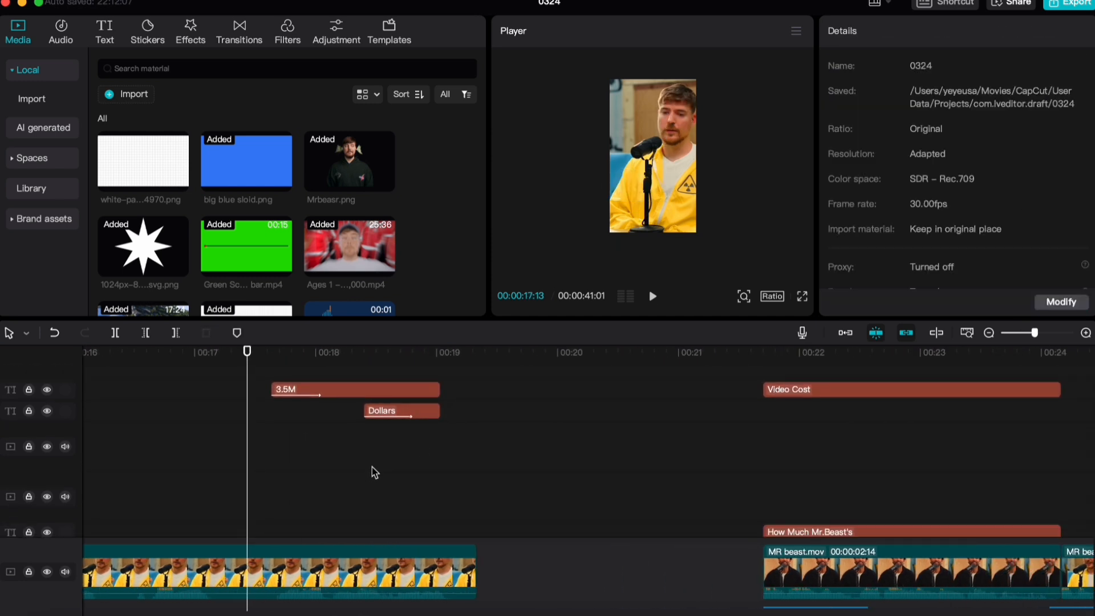
key("space")
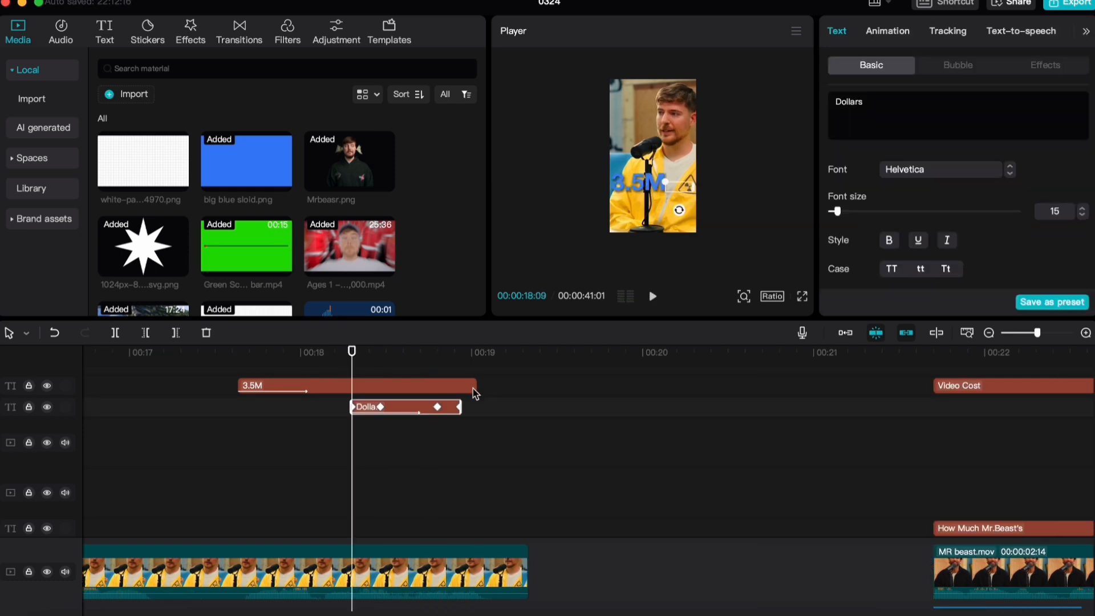
scroll(508, 433, "down", 3)
scroll(509, 433, "up", 5)
left_click_drag(475, 438, 516, 430)
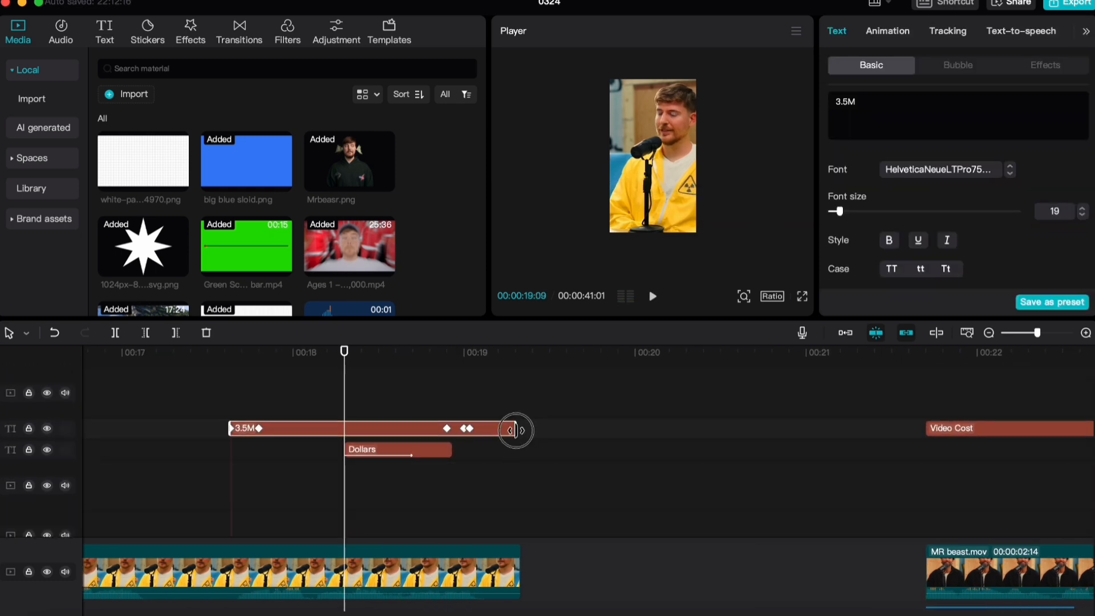
left_click_drag(451, 450, 520, 449)
left_click(460, 429)
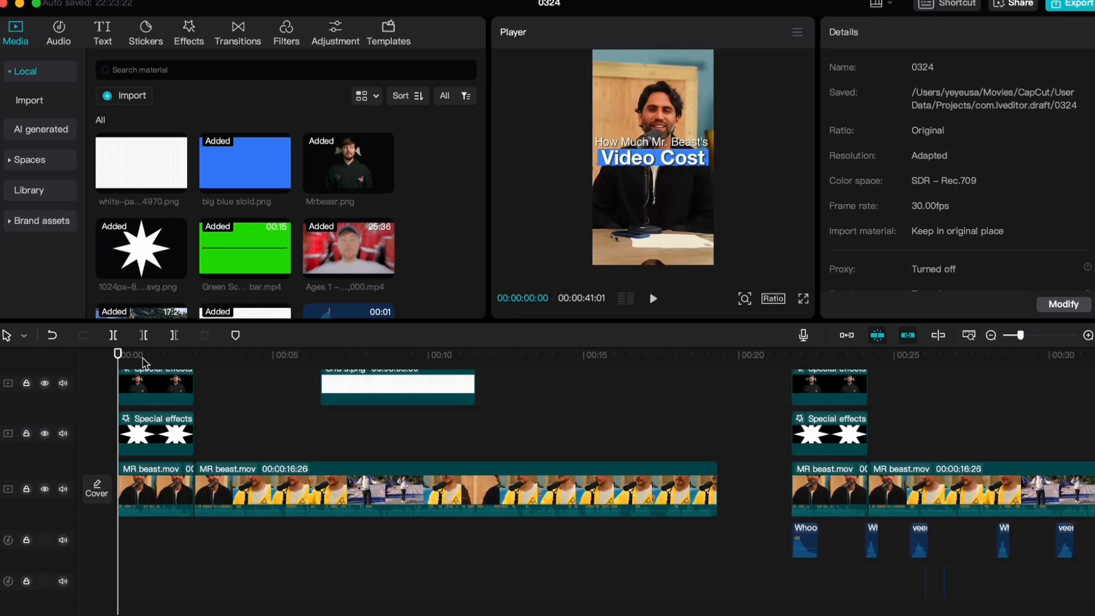
Place the Whoosh 1.MP3 sound on an audio track at 00:00:00:00 and play the intro with it
key("space")
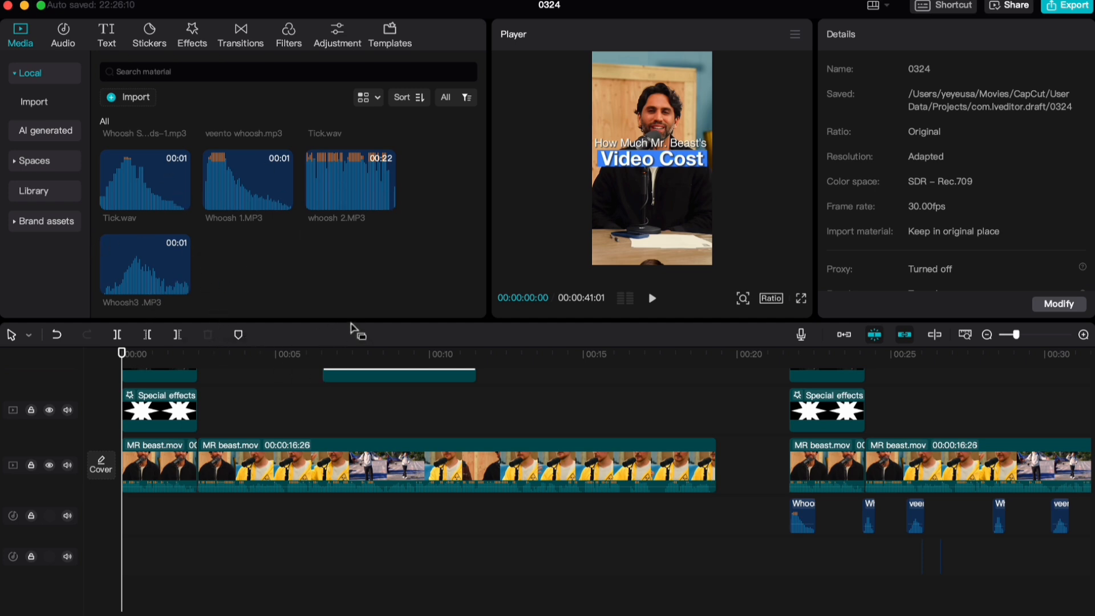
left_click_drag(248, 182, 123, 517)
scroll(200, 512, "up", 2)
scroll(200, 512, "up", 3)
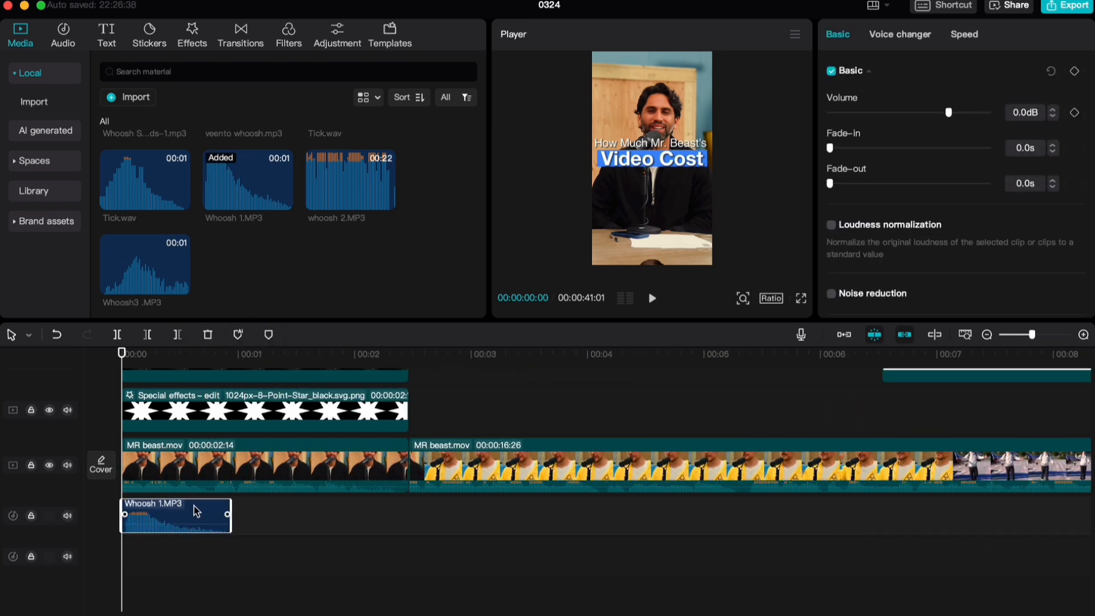
key("space")
scroll(139, 503, "up", 2)
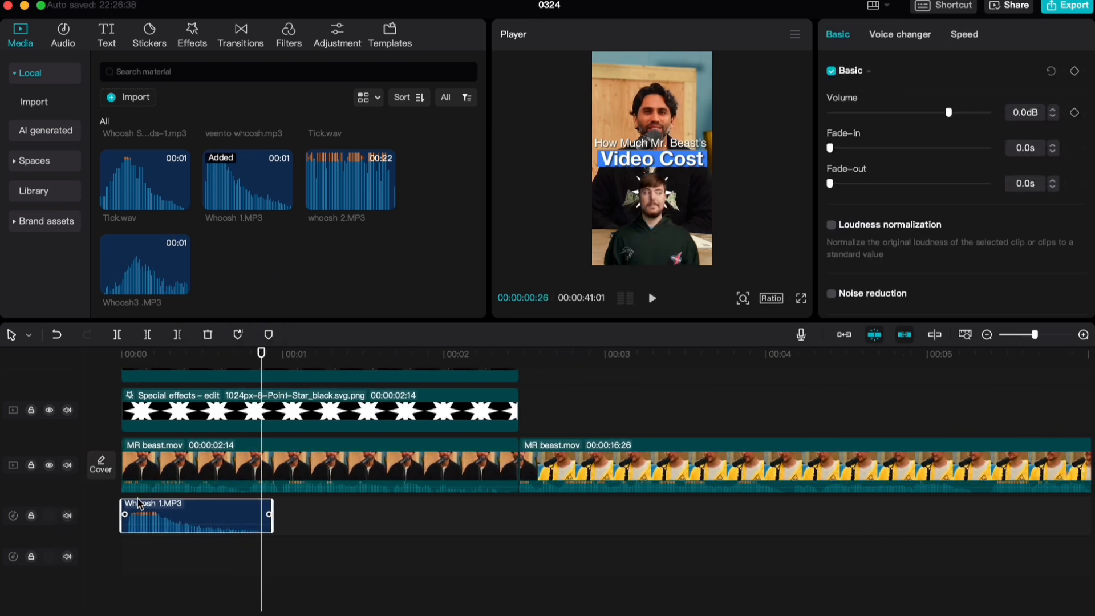
scroll(139, 516, "up", 3)
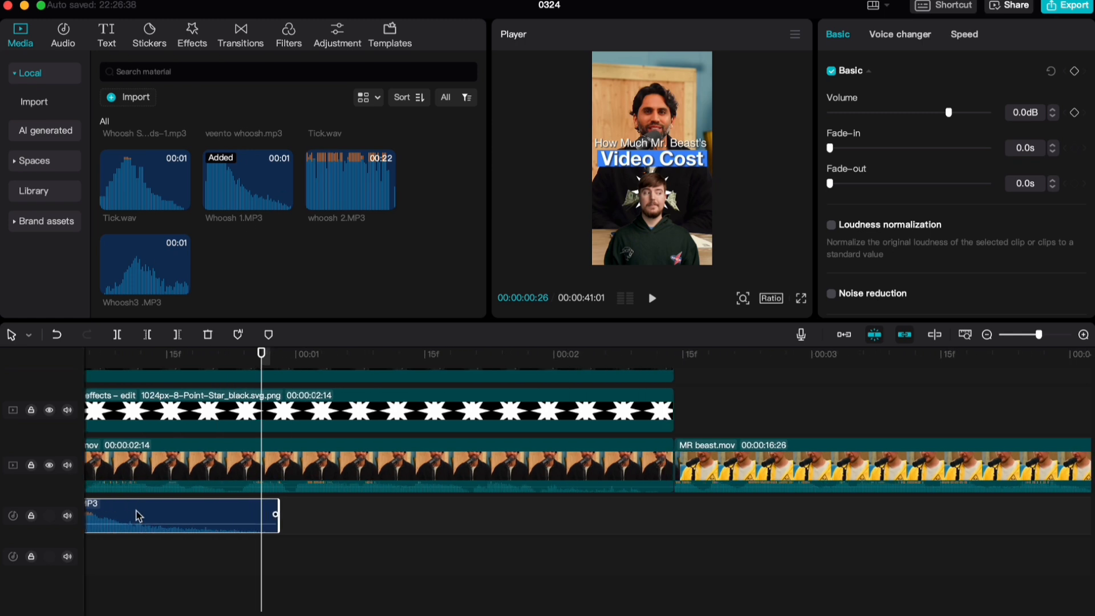
Trim the Whoosh 1.MP3 sound slightly, keeping it at the start of the timeline, and replay the intro
left_click_drag(122, 502, 130, 504)
left_click_drag(227, 513, 218, 513)
left_click(119, 356)
key("space")
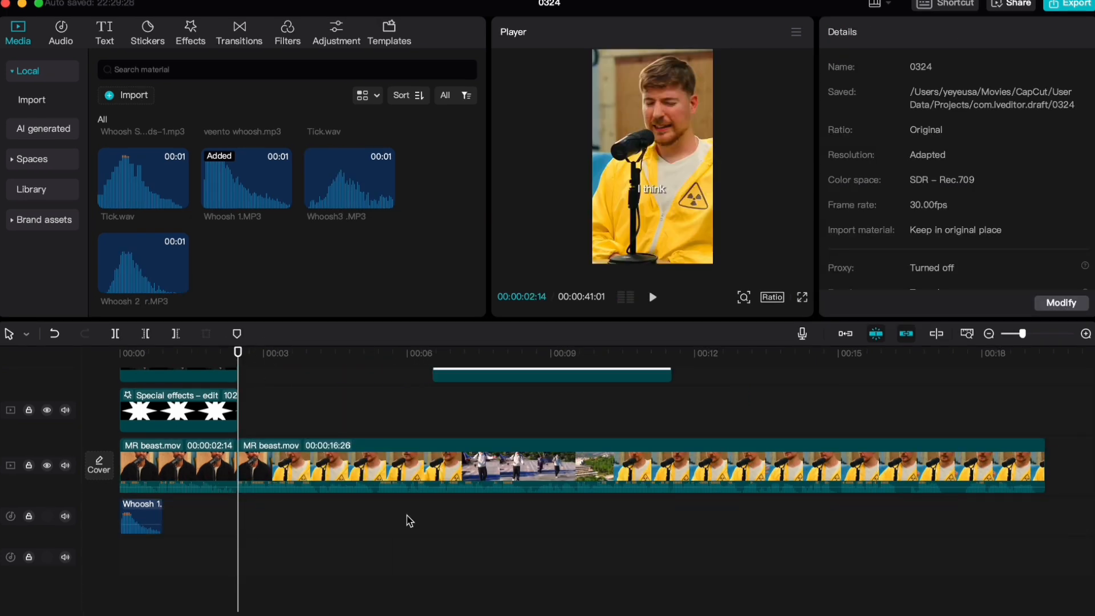
scroll(355, 504, "up", 1)
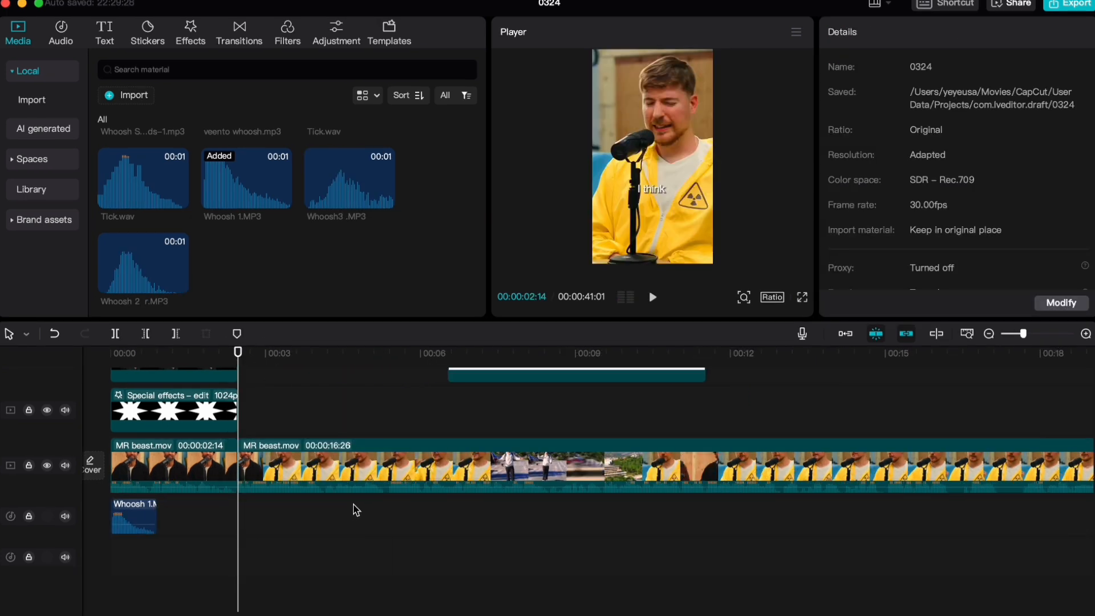
Add the Whoosh 2 r.MP3 sound to the audio track at 00:00:02:10, just before the cut to the talking-head clip
key("space")
key("space")
left_click(232, 350)
left_click_drag(114, 309, 233, 518)
scroll(268, 556, "up", 5)
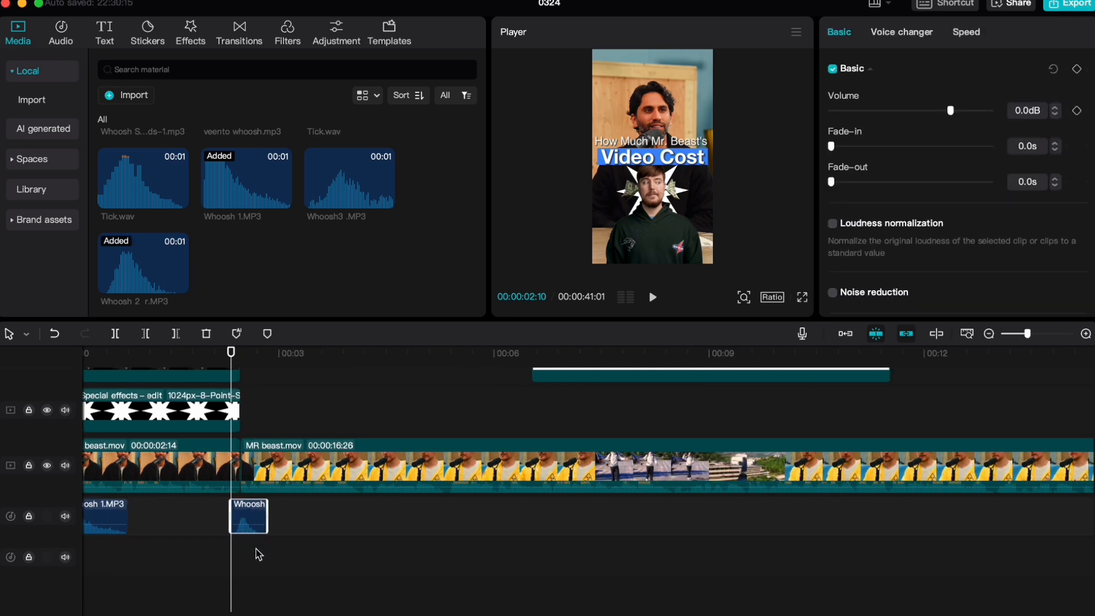
Align the Whoosh 2 r.MP3 sound with the cut at 00:00:02:14, starting it at about 00:00:02:10, and play the transition
scroll(295, 486, "down", 1)
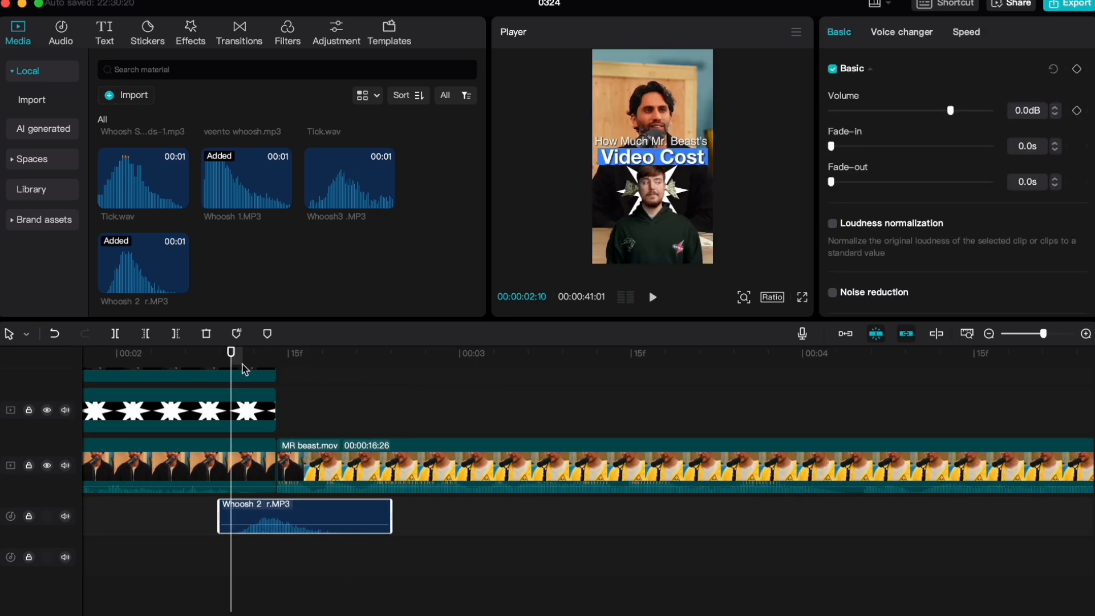
left_click_drag(228, 365, 283, 366)
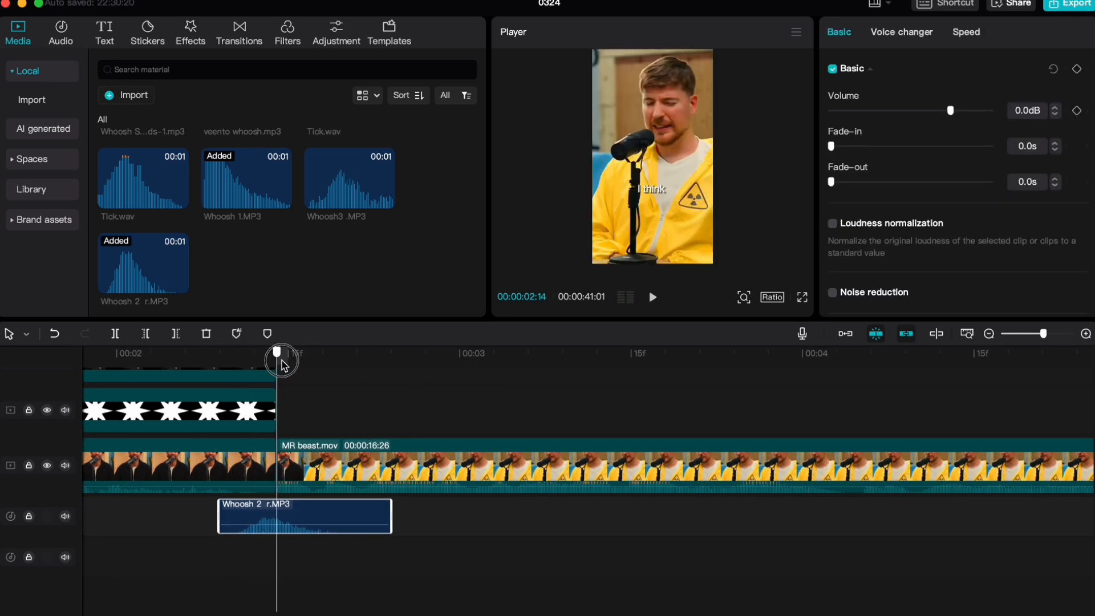
left_click(223, 364)
left_click(269, 364)
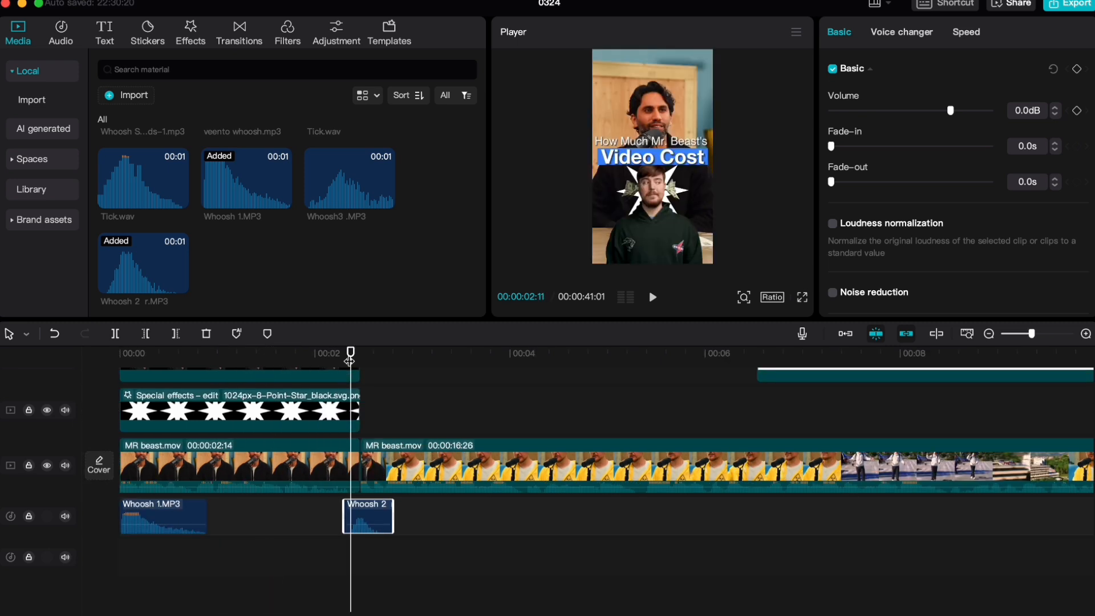
left_click_drag(351, 355, 333, 358)
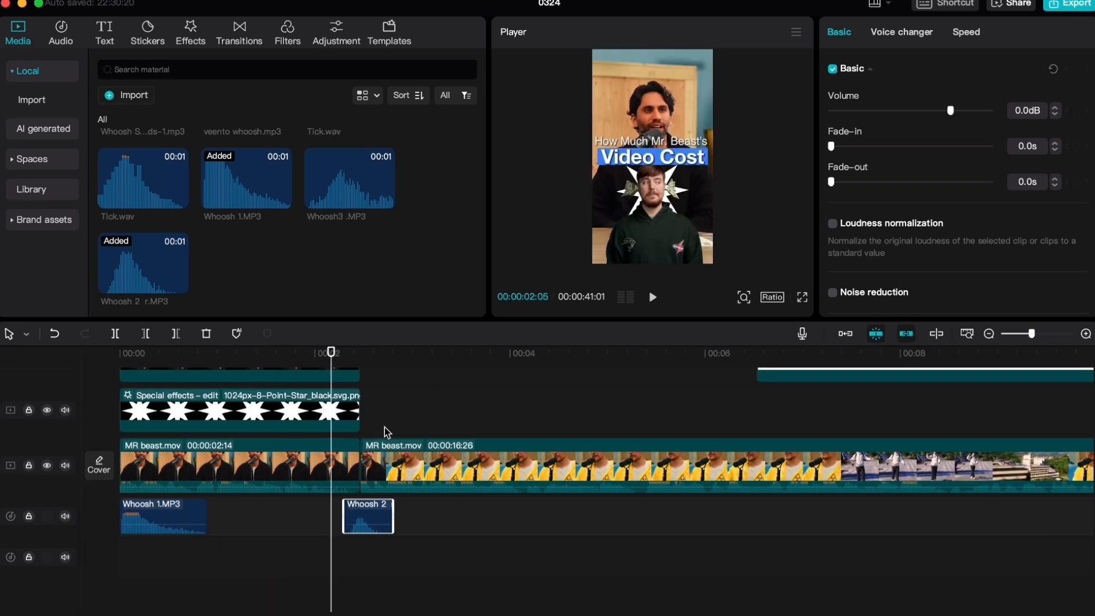
scroll(393, 434, "right", 1)
scroll(377, 457, "up", 3)
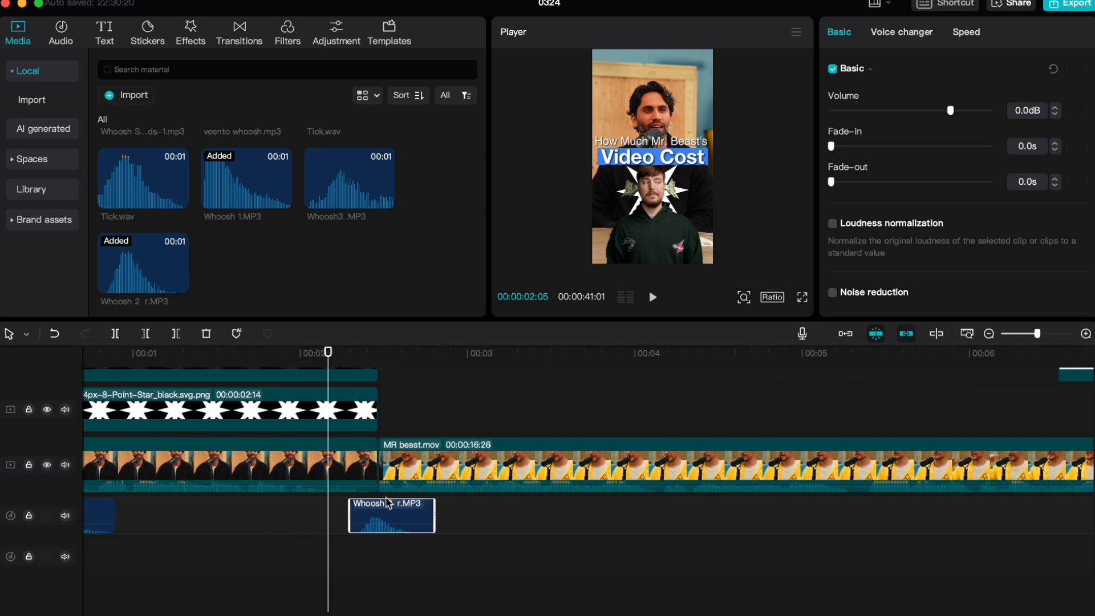
scroll(388, 504, "up", 2)
left_click(279, 359)
key("space")
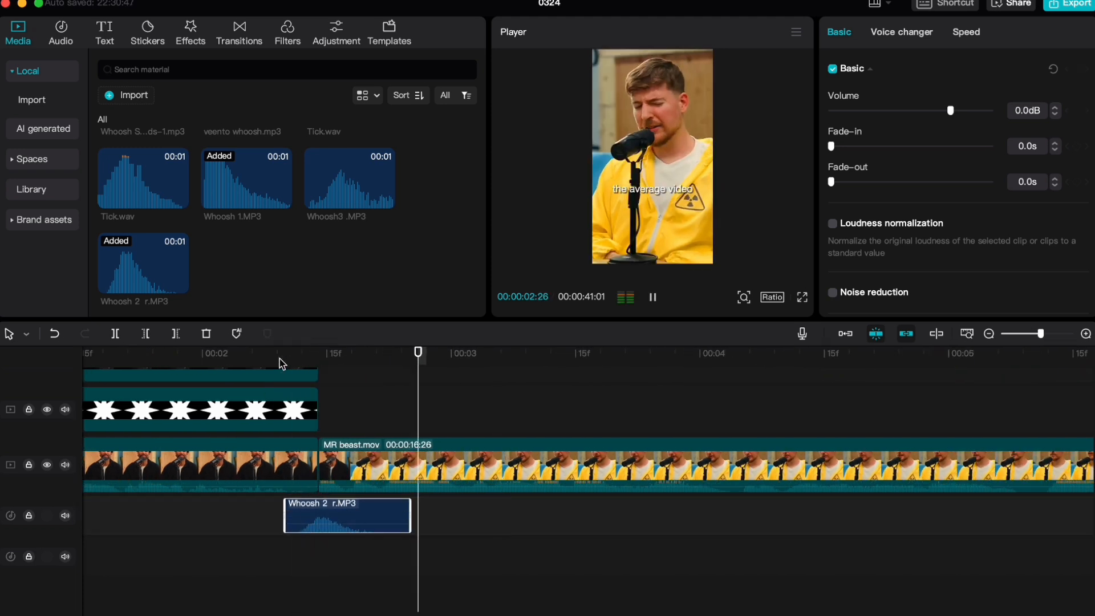
left_click(280, 359)
key("space")
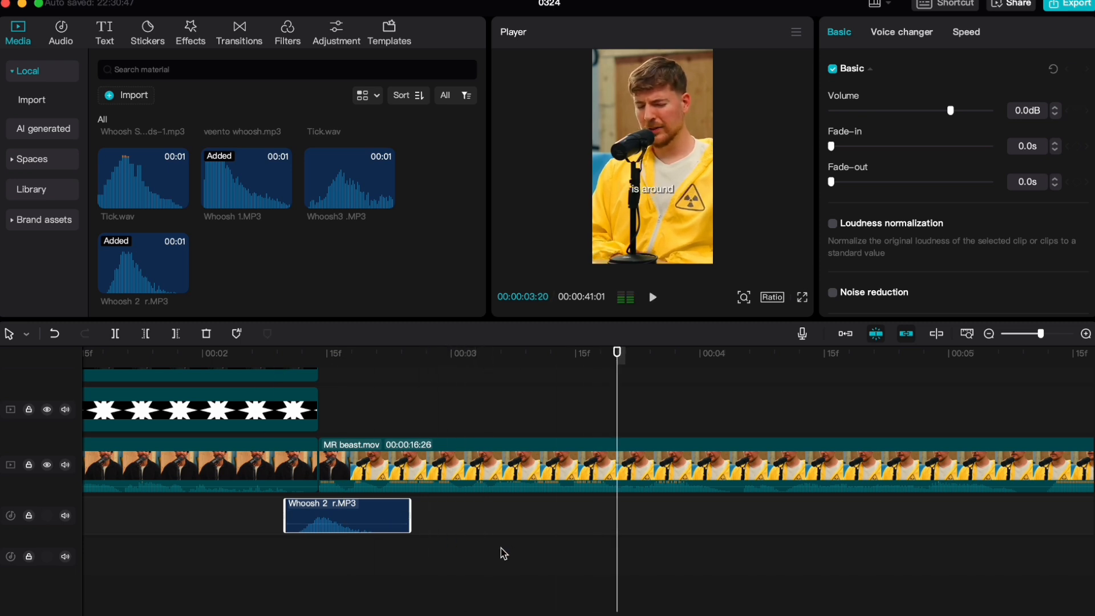
Add the Whoosh3 .MP3 sound to the audio track at about 00:00:04:00, near the talking-head clip's zoom keyframe at 00:00:04:02
key("space")
key("space")
scroll(492, 552, "down", 2)
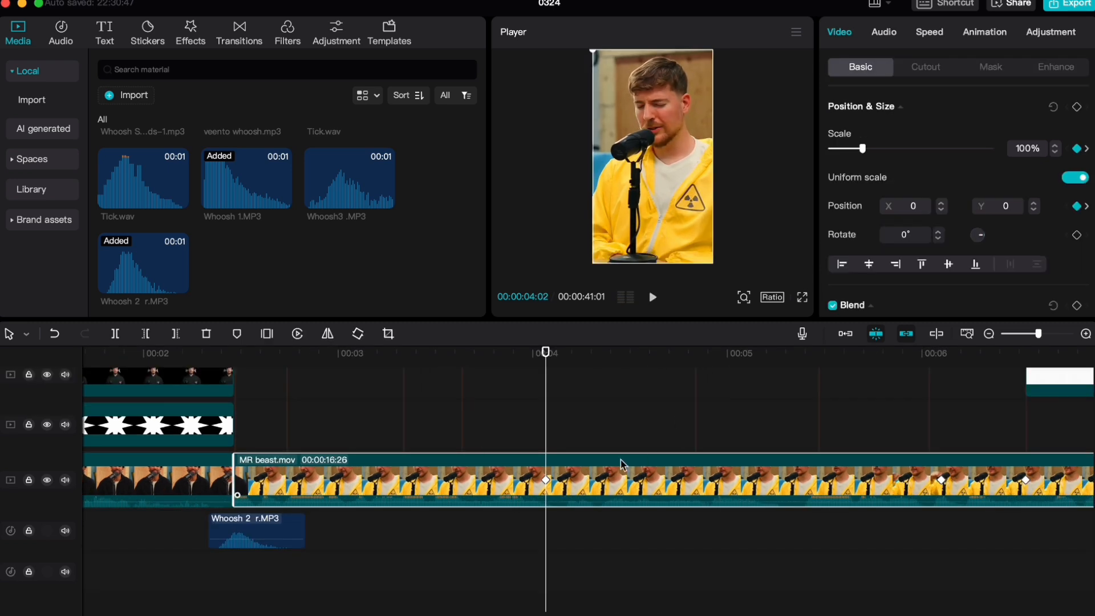
key("space")
left_click(546, 400)
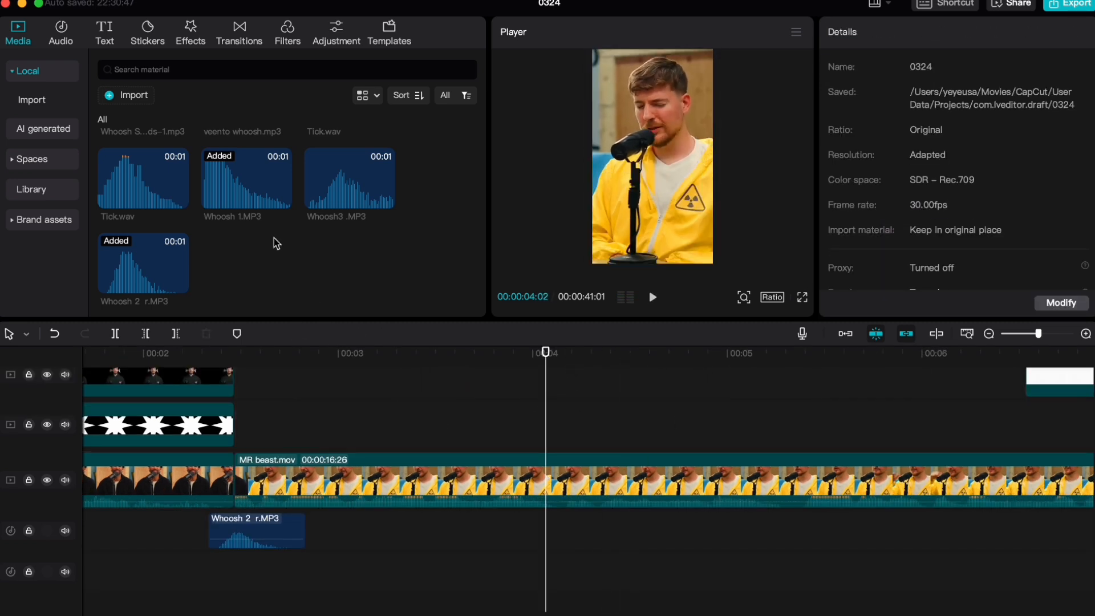
left_click_drag(334, 184, 532, 503)
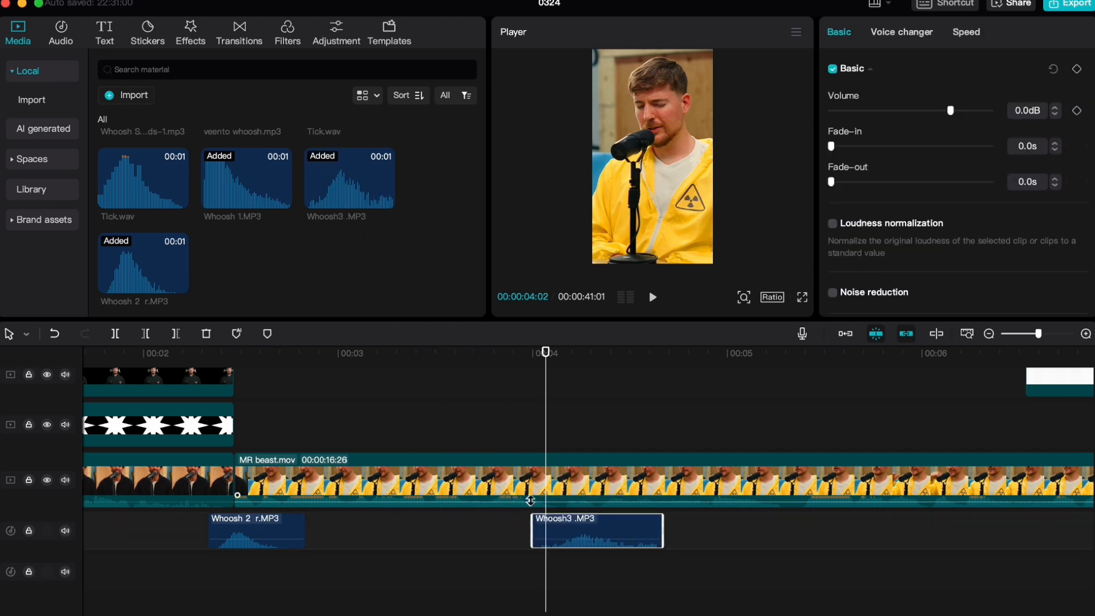
Shift the Whoosh3 .MP3 sound earlier to start at about 00:00:03:25 and play the zoom with it
scroll(487, 389, "up", 3)
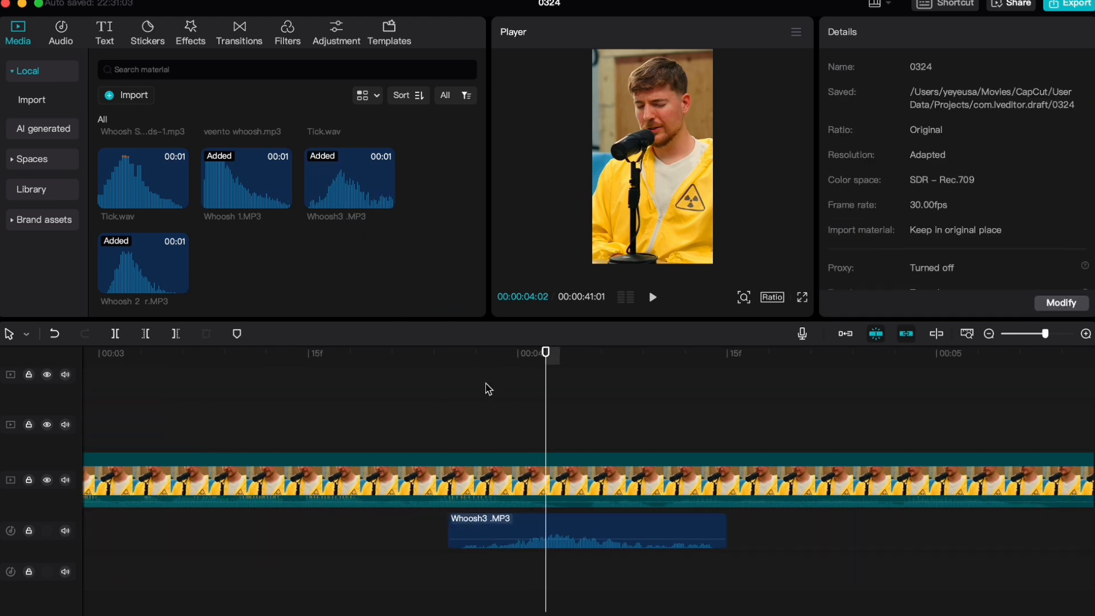
left_click(486, 393)
key("space")
left_click(486, 393)
key("space")
left_click(532, 450)
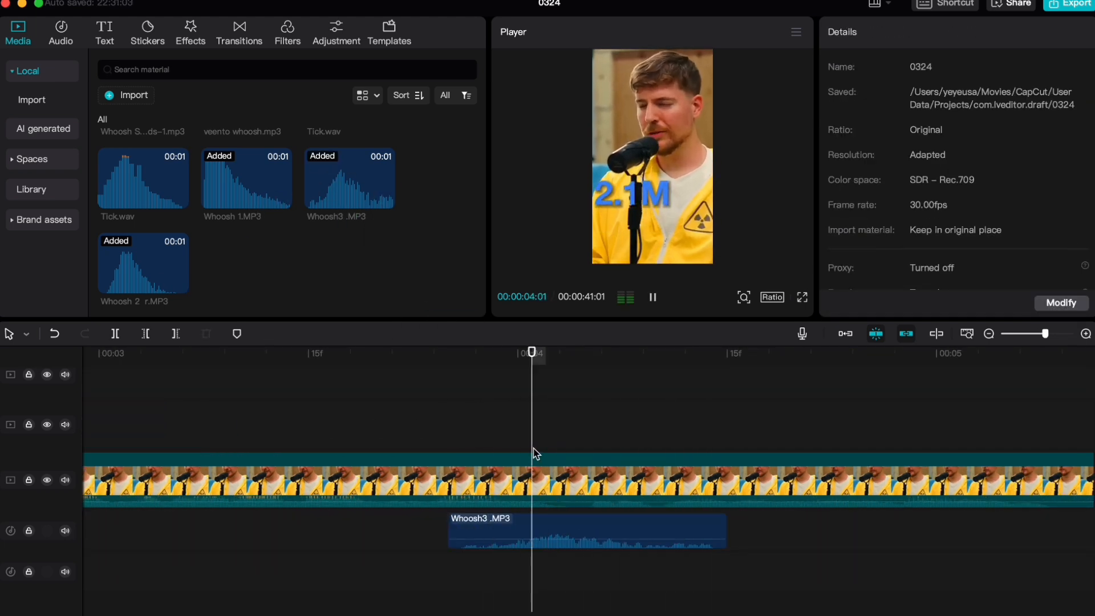
Nudge the Whoosh3 .MP3 sound one frame later to start at about 00:00:03:26 and replay the zoom
left_click(547, 484)
scroll(561, 527, "up", 3)
left_click_drag(564, 532, 580, 520)
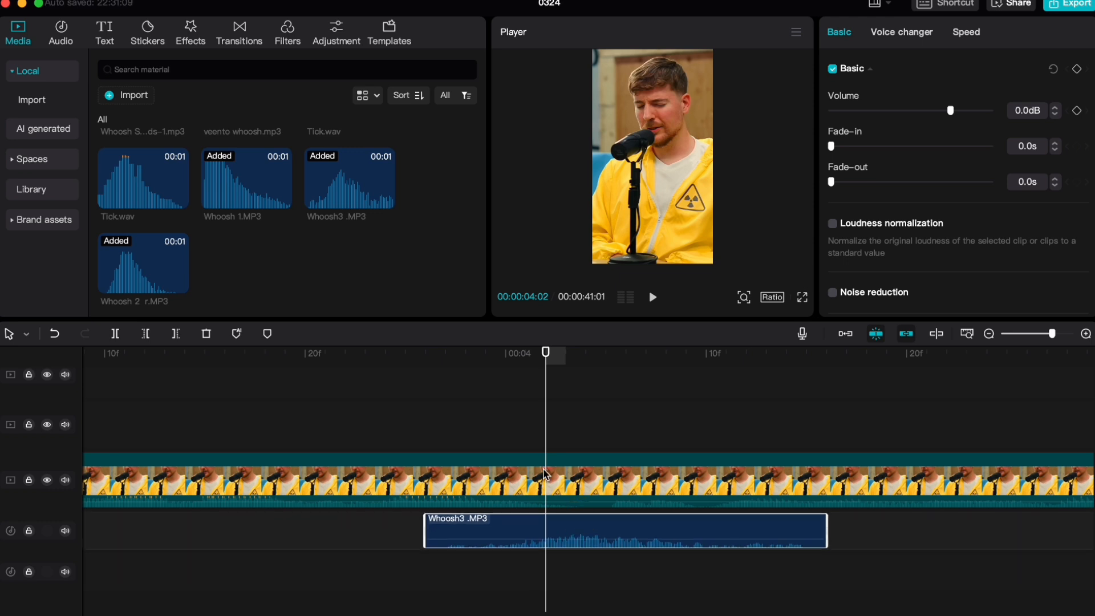
left_click(488, 398)
key("space")
left_click(490, 400)
key("space")
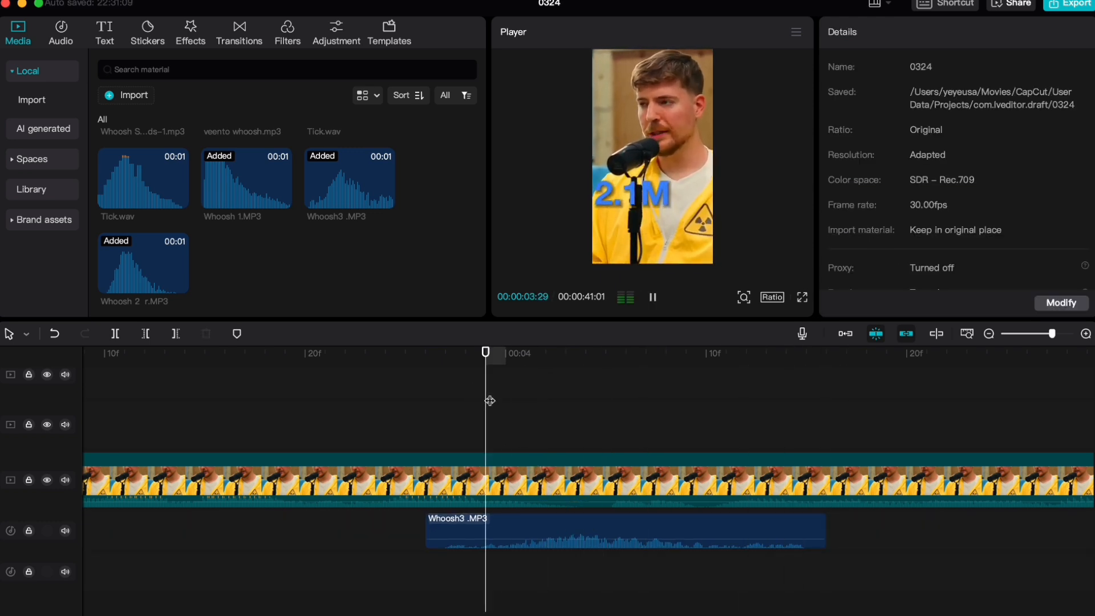
Add the Tick.wav sound to the second audio track at 00:00:04:03, under the 2.1M title
left_click(489, 400)
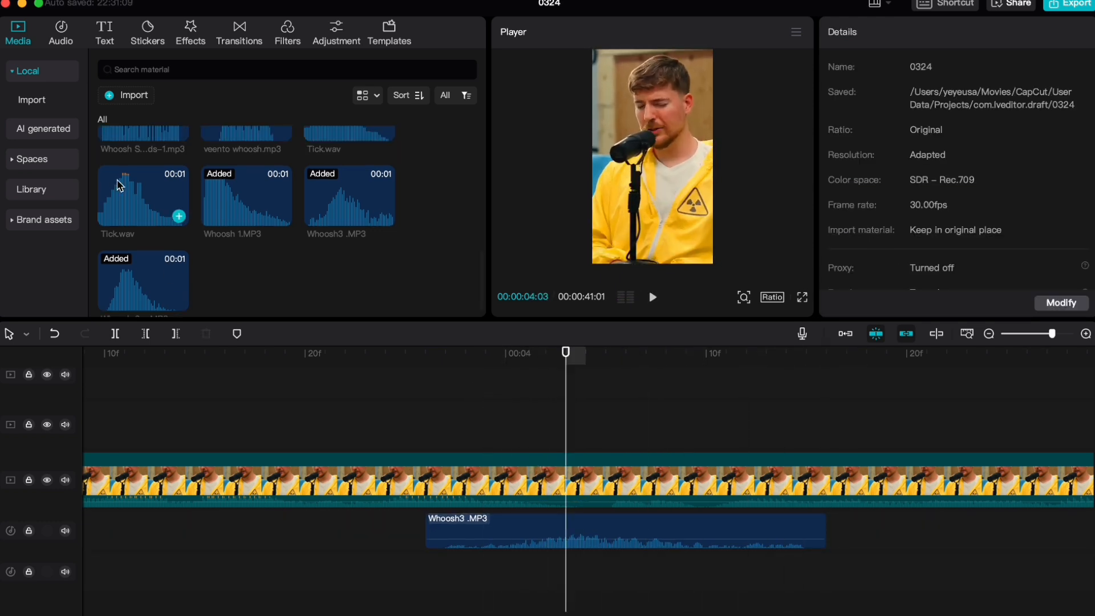
left_click_drag(117, 185, 569, 569)
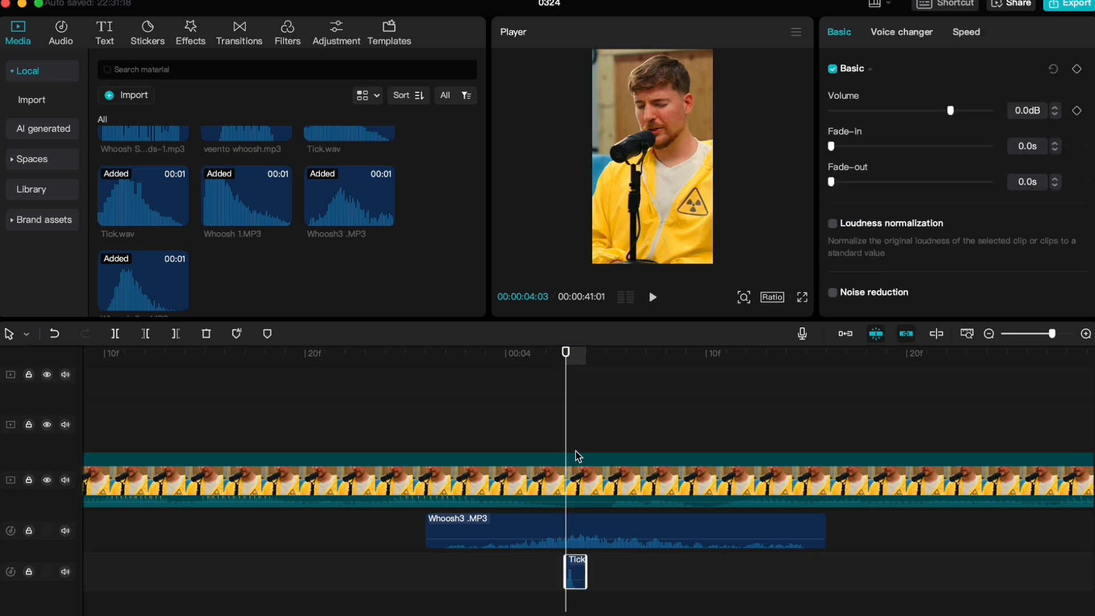
scroll(579, 456, "up", 5)
scroll(724, 497, "right", 3)
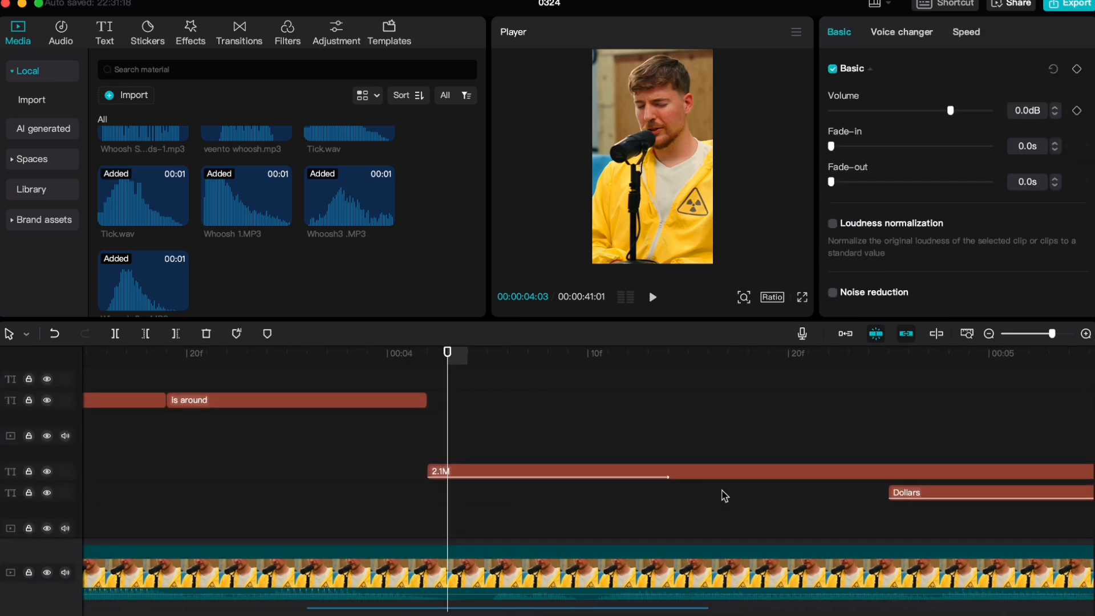
Play the 2.1M title's entrance with the Tick.wav sound beneath it
scroll(724, 496, "right", 4)
scroll(374, 463, "down", 5)
scroll(345, 506, "left", 7)
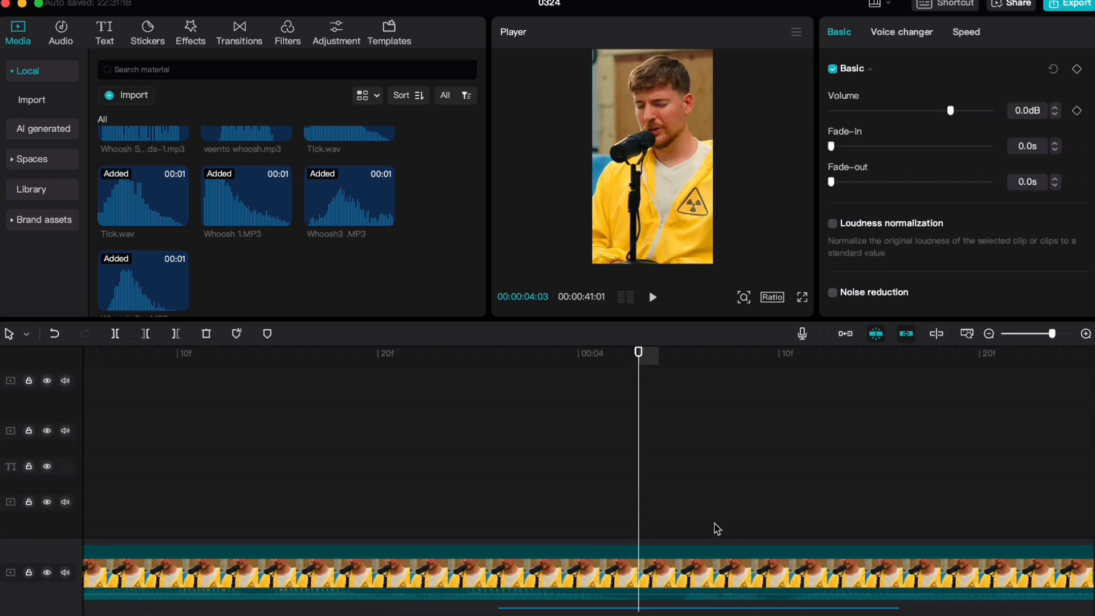
scroll(619, 511, "down", 4)
scroll(677, 589, "up", 2)
scroll(398, 566, "right", 5)
key("space")
key("space")
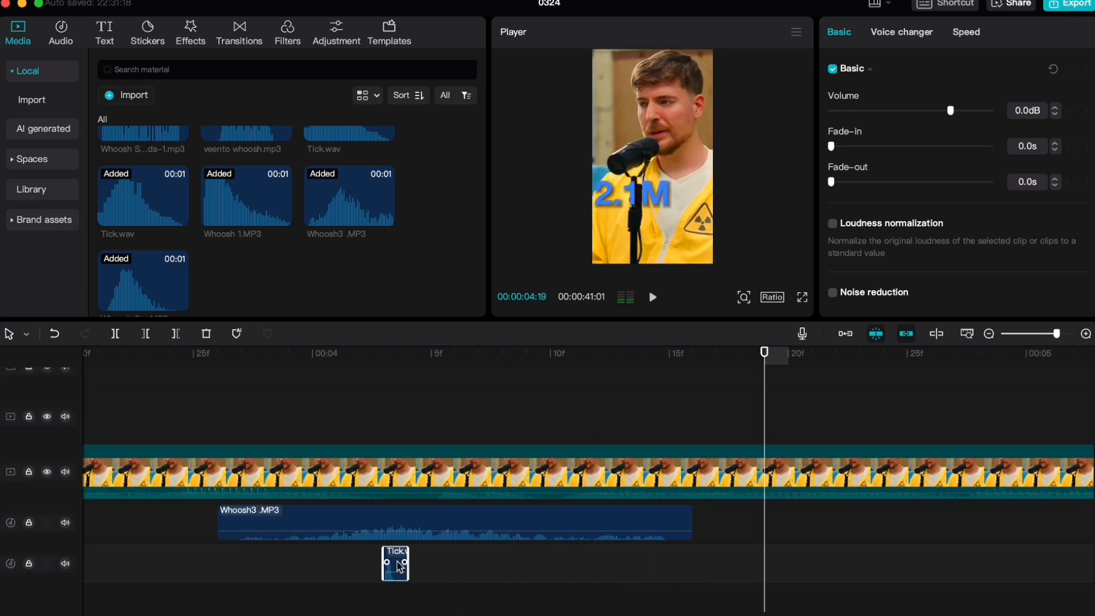
Raise the Tick.wav sound's volume to 11.0 dB, shift its start to 00:00:04:05 and replay the 2.1M title
scroll(589, 549, "down", 3)
scroll(788, 387, "right", 1)
scroll(579, 429, "down", 1)
scroll(656, 399, "right", 2)
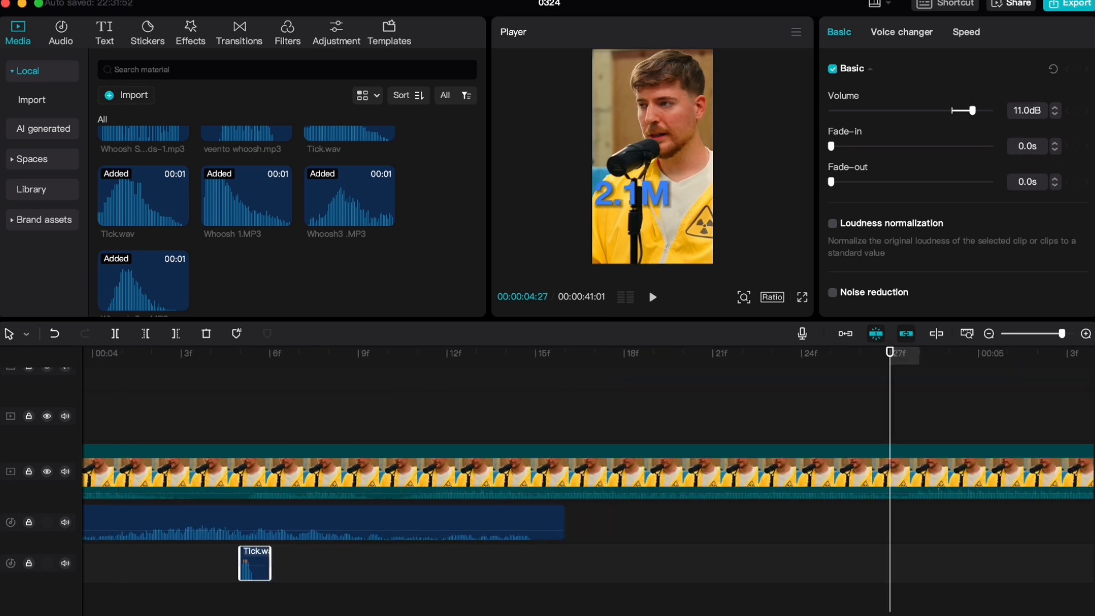
scroll(633, 550, "up", 1)
scroll(429, 524, "left", 5)
left_click(262, 413)
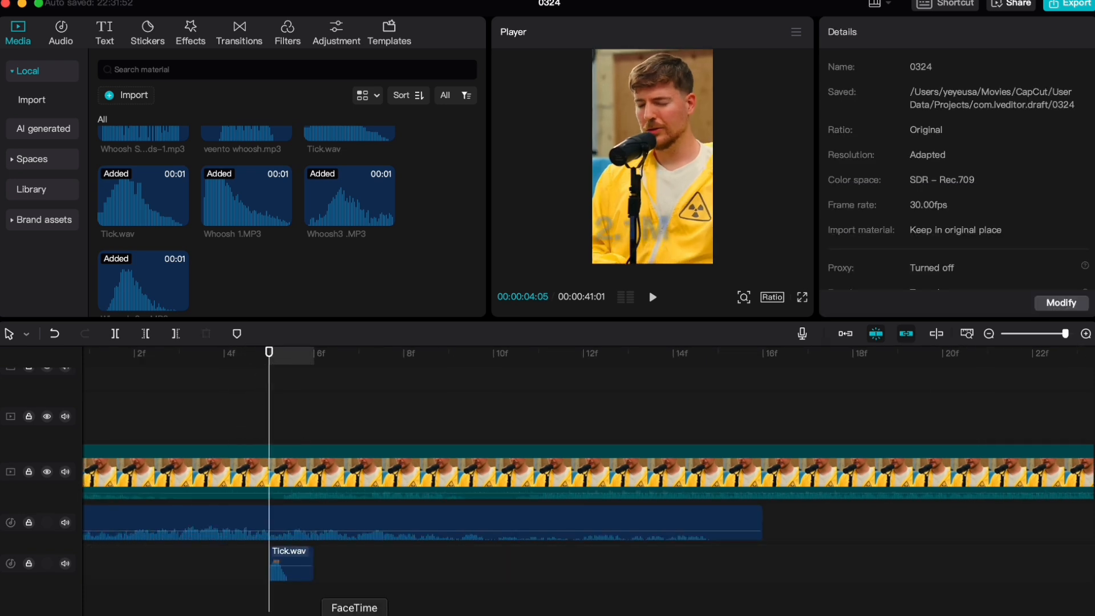
key("space")
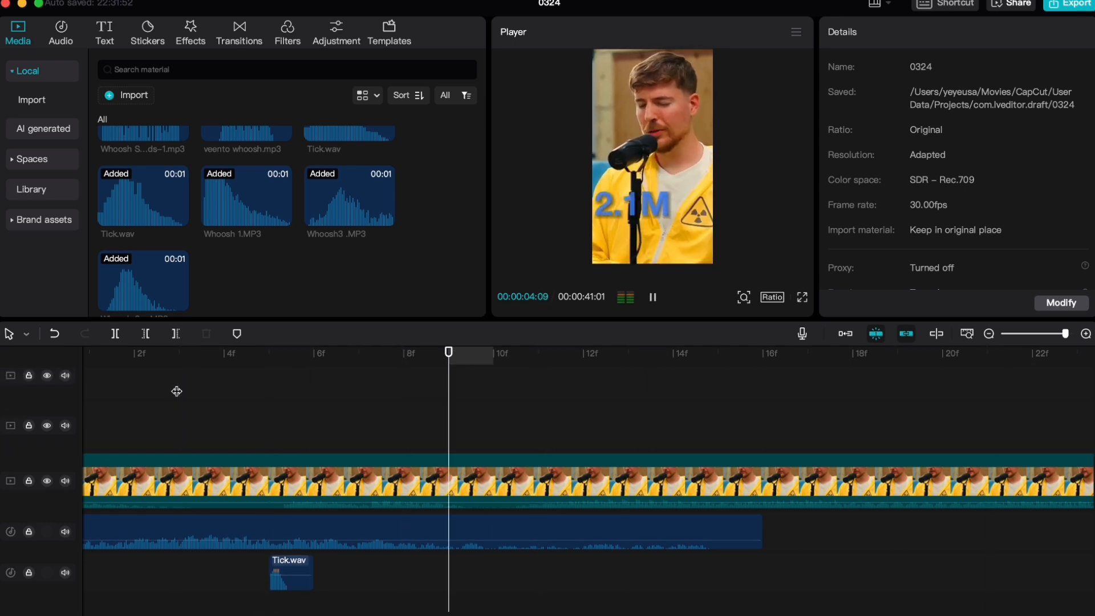
key("space")
Copy the Tick.wav sound to 00:00:04:29, where the Dollars title appears, and play it
scroll(242, 511, "left", 5)
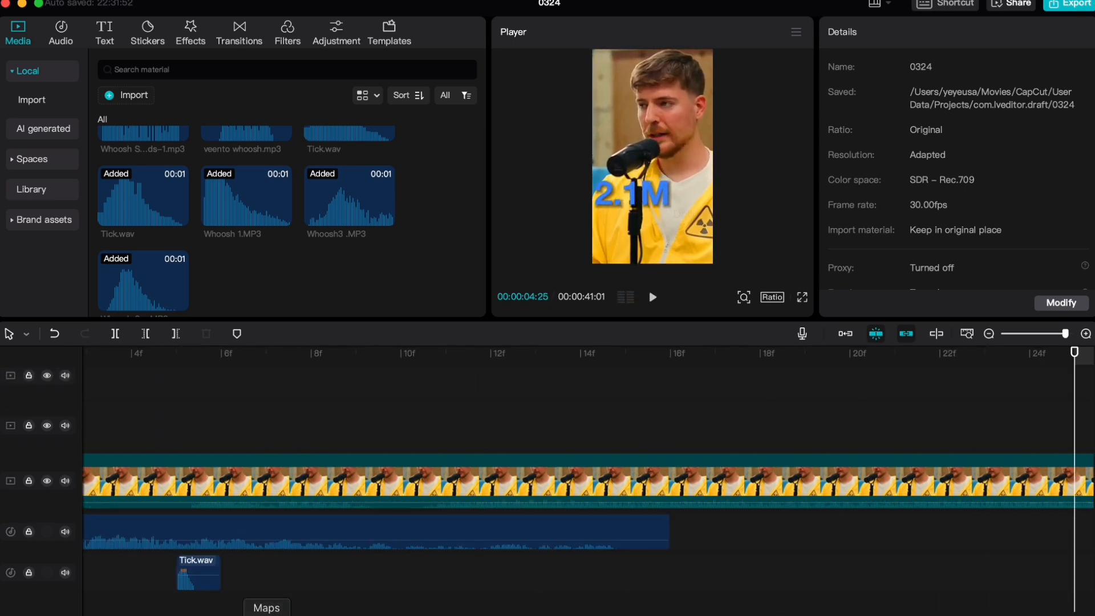
left_click(197, 566)
scroll(620, 443, "right", 5)
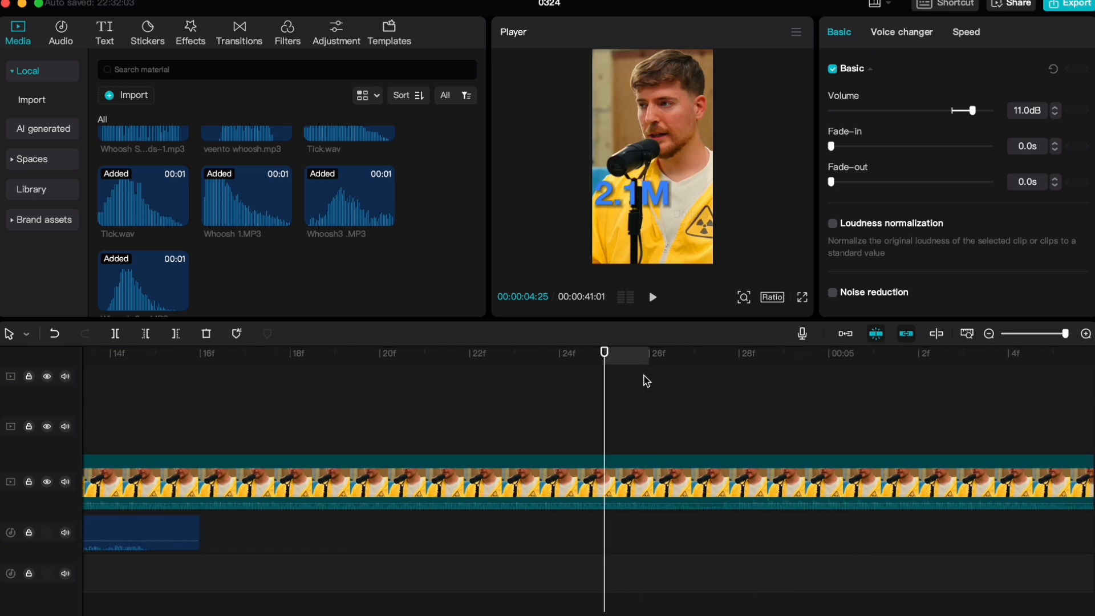
left_click_drag(632, 361, 806, 366)
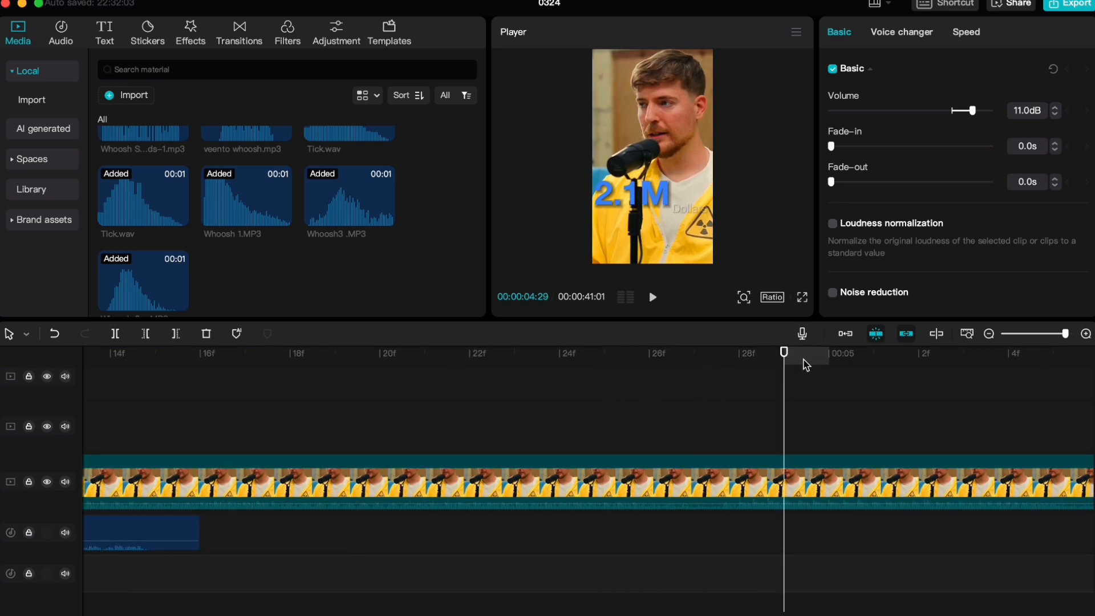
scroll(816, 578, "up", 1)
key("space")
Play back the 2.1M Dollars section from about 00:00:03:23 with its whoosh and tick sounds
key("space")
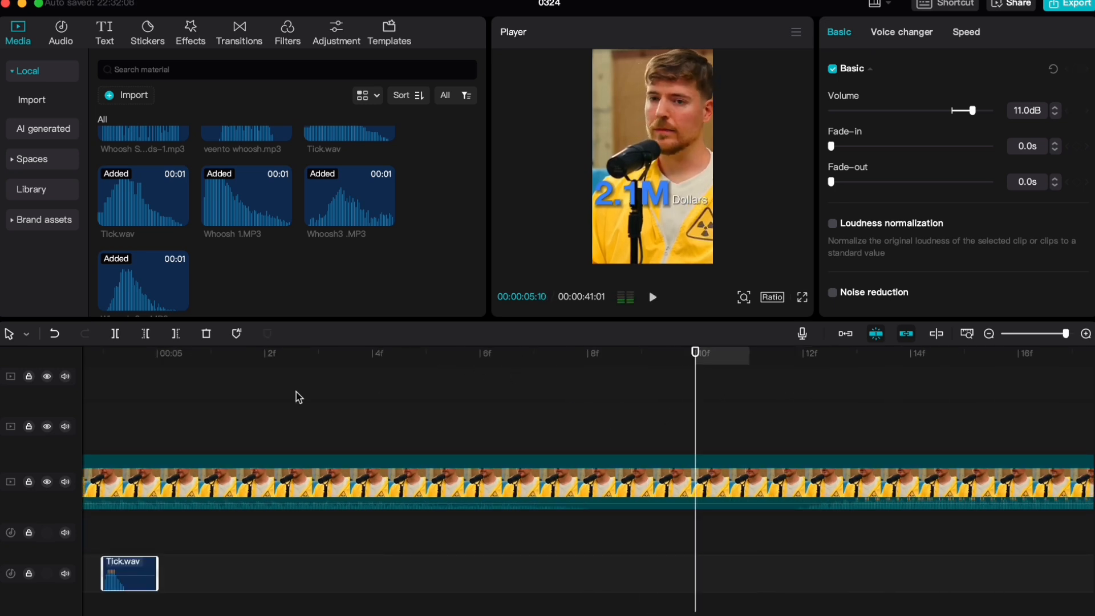
scroll(244, 428, "down", 5)
scroll(366, 426, "down", 3)
left_click(344, 430)
key("space")
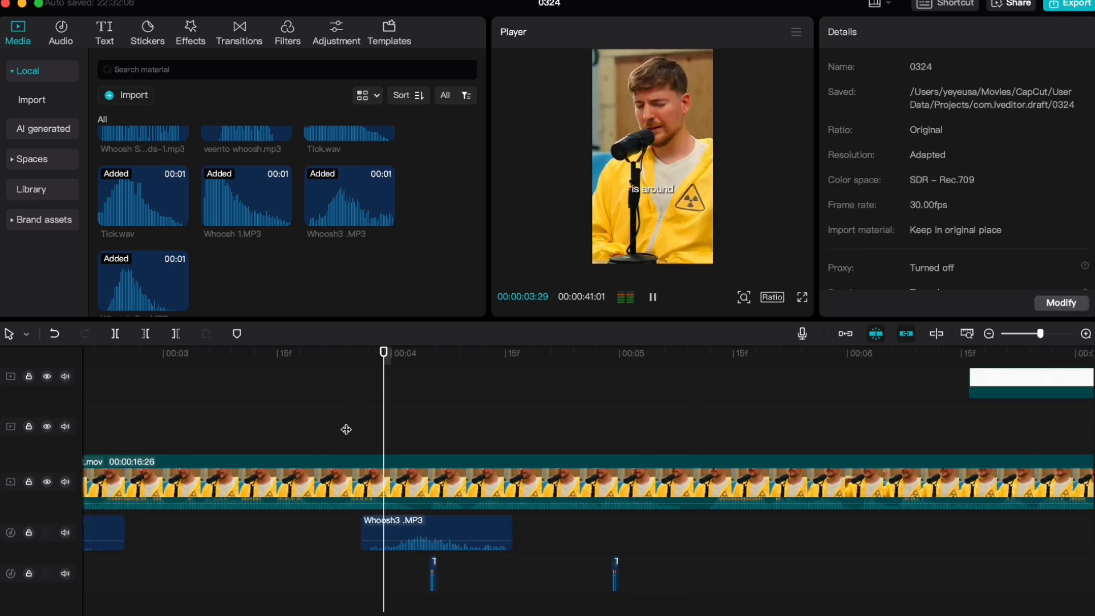
left_click(340, 426)
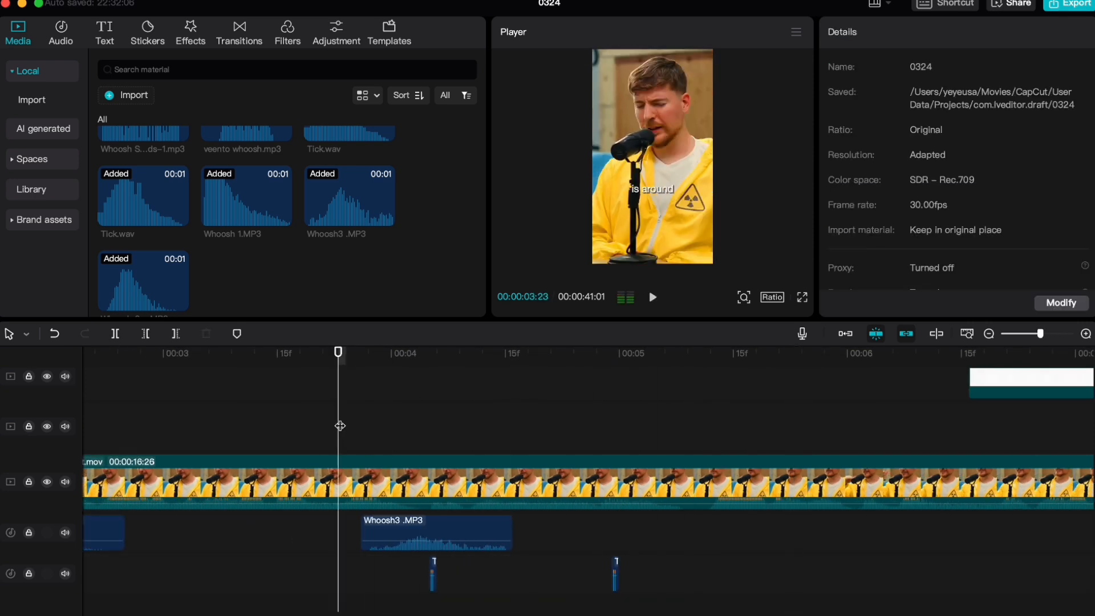
scroll(371, 485, "down", 3)
scroll(232, 528, "up", 2)
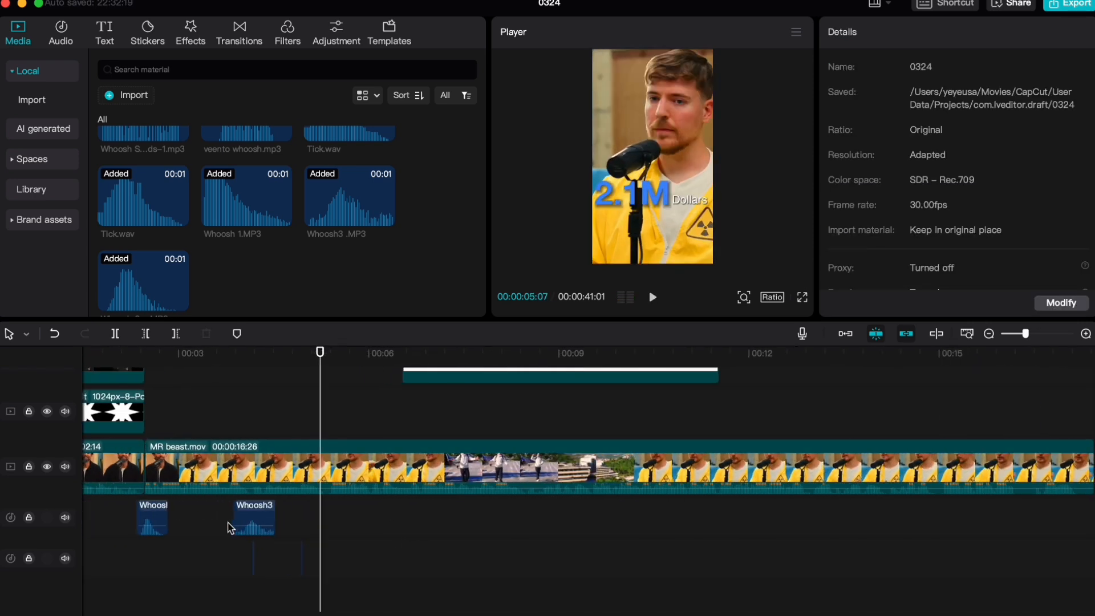
Copy the Whoosh 2_r.MP3 sound to about 00:00:06:17, near the start of the Grid s.png clip, and play it
left_click(228, 517)
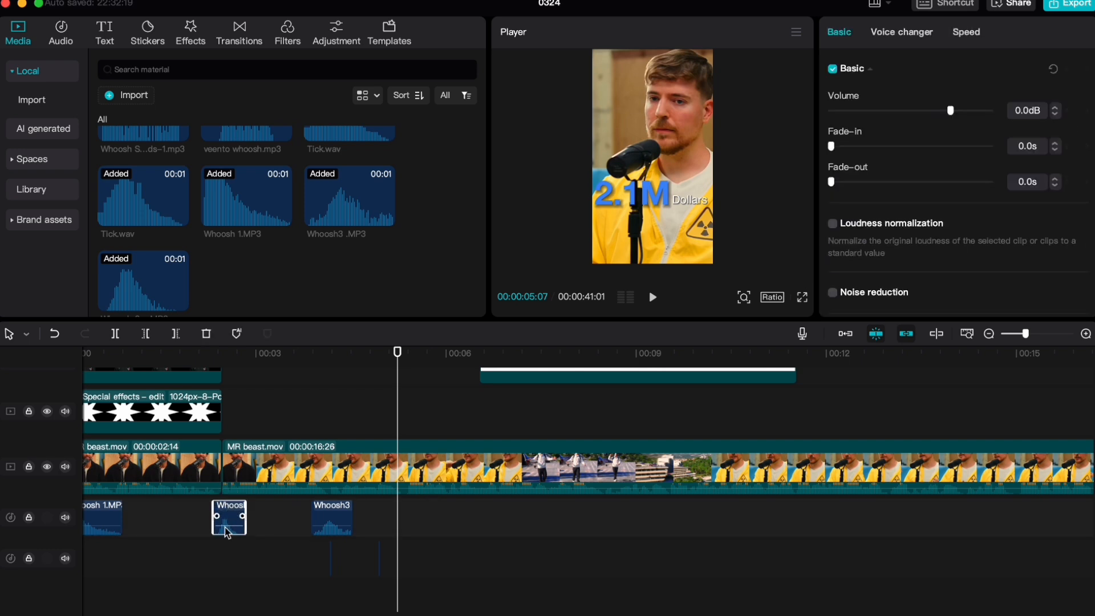
scroll(422, 519, "right", 2)
scroll(411, 456, "up", 1)
left_click(403, 423)
key("space")
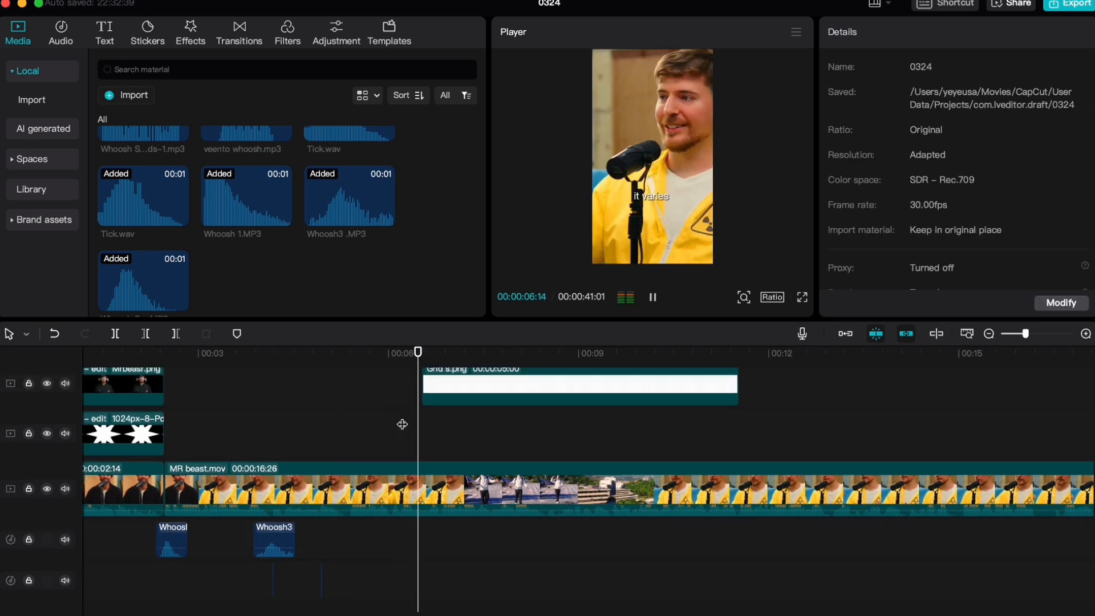
left_click_drag(403, 424, 431, 423)
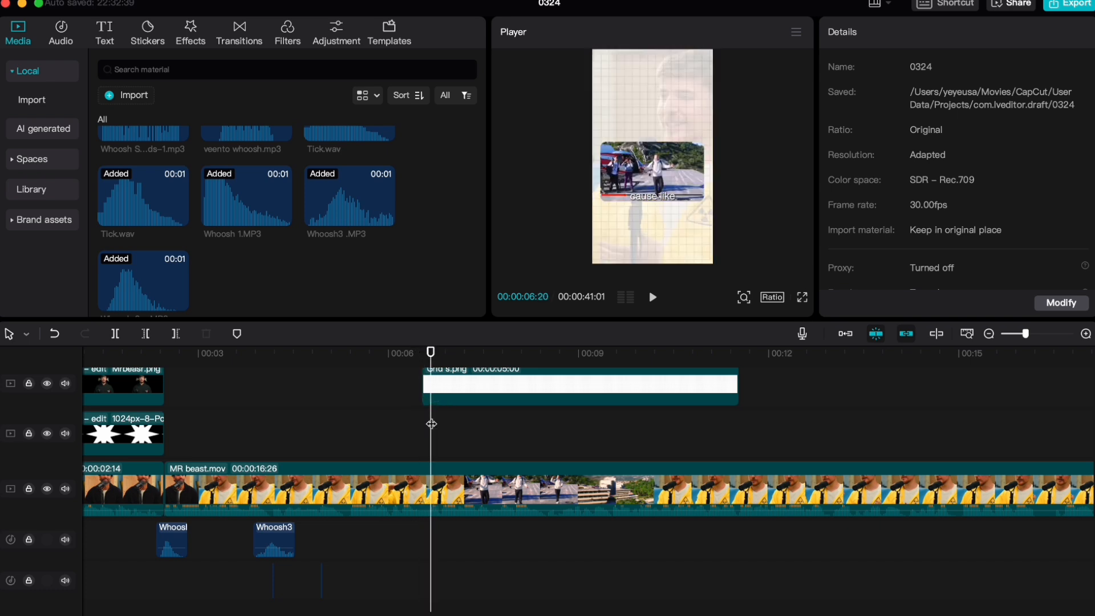
key("super+v")
scroll(445, 548, "up", 1)
scroll(445, 548, "right", 3)
scroll(444, 545, "up", 5)
key("space")
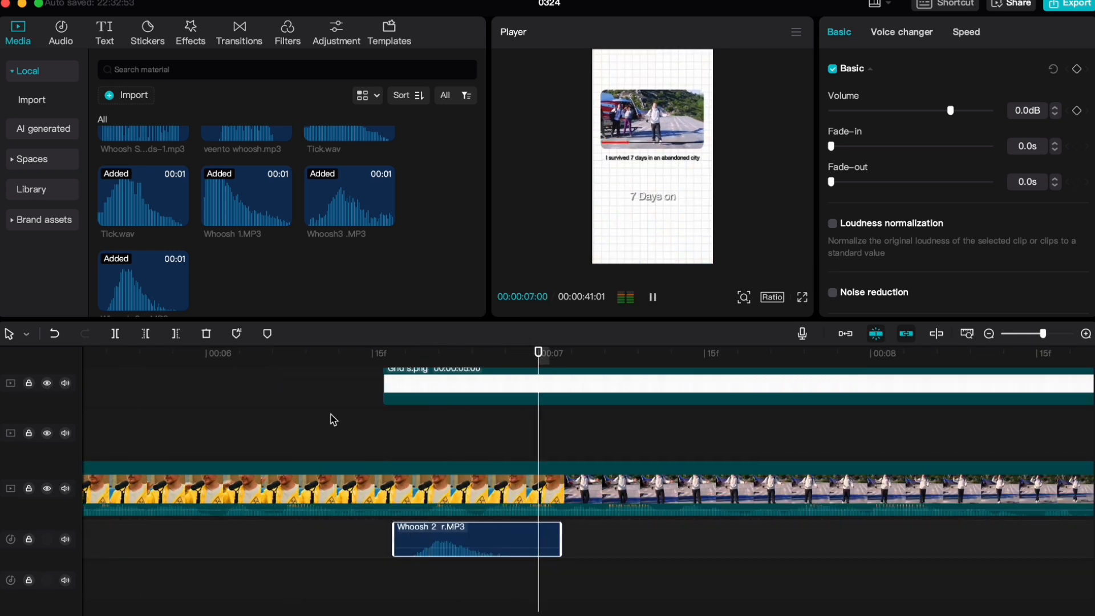
Shift the copied Whoosh 2_r.MP3 sound earlier to start exactly with the Grid s.png clip and replay the transition
left_click(331, 418)
key("space")
left_click(332, 417)
key("super+equal")
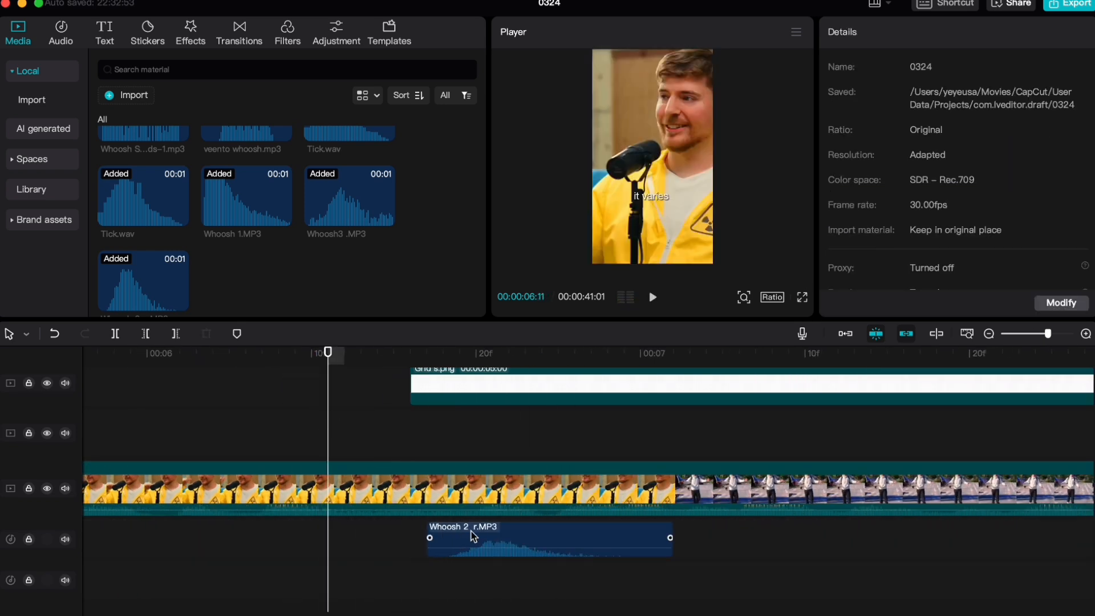
left_click_drag(472, 535, 456, 539)
left_click(403, 432)
key("space")
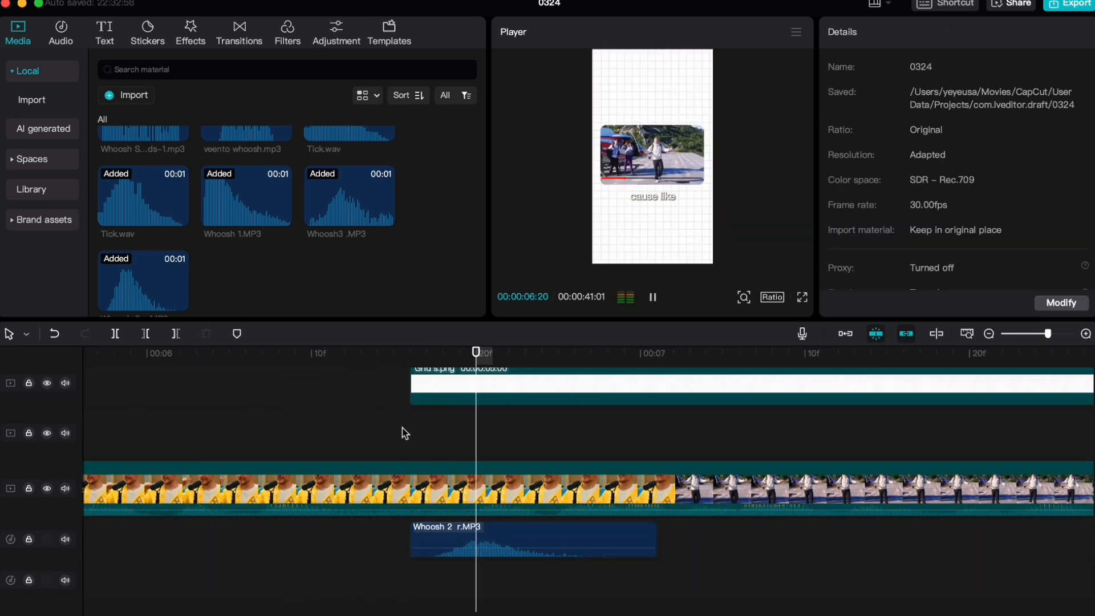
left_click(343, 433)
key("space")
key("space")
scroll(178, 523, "left", 15)
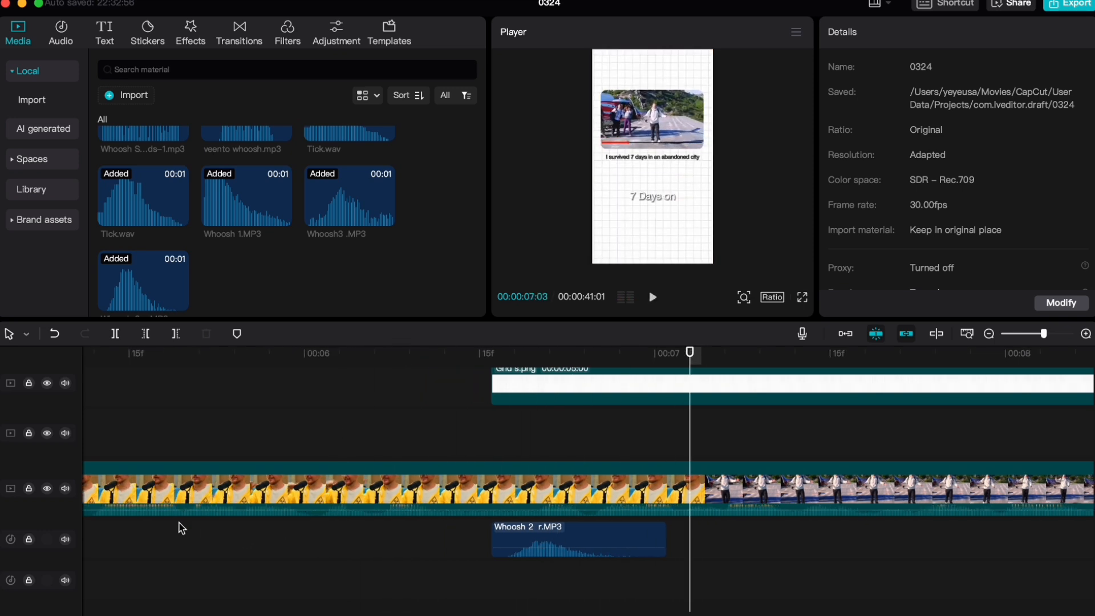
Copy the Whoosh3 .MP3 sound to about 00:00:08:16, where the Age 1-100 card slides in, and play the slide
left_click(542, 533)
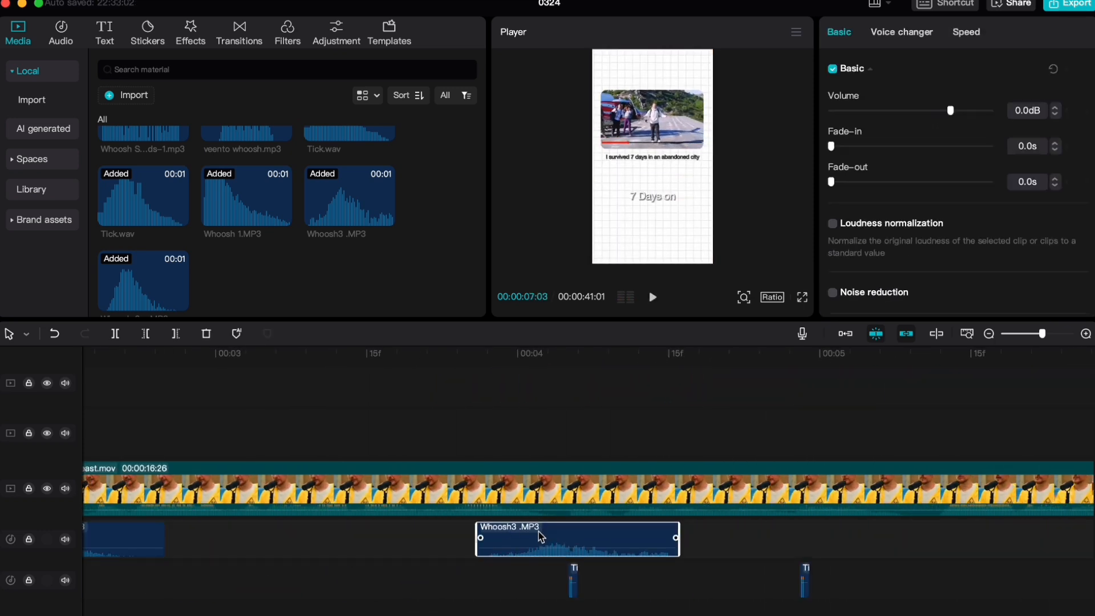
scroll(536, 533, "right", 10)
key("super+minus")
key("space")
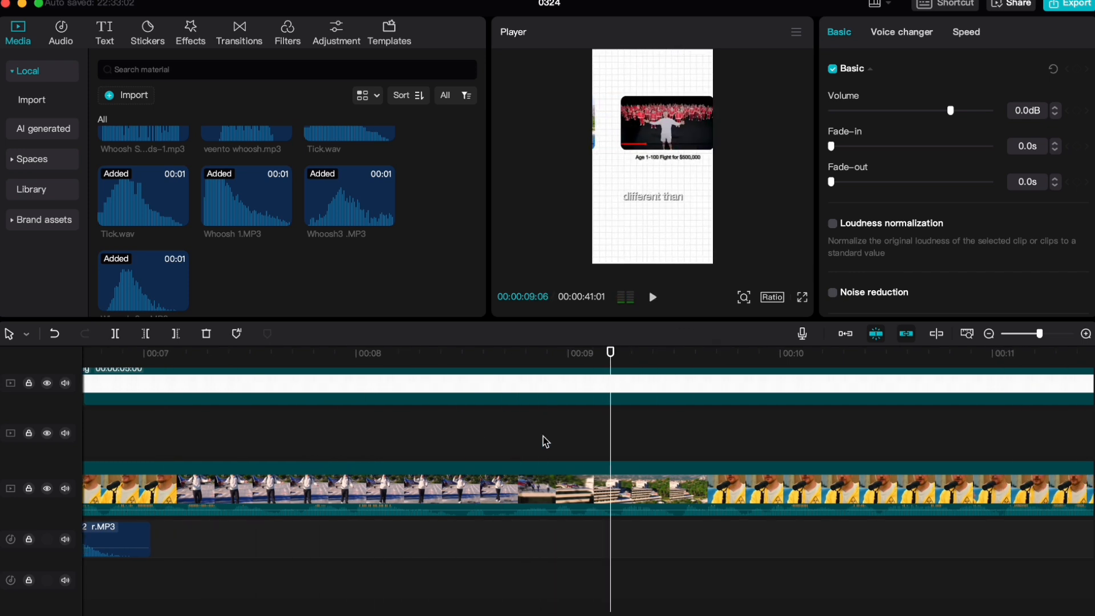
left_click_drag(502, 346, 476, 355)
key("super+v")
key("super+plus")
key("super+plus")
key("super+plus")
key("space")
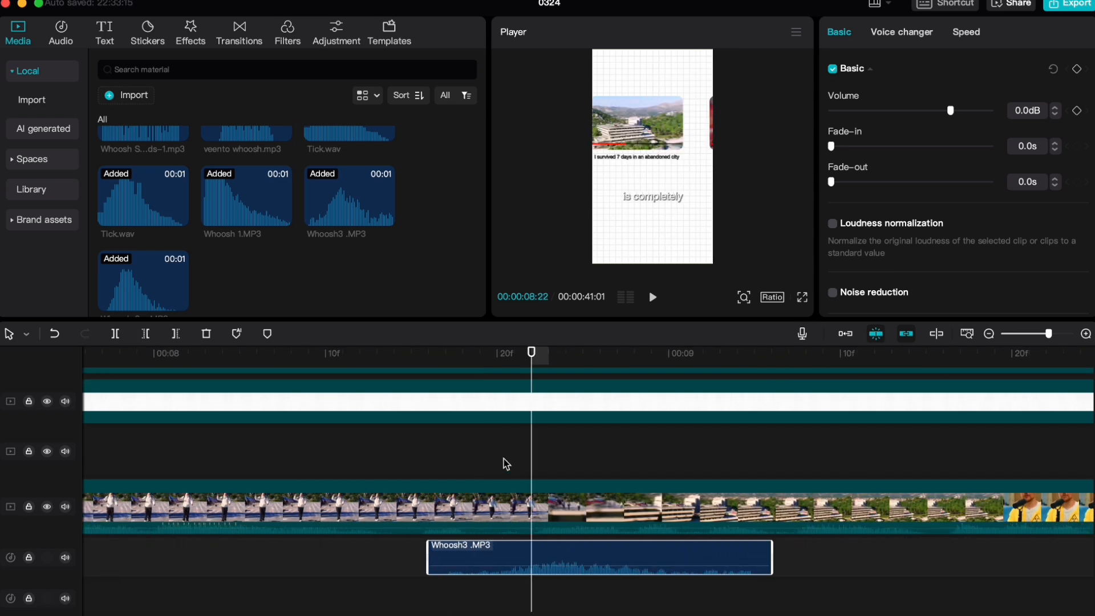
left_click(379, 355)
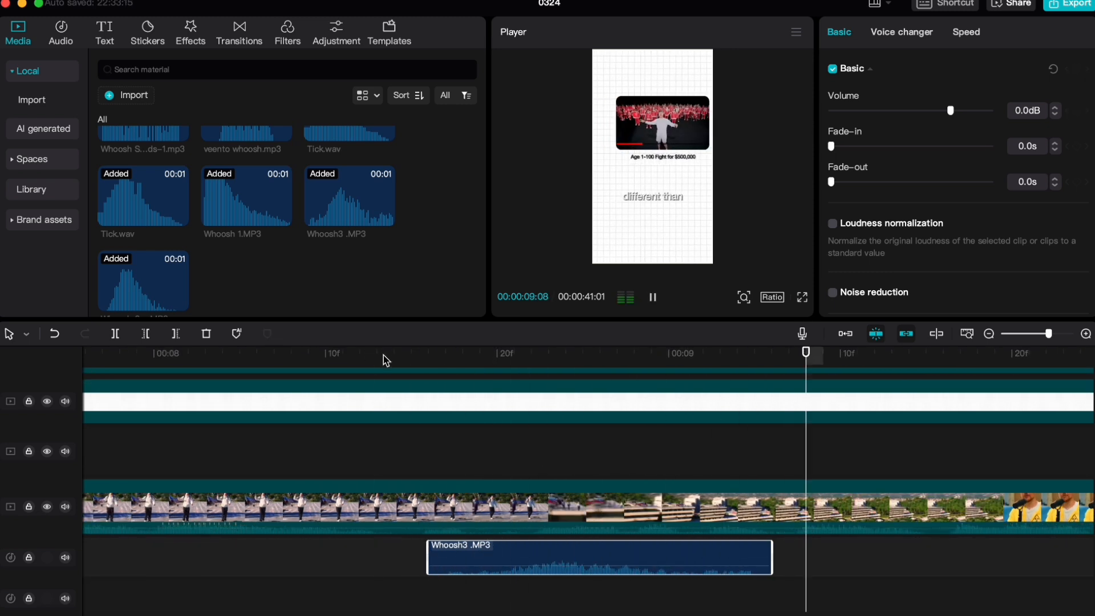
key("space")
Copy the Whoosh 2_r.MP3 sound to 00:00:11:01, under the end of the Grid s.png clip
key("super+minus")
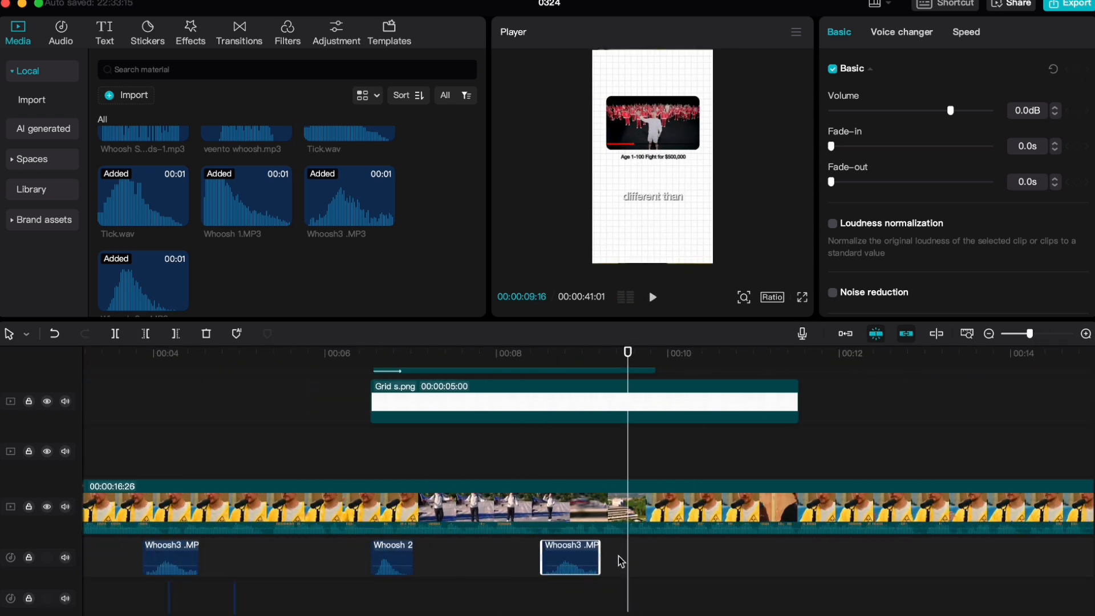
key("super+minus")
key("super+minus")
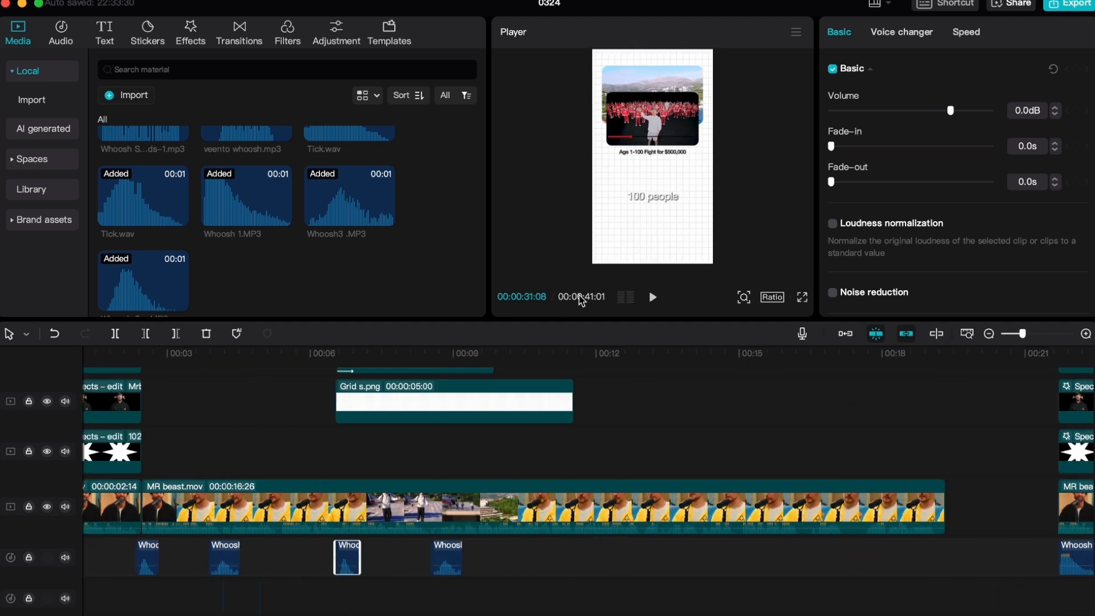
mouse_move(539, 361)
left_mouse_down()
mouse_move(582, 352)
mouse_move(550, 352)
left_mouse_up()
key("super+v")
key("super+plus")
key("super+plus")
key("super+plus")
Go to the Age 1-100 compound clip's next position keyframe and play its exit with the whoosh sound
left_click(576, 450)
scroll(619, 535, "up", 8)
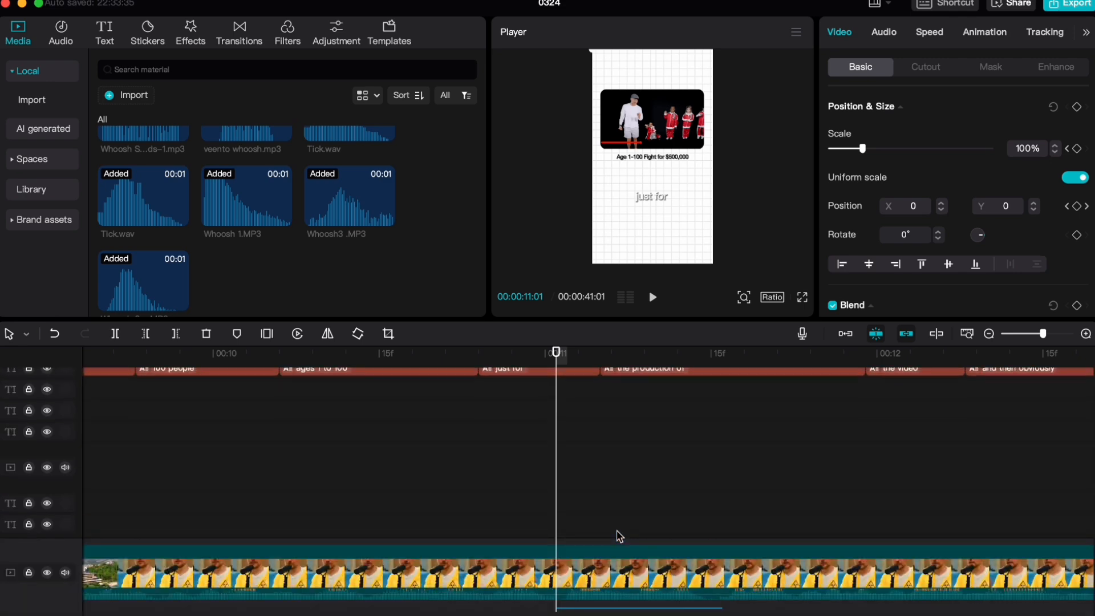
scroll(618, 535, "down", 3)
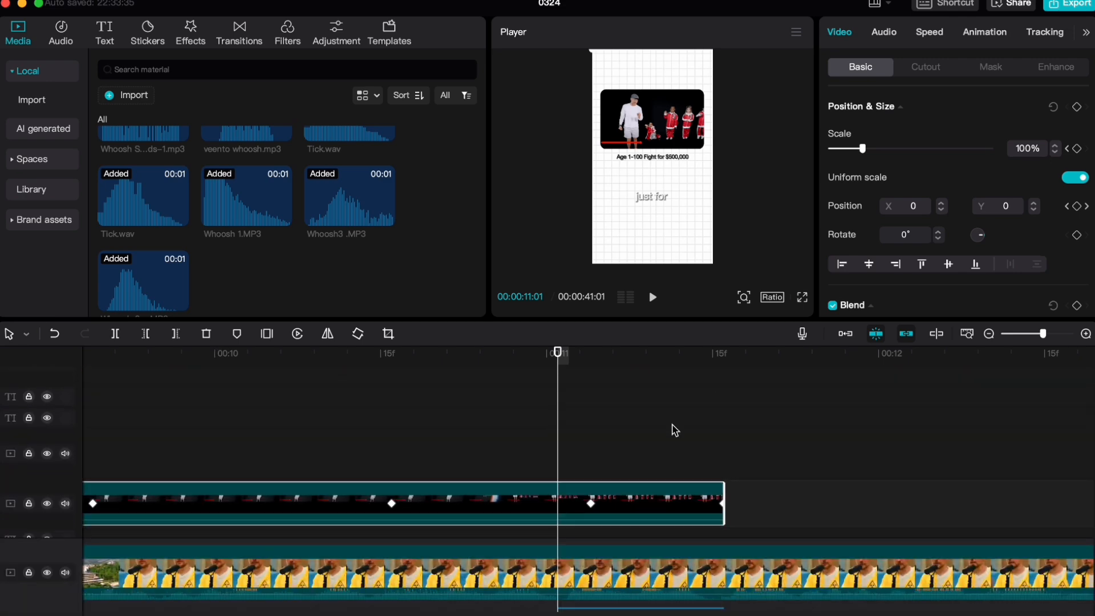
left_click(1087, 207)
scroll(702, 440, "down", 10)
key("super+plus")
key("space")
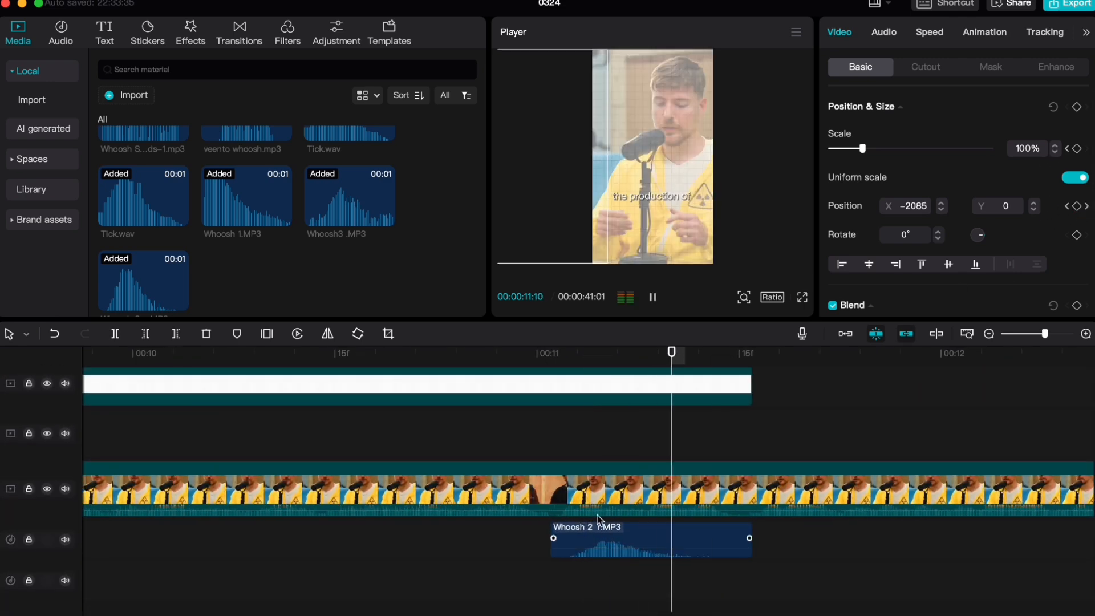
left_click(431, 358)
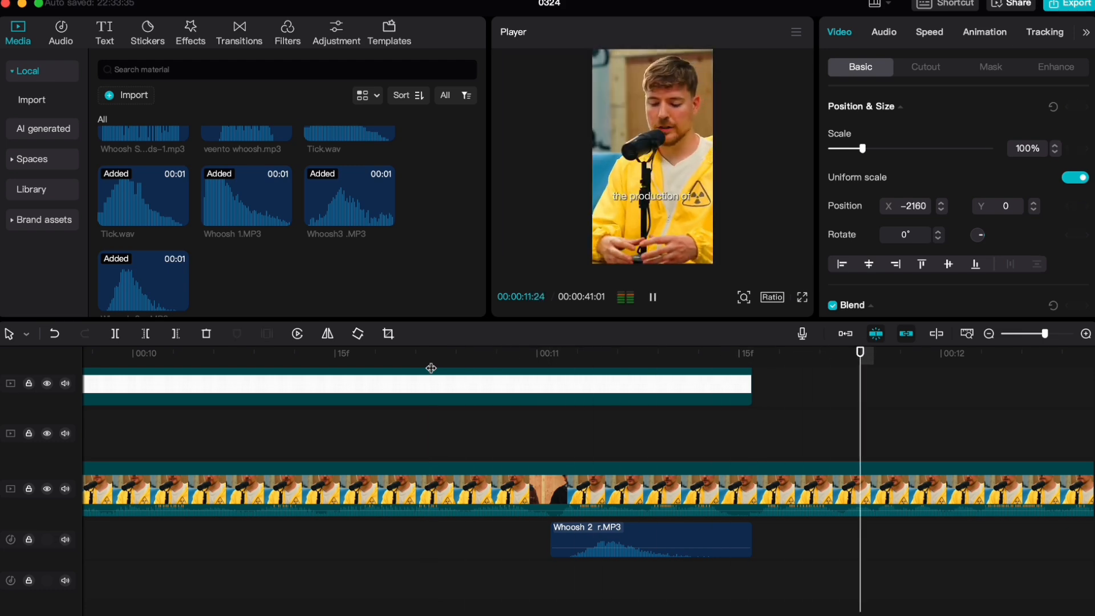
key("space")
Copy the Whoosh3 .MP3 and two Tick.wav sounds from the 2.1M title section to 00:00:16:13 and play them
scroll(660, 546, "down", 10)
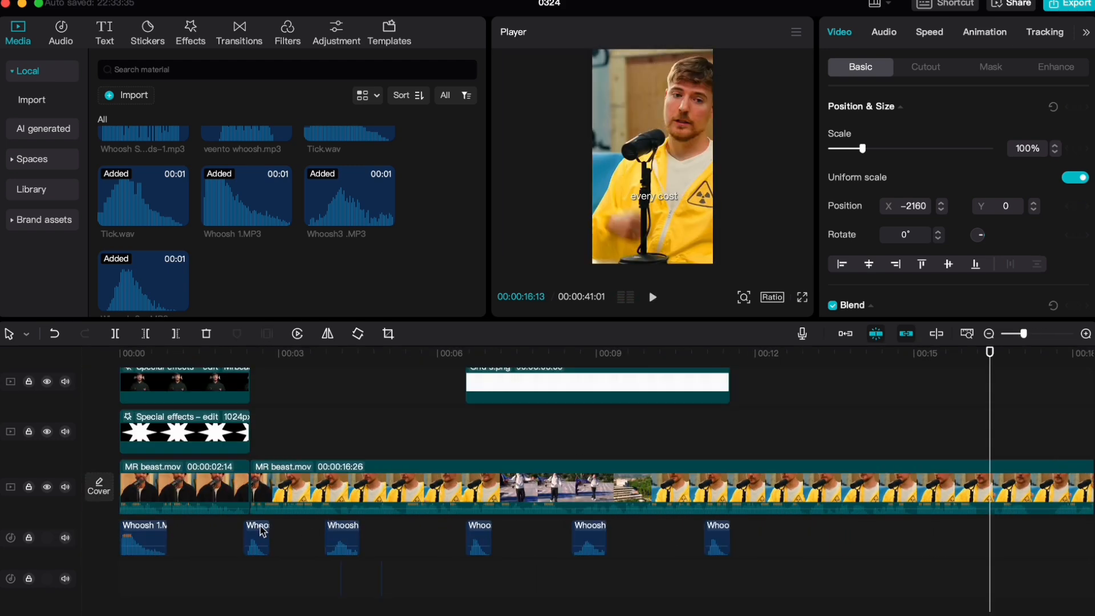
scroll(272, 593, "down", 1)
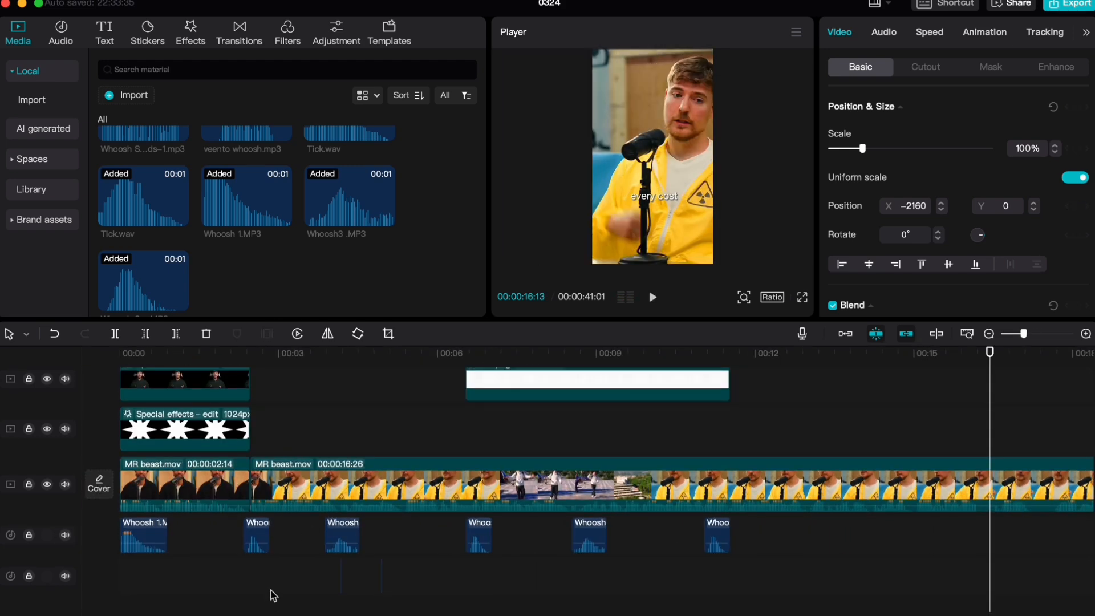
scroll(274, 595, "down", 1)
left_click_drag(438, 575, 294, 485)
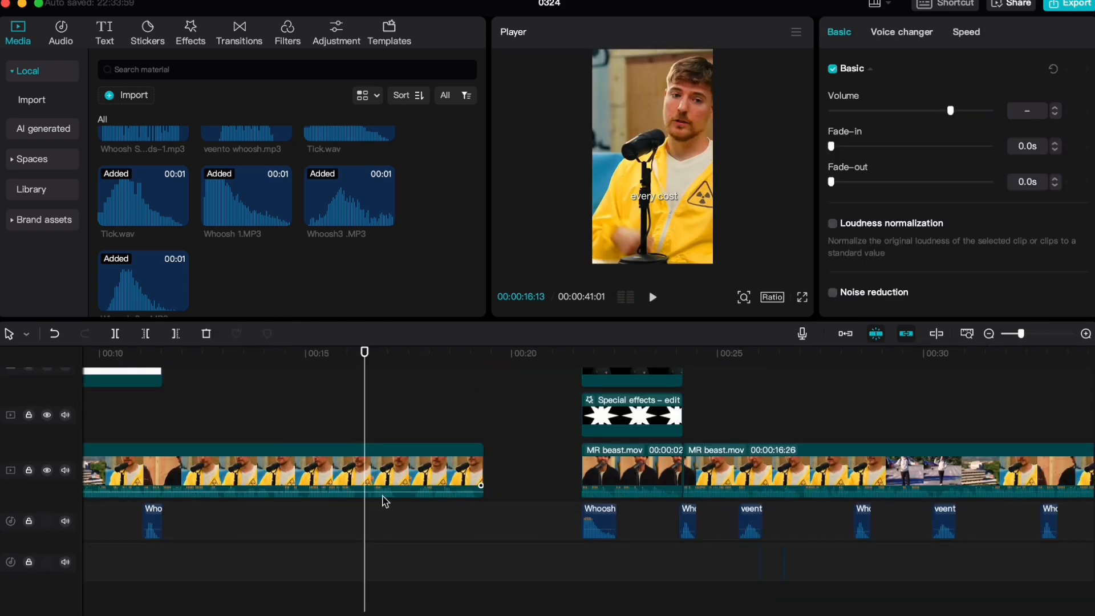
key("ctrl+v")
key("space")
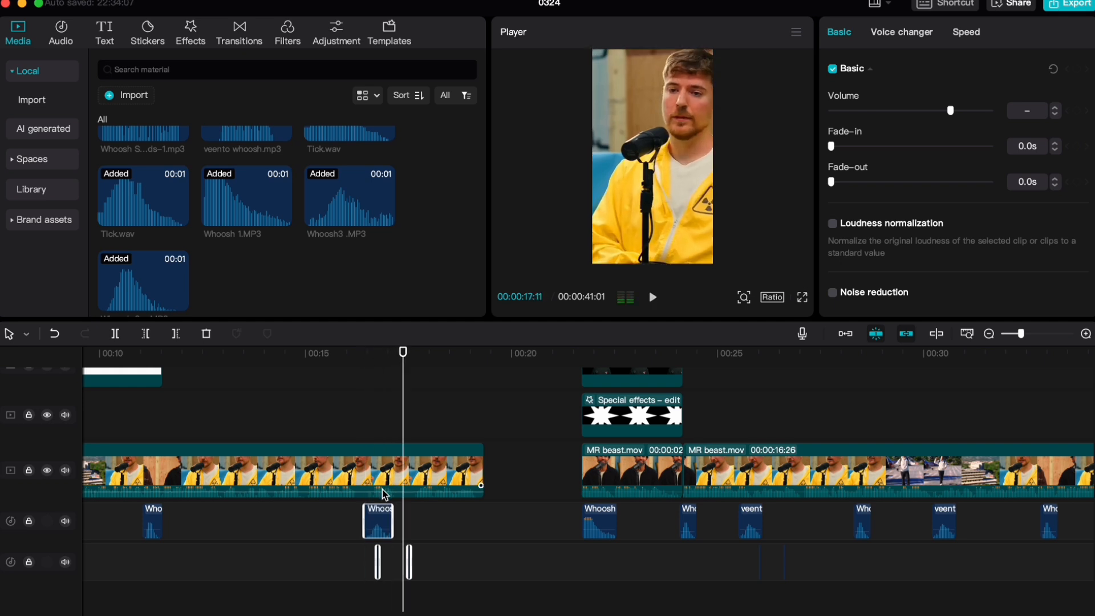
Shift the pasted whoosh and tick sounds together so the Whoosh3 .MP3 starts at about 00:00:17:11, near the 3.5M title
scroll(385, 494, "up", 5)
left_click_drag(340, 520, 464, 522)
left_click(388, 440)
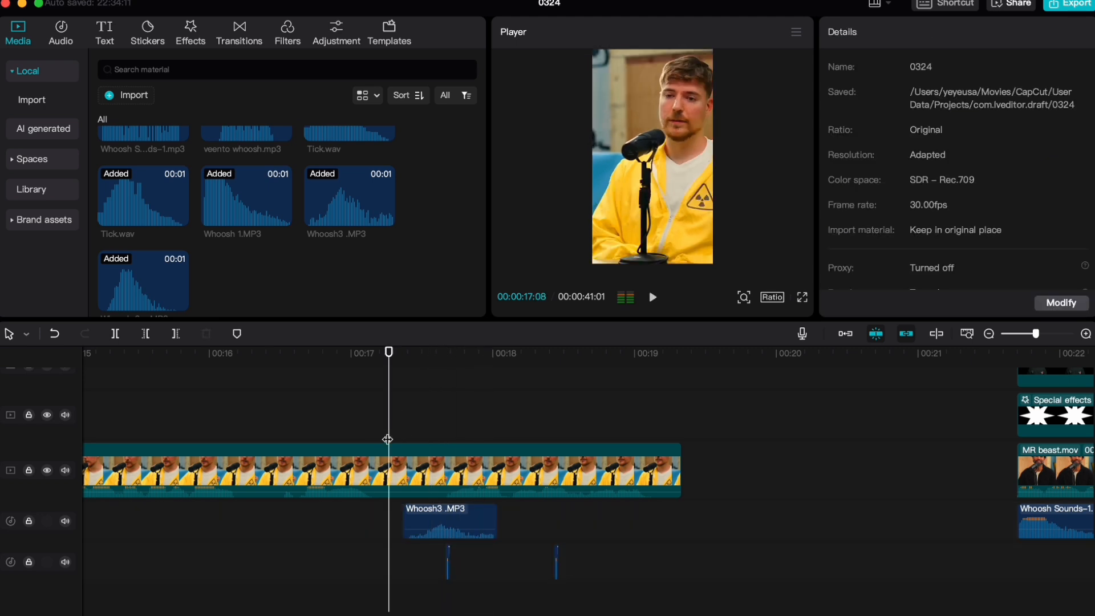
left_click_drag(613, 559, 505, 544)
left_click(535, 525)
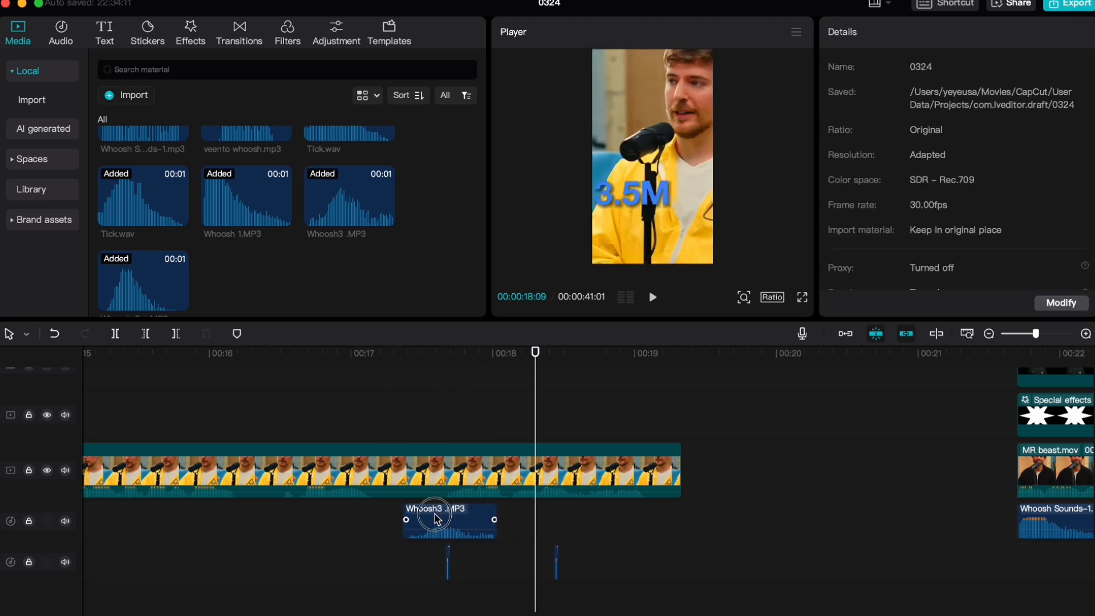
Shift only the Whoosh3 .MP3 sound to start at about 00:00:17:06 and replay the 3.5M title section
mouse_move(435, 515)
left_mouse_down()
mouse_move(421, 515)
mouse_move(470, 513)
mouse_move(456, 513)
left_mouse_up()
left_click(374, 437)
key("space")
left_click(375, 436)
scroll(402, 488, "up", 5)
scroll(462, 515, "up", 2)
left_click(456, 436)
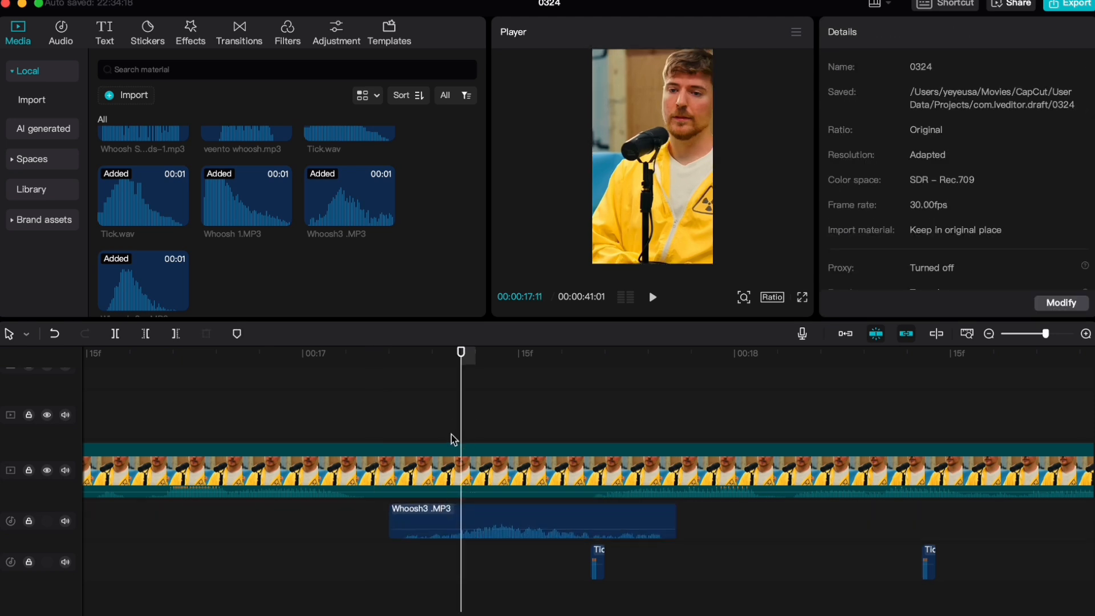
Play the 3.5M title section and scrub to 00:00:17:21 to check the first Tick.wav against the title's appearance
key("space")
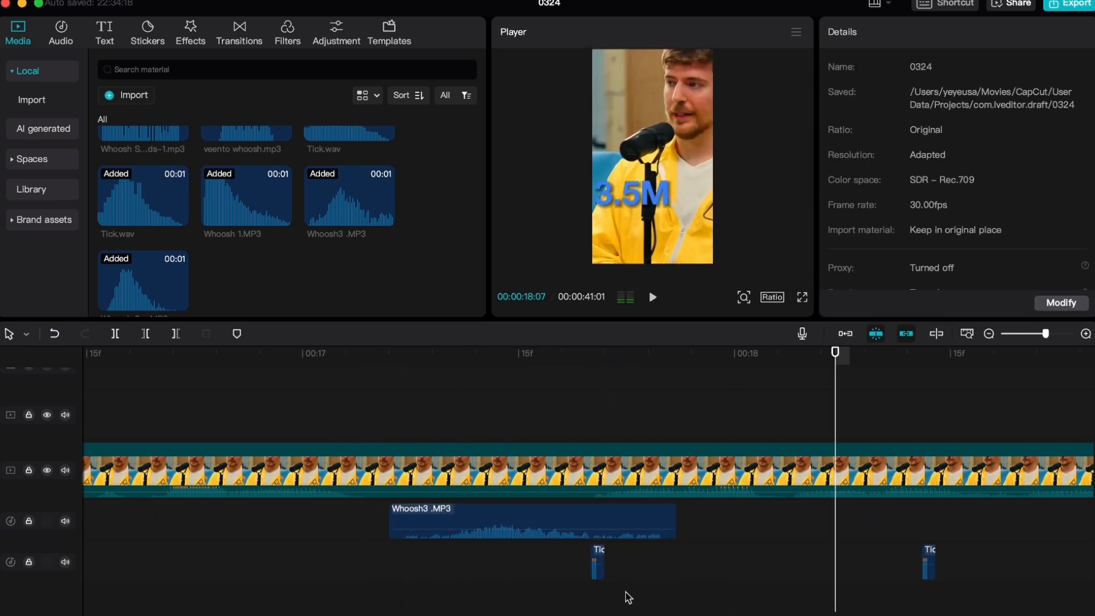
key("space")
scroll(633, 368, "up", 2)
scroll(633, 367, "up", 2)
left_click_drag(634, 368, 565, 363)
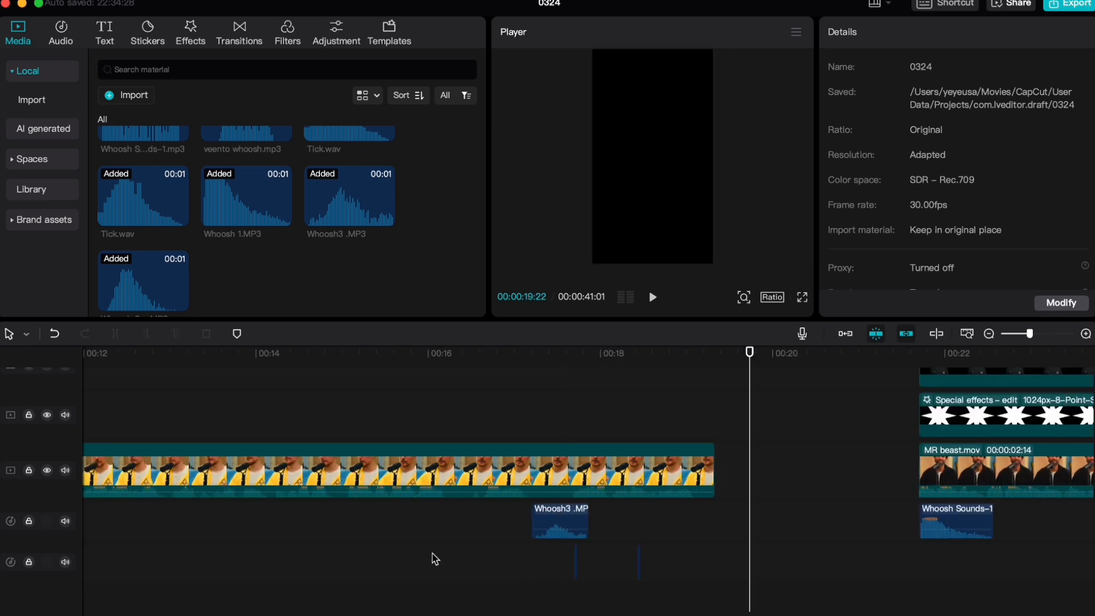
Return to 00:00:00:00 and play the whole recreated edit through to its end to review visuals and sound effects
scroll(436, 559, "down", 2)
scroll(536, 509, "left", 4)
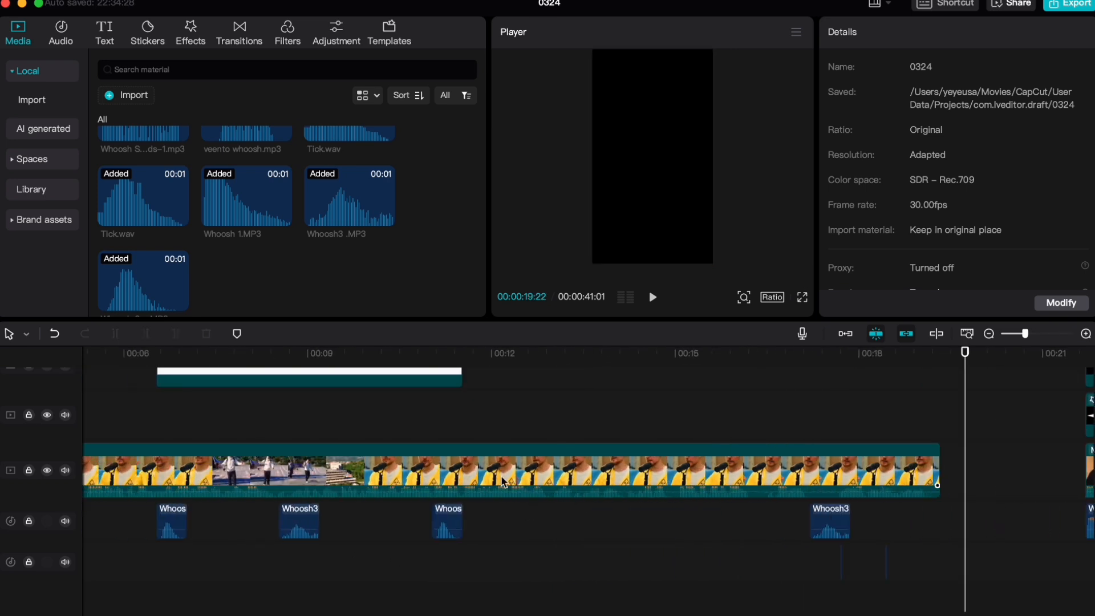
scroll(496, 456, "up", 3)
scroll(485, 442, "down", 4)
scroll(400, 442, "left", 1)
scroll(357, 453, "up", 4)
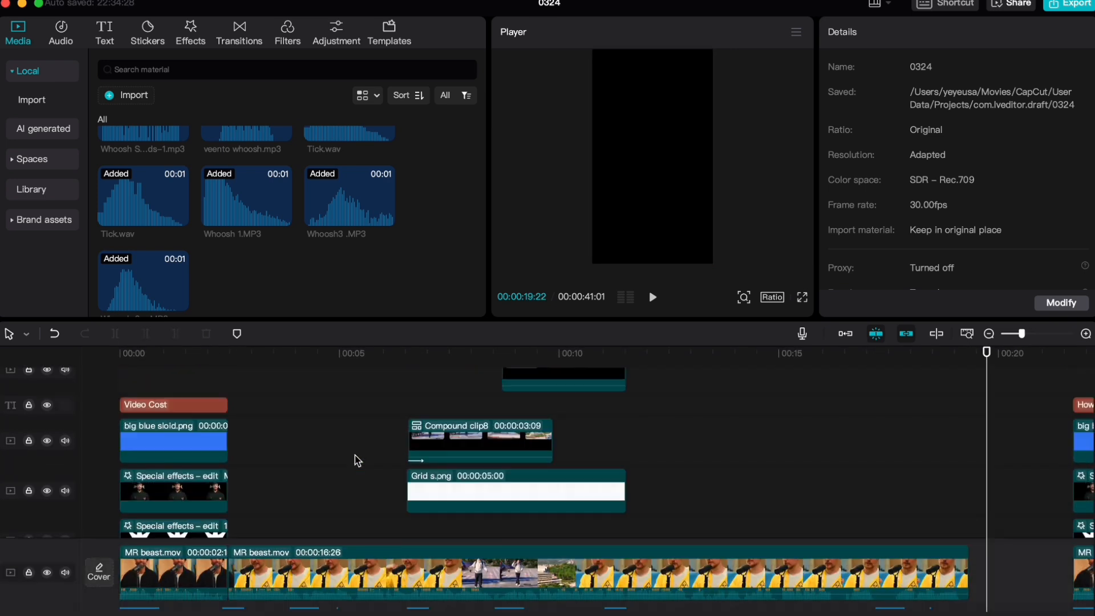
scroll(349, 456, "down", 1)
scroll(350, 457, "down", 1)
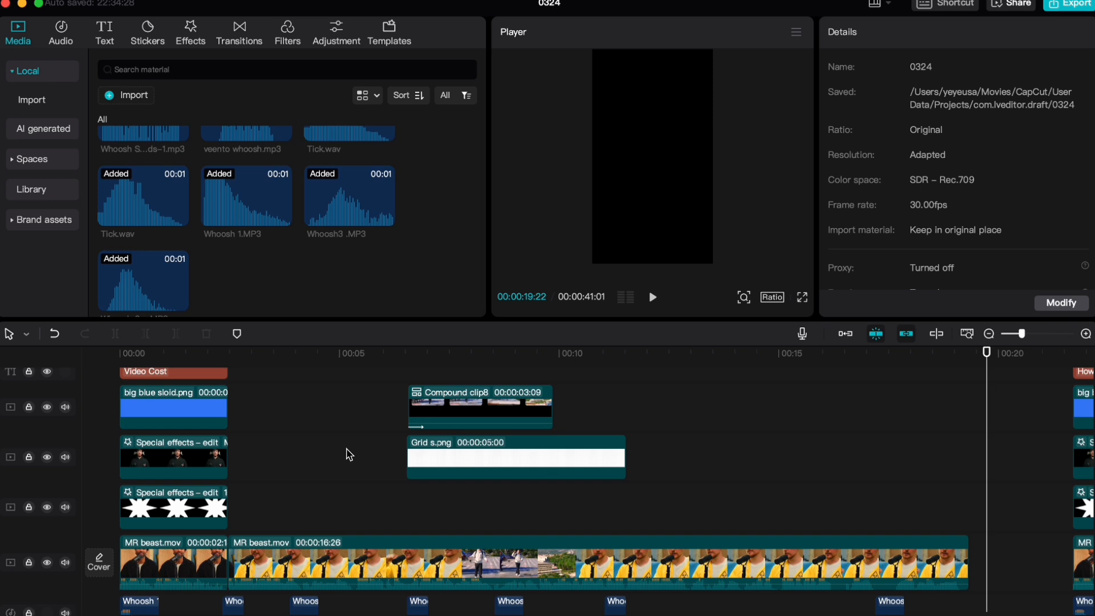
left_click_drag(131, 359, 120, 354)
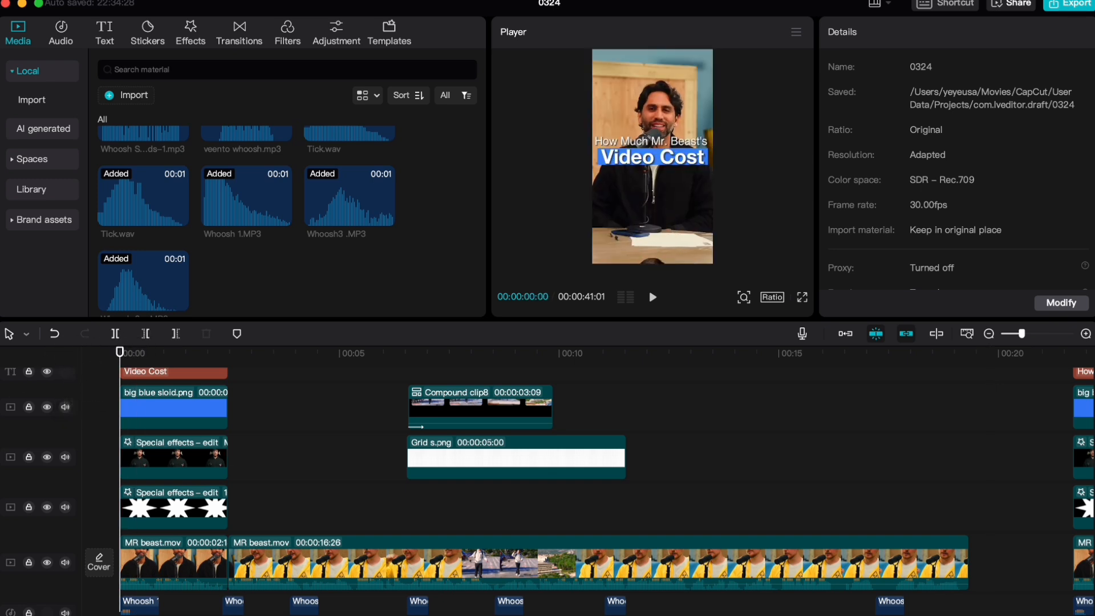
key("space")
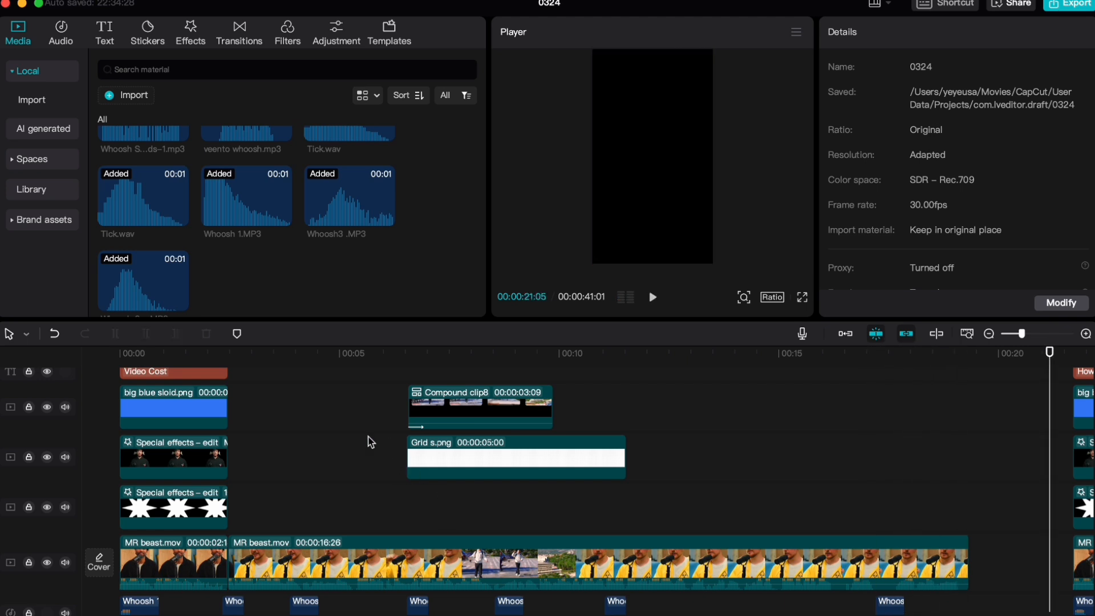
Go to 00:00:04:16 at the 2.1M title to inspect the sound effects there
left_click(319, 388)
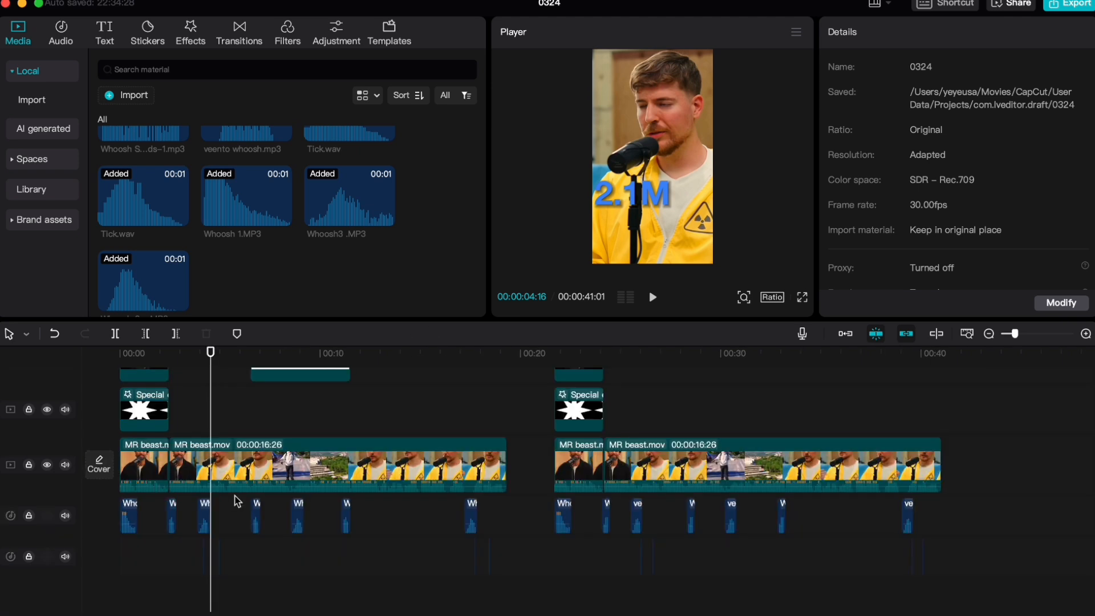
scroll(183, 544, "up", 3)
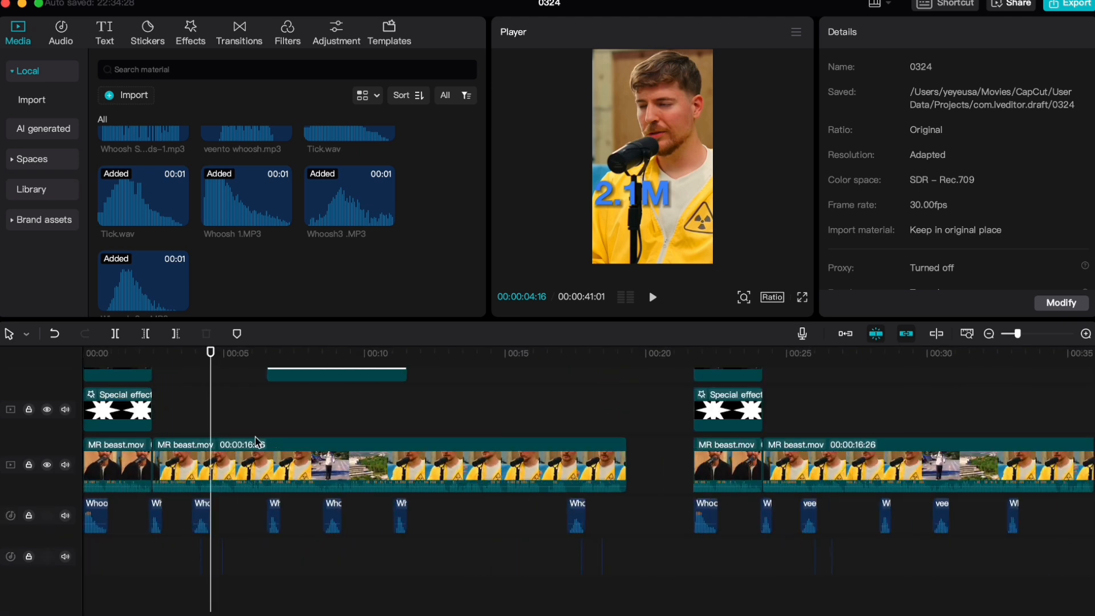